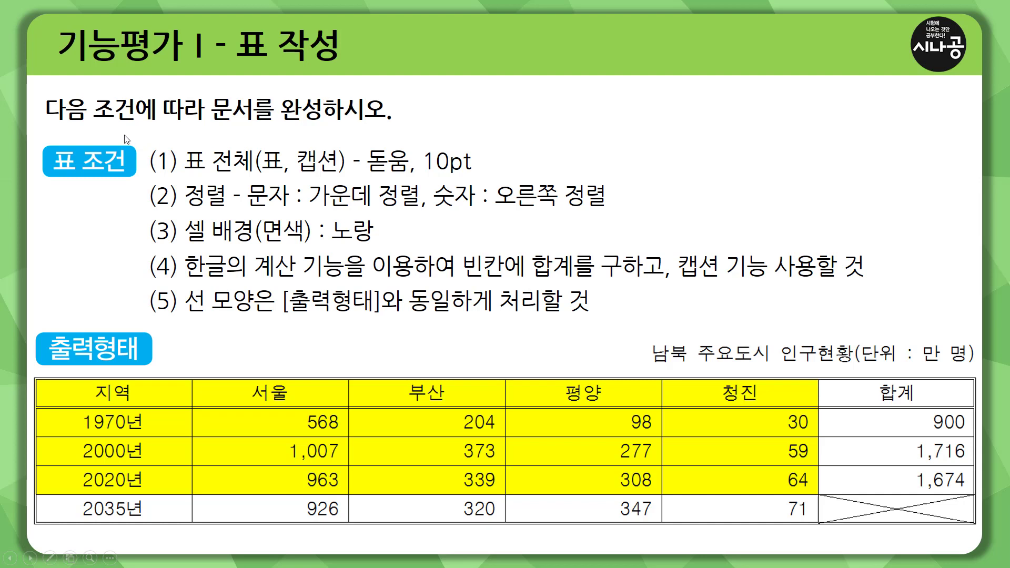
Step: Examine the five table conditions and the required output table with its caption on the exam slide
key("ctrl+p")
left_click_drag(47, 122, 392, 122)
mouse_move(38, 140)
left_mouse_down()
mouse_move(39, 154)
mouse_move(138, 186)
left_mouse_up()
left_click_drag(148, 140, 178, 324)
left_click_drag(31, 326, 980, 532)
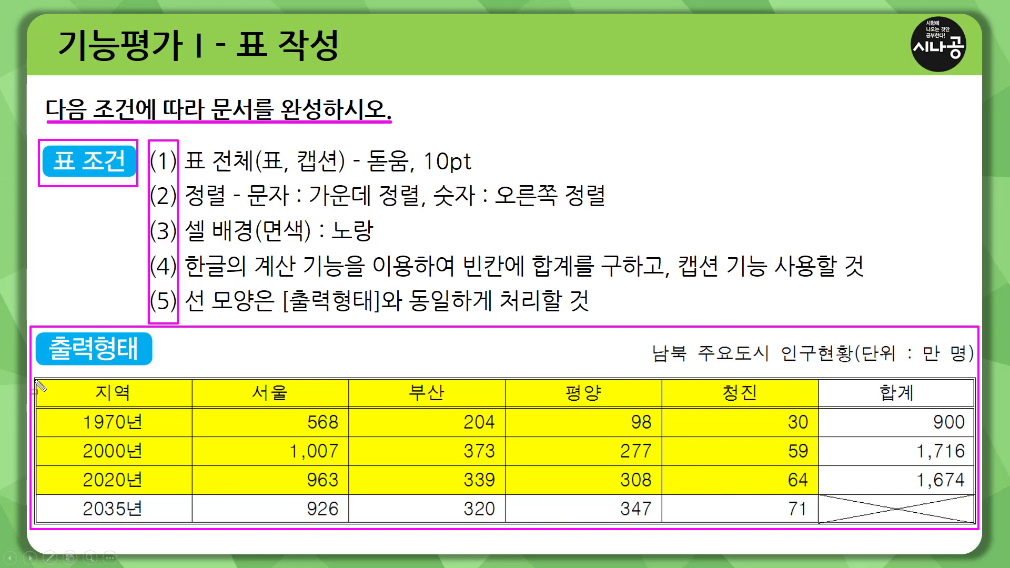
left_click_drag(35, 380, 965, 523)
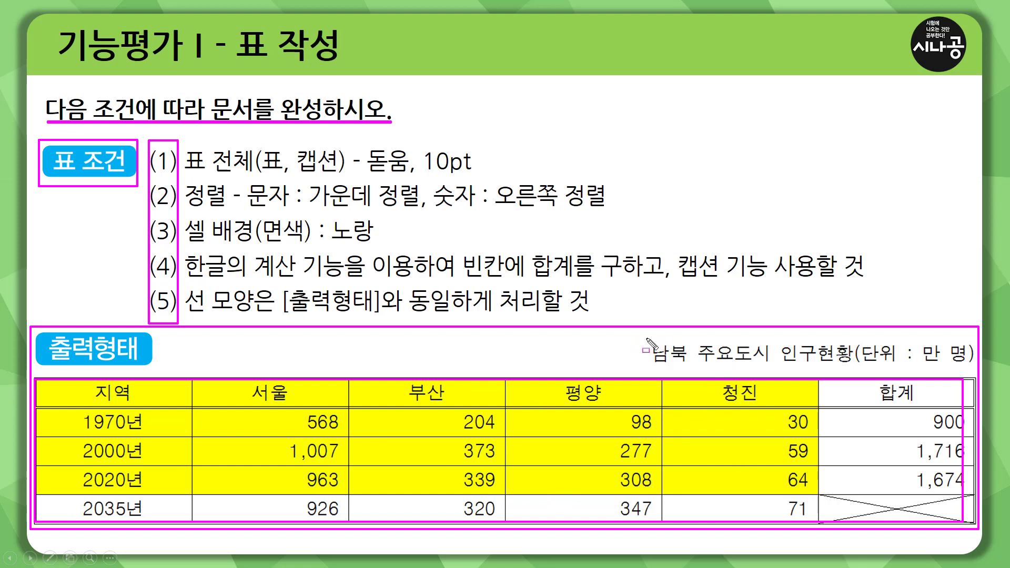
left_click_drag(646, 339, 975, 367)
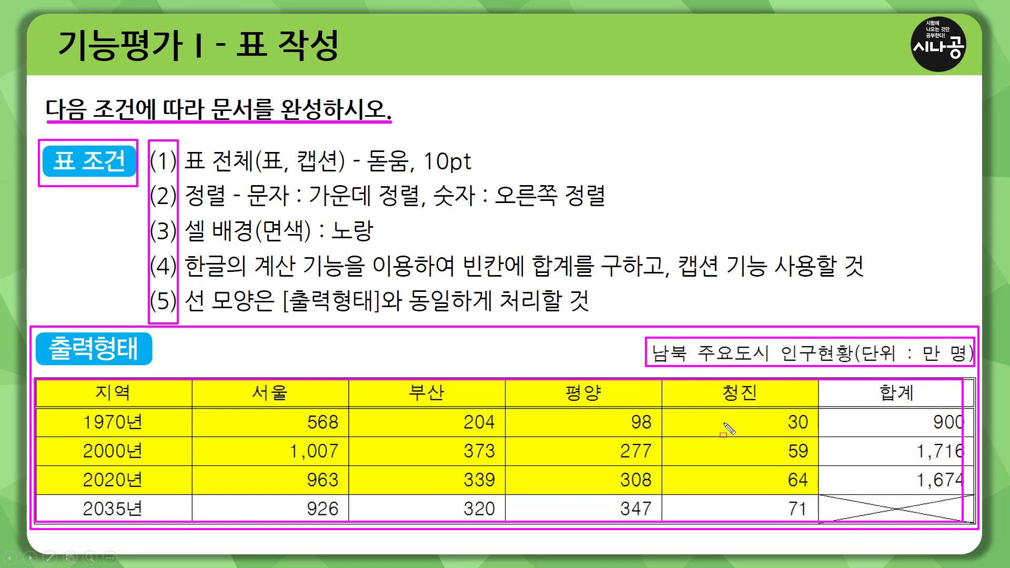
key("e")
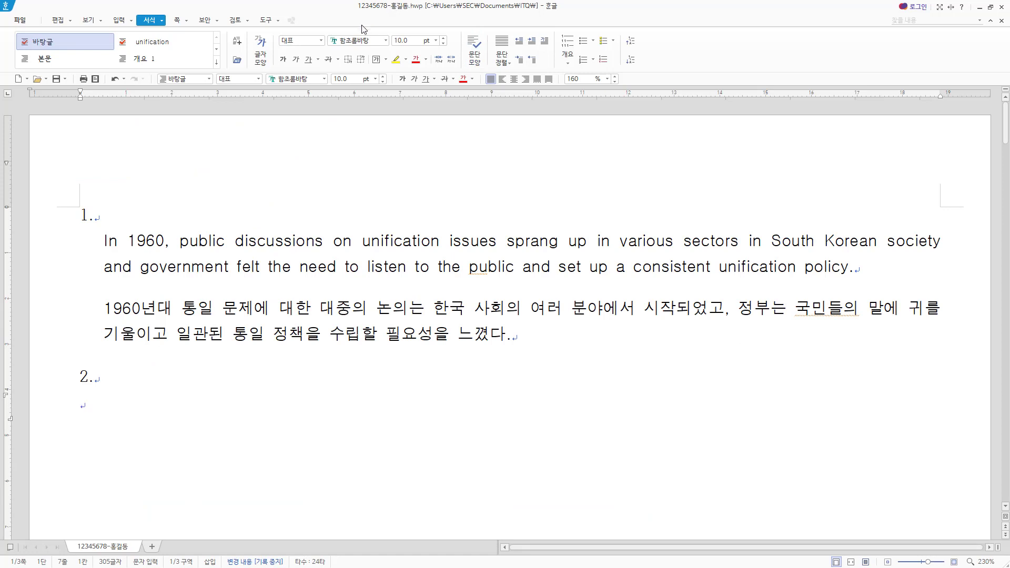
Step: Place the text cursor on the empty line below item "2." in the answer document
left_click_drag(354, 13, 421, 13)
mouse_move(97, 227)
left_mouse_down()
mouse_move(112, 340)
mouse_move(958, 350)
left_mouse_up()
left_click_drag(80, 394, 79, 414)
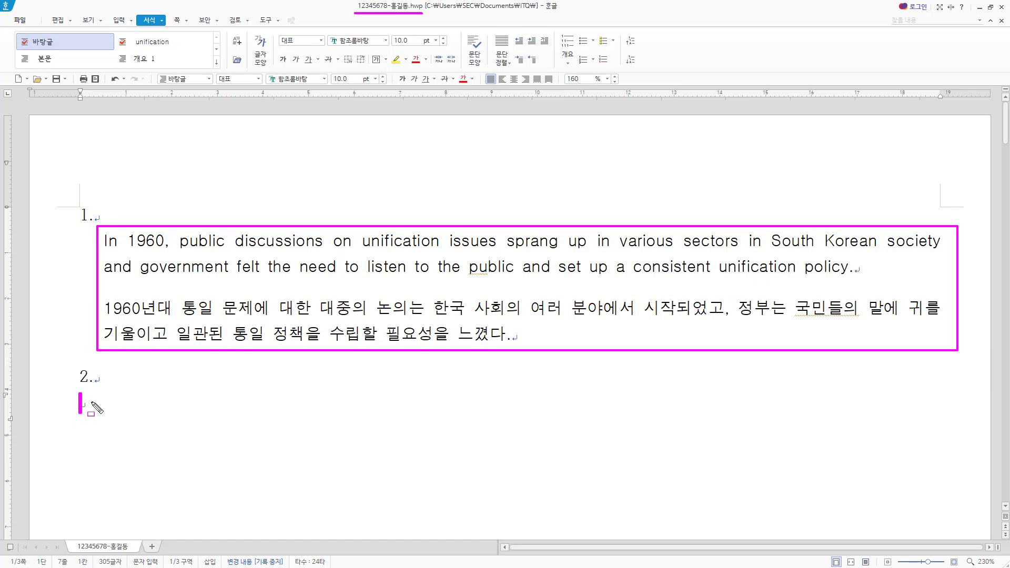
left_click_drag(75, 387, 100, 387)
key("Escape")
left_click(82, 400)
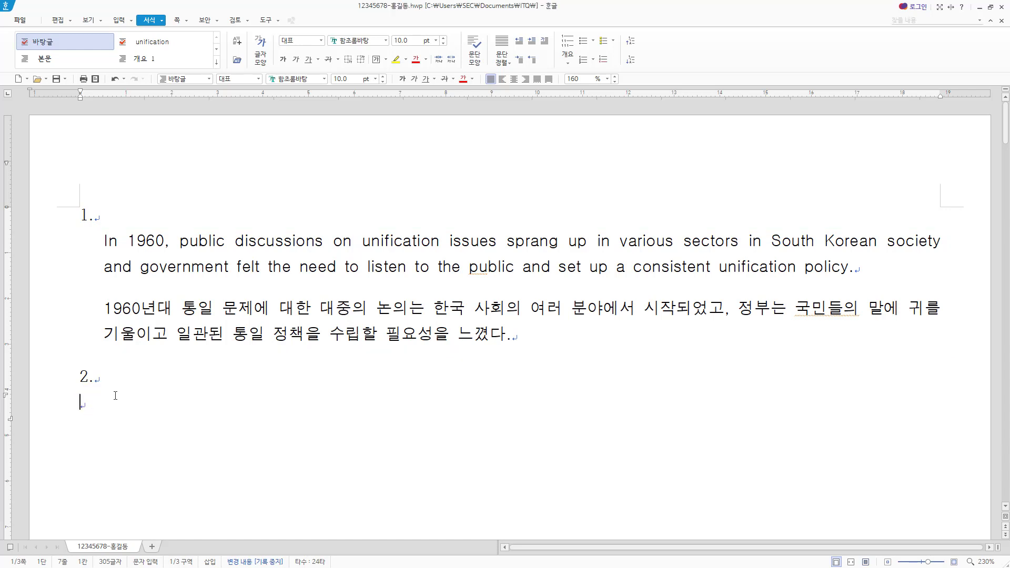
scroll(121, 391, "down", 3)
scroll(126, 384, "up", 3)
scroll(127, 385, "down", 3)
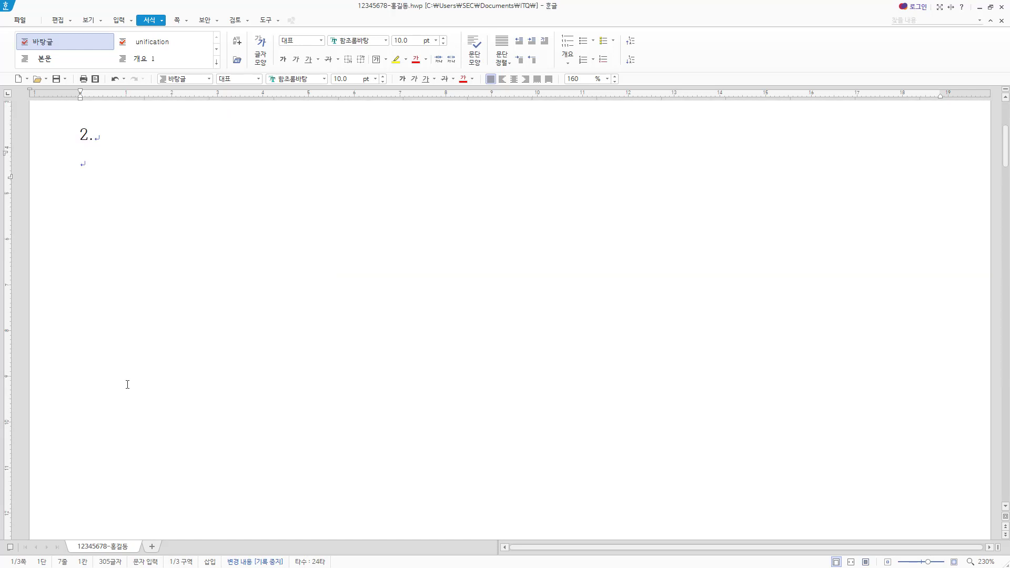
Step: Switch to the exam slide, count the rows and columns of the required table, and return to the Hangul document
key("alt+Tab")
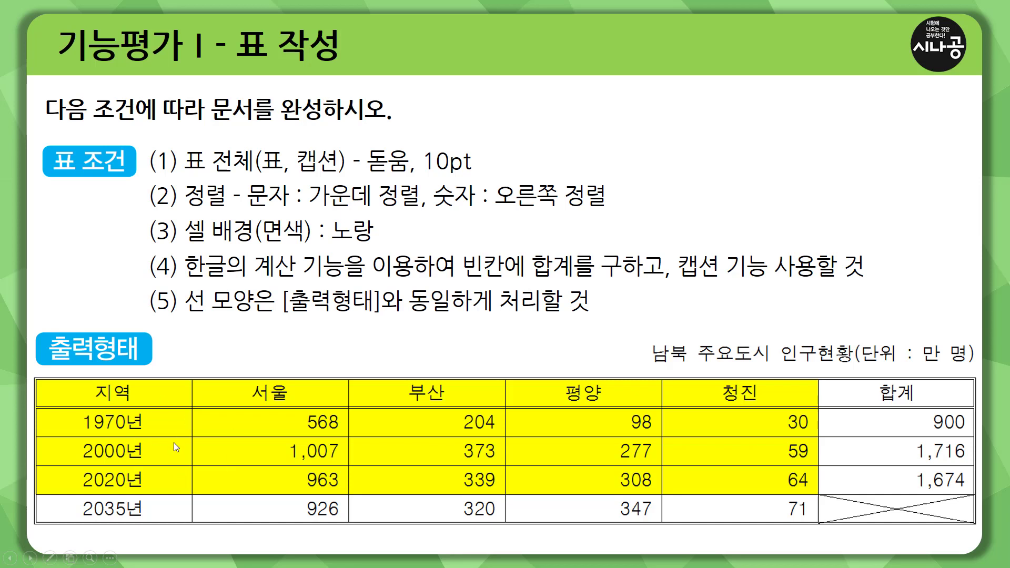
key("ctrl+p")
left_click_drag(42, 391, 915, 391)
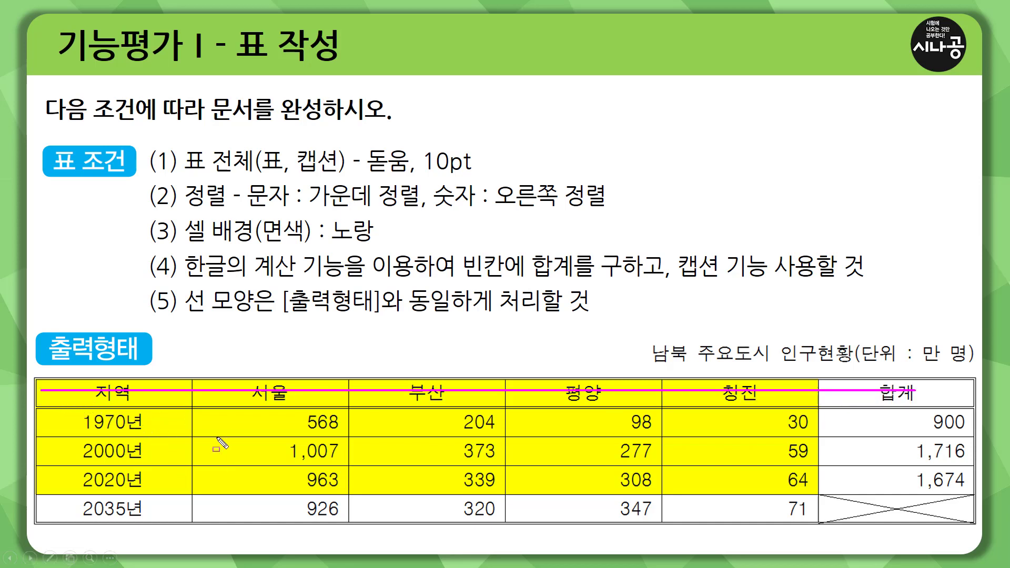
left_click_drag(55, 421, 920, 421)
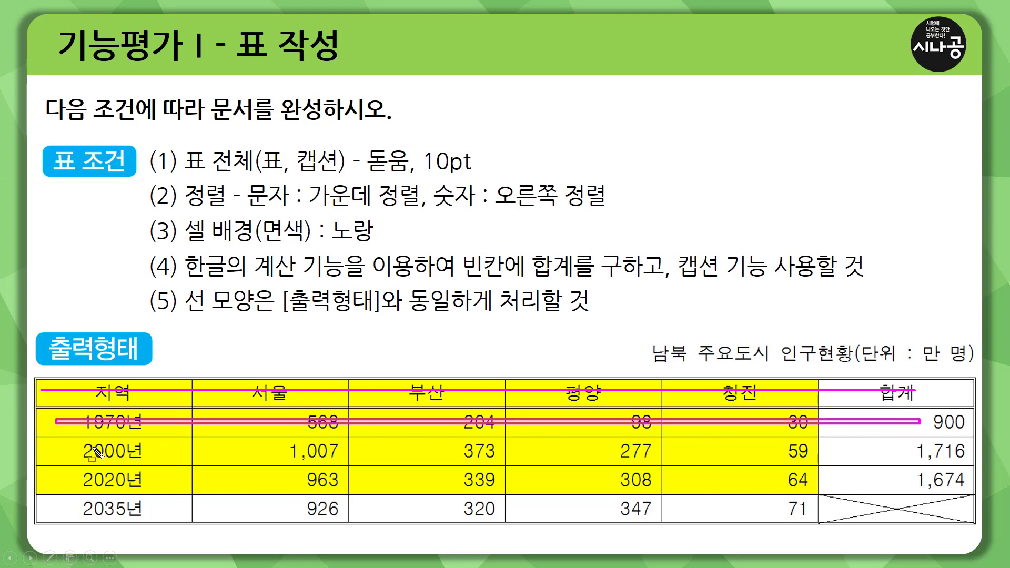
left_click_drag(40, 447, 927, 446)
left_click_drag(51, 475, 129, 475)
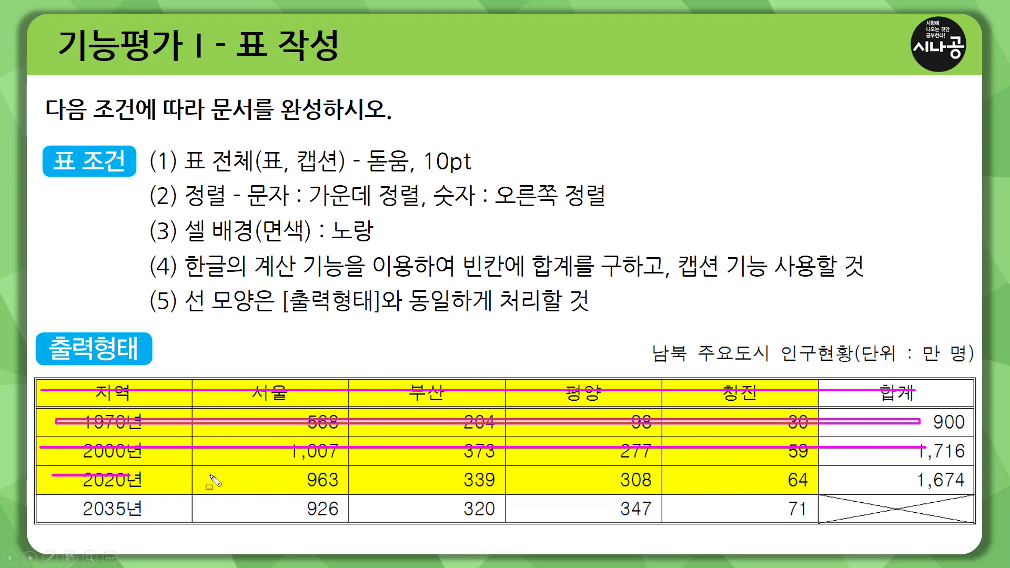
left_click_drag(211, 483, 927, 475)
left_click_drag(55, 510, 901, 511)
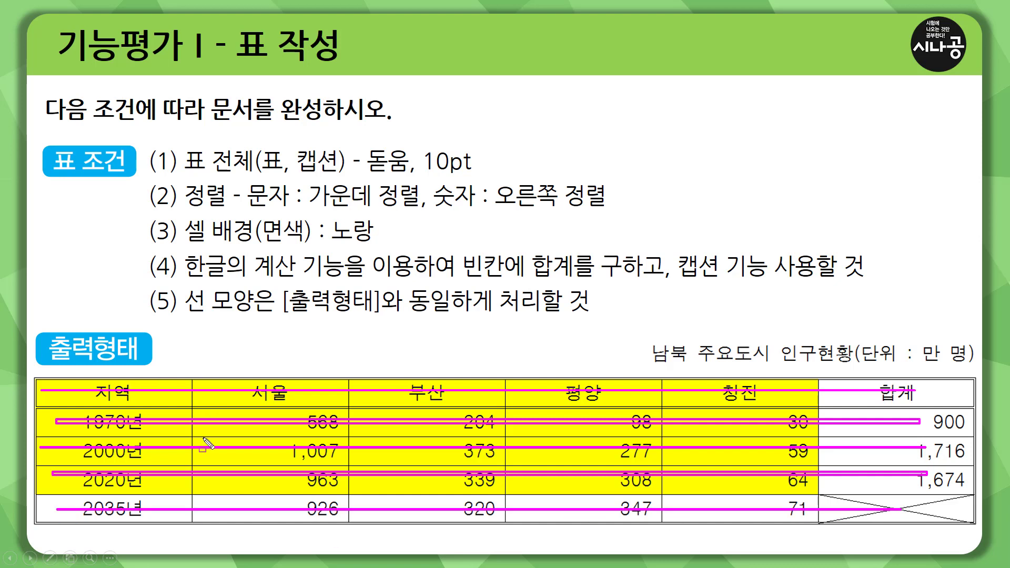
key("e")
left_click_drag(111, 372, 115, 374)
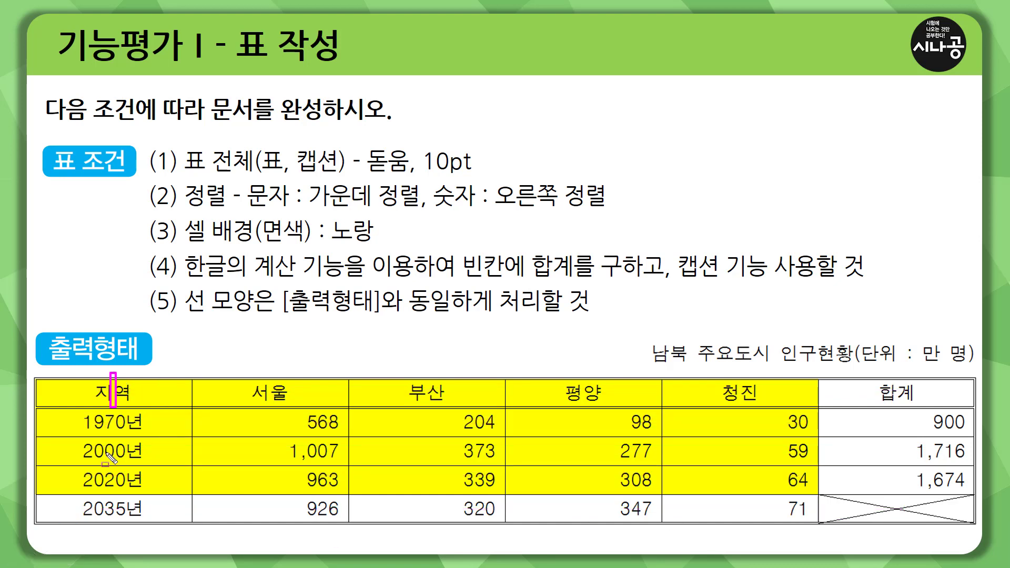
left_click_drag(108, 455, 116, 526)
left_click_drag(269, 367, 269, 527)
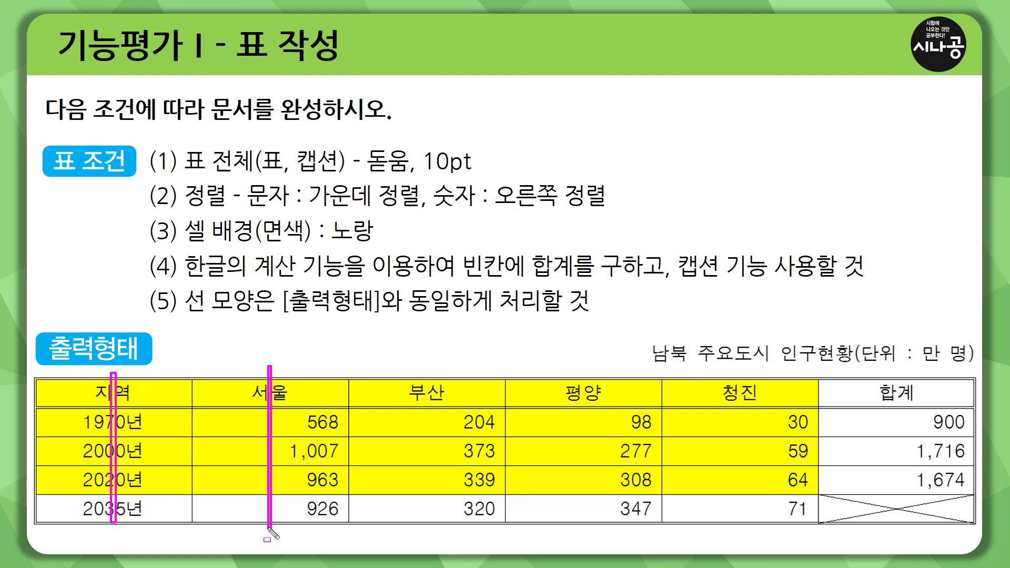
left_click_drag(426, 363, 426, 525)
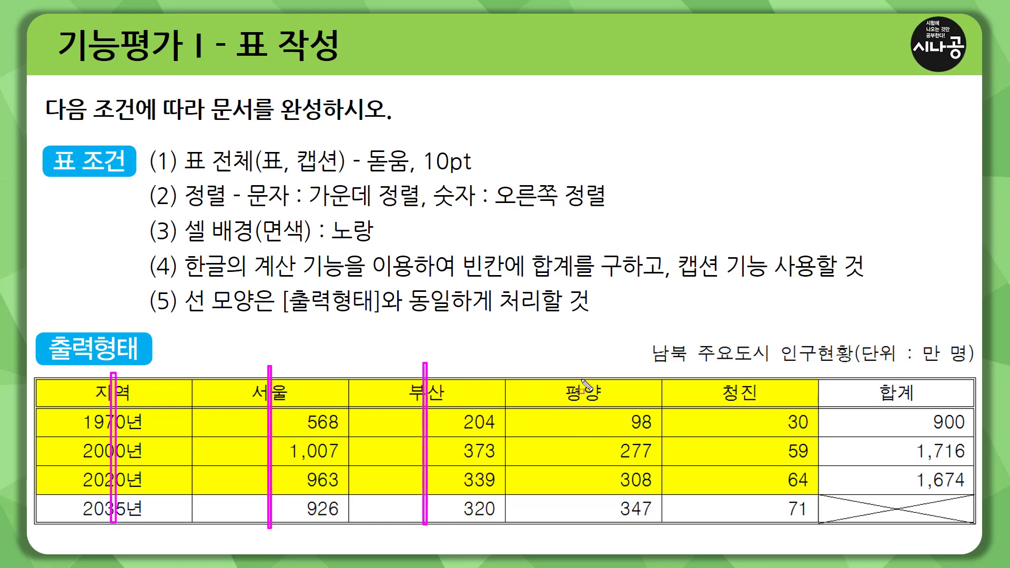
left_click_drag(583, 380, 589, 532)
mouse_move(741, 372)
left_mouse_down()
mouse_move(750, 451)
mouse_move(742, 528)
left_mouse_up()
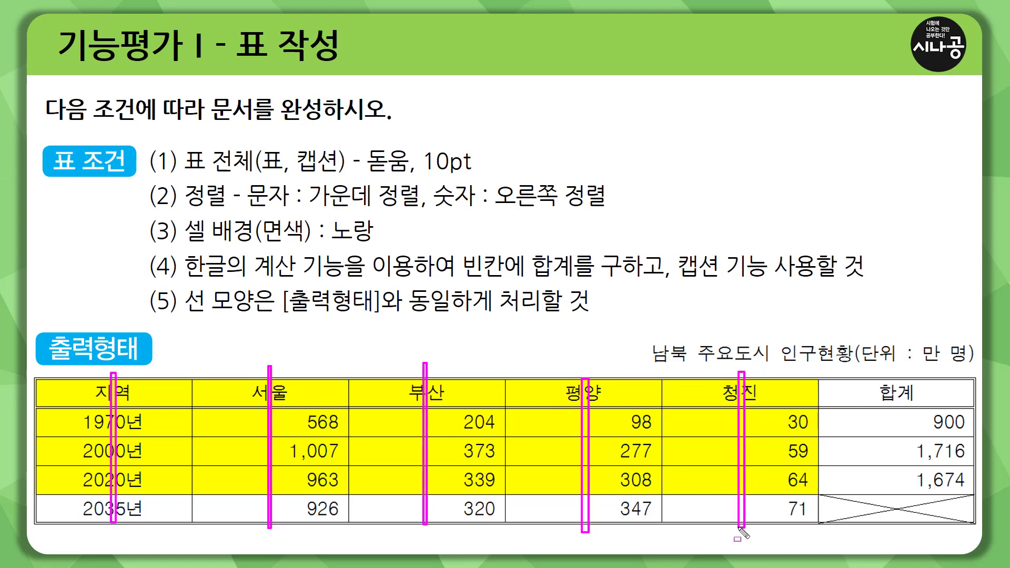
left_click_drag(896, 377, 897, 521)
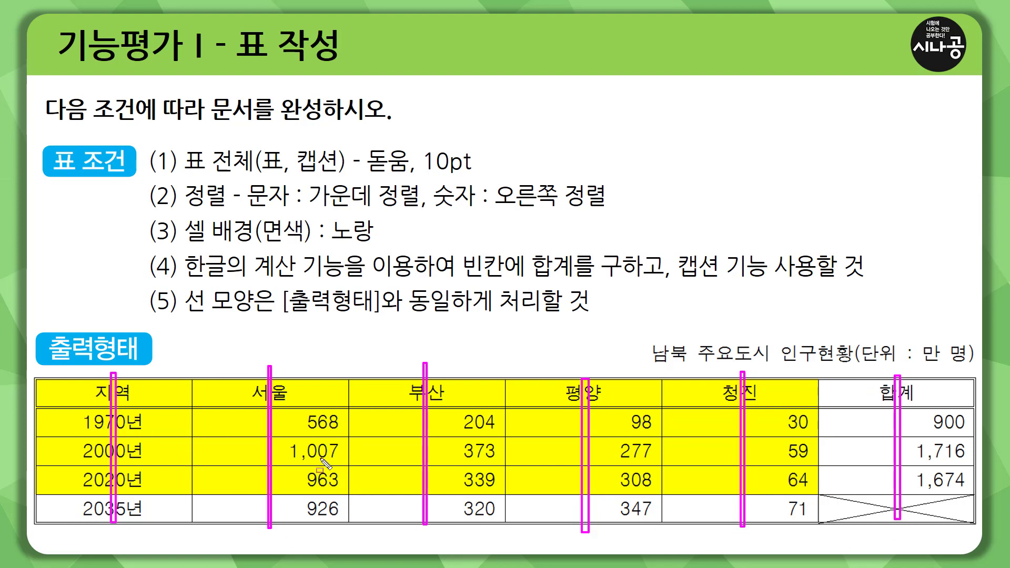
key("Escape")
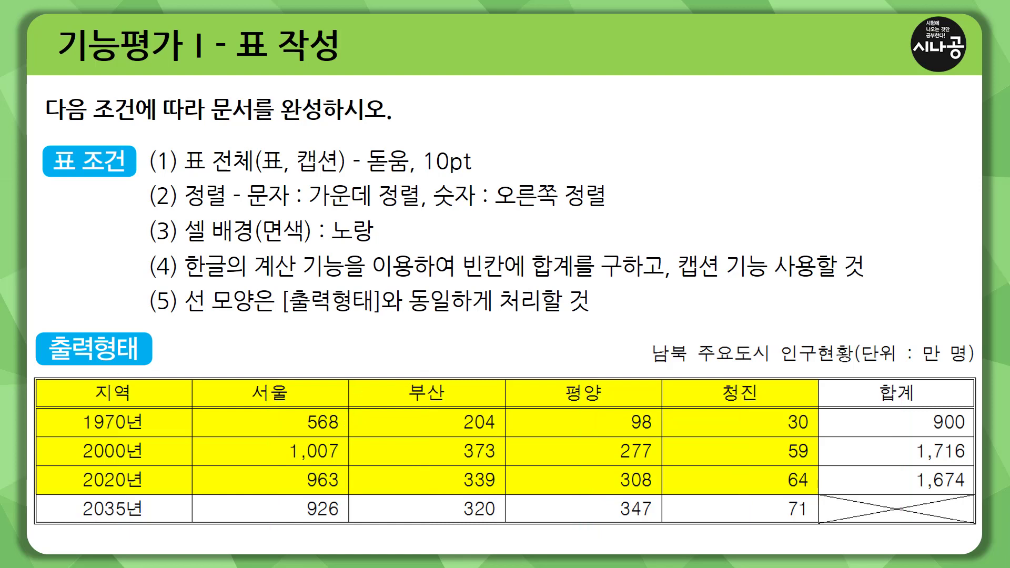
key("alt+Tab")
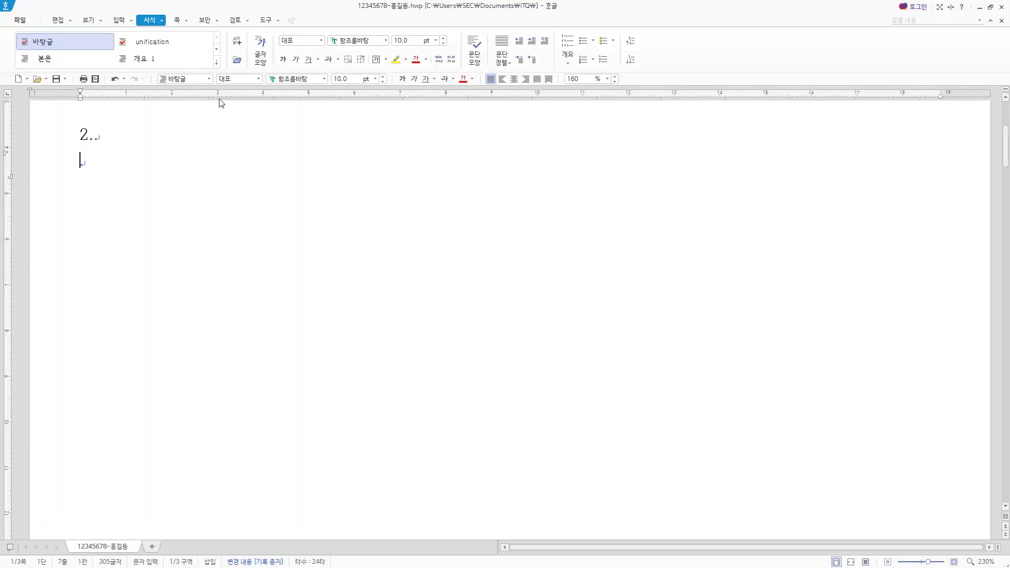
left_click(81, 168)
left_click(132, 21)
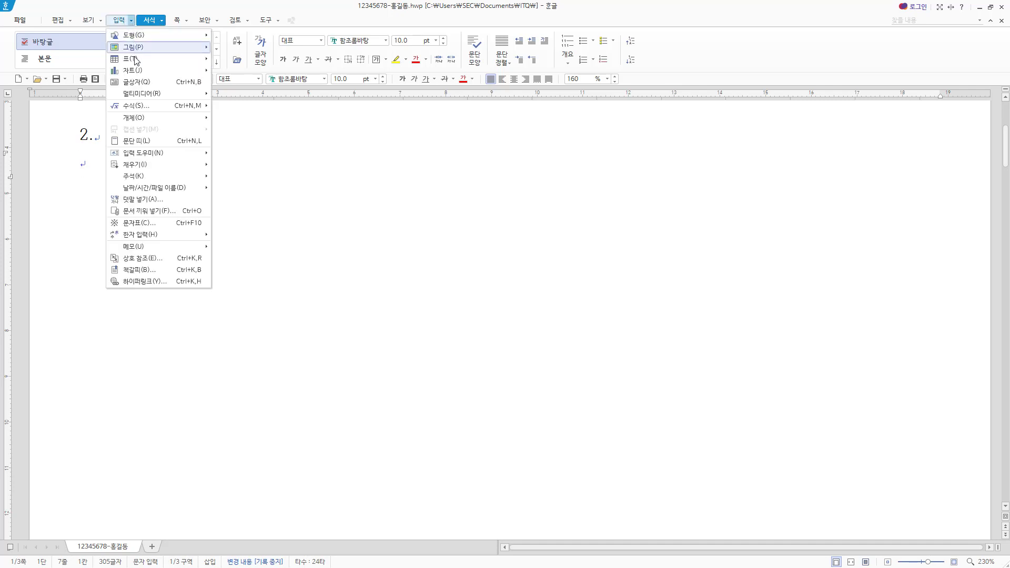
mouse_move(136, 61)
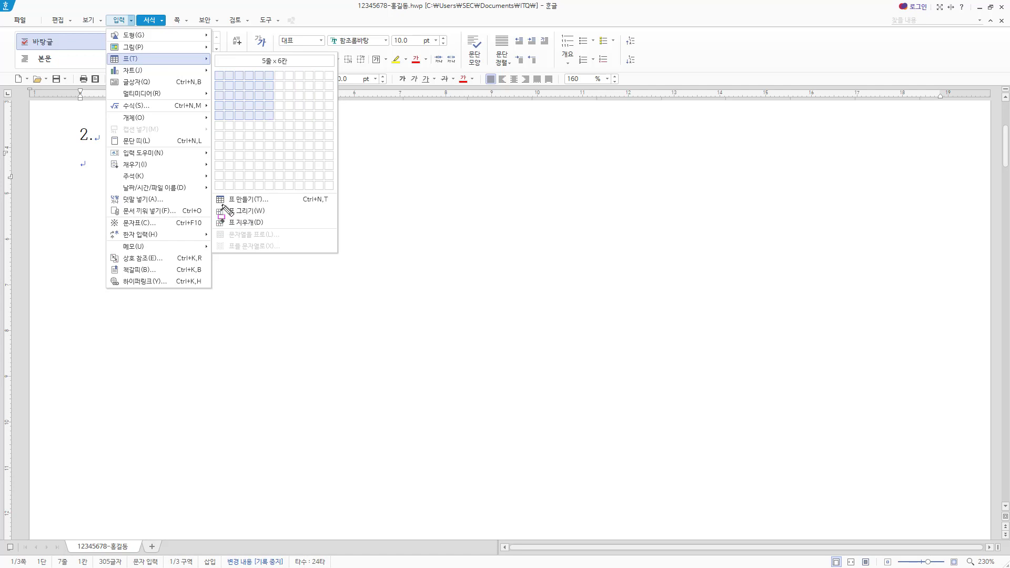
left_click_drag(221, 204, 272, 194)
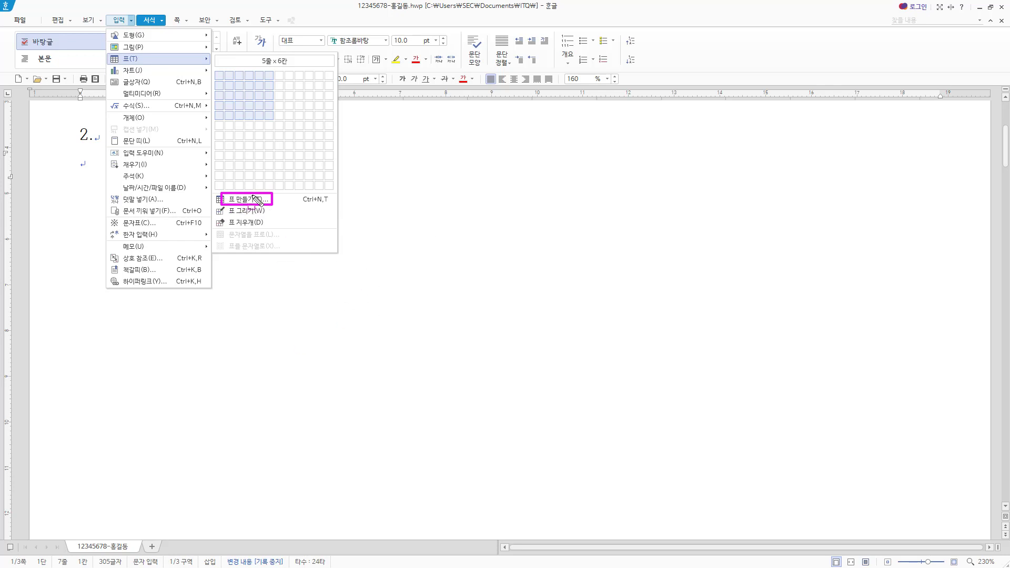
left_click_drag(299, 207, 335, 194)
key("Escape")
Step: Insert a table with 5 rows and 6 columns on the line below "2.", with 글자처럼 취급 (treat as character) enabled
left_click(129, 167)
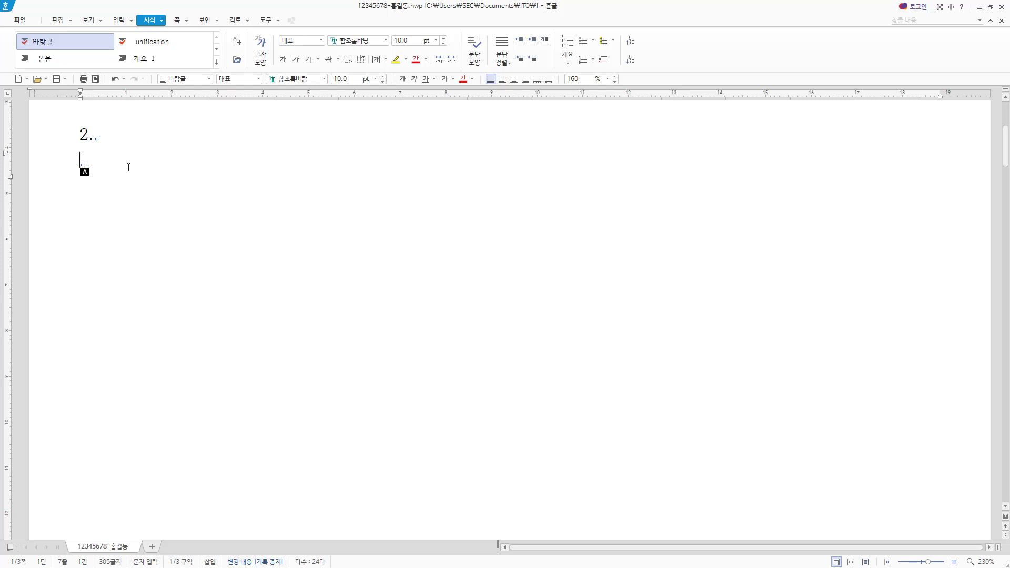
key("ctrl+n")
key("t")
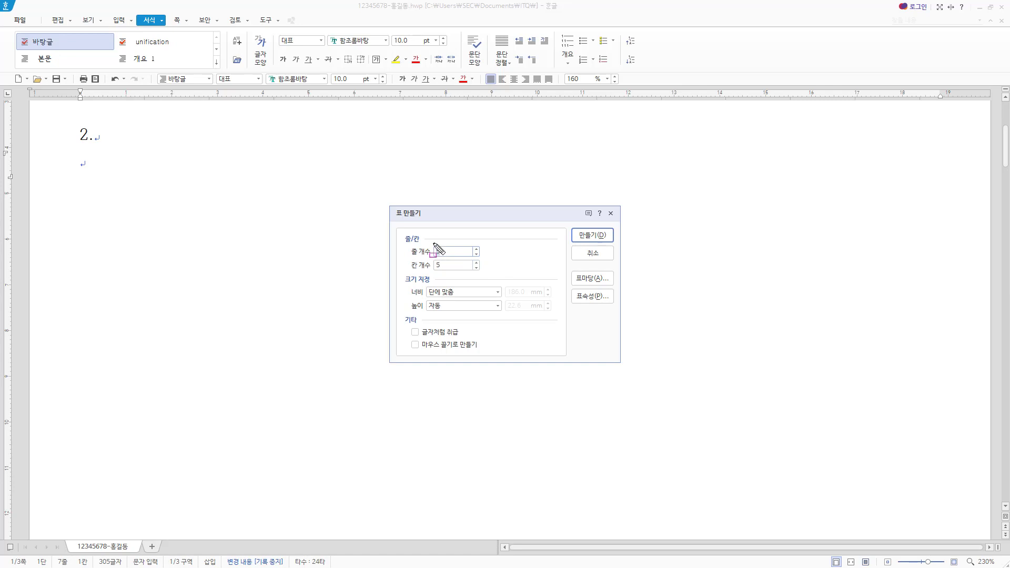
left_click_drag(433, 243, 447, 272)
key("Escape")
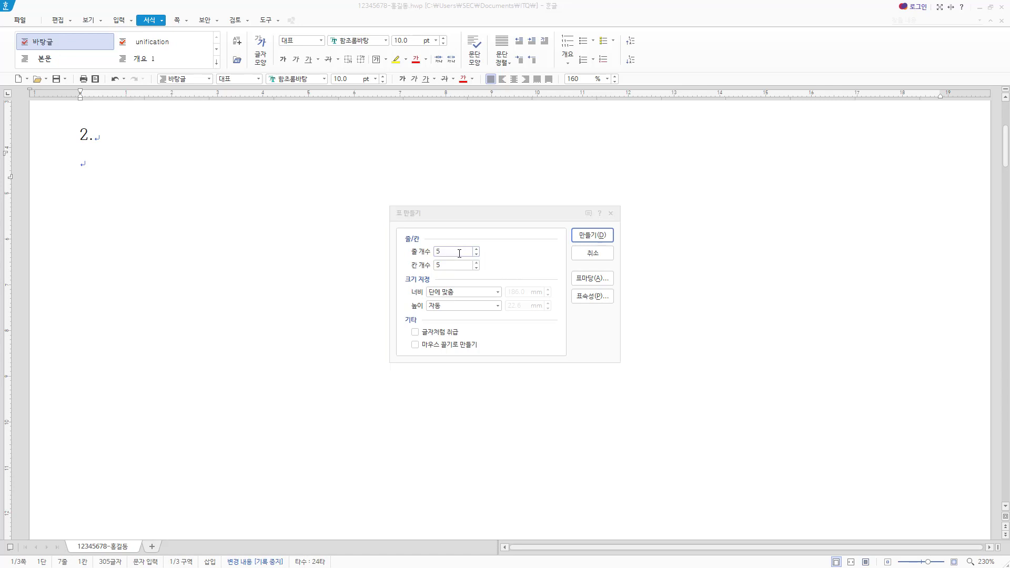
key("Tab")
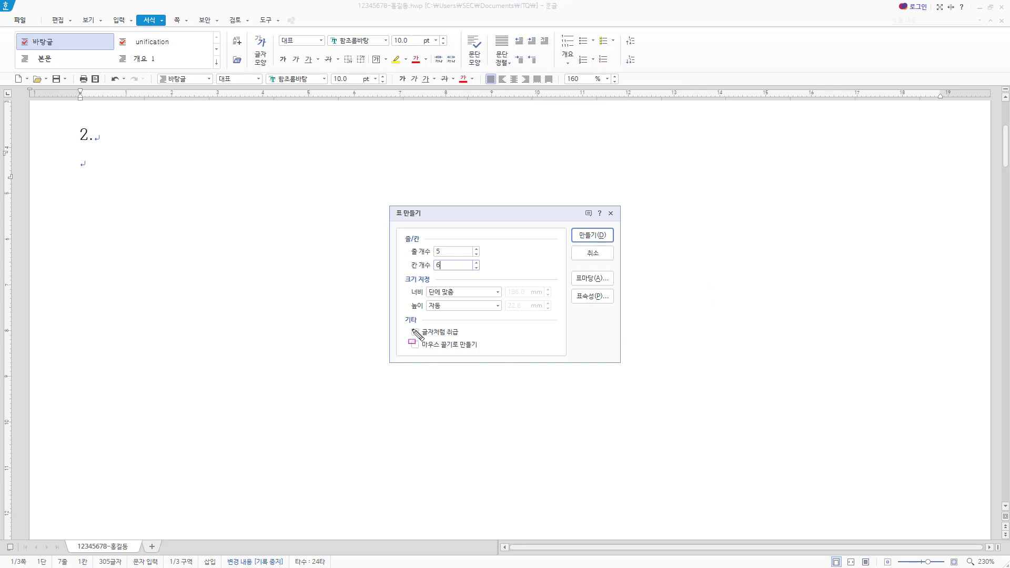
mouse_move(409, 325)
left_mouse_down()
mouse_move(463, 345)
mouse_move(448, 339)
left_mouse_up()
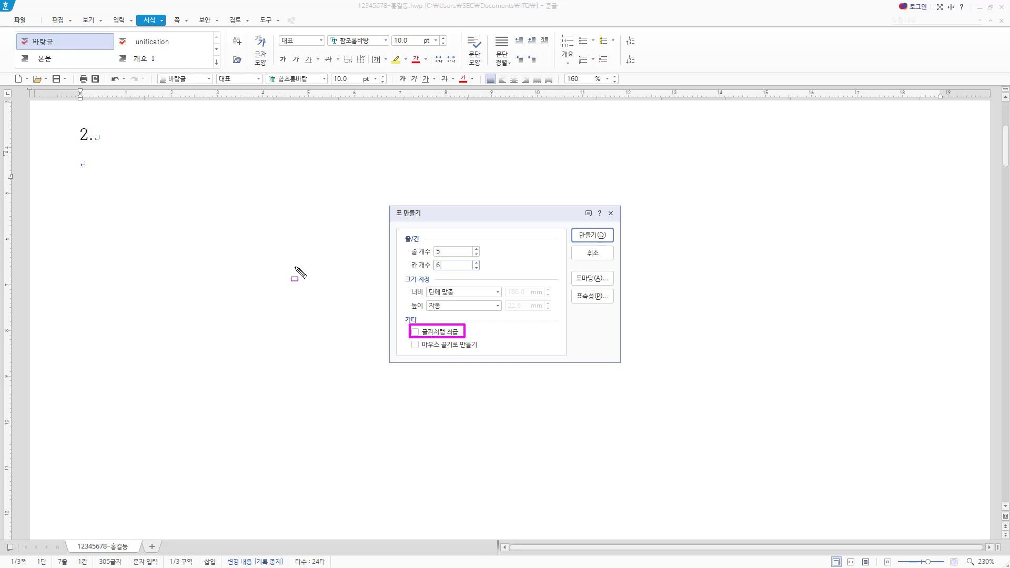
left_click(505, 328)
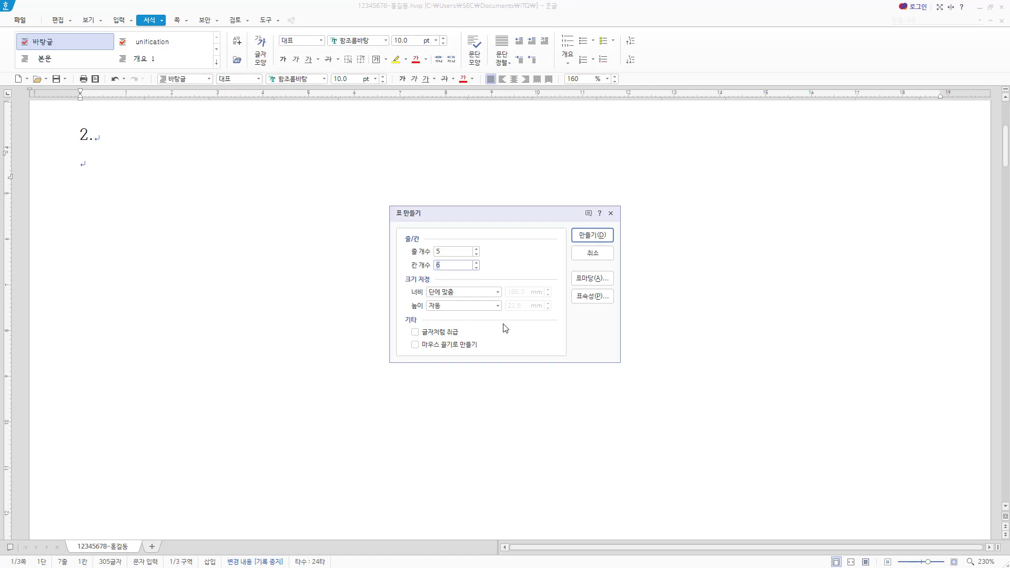
key("alt")
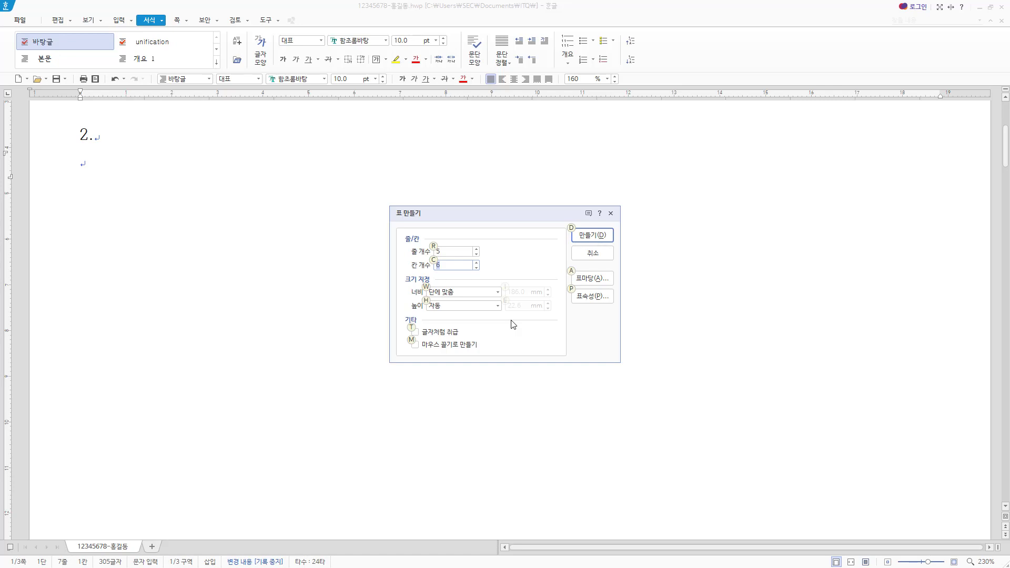
key("t")
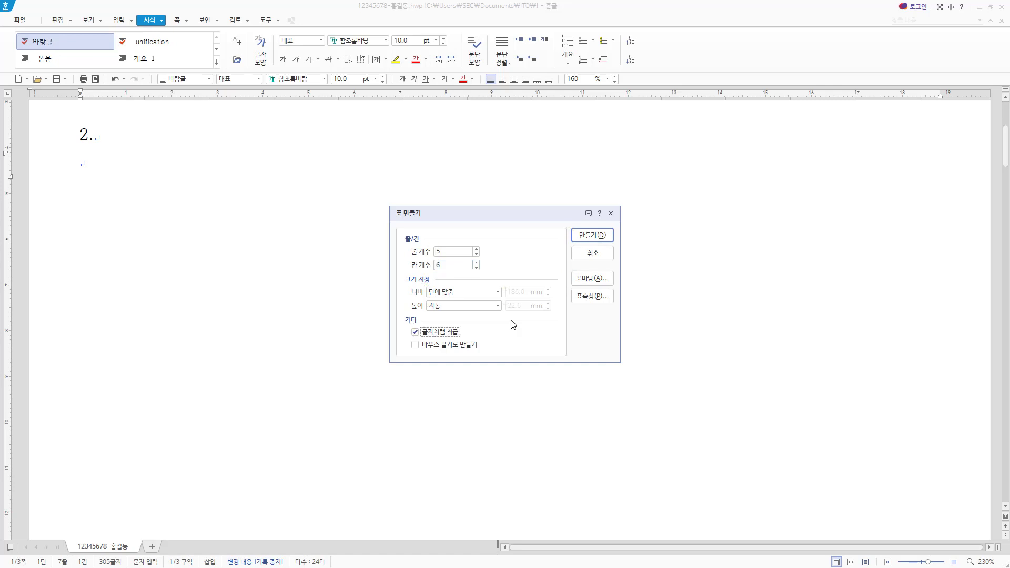
key("Return")
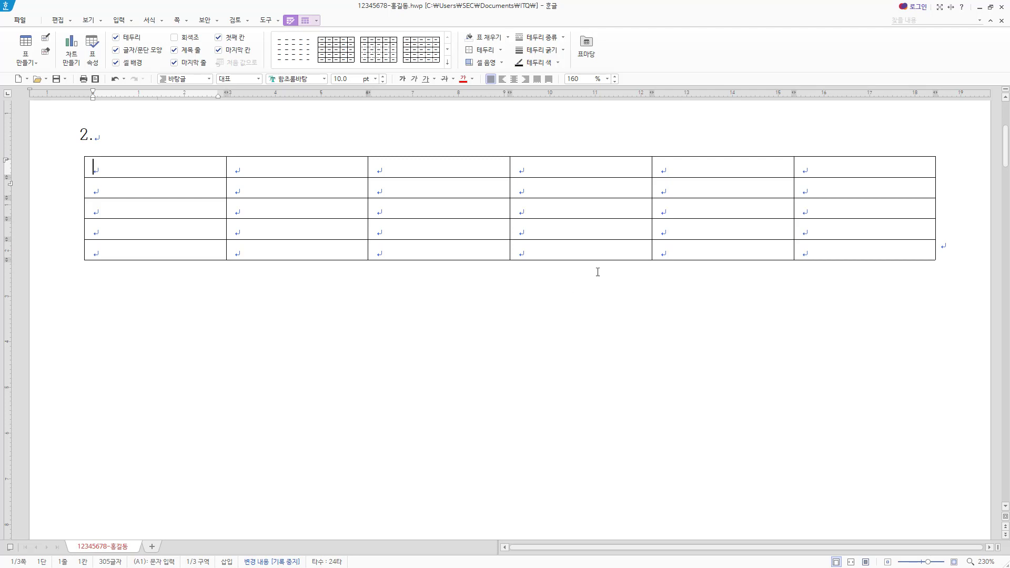
Step: Select the new table as an object, release it, and select the whole line that holds it
key("Hangul")
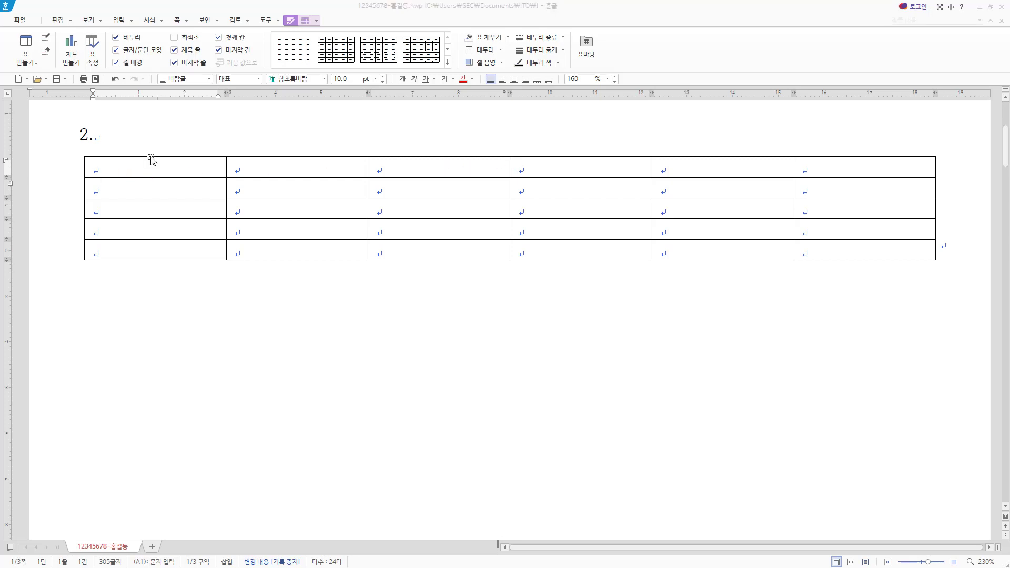
left_click(151, 158)
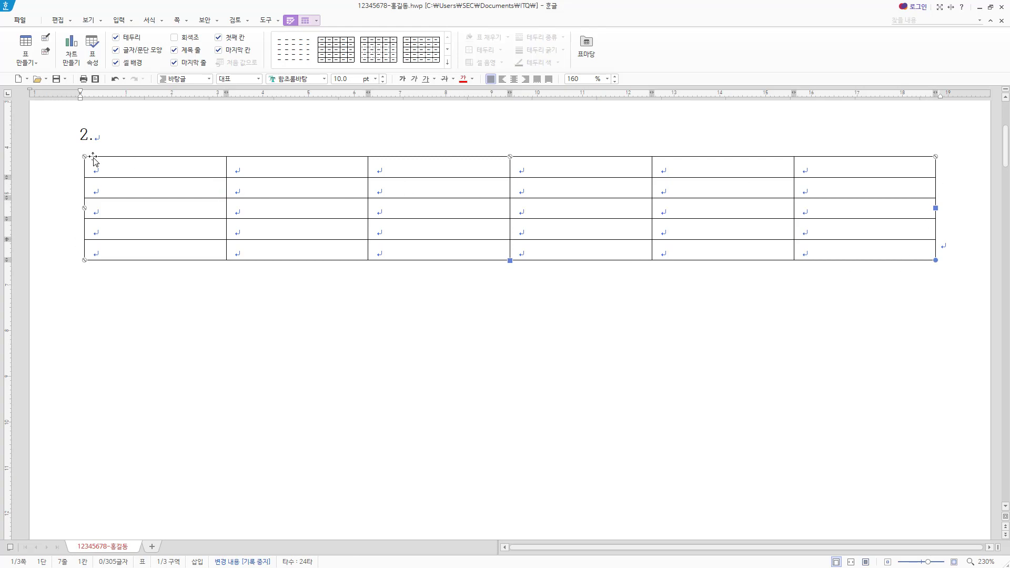
key("Escape")
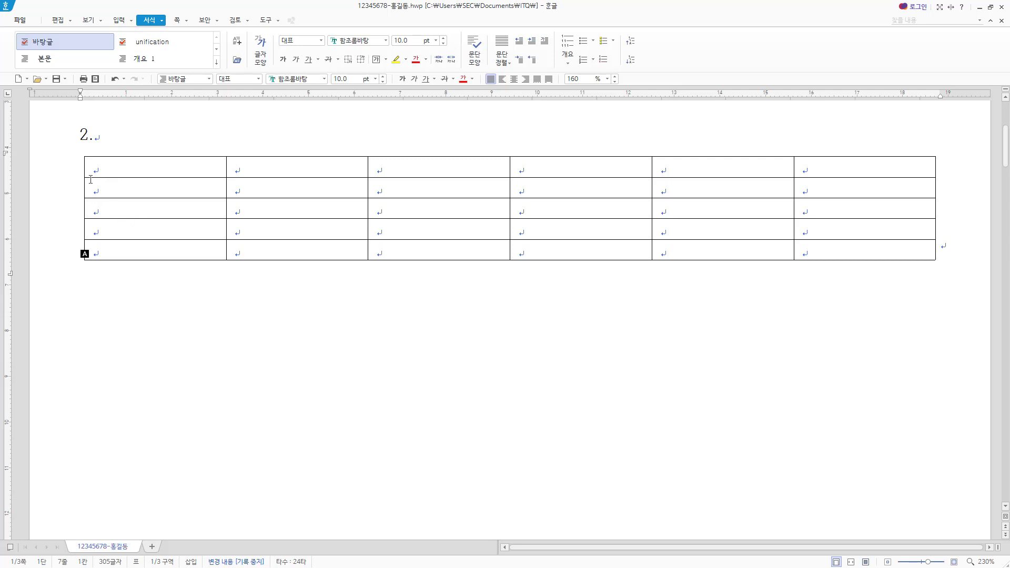
left_click(66, 205)
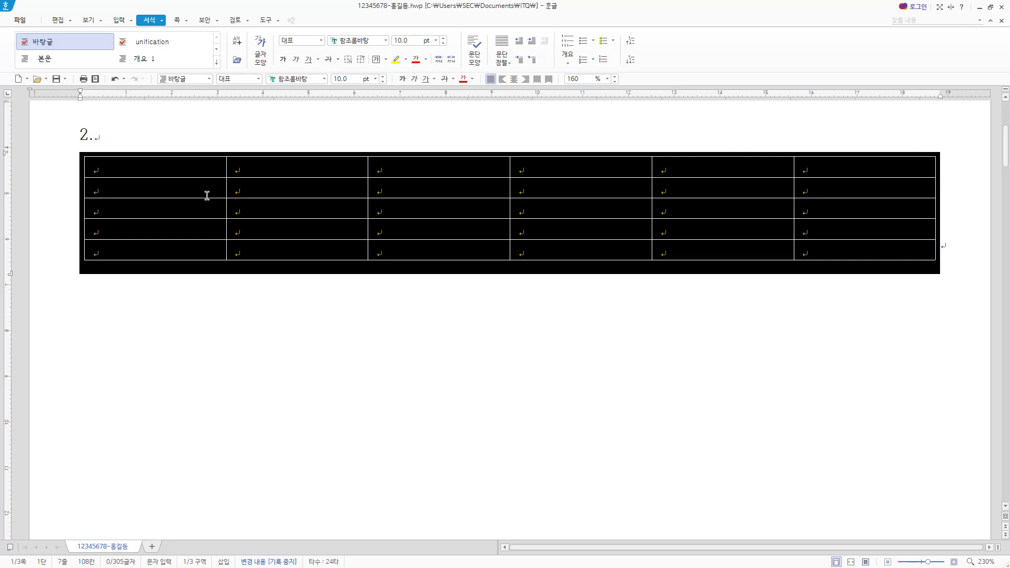
Step: Delete the selected table and insert a new one with 5 rows and 6 columns, keeping 글자처럼 취급 (treat as character) enabled
key("Delete")
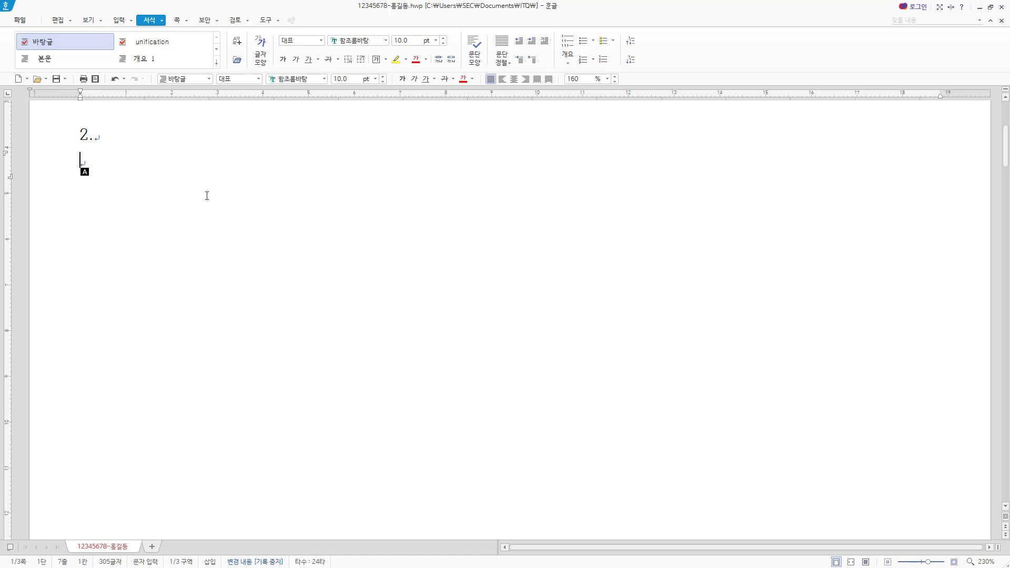
key("ctrl+n")
key("t")
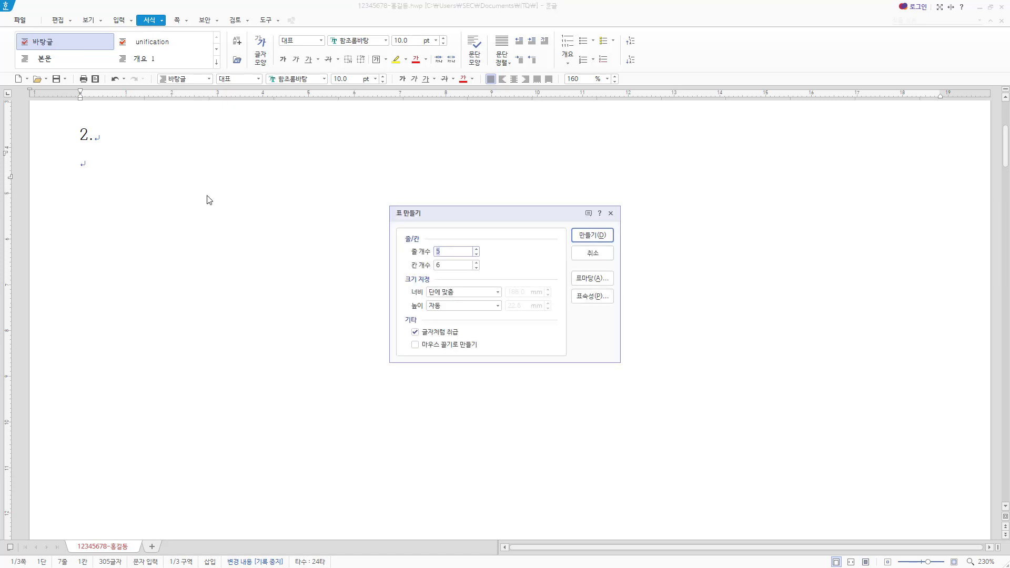
key("Tab")
type("5")
key("shift+Tab")
key("Tab")
key("alt")
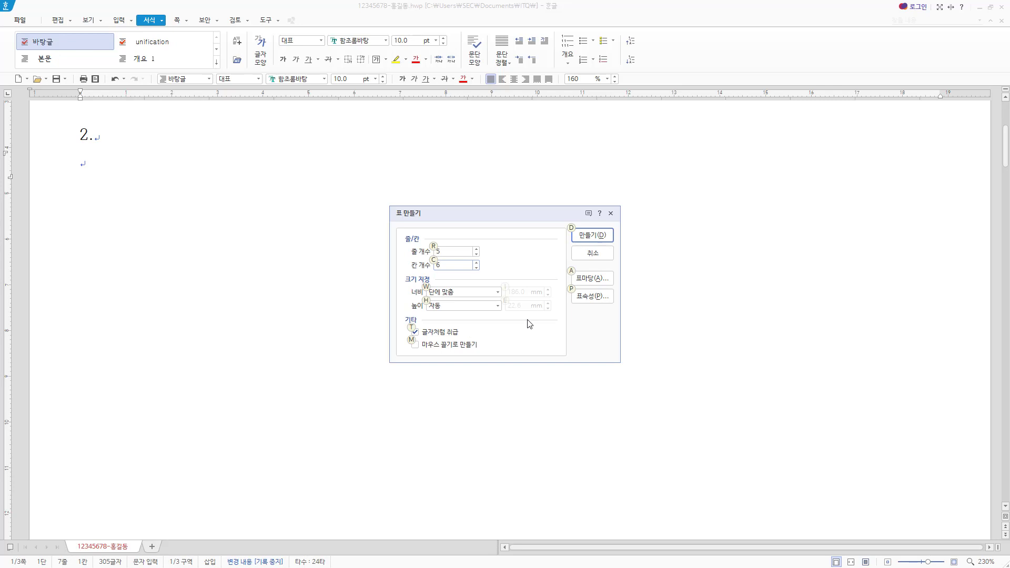
key("alt")
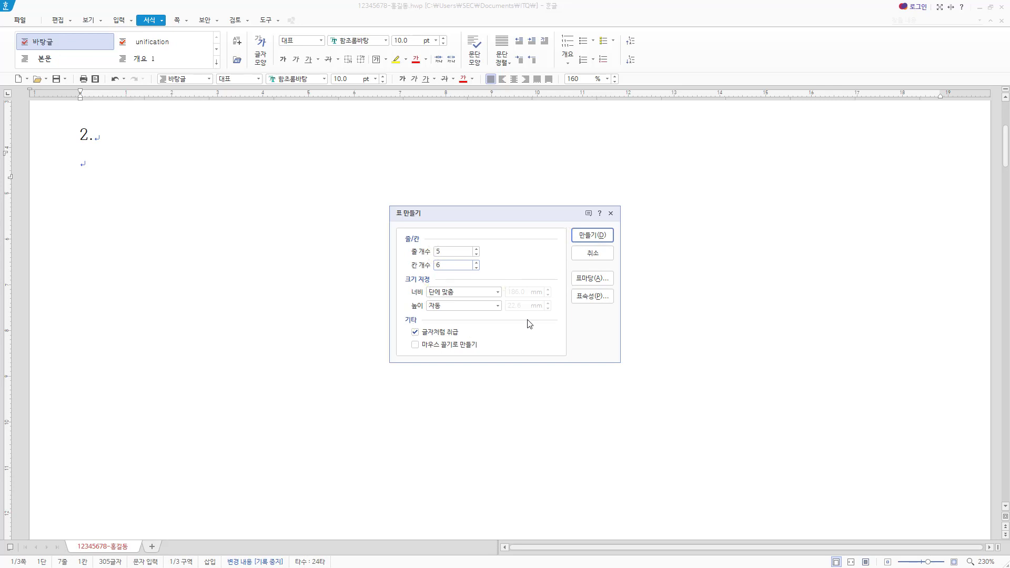
key("Return")
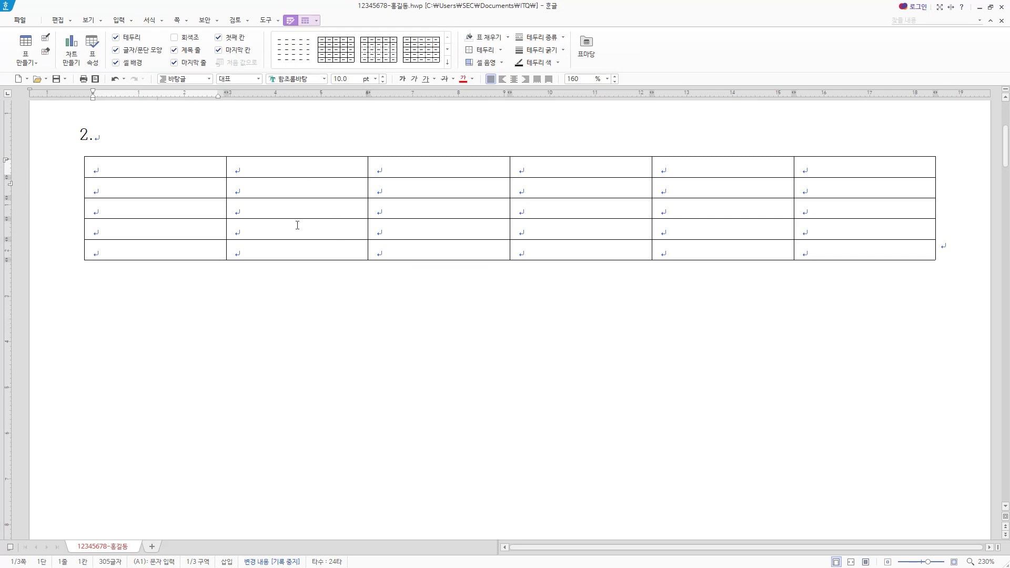
key("Hangul")
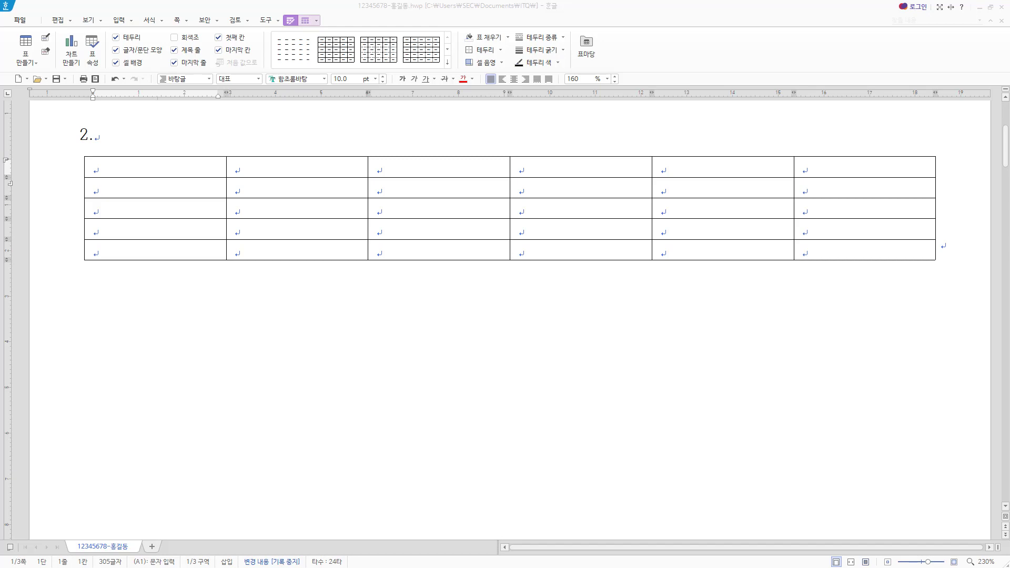
Step: Switch to the exam slide and examine which table entries must be filled in and which 합계 cells the calculation function must produce
key("alt+Tab")
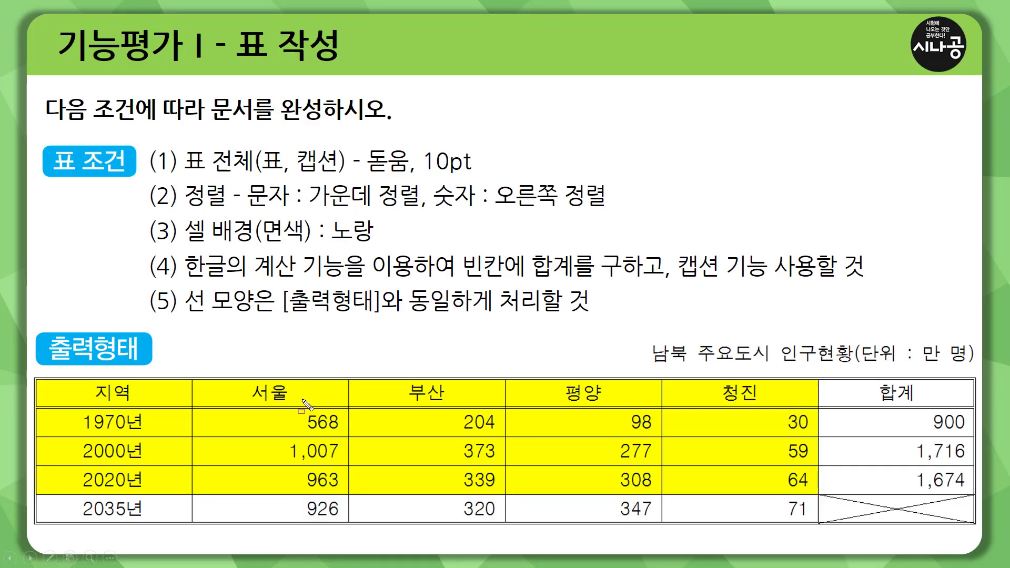
mouse_move(82, 379)
left_mouse_down()
mouse_move(648, 404)
mouse_move(956, 403)
left_mouse_up()
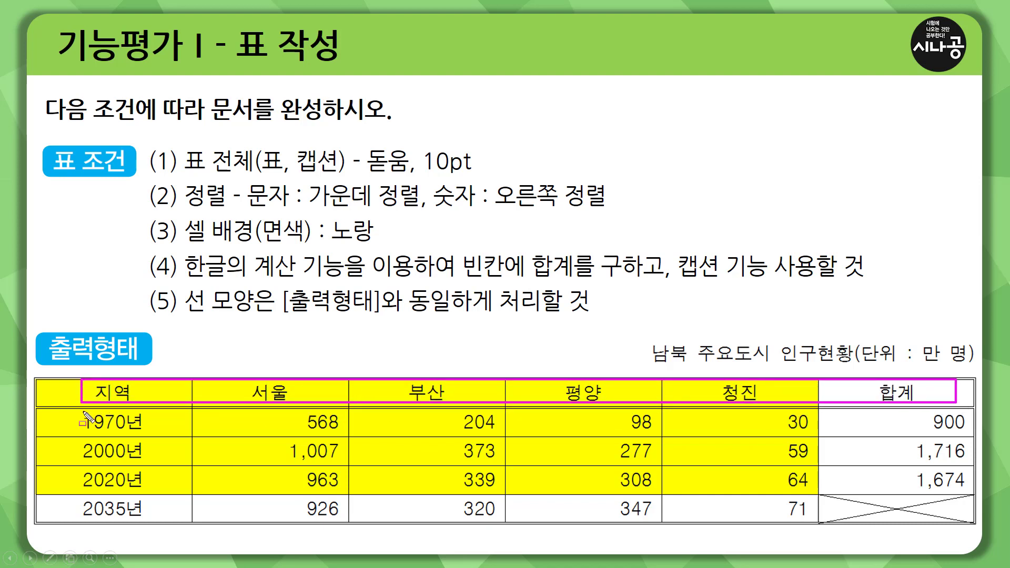
left_click_drag(80, 412, 148, 526)
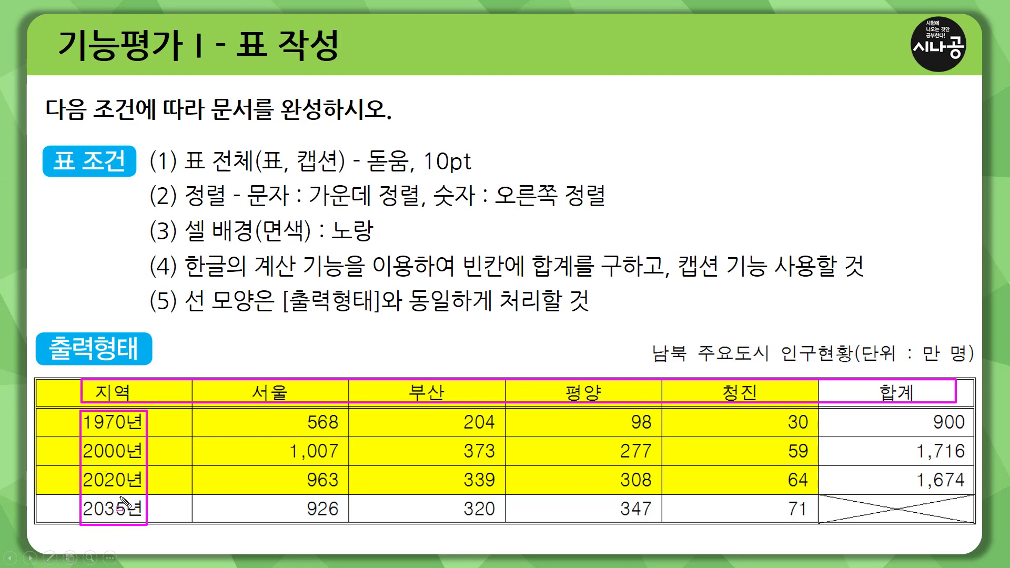
mouse_move(291, 410)
left_mouse_down()
mouse_move(326, 411)
mouse_move(343, 531)
left_mouse_up()
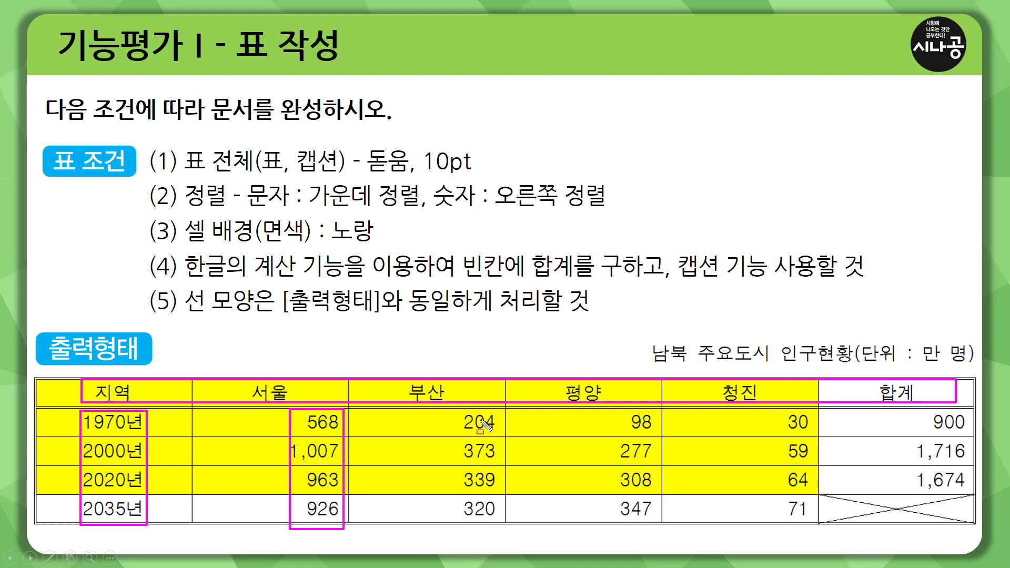
left_click_drag(454, 409, 503, 526)
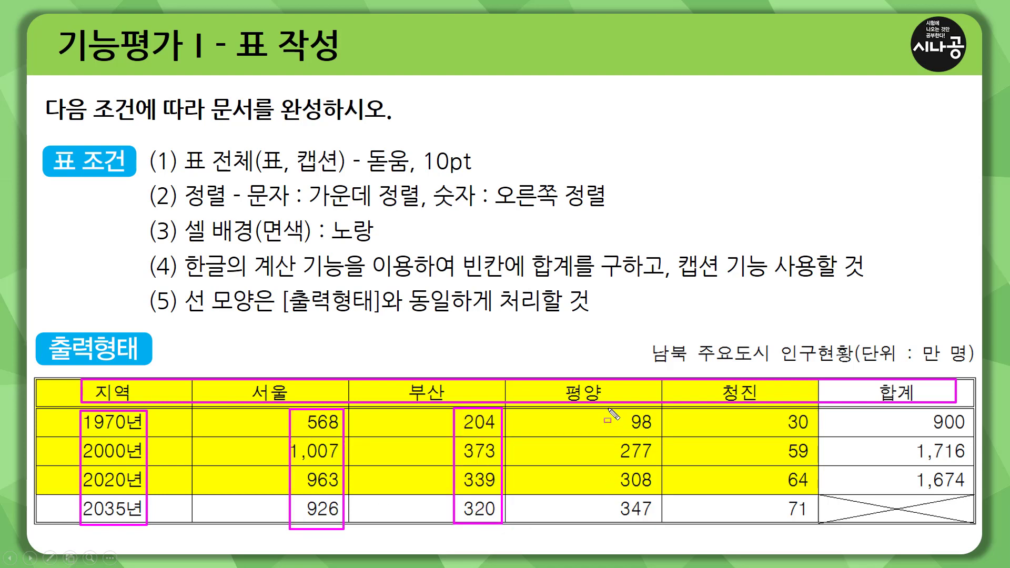
left_click_drag(609, 409, 657, 524)
mouse_move(772, 411)
left_mouse_down()
mouse_move(797, 497)
mouse_move(816, 520)
left_mouse_up()
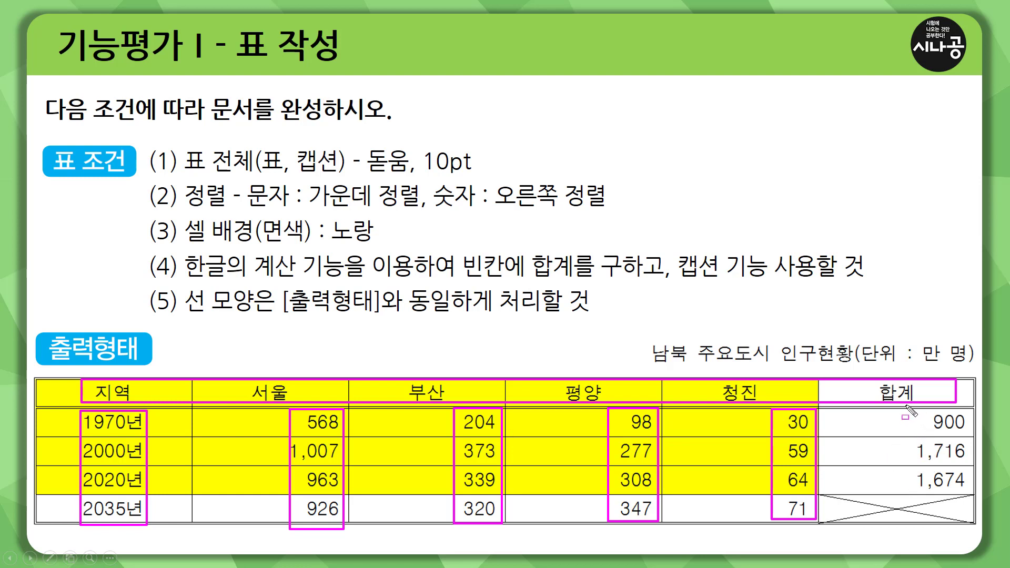
mouse_move(906, 406)
left_mouse_down()
mouse_move(952, 495)
mouse_move(907, 407)
left_mouse_up()
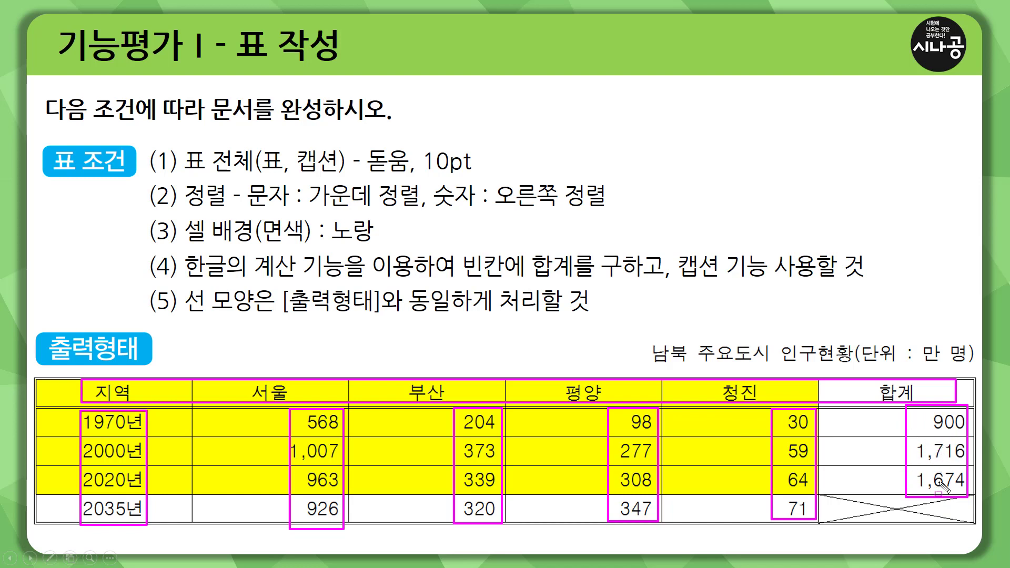
left_click_drag(248, 251, 345, 279)
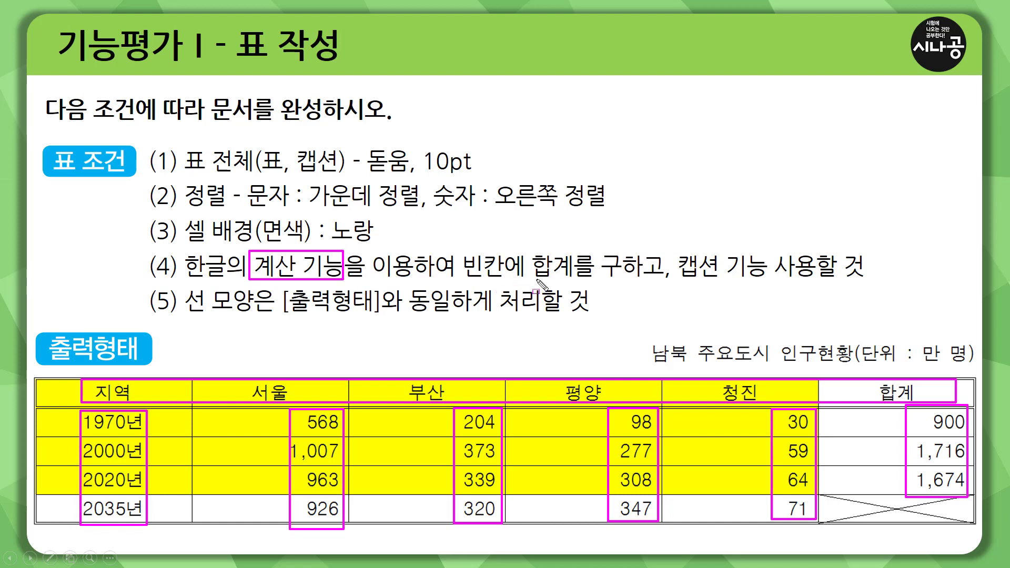
left_click_drag(527, 281, 660, 283)
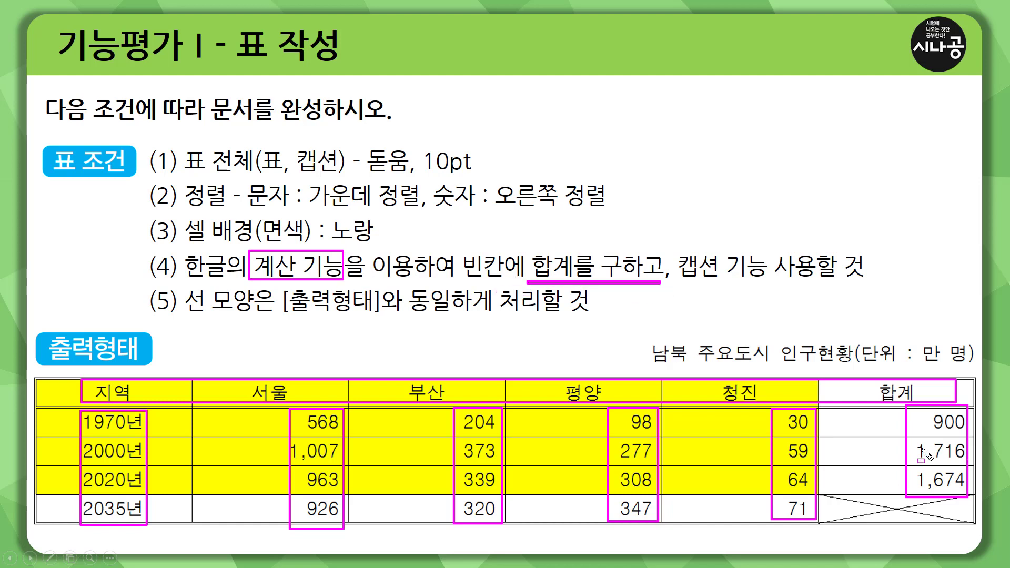
left_click_drag(932, 421, 966, 421)
left_click_drag(920, 452, 967, 451)
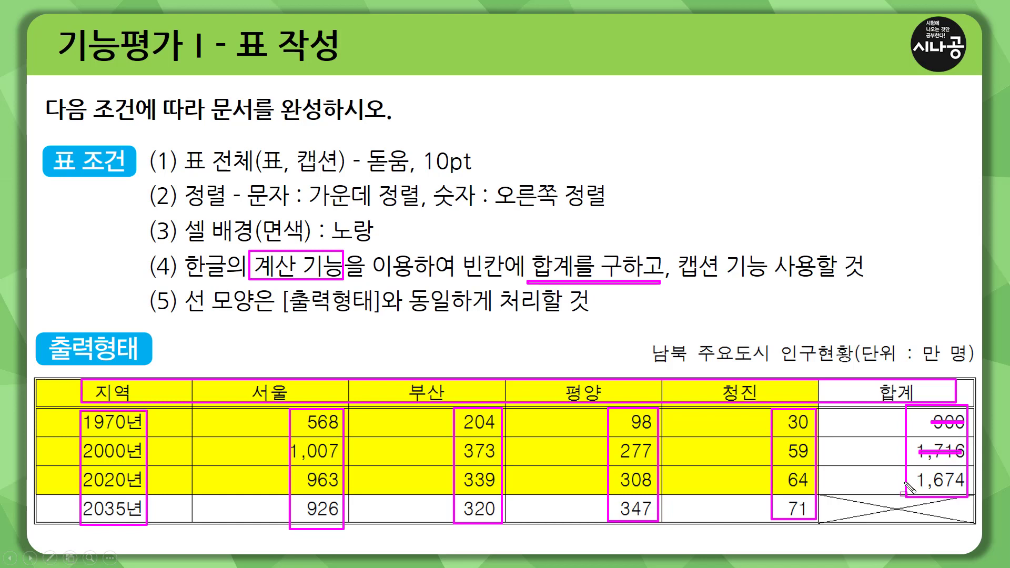
left_click_drag(914, 480, 970, 480)
Step: Review entering the required table column by column, from 지역 and the years to the 서울 figures, and erase the slide markings
left_click_drag(143, 387, 156, 376)
mouse_move(153, 418)
left_mouse_down()
mouse_move(161, 415)
mouse_move(170, 502)
left_mouse_up()
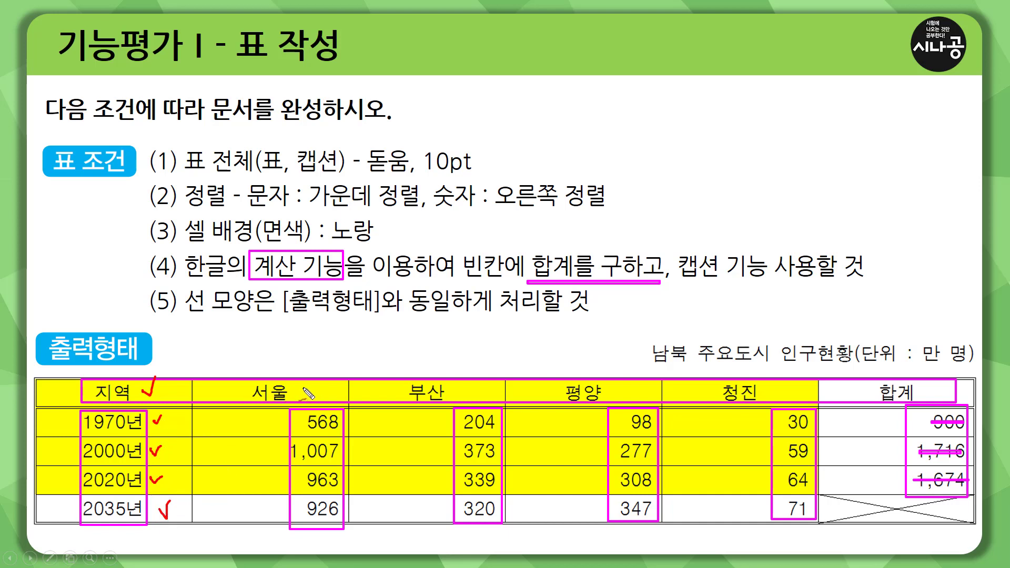
left_click_drag(302, 385, 318, 384)
mouse_move(284, 419)
left_mouse_down()
mouse_move(299, 413)
mouse_move(294, 442)
left_mouse_up()
left_click_drag(271, 481, 290, 475)
left_click_drag(279, 510, 293, 501)
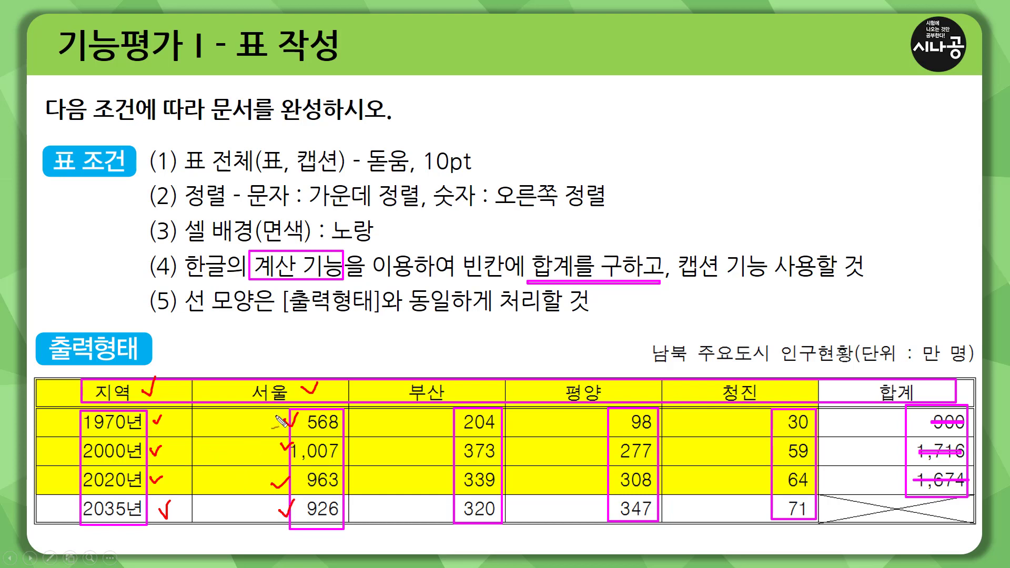
mouse_move(127, 375)
left_mouse_down()
mouse_move(89, 396)
mouse_move(137, 396)
mouse_move(117, 435)
mouse_move(148, 431)
left_mouse_up()
mouse_move(78, 451)
left_mouse_down()
mouse_move(118, 443)
mouse_move(124, 452)
left_mouse_up()
left_click_drag(113, 494, 90, 469)
mouse_move(141, 492)
left_mouse_down()
mouse_move(152, 484)
mouse_move(119, 476)
mouse_move(106, 497)
mouse_move(150, 514)
left_mouse_up()
mouse_move(287, 400)
left_mouse_down()
mouse_move(298, 392)
mouse_move(274, 380)
left_mouse_up()
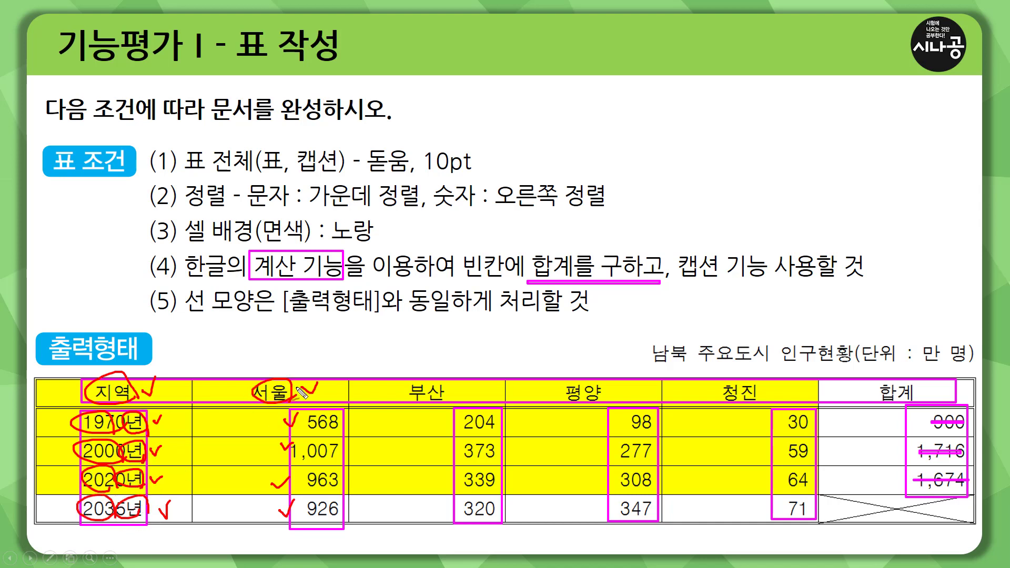
mouse_move(318, 433)
left_mouse_down()
mouse_move(337, 429)
mouse_move(326, 416)
left_mouse_up()
mouse_move(337, 450)
left_mouse_down()
mouse_move(315, 487)
mouse_move(329, 472)
left_mouse_up()
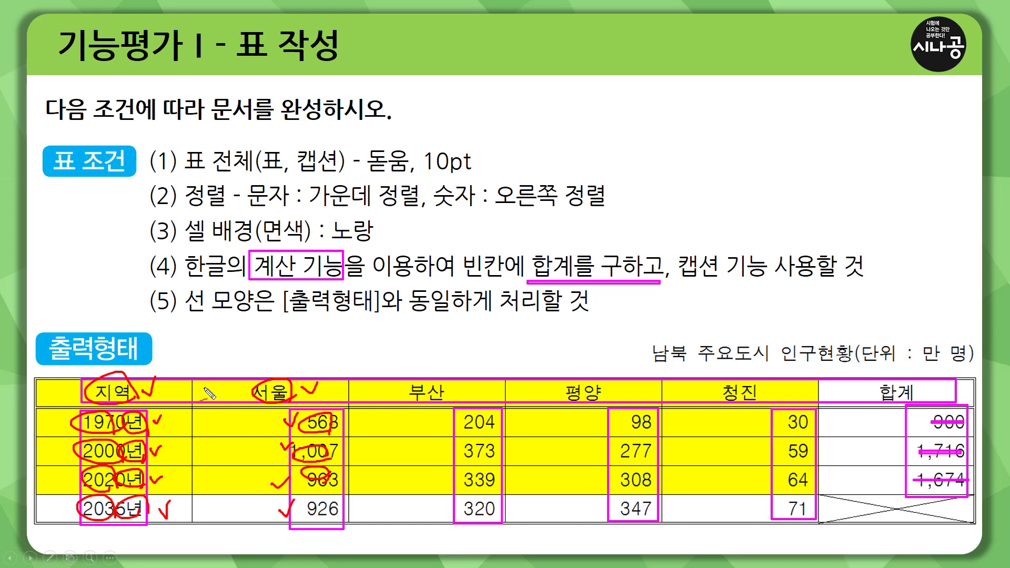
key("e")
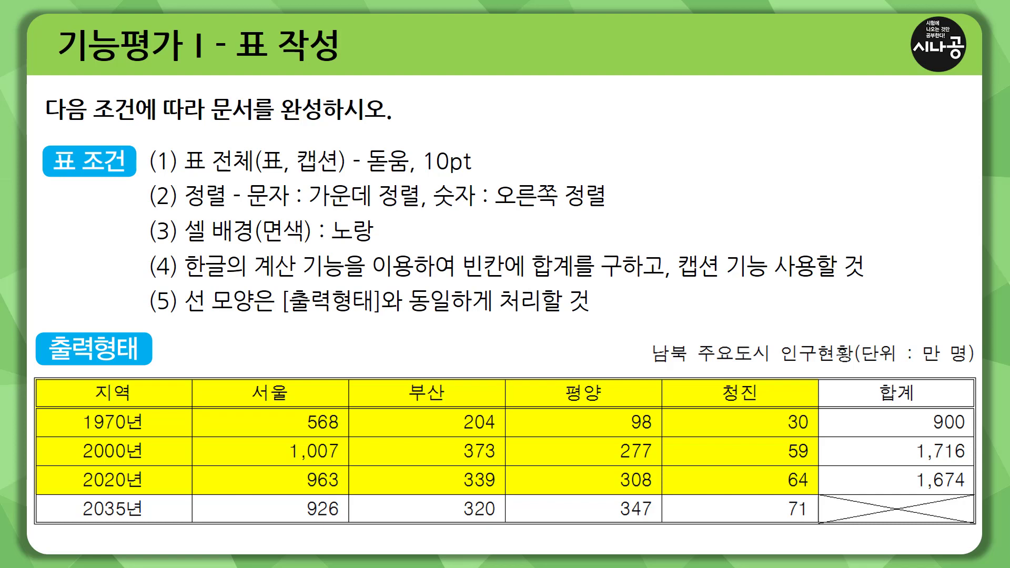
Step: Review entering the header row first, the year labels second and each city's figures last, and erase the slide markings
left_click_drag(146, 388, 145, 403)
left_click_drag(314, 391, 333, 399)
left_click_drag(459, 386, 459, 400)
mouse_move(619, 386)
left_mouse_down()
mouse_move(613, 398)
mouse_move(632, 394)
mouse_move(624, 405)
left_mouse_up()
mouse_move(772, 393)
left_mouse_down()
mouse_move(782, 391)
mouse_move(769, 398)
left_mouse_up()
left_click_drag(772, 383, 784, 382)
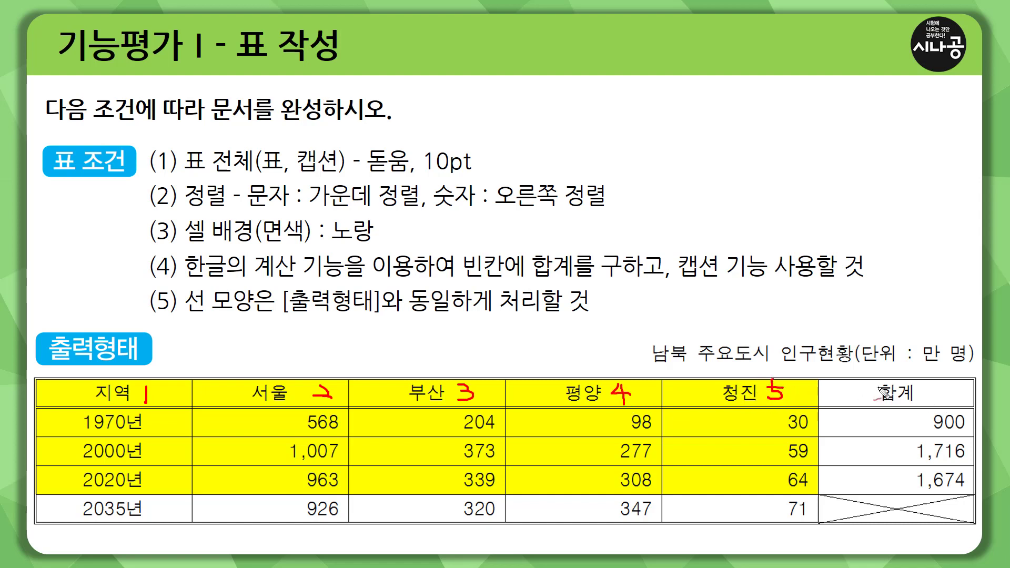
mouse_move(923, 385)
left_mouse_down()
mouse_move(924, 403)
mouse_move(916, 396)
left_mouse_up()
mouse_move(80, 424)
left_mouse_down()
mouse_move(63, 489)
mouse_move(82, 512)
left_mouse_up()
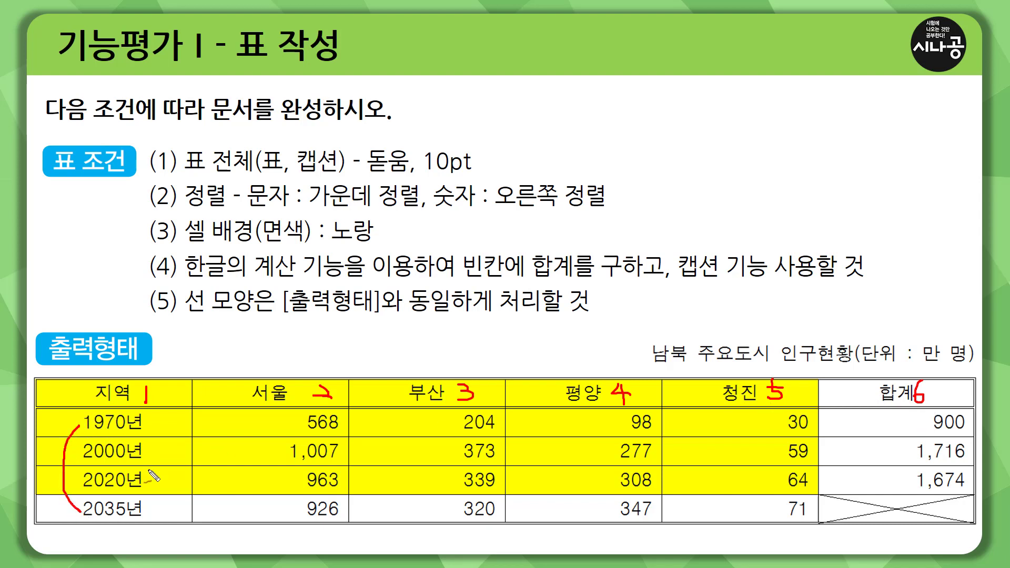
mouse_move(155, 423)
left_mouse_down()
mouse_move(170, 416)
mouse_move(158, 456)
mouse_move(169, 446)
mouse_move(165, 500)
left_mouse_up()
mouse_move(293, 458)
left_mouse_down()
mouse_move(337, 417)
mouse_move(337, 429)
mouse_move(321, 432)
left_mouse_up()
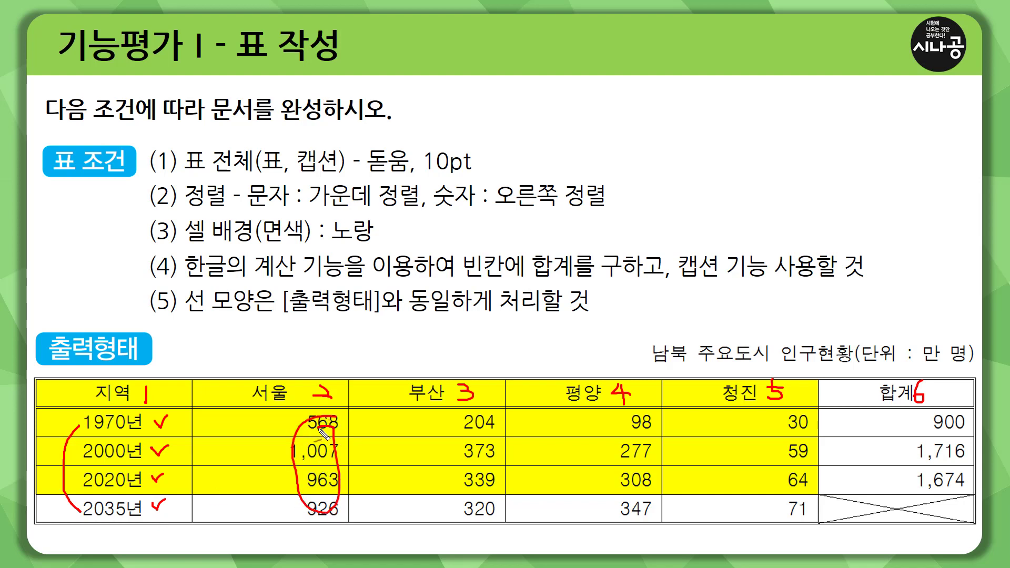
left_click_drag(477, 420, 500, 428)
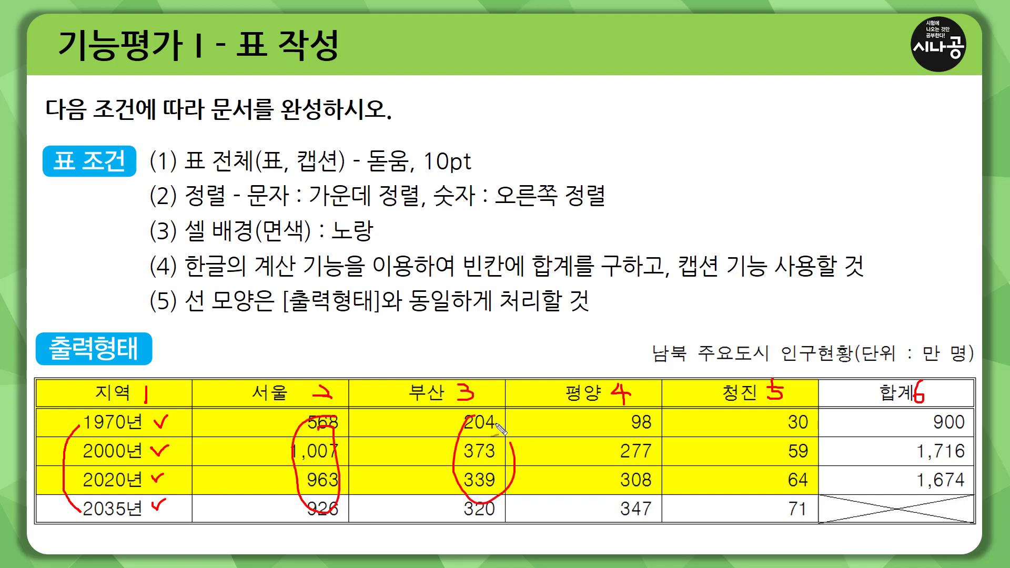
mouse_move(611, 420)
left_mouse_down()
mouse_move(595, 450)
mouse_move(650, 466)
left_mouse_up()
mouse_move(801, 436)
left_mouse_down()
mouse_move(801, 502)
mouse_move(773, 442)
left_mouse_up()
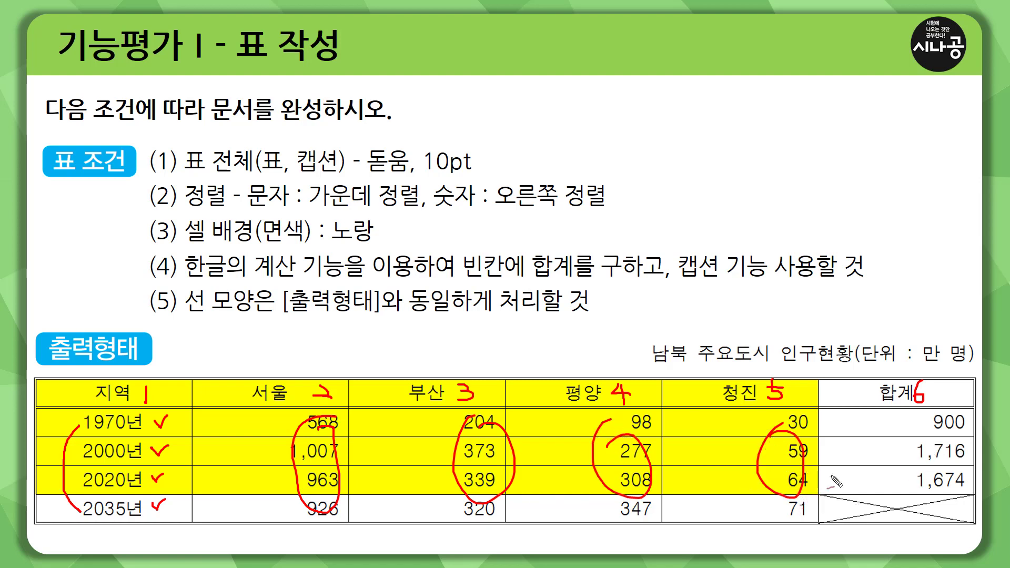
left_click_drag(811, 473, 819, 472)
key("e")
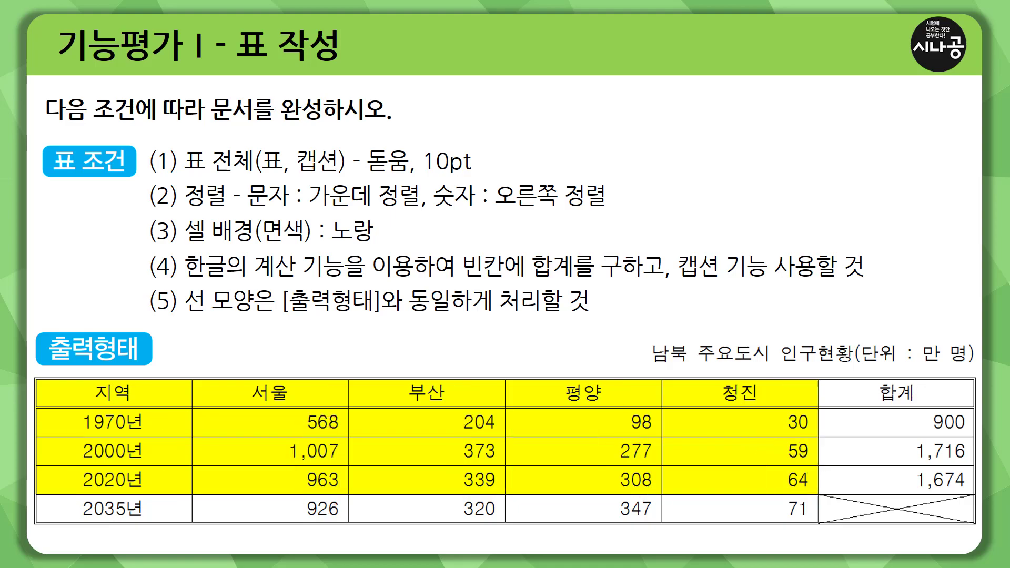
Step: Return to the Hangul document and fill the table's header row with 지역, 서울, 부산, 평양, 청진 and 합계
key("alt+Tab")
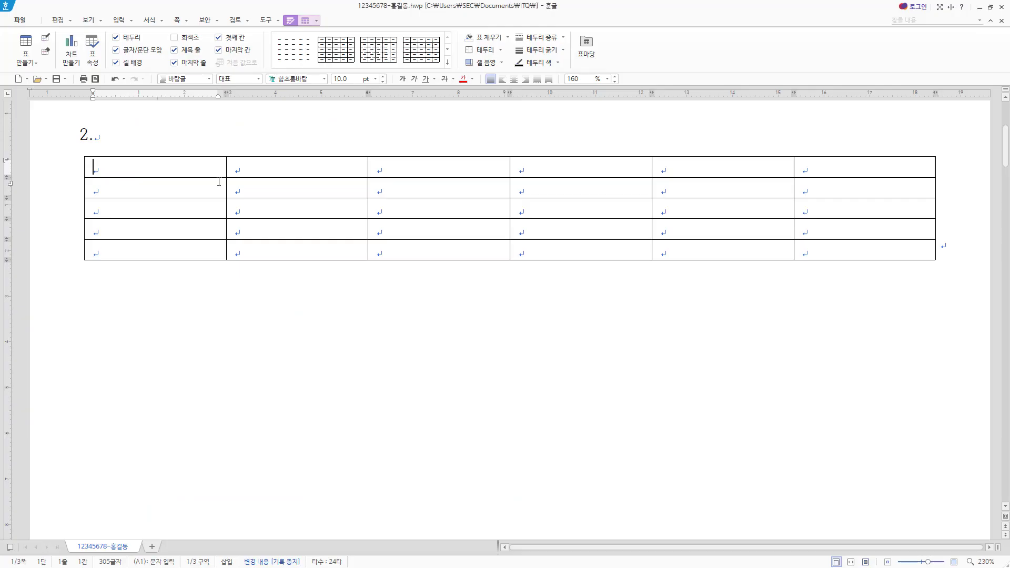
type("wl")
key("BackSpace")
key("BackSpace")
key("Hangul")
type("징역서울")
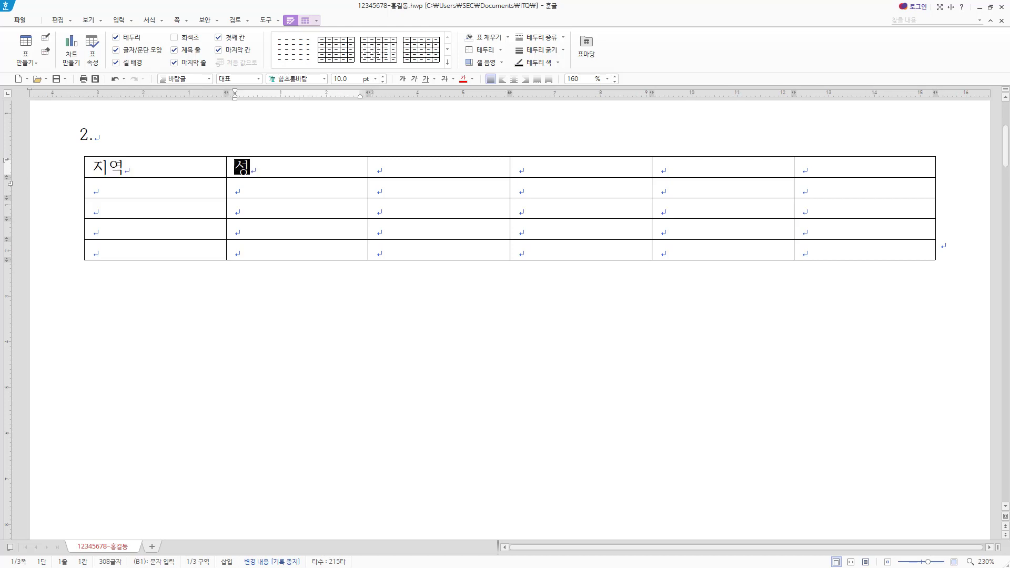
key("Tab")
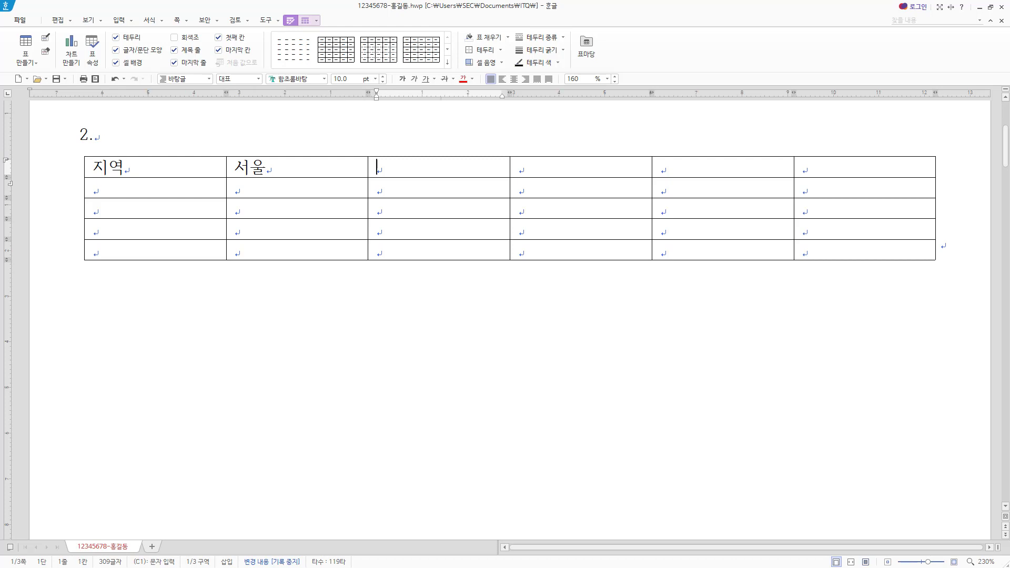
type("부사ㄴ")
key("Tab")
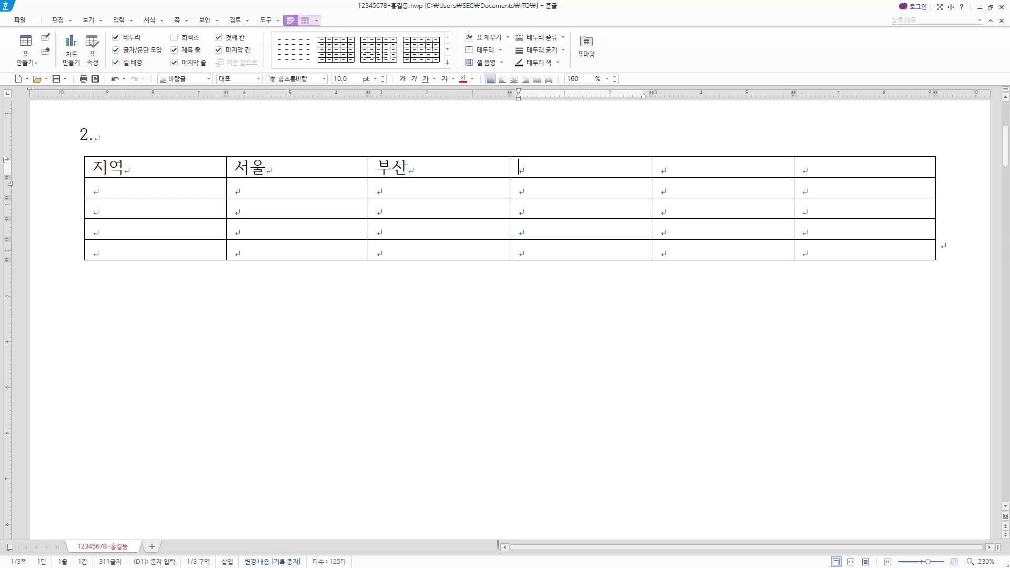
type("평ㅇㅑㅇ")
key("Tab")
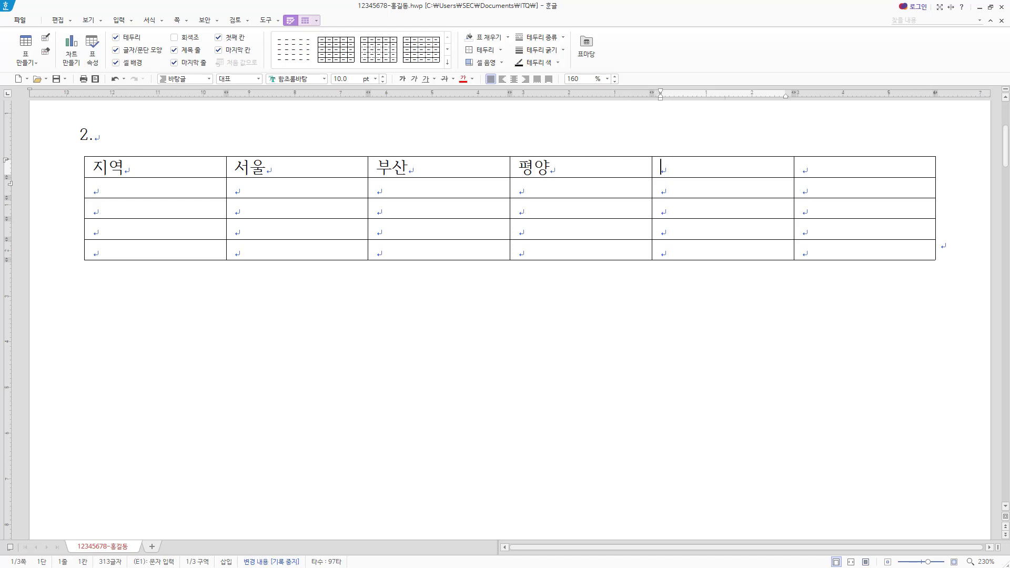
type("ㅊㅓㅇㅈㅣㄴ")
key("Tab")
type("ㅎㅏㅂㄱㅖ")
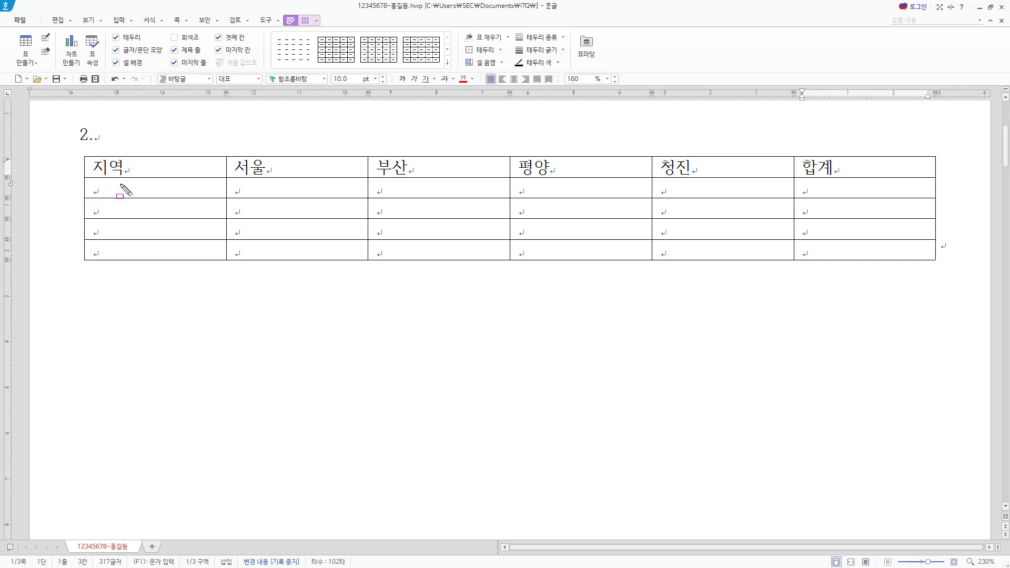
Step: Trace the cell path from 합계 back along the header row to the first cell below 지역
left_click_drag(120, 184, 153, 197)
left_click_drag(841, 158, 841, 178)
left_click(720, 169)
left_click_drag(717, 167, 734, 174)
left_click_drag(572, 158, 593, 169)
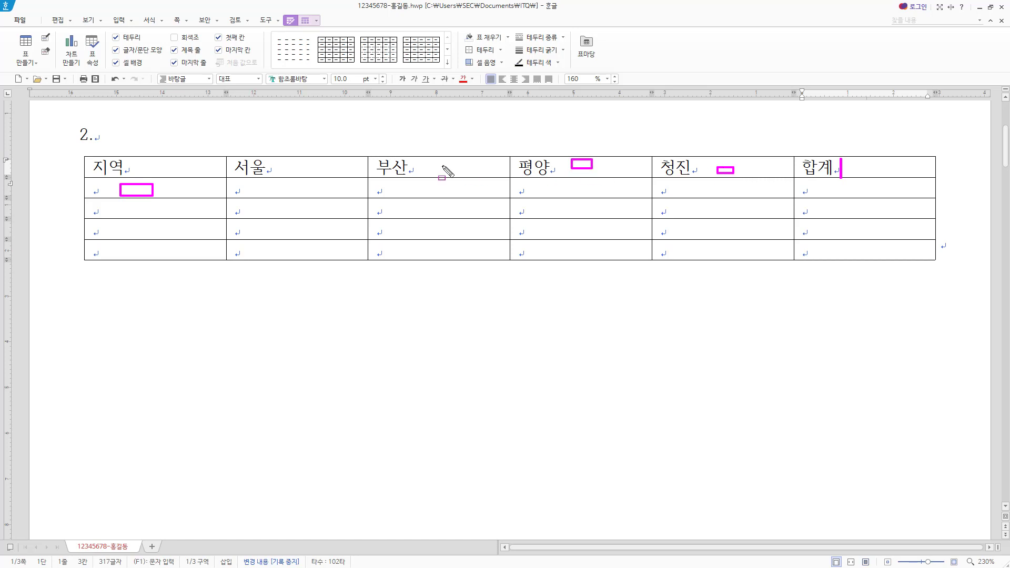
left_click_drag(436, 165, 462, 172)
left_click_drag(295, 157, 321, 166)
left_click_drag(166, 163, 192, 172)
left_click_drag(125, 181, 156, 195)
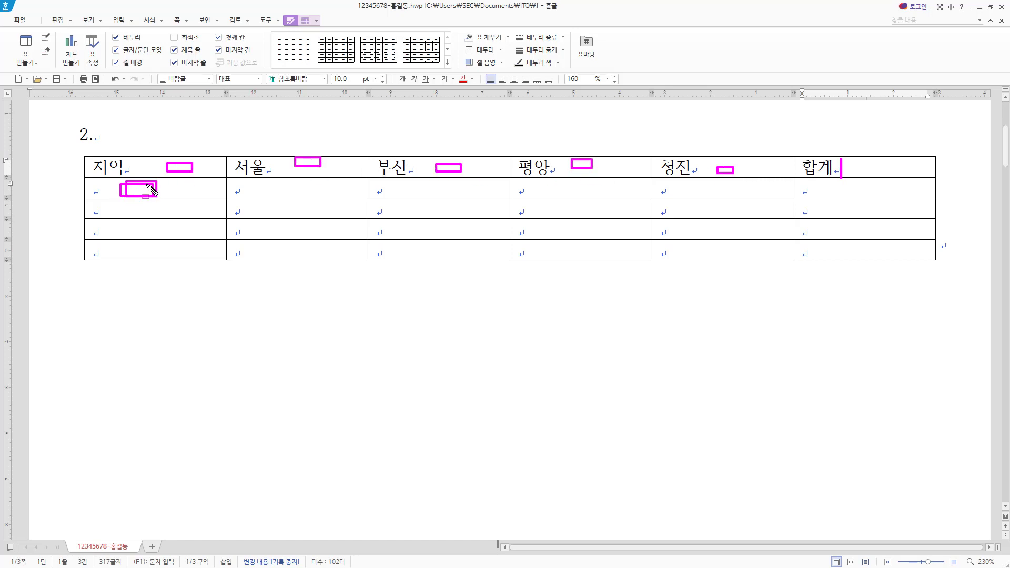
Step: Mark the move from the end of 합계 to the first cell below 지역, and erase the markings
key("e")
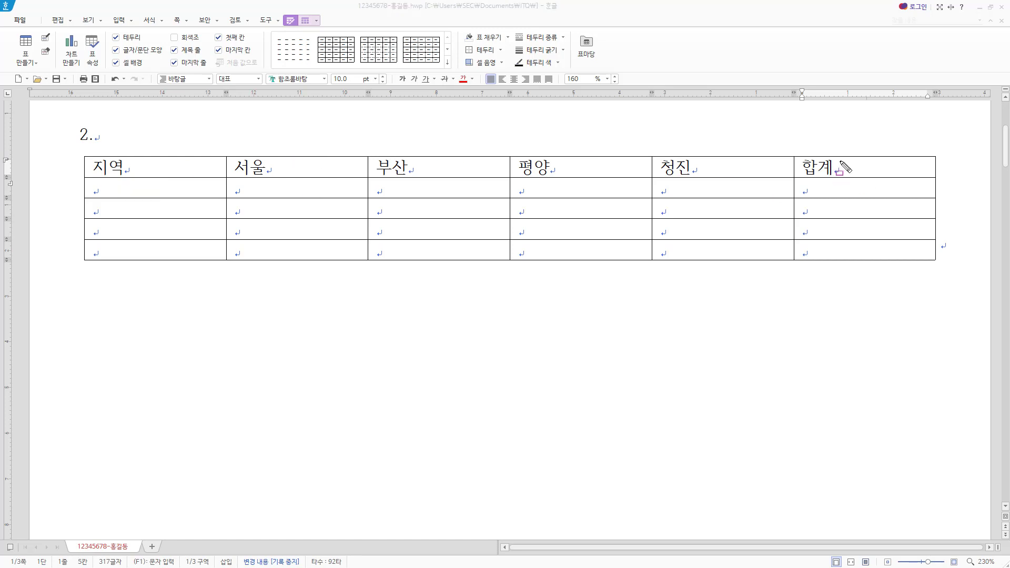
mouse_move(840, 159)
left_mouse_down()
mouse_move(837, 177)
mouse_move(875, 167)
left_mouse_up()
mouse_move(91, 180)
left_mouse_down()
mouse_move(104, 195)
mouse_move(134, 197)
left_mouse_up()
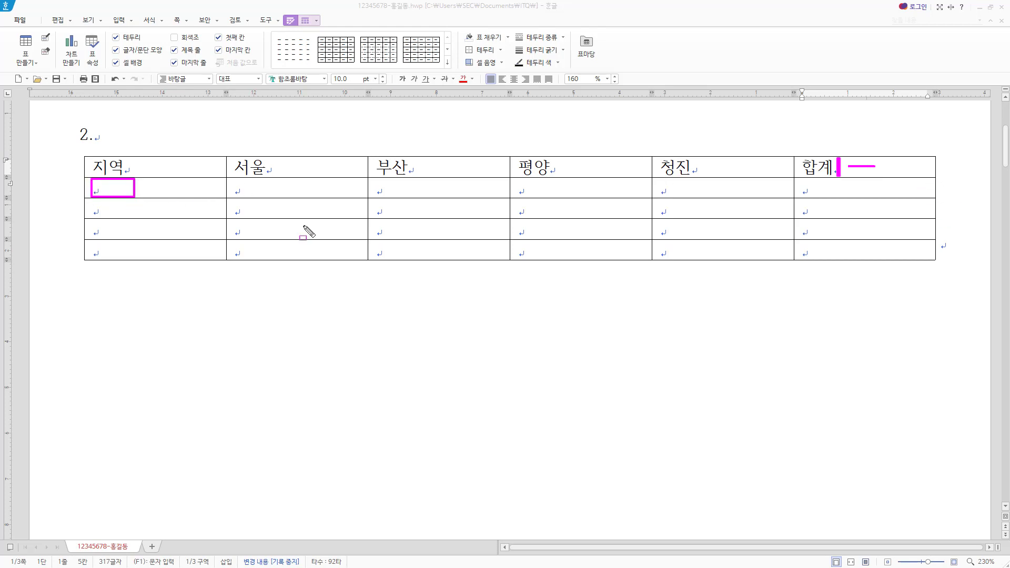
key("Escape")
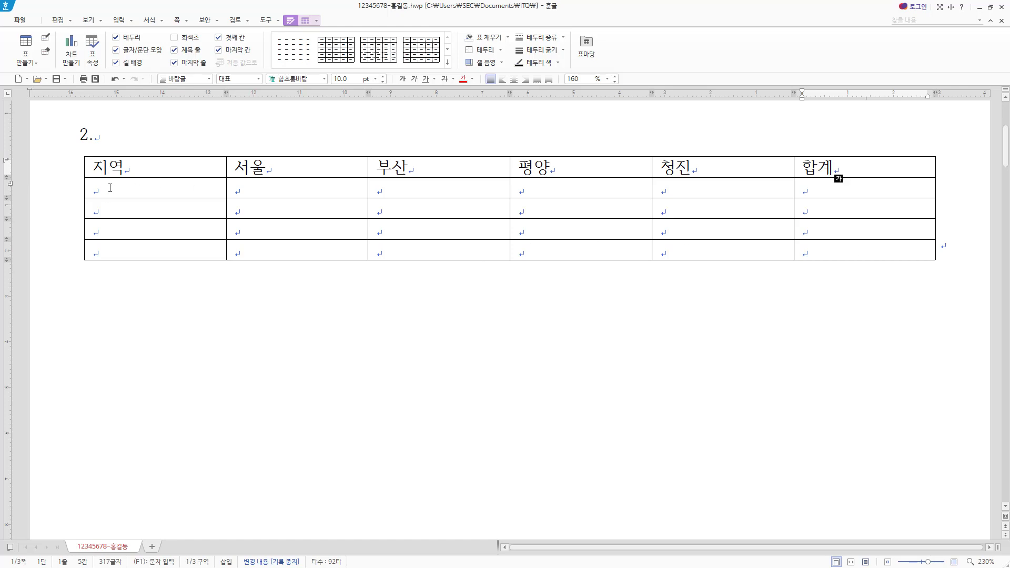
Step: Fill the cells below 지역 downward with 1970년, 2000년, 2020년 and 2035년
left_click(110, 187)
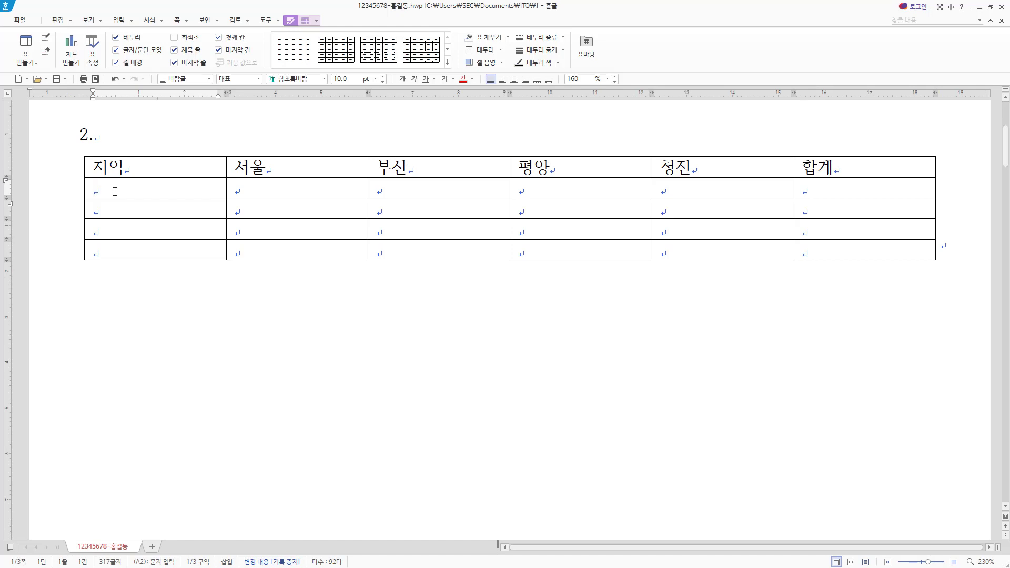
left_click(848, 168)
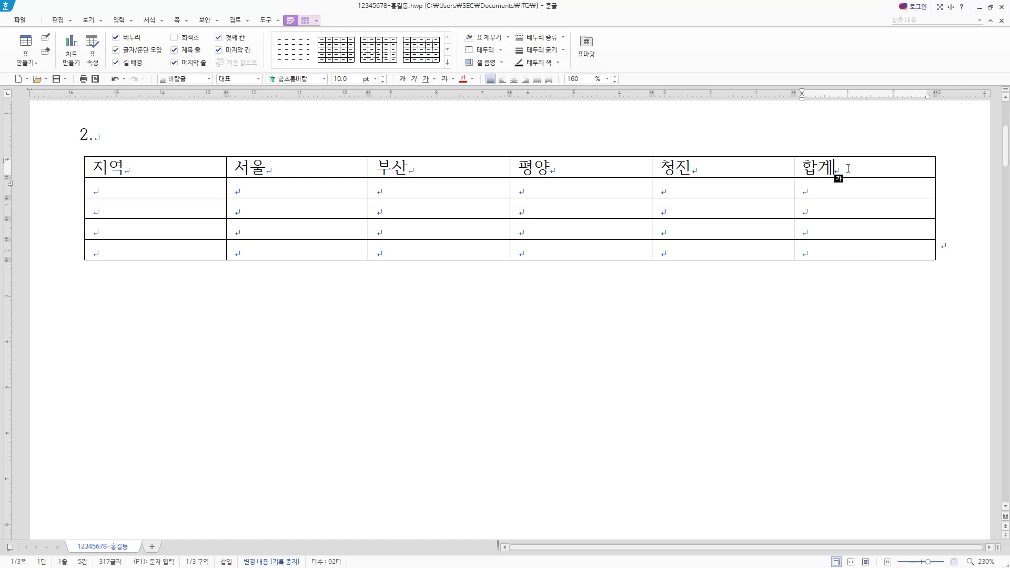
key("Tab")
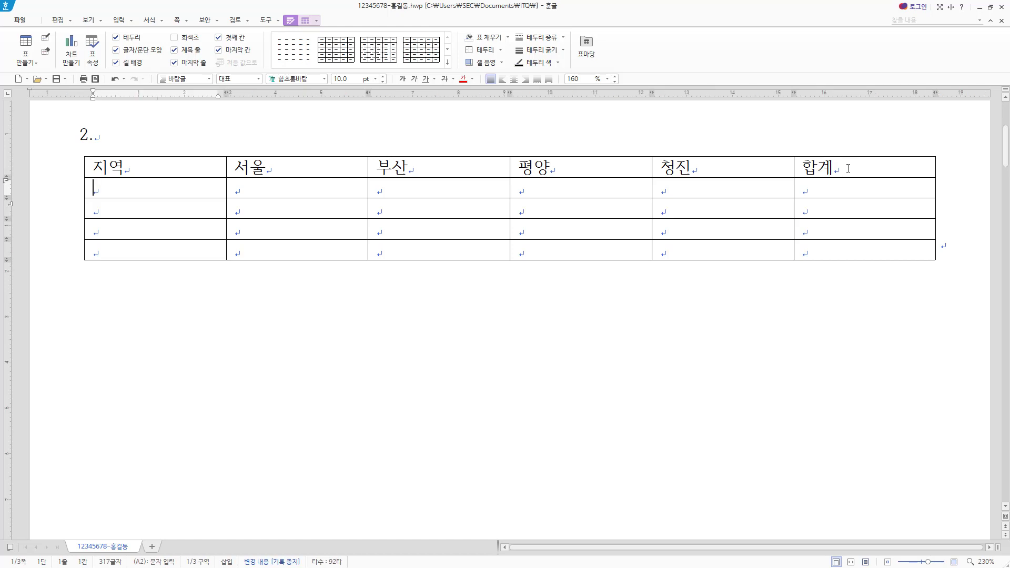
type("1970")
type("녀")
key("Down")
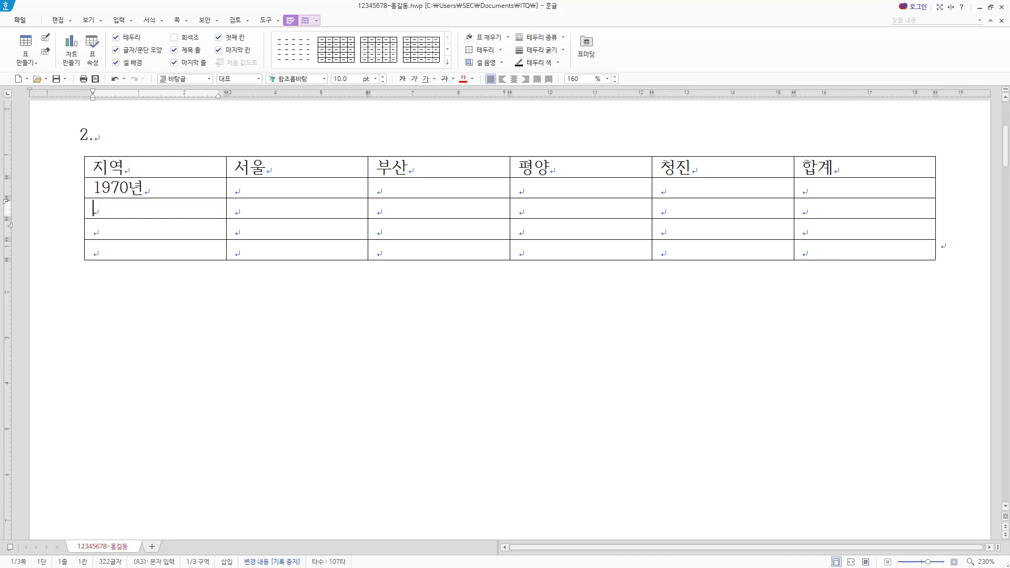
type("2000년")
key("Down")
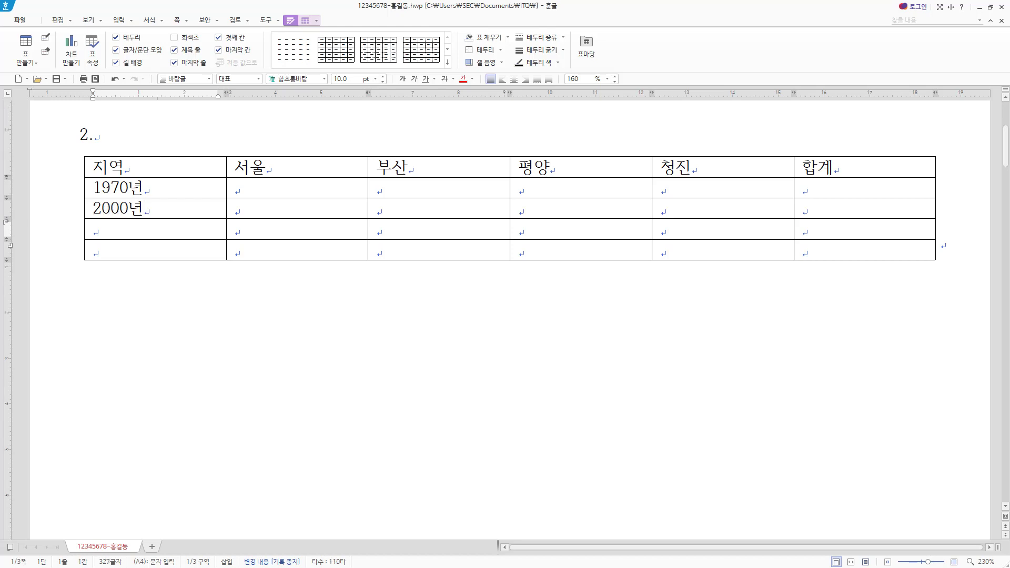
type("2020년")
key("Down")
type("2035")
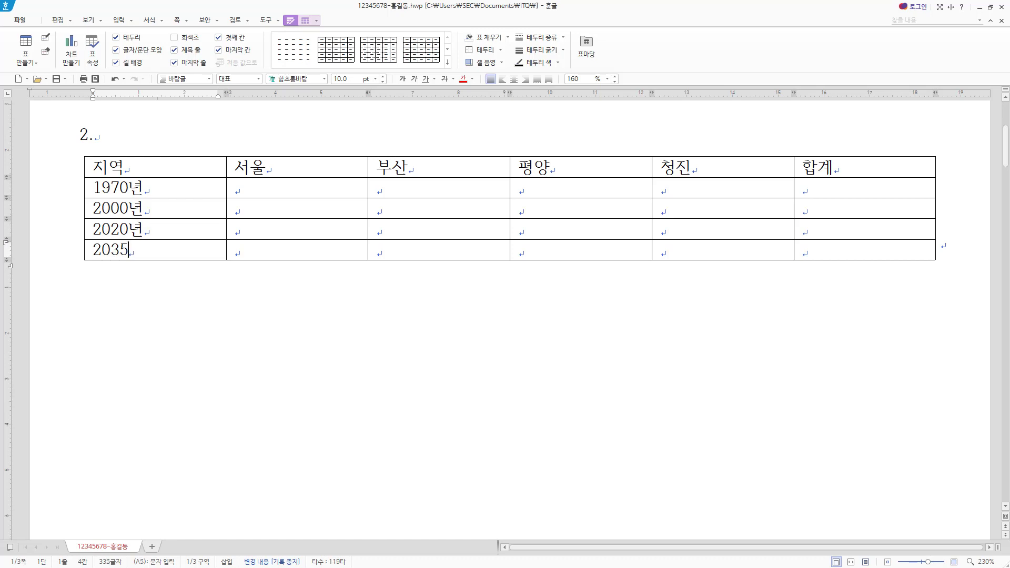
type("년")
Step: Trace the zigzag entry path from 2035년 up the 서울 column and on through 부산, 평양 and 청진, and erase it
left_click(235, 185)
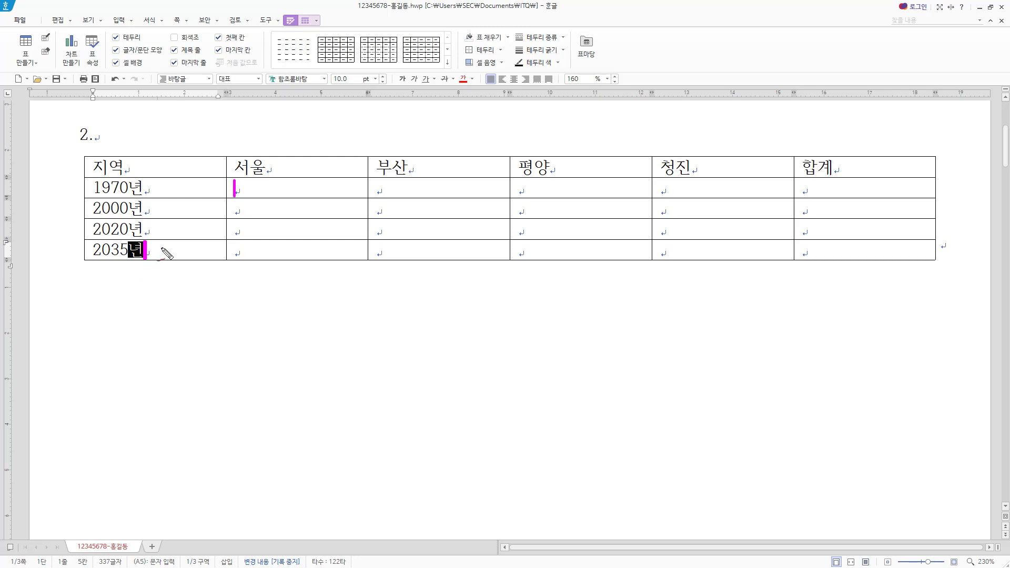
mouse_move(161, 253)
left_mouse_down()
mouse_move(213, 244)
mouse_move(242, 248)
mouse_move(243, 259)
mouse_move(243, 245)
mouse_move(246, 253)
mouse_move(270, 233)
mouse_move(243, 235)
mouse_move(272, 216)
mouse_move(248, 207)
mouse_move(274, 196)
mouse_move(258, 187)
mouse_move(273, 201)
left_mouse_up()
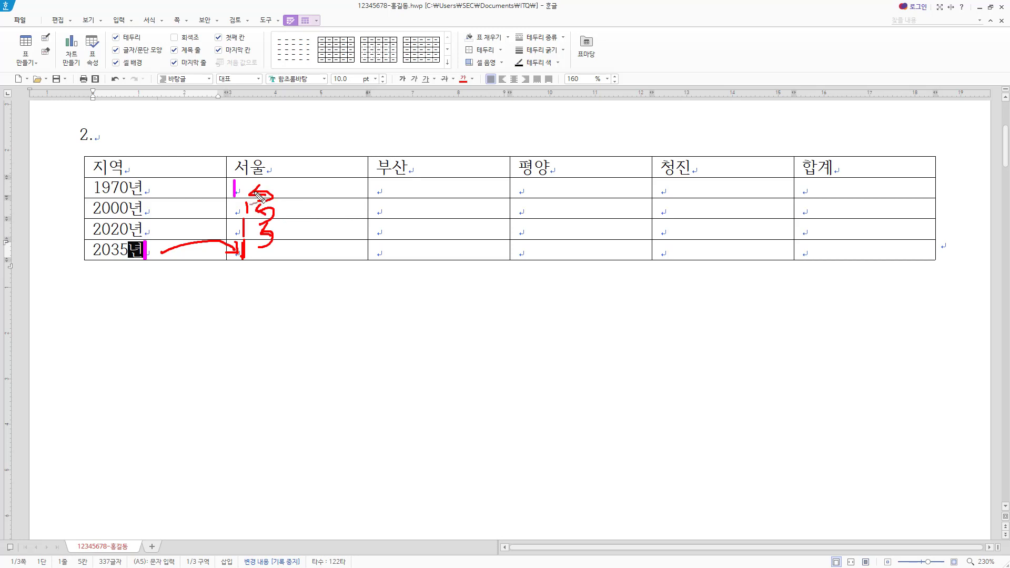
mouse_move(251, 192)
left_mouse_down()
mouse_move(263, 185)
mouse_move(265, 197)
left_mouse_up()
mouse_move(271, 191)
left_mouse_down()
mouse_move(247, 185)
mouse_move(287, 196)
mouse_move(290, 208)
mouse_move(349, 188)
mouse_move(396, 196)
mouse_move(402, 183)
mouse_move(418, 198)
mouse_move(416, 216)
mouse_move(425, 209)
mouse_move(395, 217)
mouse_move(403, 203)
mouse_move(413, 233)
mouse_move(392, 240)
mouse_move(408, 253)
mouse_move(414, 241)
mouse_move(387, 256)
mouse_move(400, 252)
mouse_move(394, 242)
left_mouse_up()
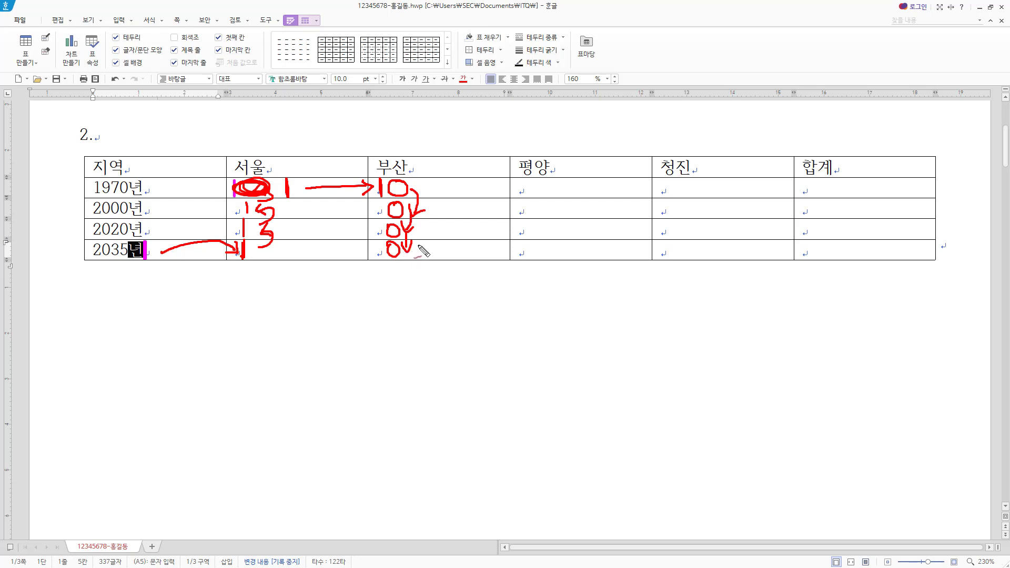
mouse_move(419, 241)
left_mouse_down()
mouse_move(419, 259)
mouse_move(451, 246)
mouse_move(513, 246)
mouse_move(513, 257)
mouse_move(562, 247)
mouse_move(524, 230)
mouse_move(545, 229)
mouse_move(540, 205)
mouse_move(524, 211)
mouse_move(552, 193)
mouse_move(532, 185)
mouse_move(526, 202)
mouse_move(519, 184)
mouse_move(524, 197)
mouse_move(561, 181)
mouse_move(561, 198)
mouse_move(604, 184)
mouse_move(699, 199)
mouse_move(706, 212)
mouse_move(685, 210)
mouse_move(695, 239)
mouse_move(681, 226)
mouse_move(697, 245)
mouse_move(677, 243)
mouse_move(675, 255)
left_mouse_up()
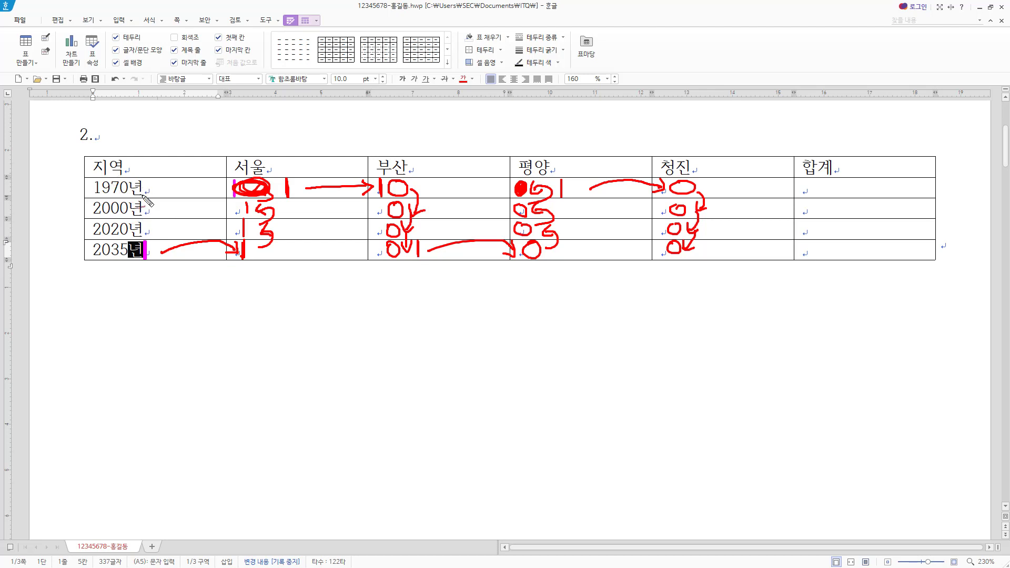
left_click_drag(149, 199, 157, 196)
key("Escape")
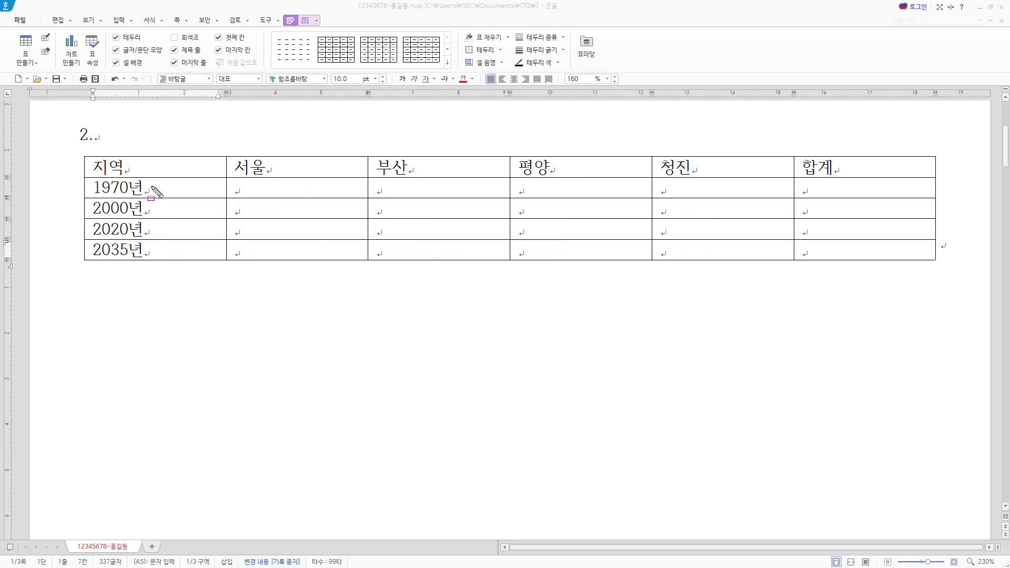
Step: Mark each column's entry direction with arrows, alternating down and up from the years to 청진, and erase the arrows
mouse_move(160, 184)
left_mouse_down()
mouse_move(154, 256)
mouse_move(182, 246)
left_mouse_up()
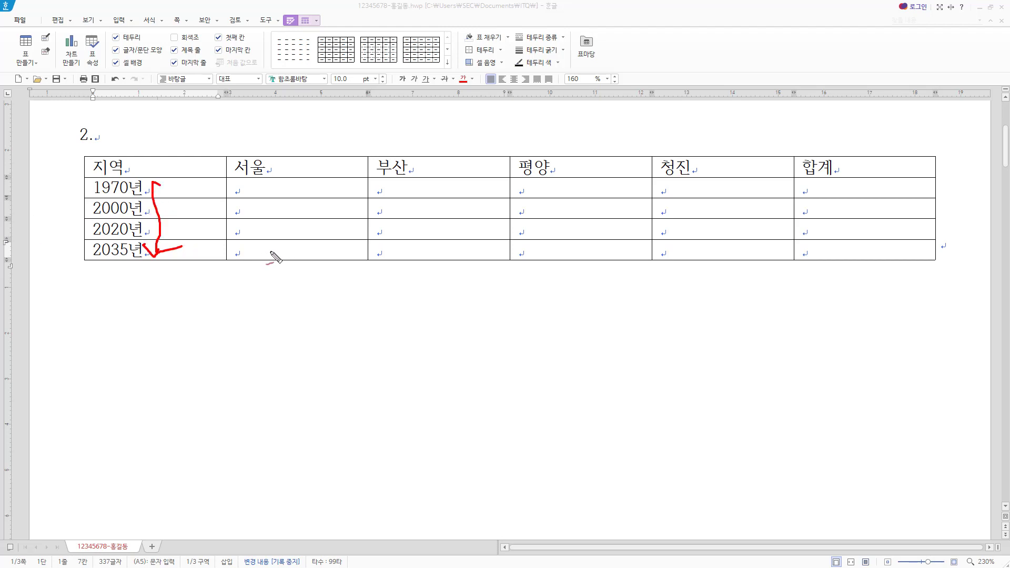
mouse_move(268, 253)
left_mouse_down()
mouse_move(262, 190)
mouse_move(276, 193)
left_mouse_up()
mouse_move(412, 188)
left_mouse_down()
mouse_move(406, 241)
mouse_move(427, 241)
left_mouse_up()
mouse_move(561, 254)
left_mouse_down()
mouse_move(551, 187)
mouse_move(569, 198)
left_mouse_up()
mouse_move(684, 188)
left_mouse_down()
mouse_move(685, 255)
mouse_move(697, 240)
mouse_move(687, 256)
left_mouse_up()
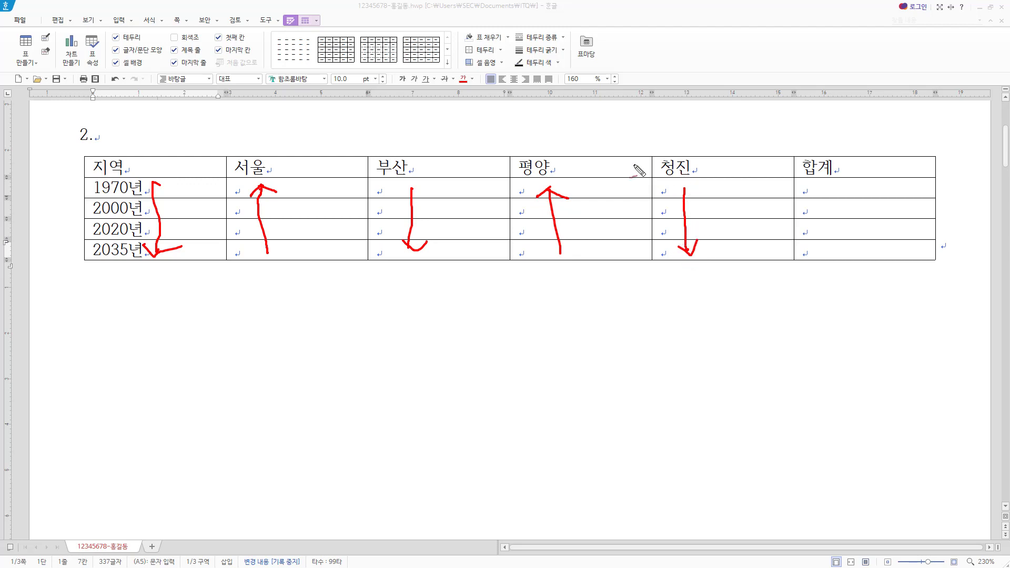
key("Escape")
Step: Fill the 서울 column upward from the 2035년 row with 926, 963, 1,007 and 568
left_click(174, 251)
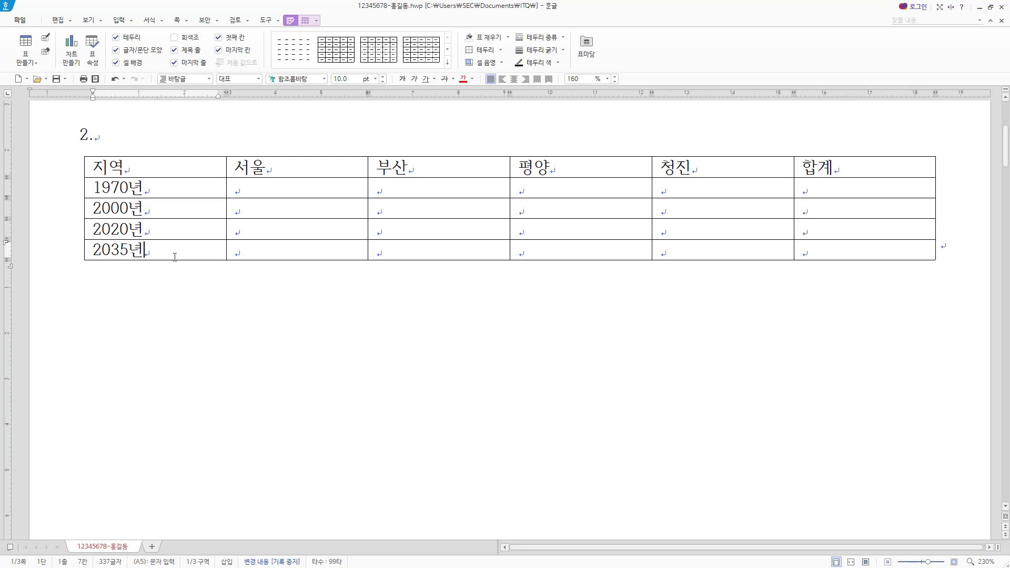
key("Hangul")
key("Tab")
type("926")
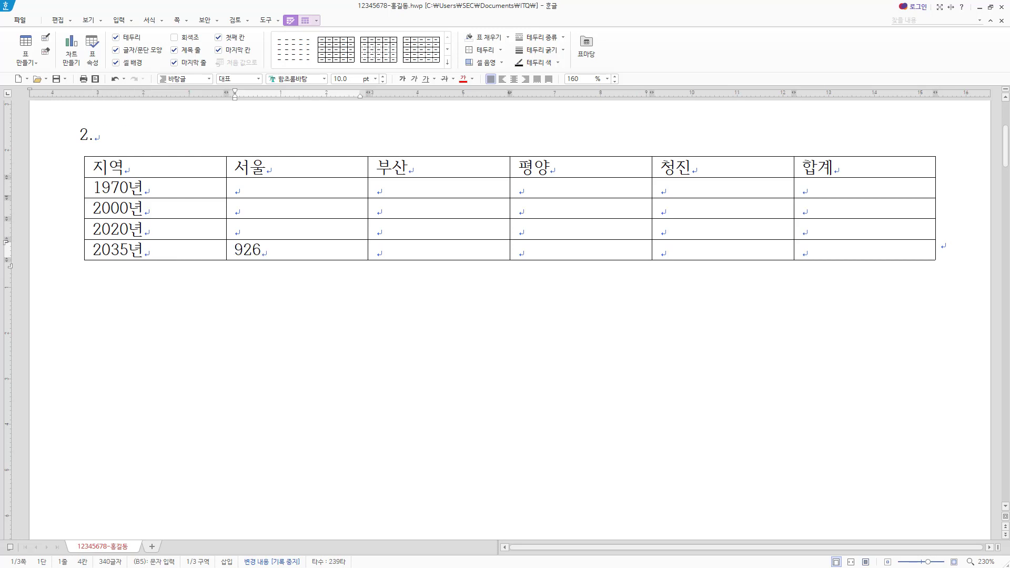
key("Up")
type("963")
key("Up")
type("1,007")
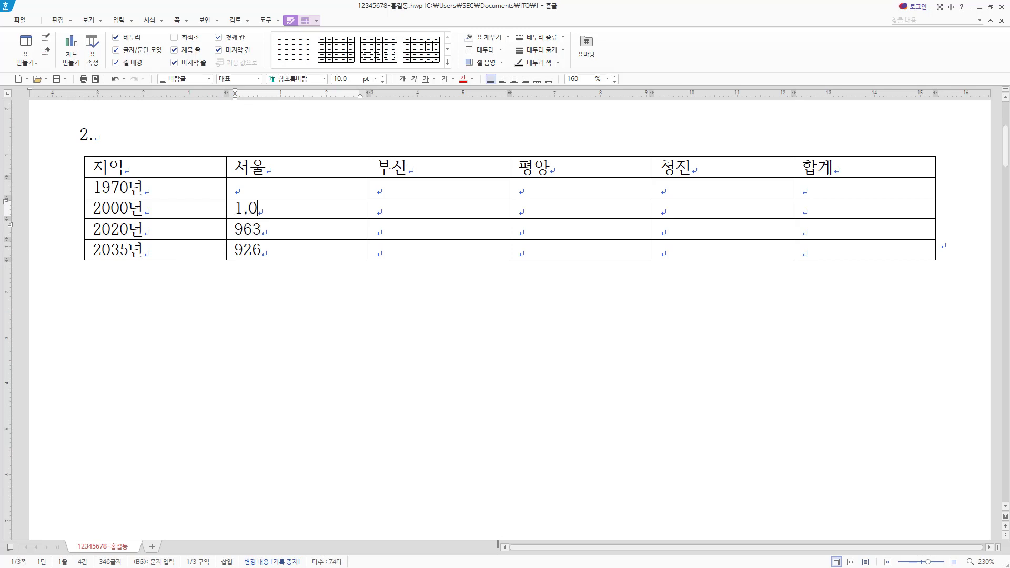
key("Up")
type("568")
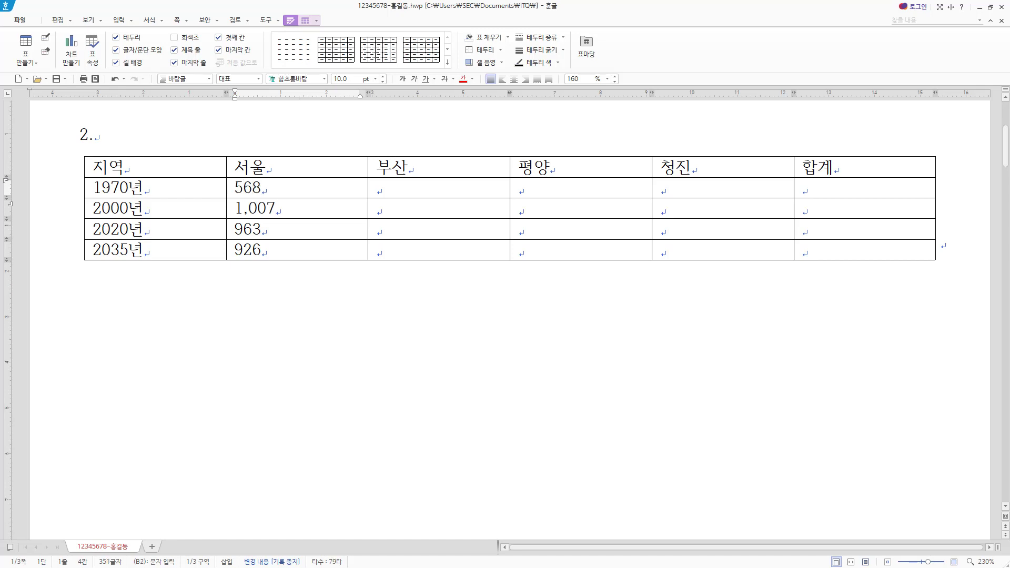
Step: Fill the 부산 column downward from the 1970년 row with 204, 373, 339 and 320
left_click(377, 188)
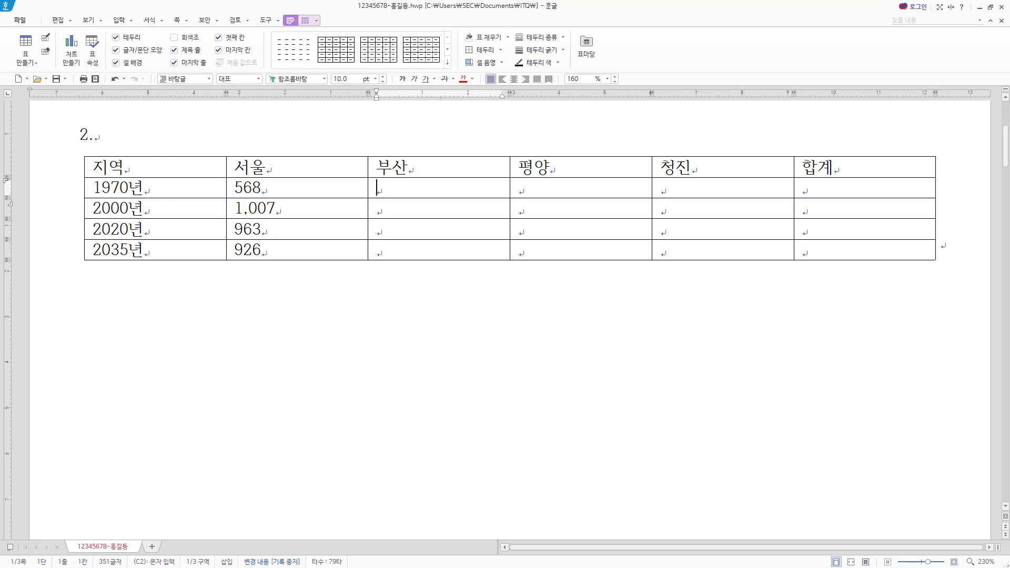
type("204")
left_click(377, 209)
type("373")
left_click(377, 230)
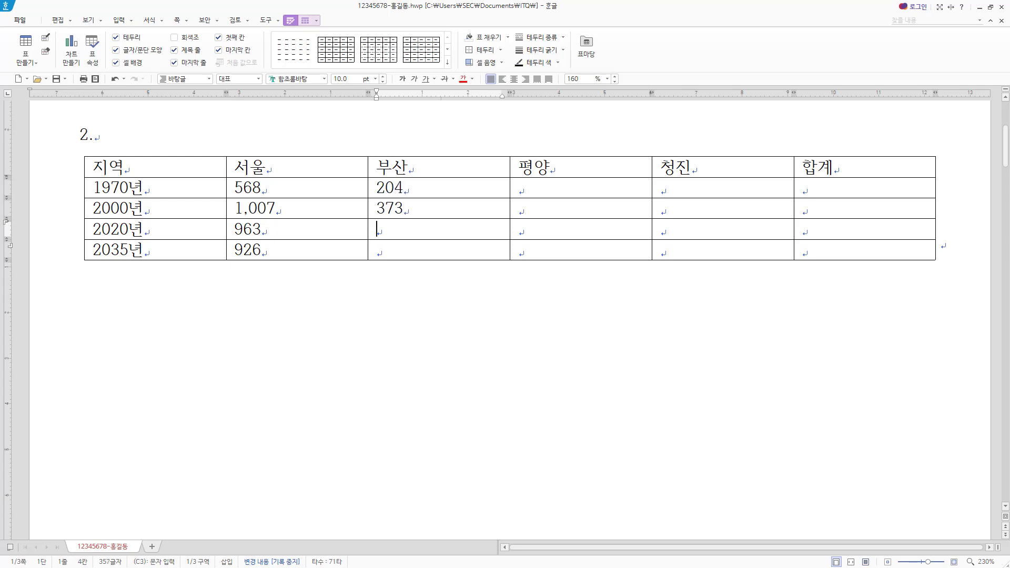
type("339")
left_click(378, 250)
type("320")
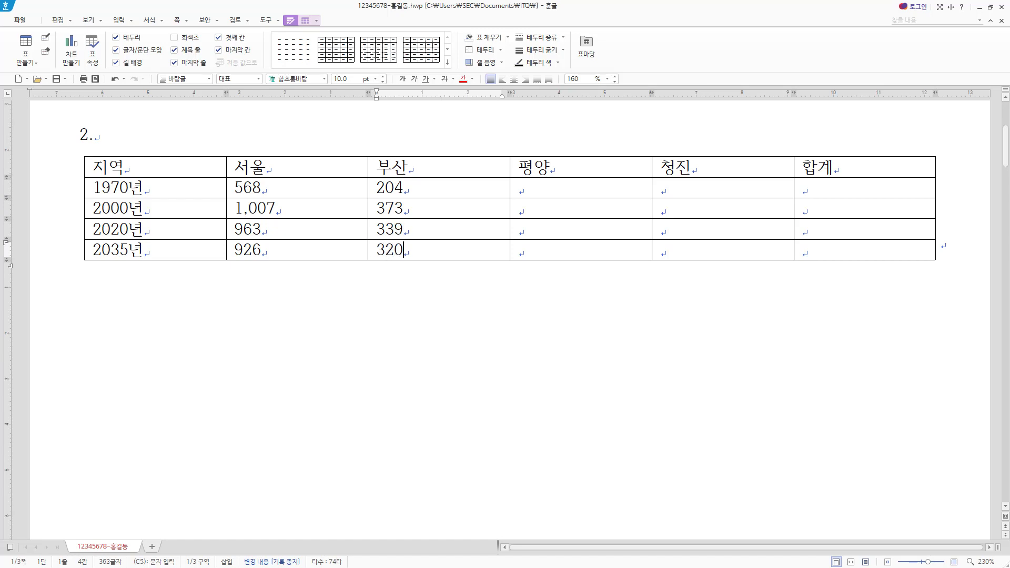
Step: Fill the 평양 column upward from the 2035년 row with 347, 308, 277 and 98
left_click(519, 250)
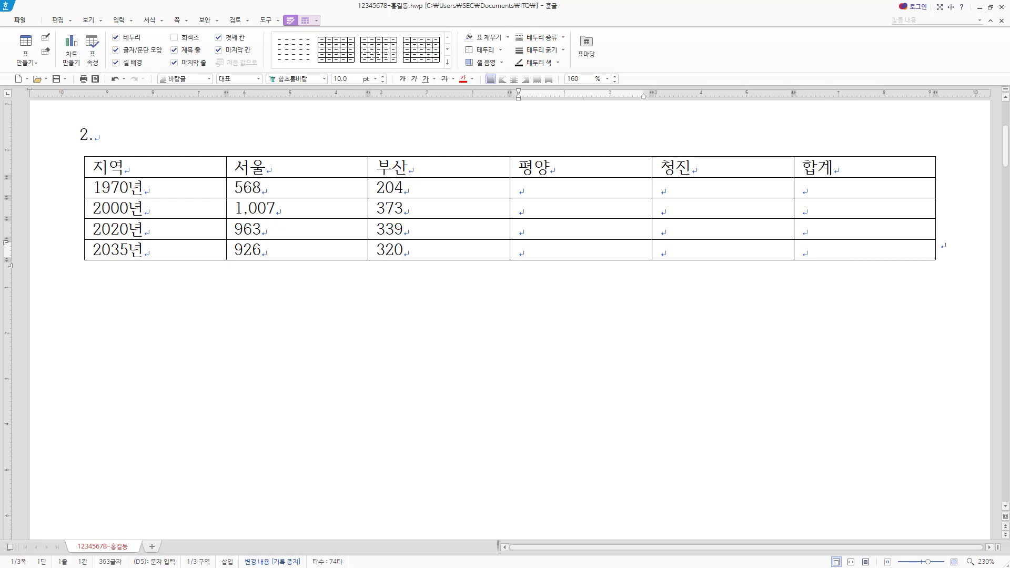
type("347")
left_click(519, 230)
type("308")
left_click(519, 209)
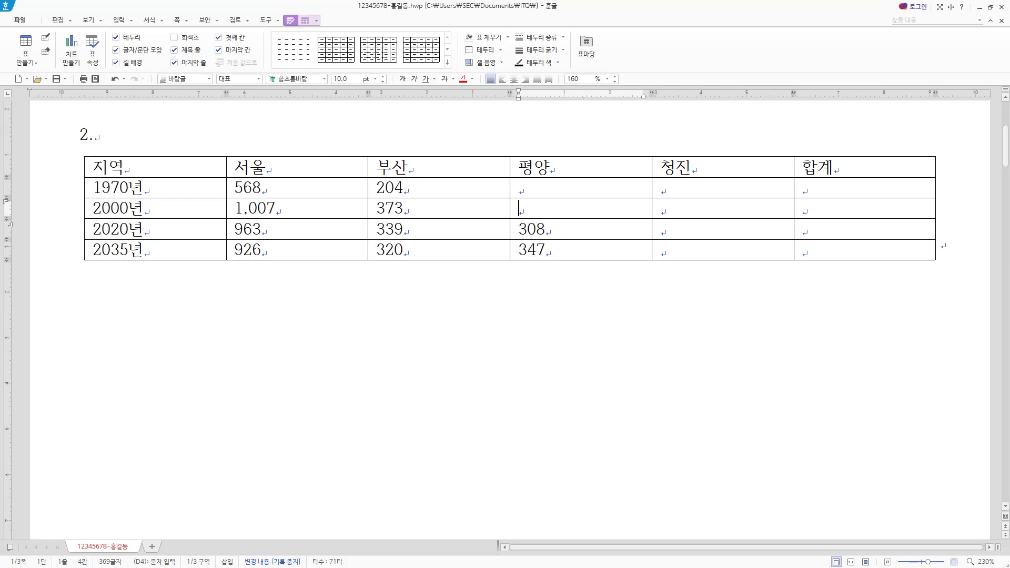
type("277")
left_click(520, 189)
type("98")
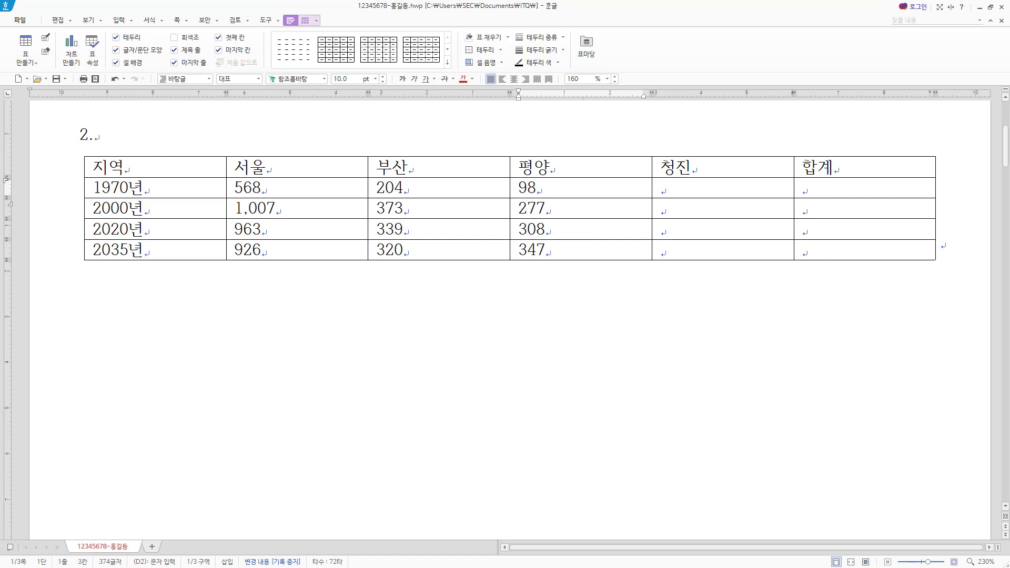
Step: Fill the 청진 column downward from the 1970년 row with 30, 59, 64 and 70
left_click(661, 190)
type("30")
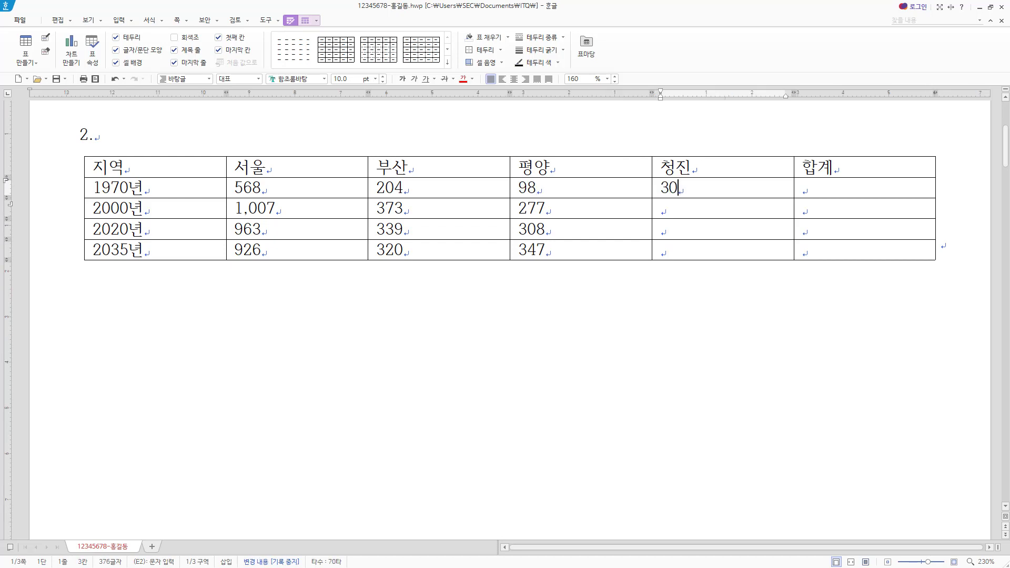
left_click(664, 210)
type("59")
left_click(665, 230)
type("64")
left_click(664, 252)
type("70")
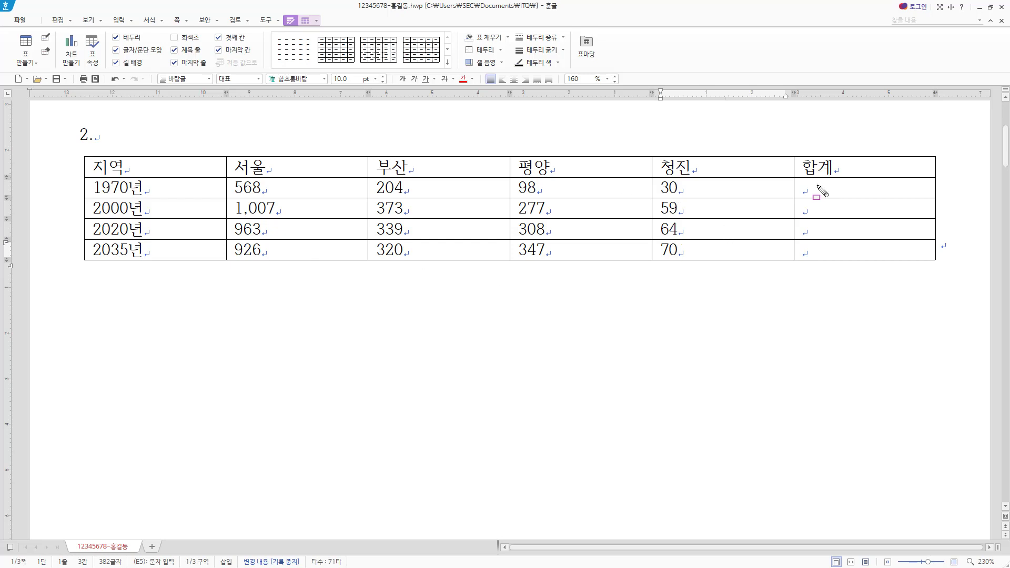
Step: Outline the blank 합계 cells for 1970년 through 2020년, erase the outline and return to the last 청진 cell
mouse_move(802, 180)
left_mouse_down()
mouse_move(805, 231)
mouse_move(930, 237)
left_mouse_up()
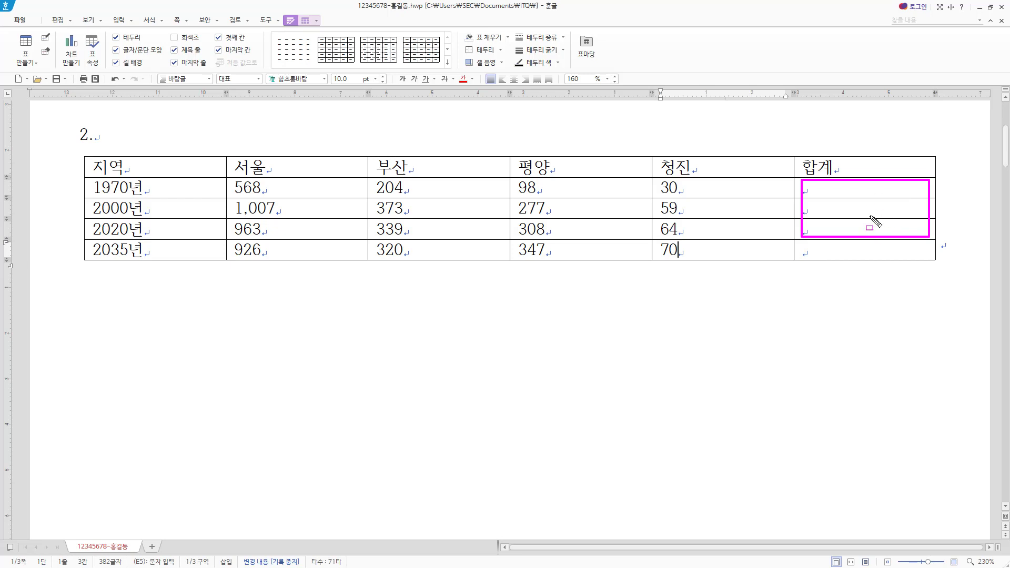
key("Escape")
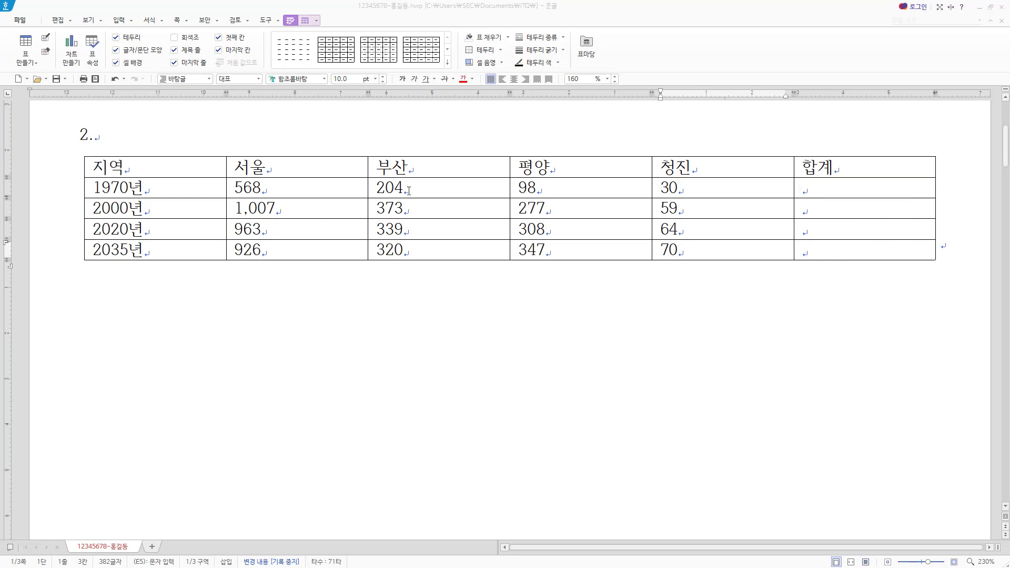
left_click(714, 252)
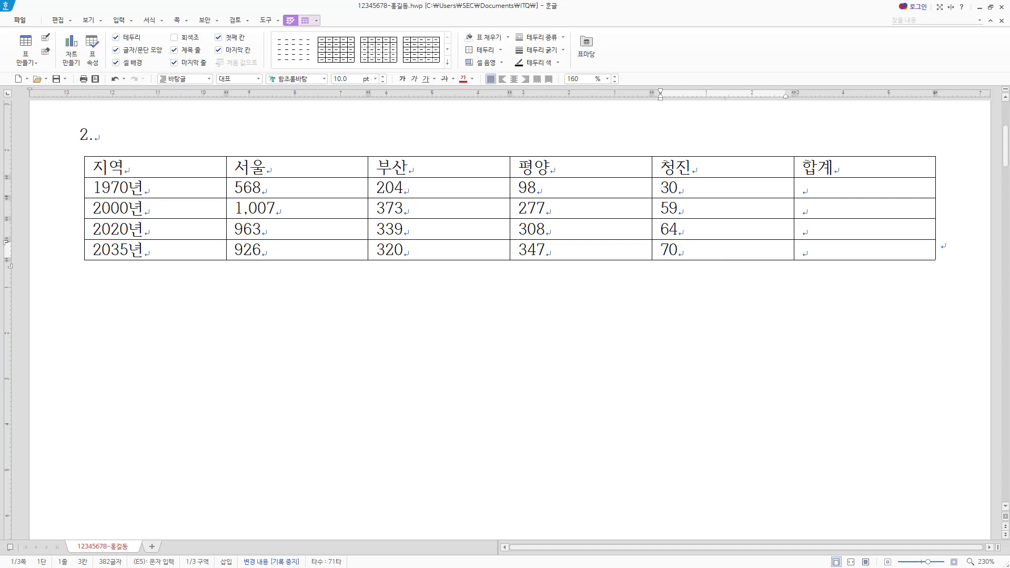
Step: Switch to the exam slide, examine the output form's table and its caption above, and return to the Hangul document
key("alt+Tab")
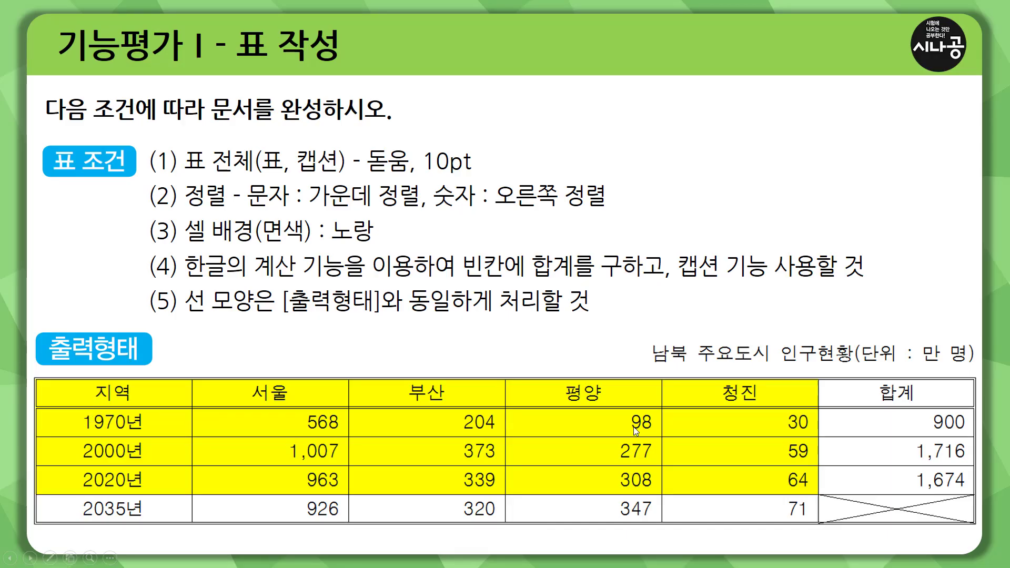
mouse_move(49, 379)
left_mouse_down()
mouse_move(53, 452)
mouse_move(808, 521)
mouse_move(974, 523)
left_mouse_up()
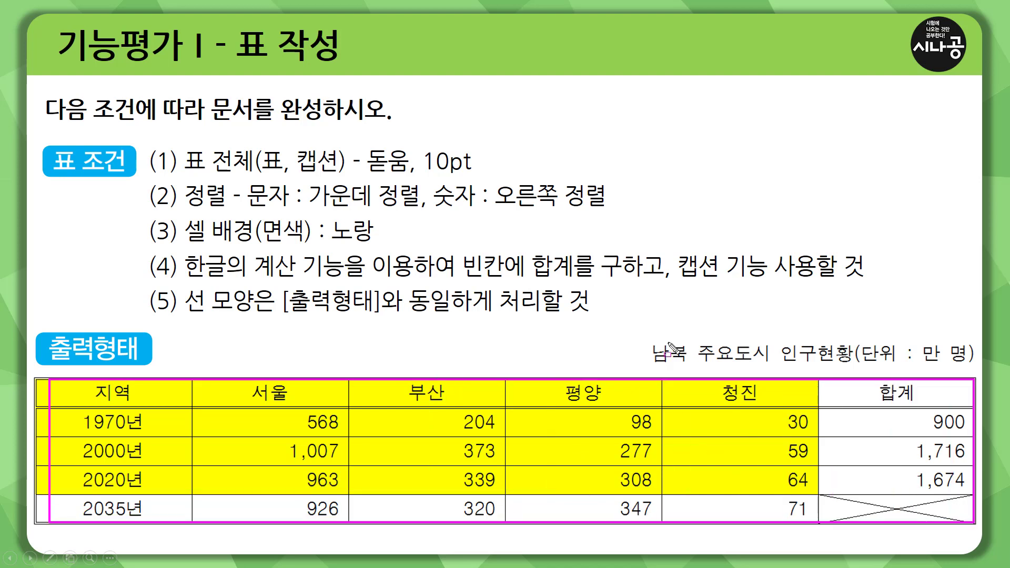
mouse_move(646, 334)
left_mouse_down()
mouse_move(683, 372)
mouse_move(984, 375)
mouse_move(978, 368)
left_mouse_up()
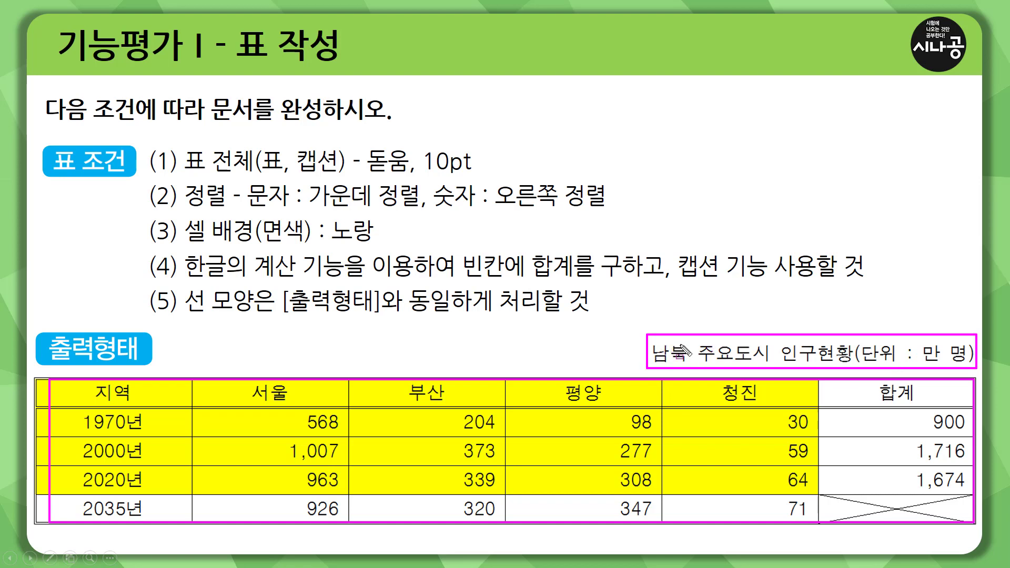
left_click_drag(678, 360, 683, 363)
key("alt+Tab")
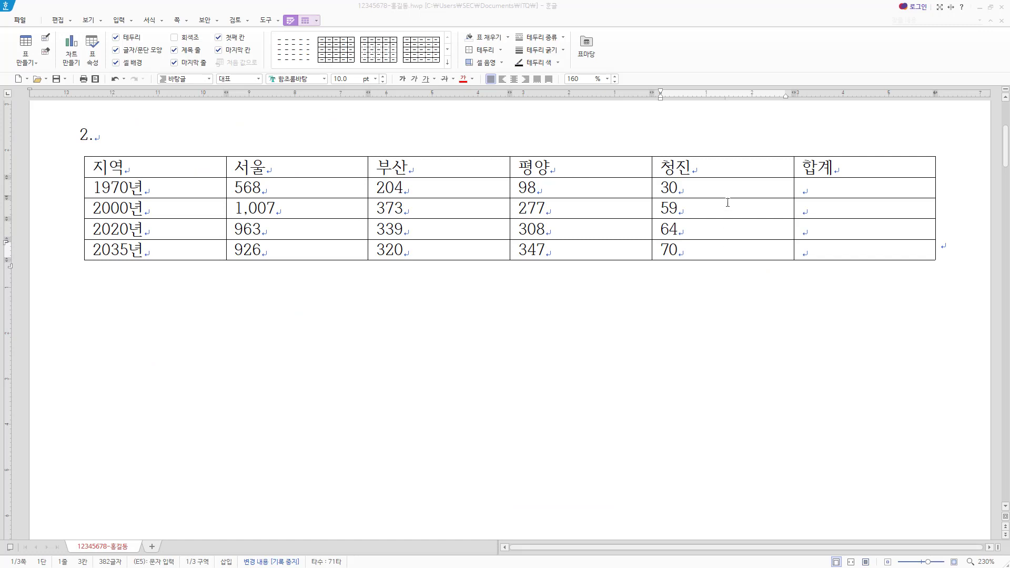
Step: Add a caption to the population table and delete its default 표 1 text, including the automatic number
left_click(717, 190)
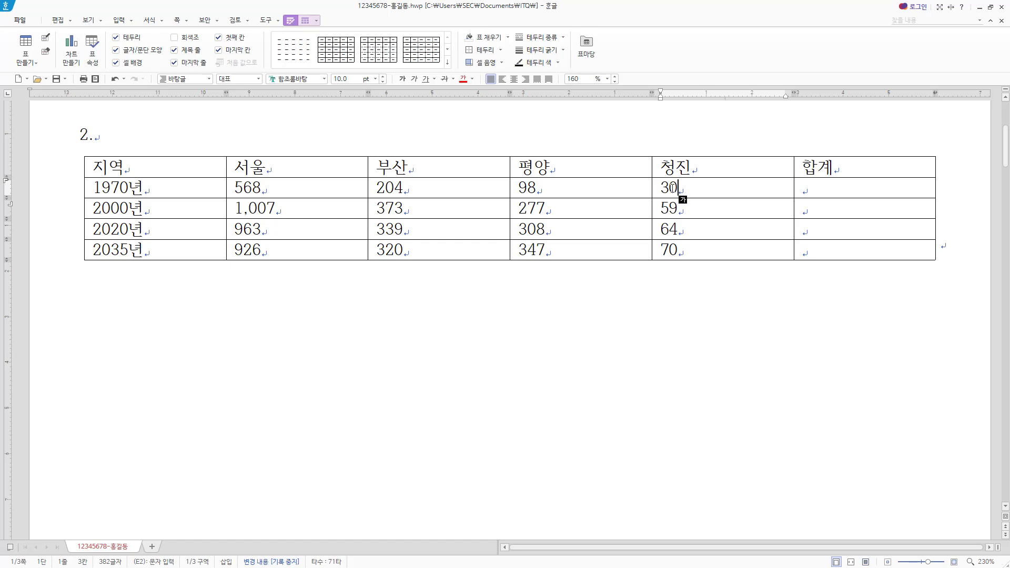
key("ctrl+n")
key("c")
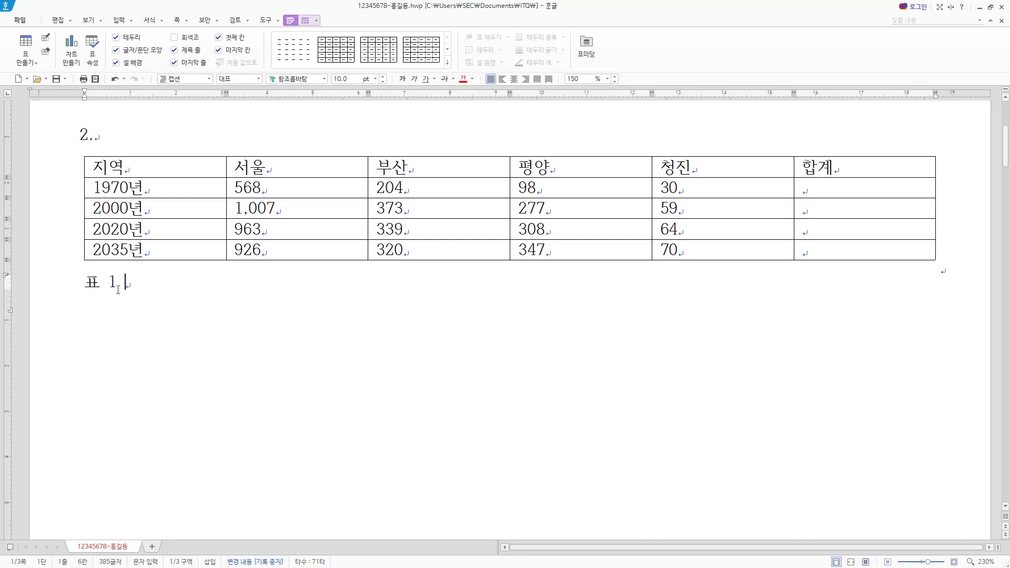
key("Hangul")
left_click_drag(124, 280, 60, 283)
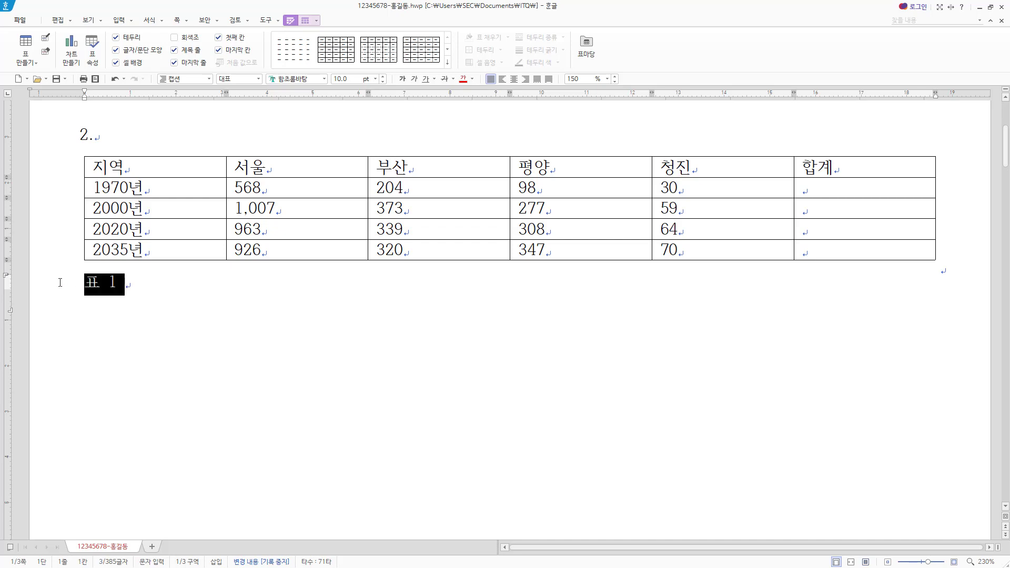
key("F9")
left_click(139, 285)
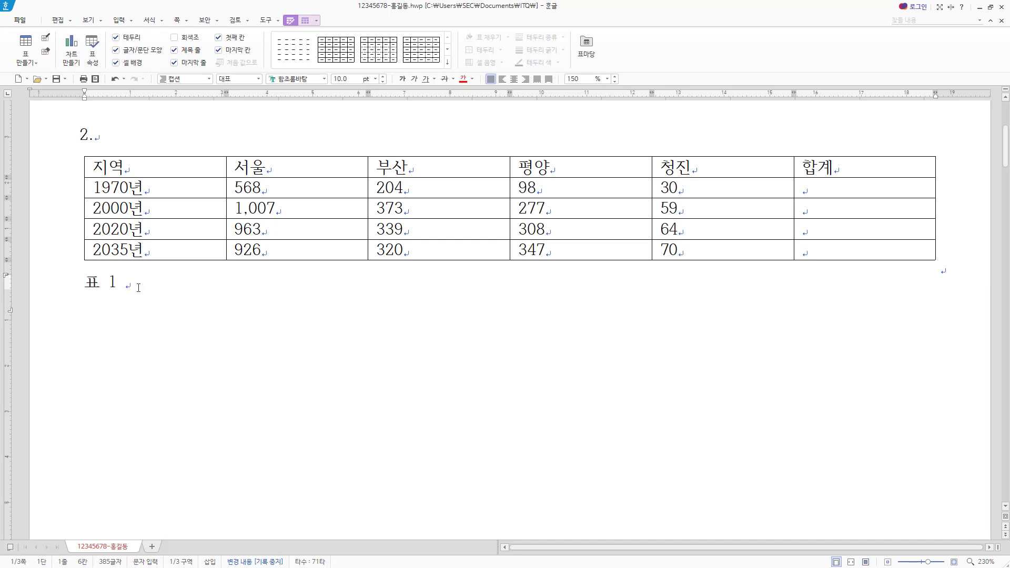
key("BackSpace")
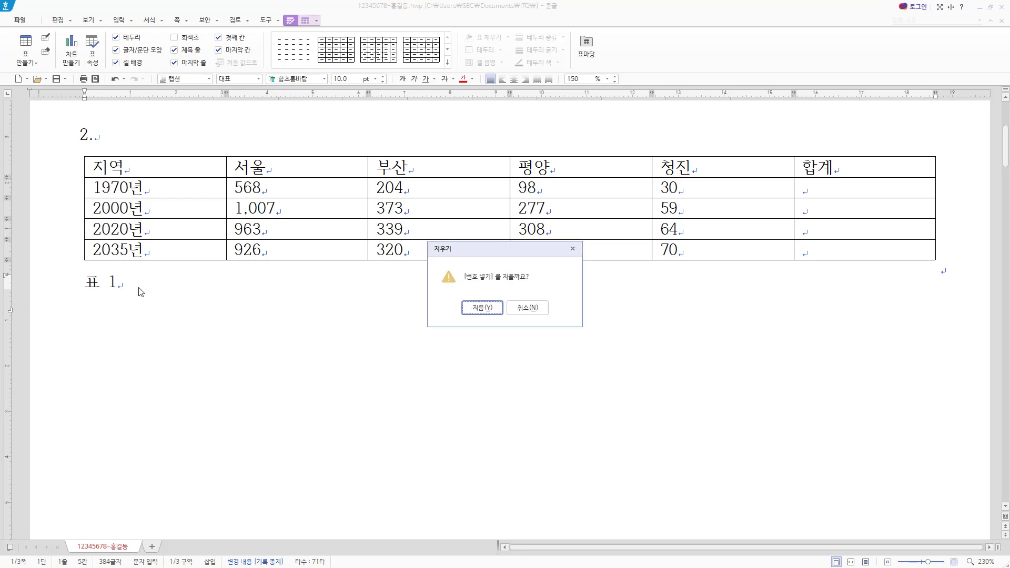
key("Return")
key("BackSpace")
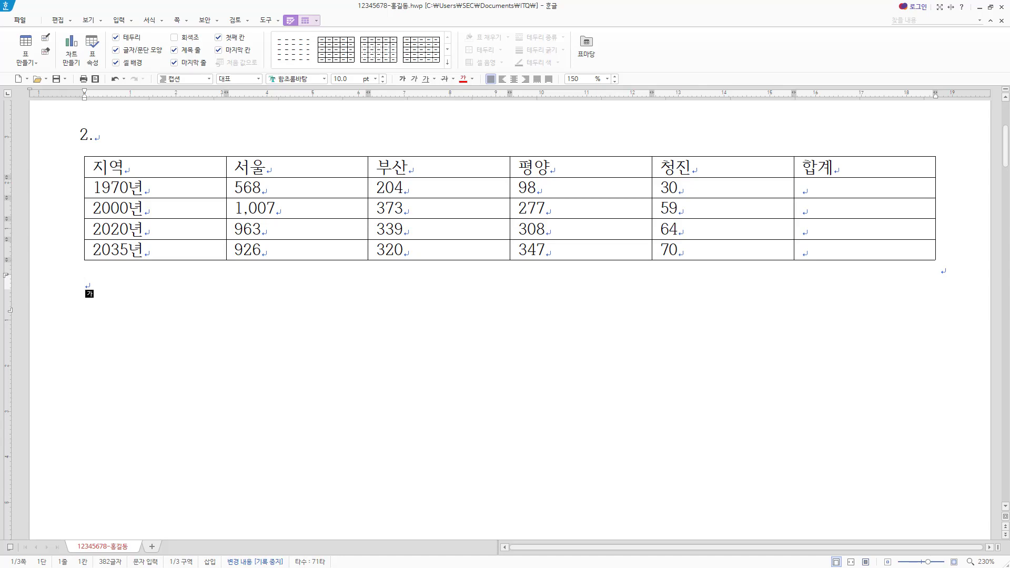
Step: Check the output form's caption on the exam slide and enter 남북 주요도시 인구현황(단위 : 만 명) as the table's caption in Hangul
key("alt+Tab")
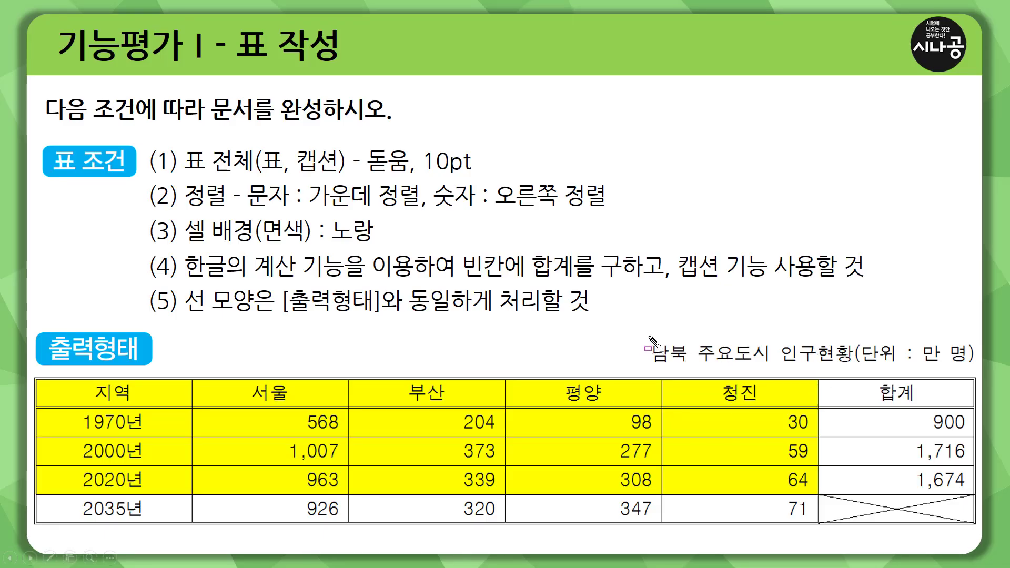
mouse_move(649, 336)
left_mouse_down()
mouse_move(682, 362)
mouse_move(977, 371)
left_mouse_up()
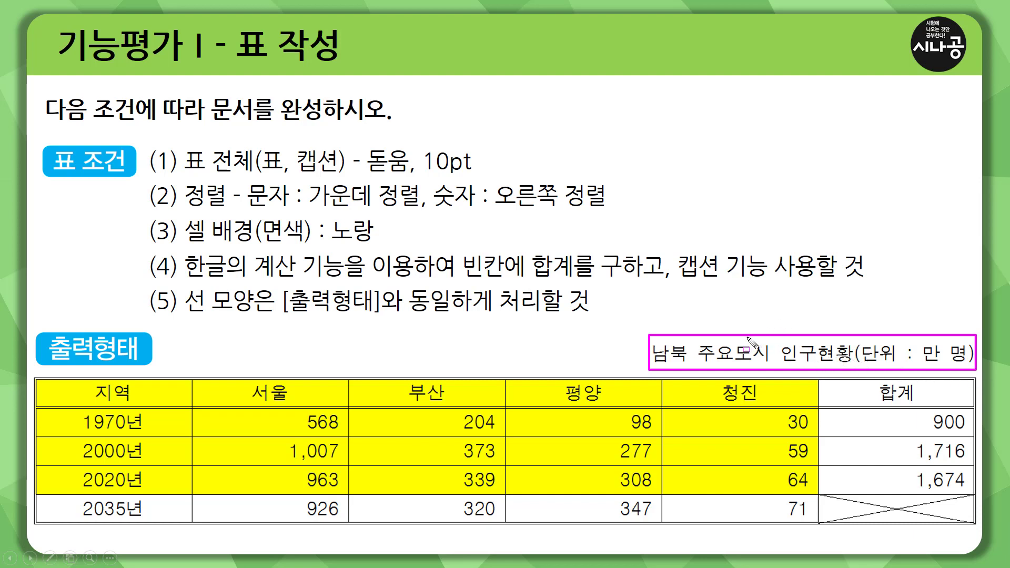
key("alt+Tab")
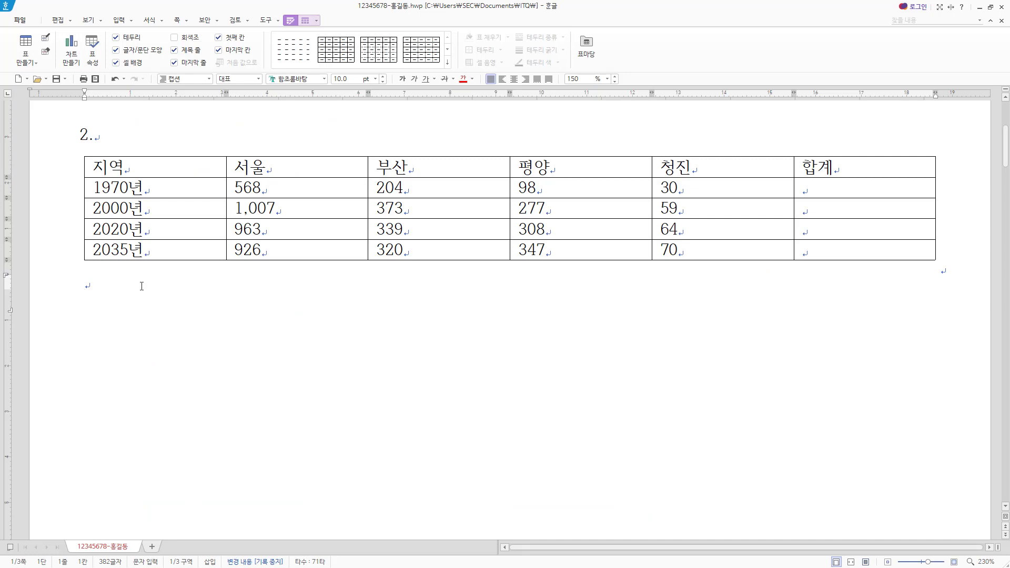
type("남북 ")
type("주요돗")
type("시 인구현")
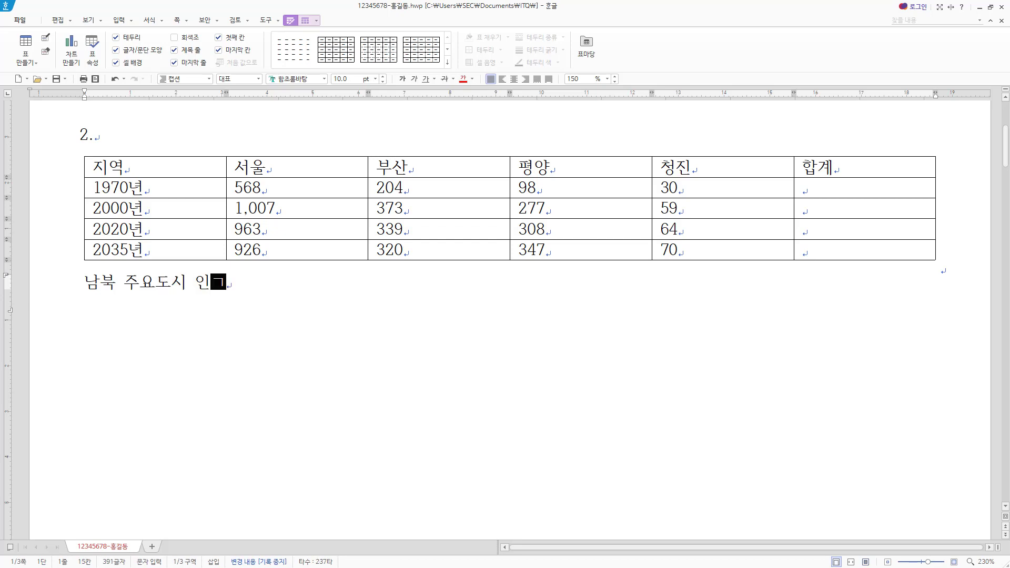
type("황(")
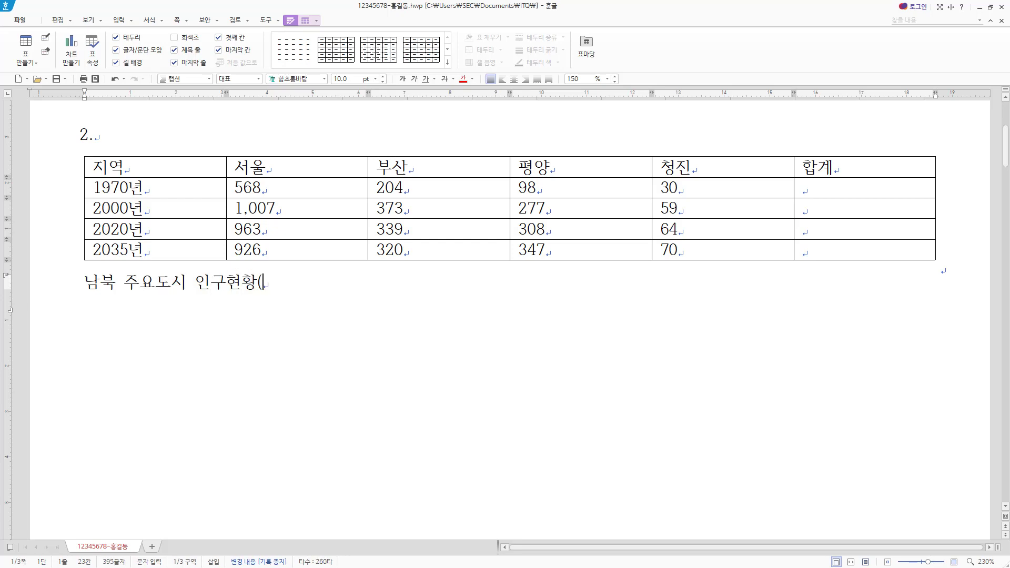
type("단위 : 만 명)")
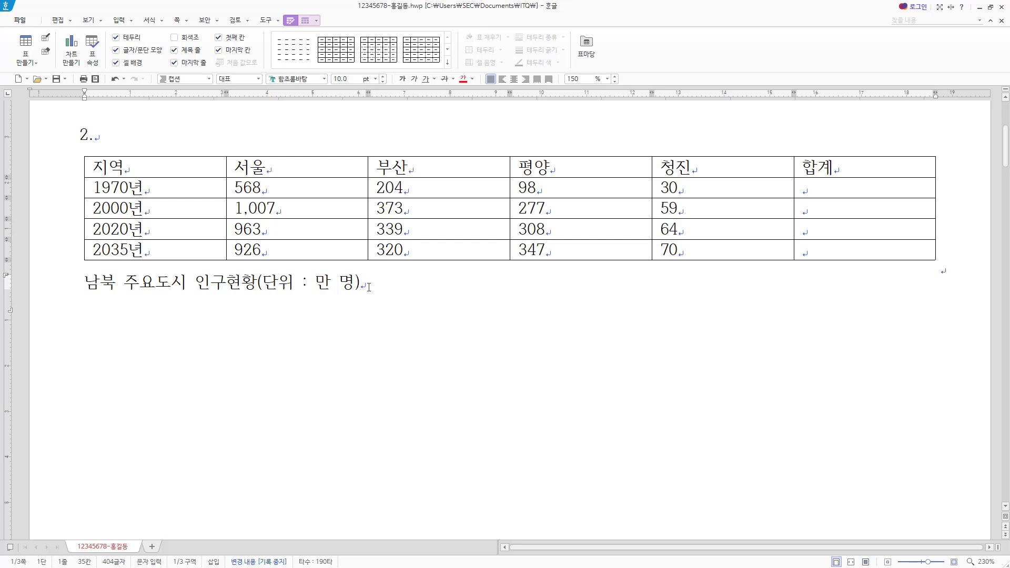
left_click(369, 286)
Step: Outline the table and the caption below it, and clear the outlines
mouse_move(130, 159)
left_mouse_down()
mouse_move(516, 241)
mouse_move(878, 248)
left_mouse_up()
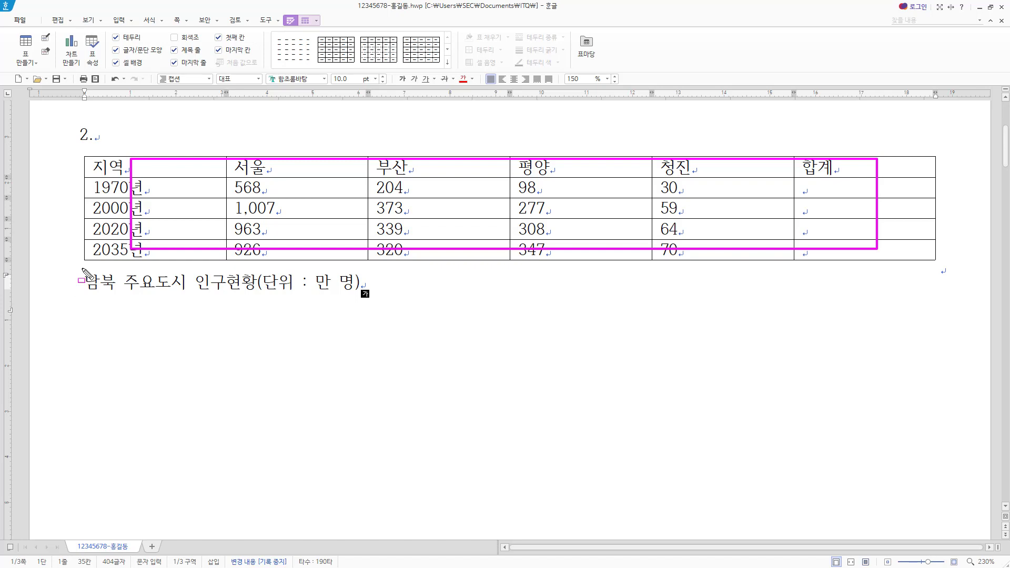
mouse_move(82, 269)
left_mouse_down()
mouse_move(235, 300)
mouse_move(365, 296)
left_mouse_up()
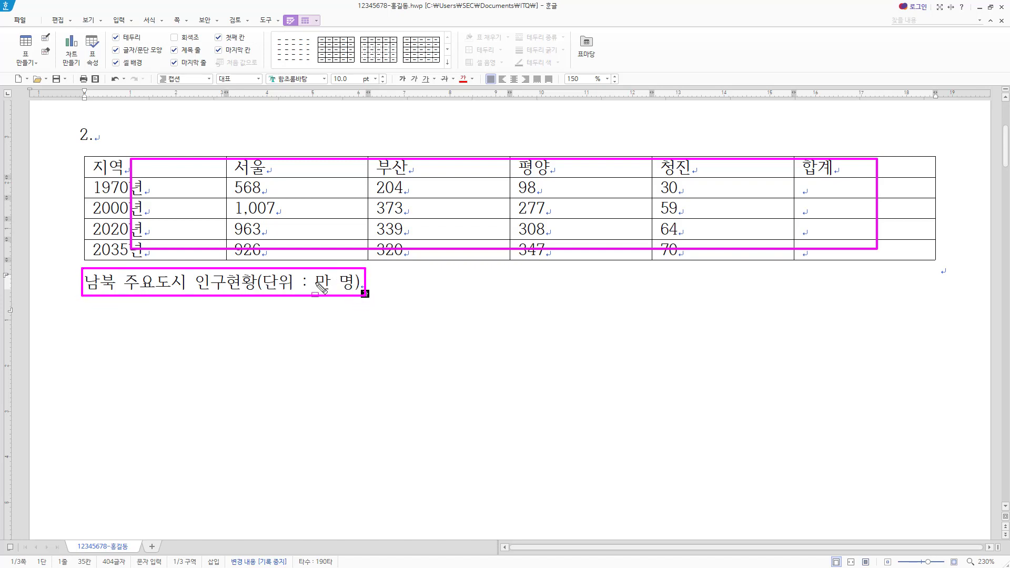
mouse_move(82, 296)
left_mouse_down()
mouse_move(365, 293)
mouse_move(365, 276)
left_mouse_up()
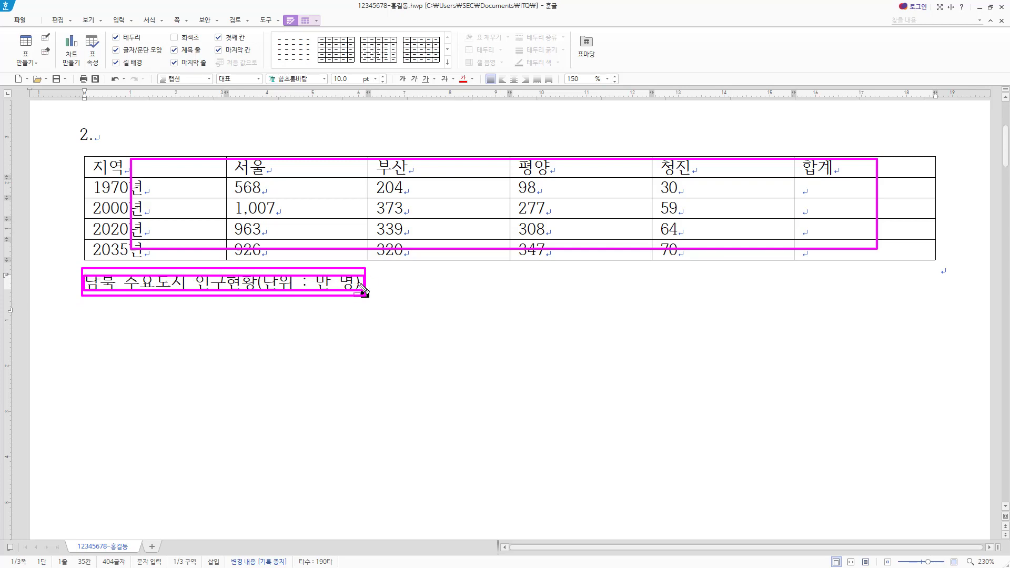
key("Escape")
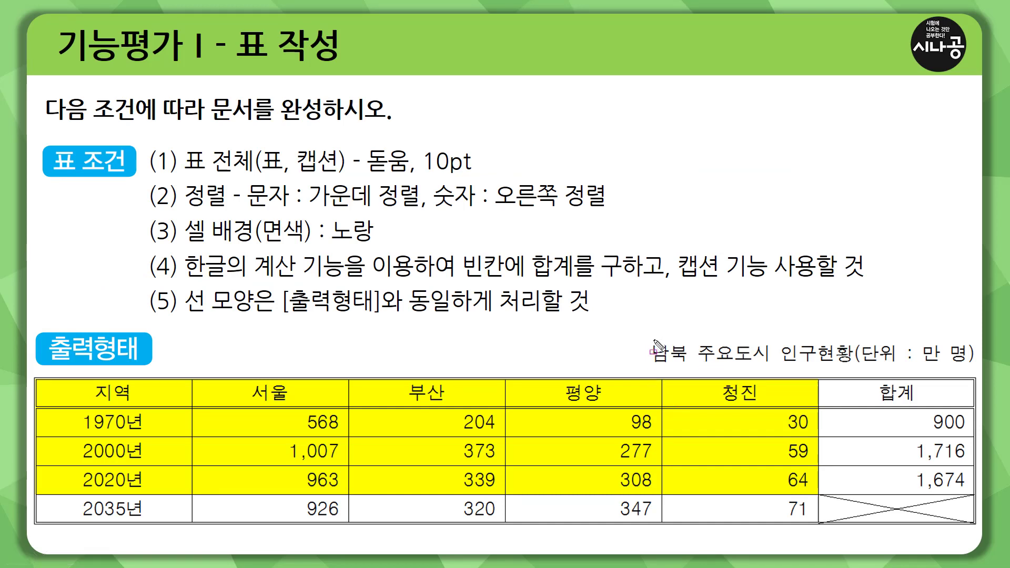
Step: Switch to the exam slide, examine the caption's placement and table condition (1) on font and size, and return to the Hangul document
mouse_move(649, 337)
left_mouse_down()
mouse_move(650, 362)
mouse_move(976, 368)
left_mouse_up()
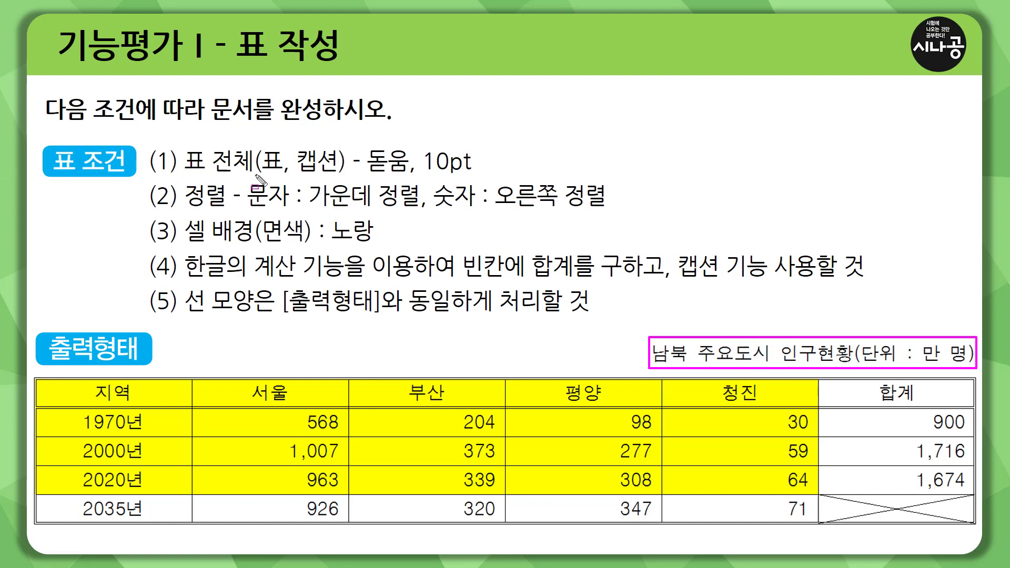
left_click_drag(264, 145, 287, 181)
mouse_move(296, 146)
left_mouse_down()
mouse_move(335, 177)
mouse_move(480, 178)
left_mouse_up()
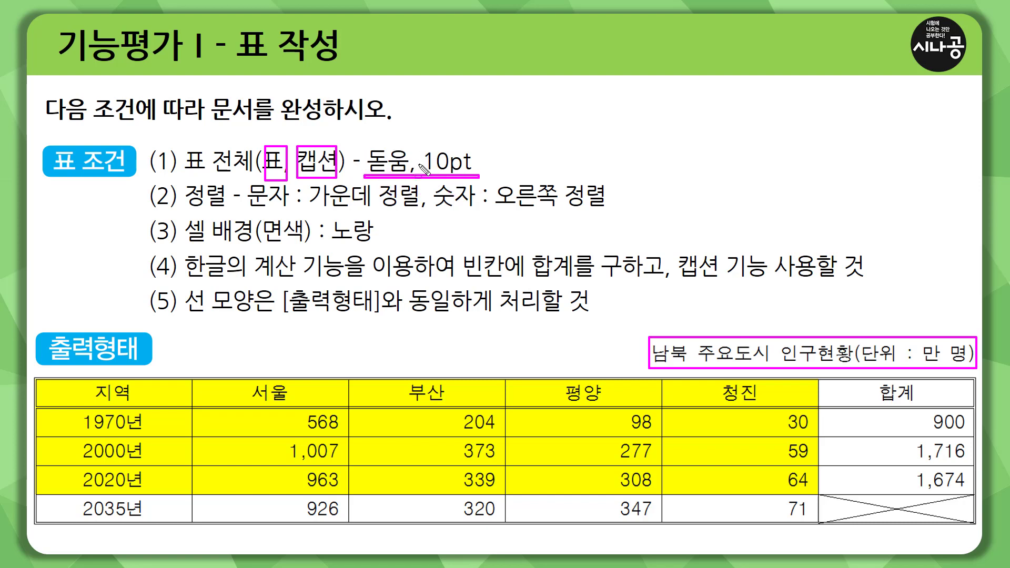
key("e")
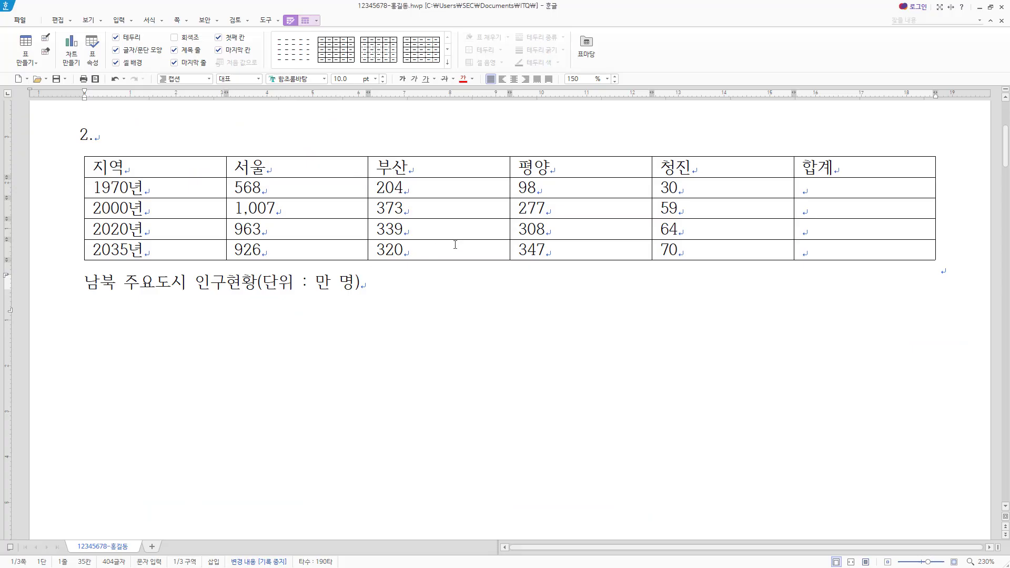
Step: Change the caption position in the table's properties so that the caption sits above the table
left_click(389, 285)
key("ctrl+n")
key("k")
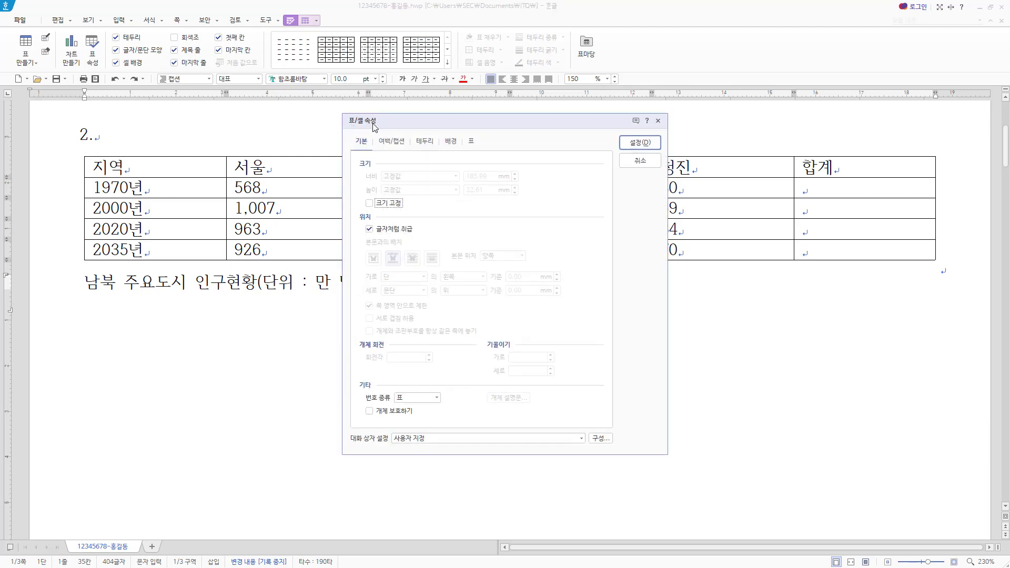
left_click_drag(393, 135, 406, 147)
left_click(403, 143)
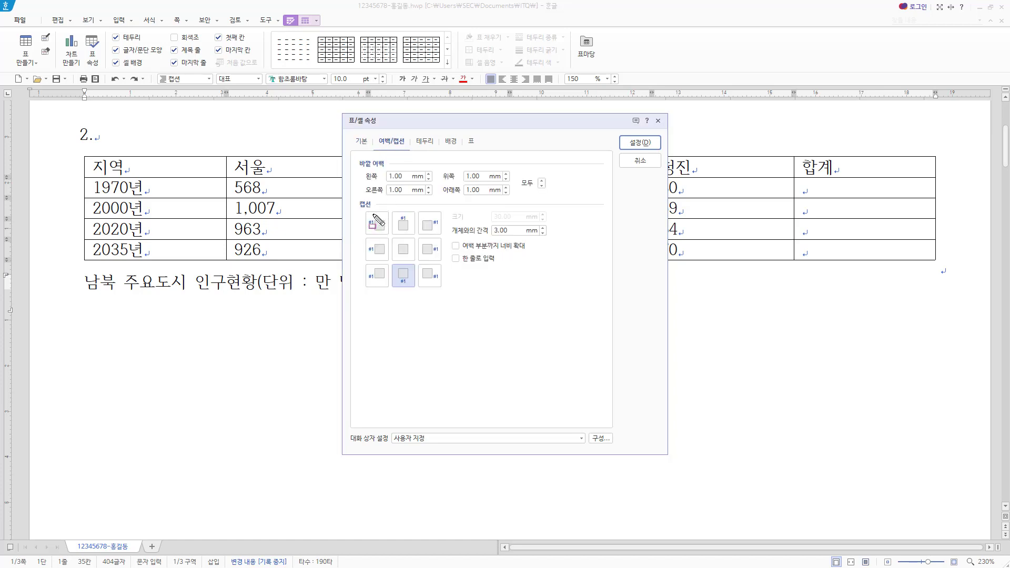
mouse_move(367, 209)
left_mouse_down()
mouse_move(430, 289)
mouse_move(445, 292)
left_mouse_up()
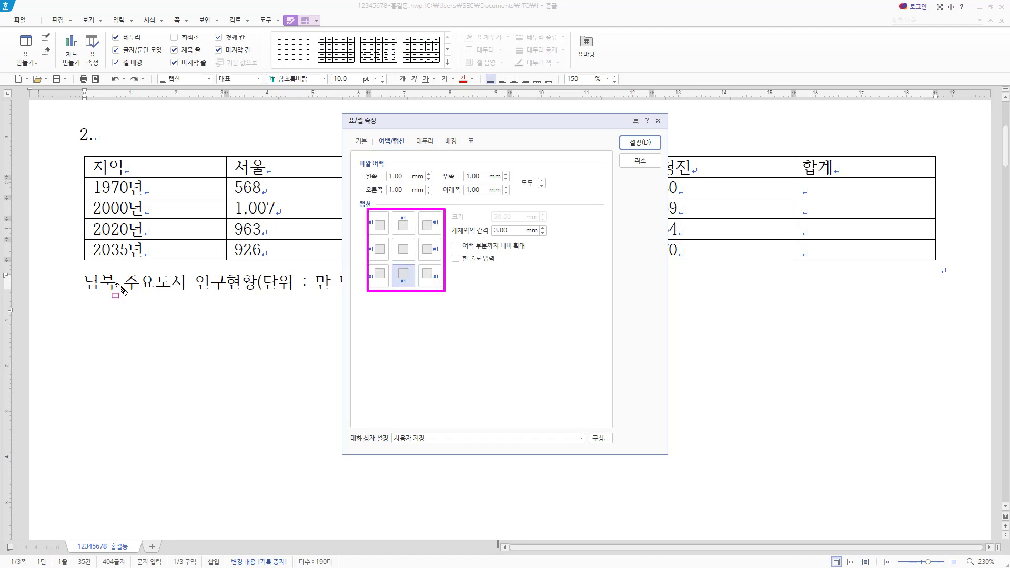
left_click_drag(396, 264, 414, 289)
mouse_move(396, 211)
left_mouse_down()
mouse_move(422, 252)
mouse_move(411, 231)
left_mouse_up()
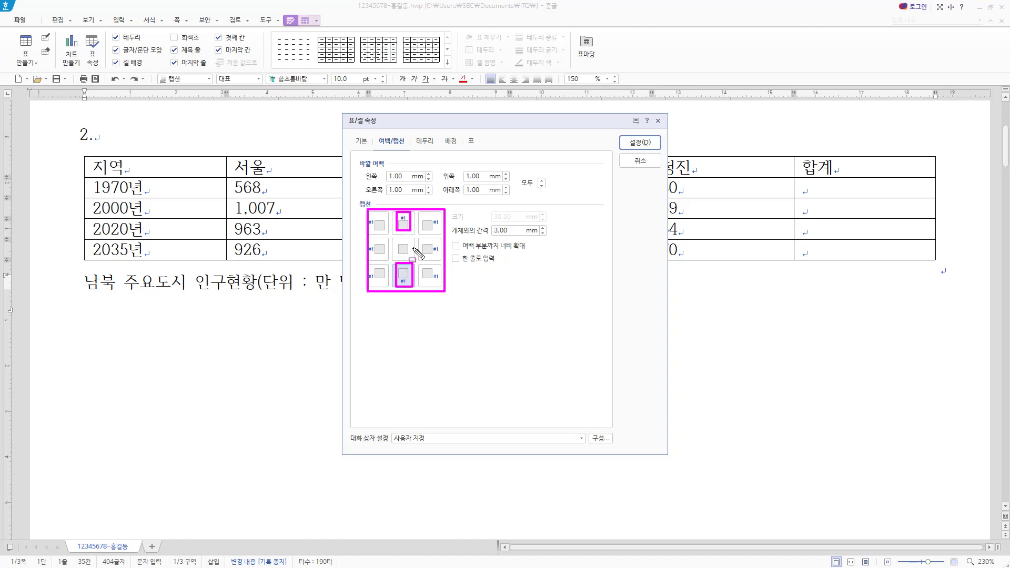
key("Escape")
left_click(406, 225)
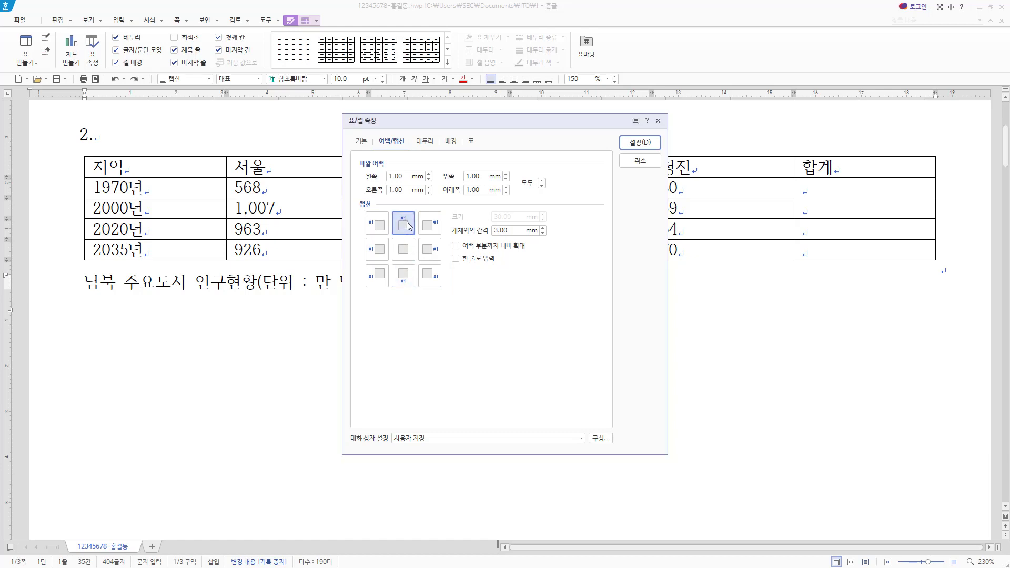
left_click(640, 142)
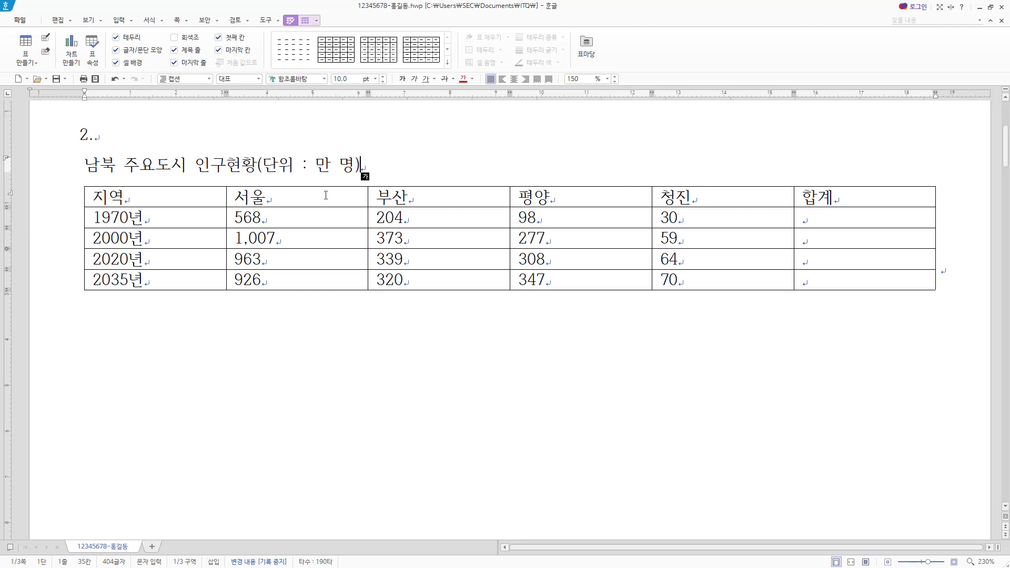
Step: Open the table/cell properties from the 서울 cell for 1970년, review the margin and caption settings, and cancel
left_click(326, 195)
left_click(346, 226)
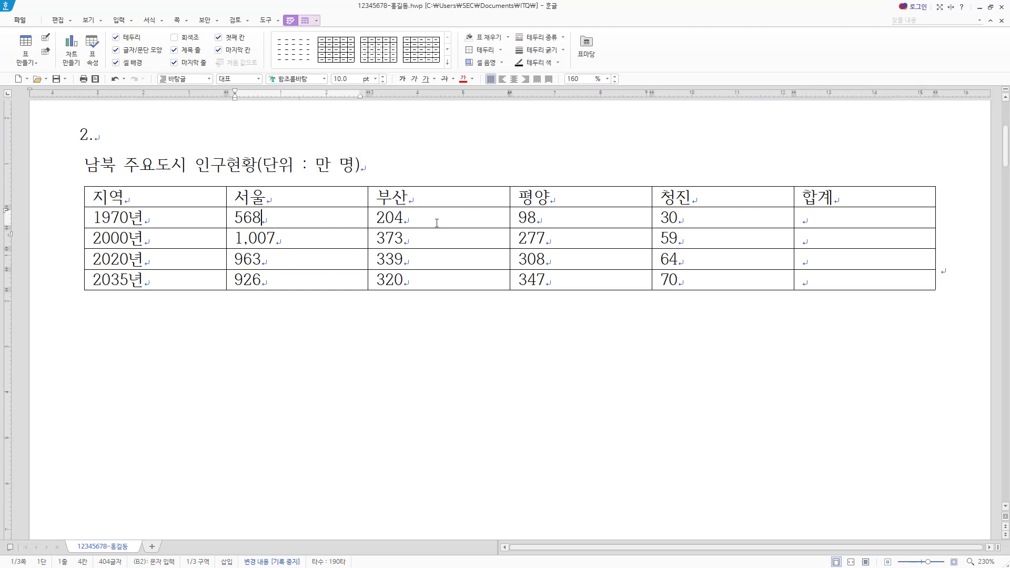
left_click(435, 221)
left_click(332, 217)
right_click(332, 215)
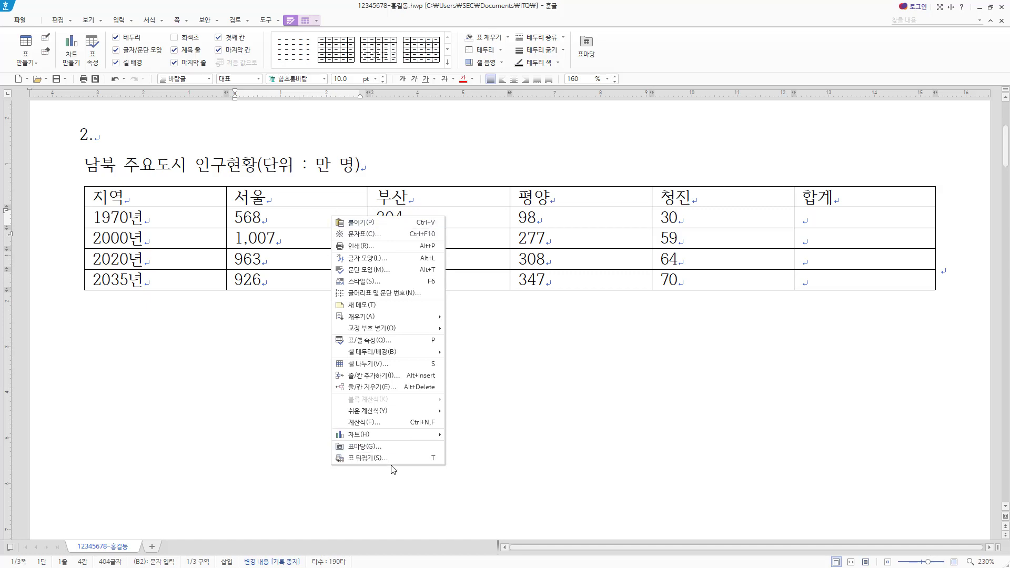
left_click(367, 346)
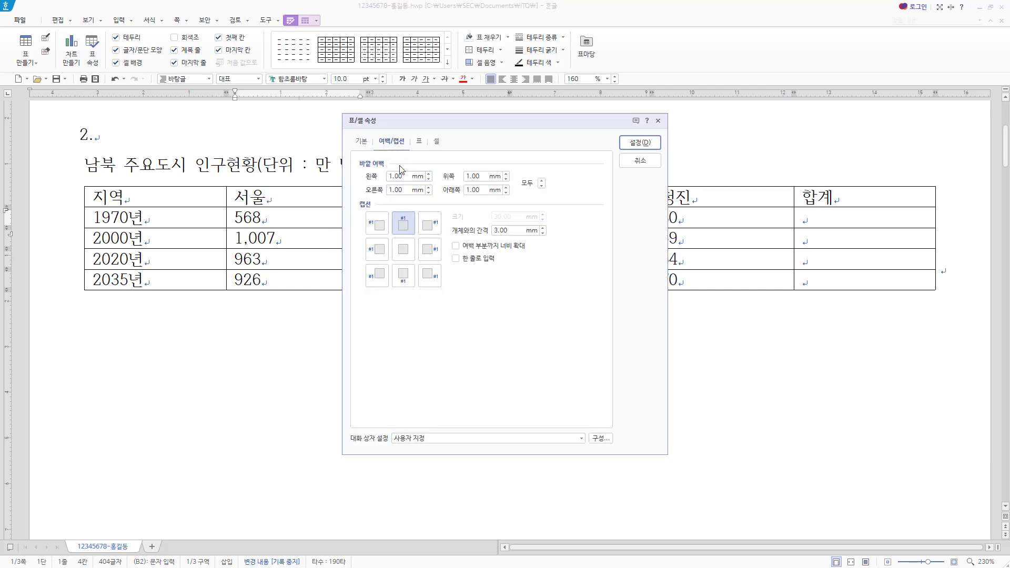
left_click(640, 161)
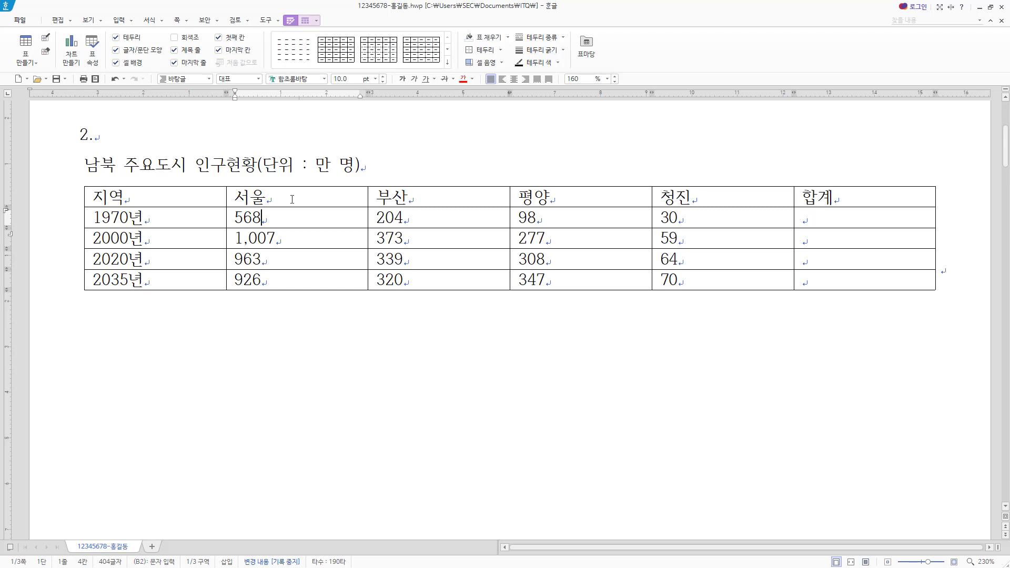
Step: Select the whole caption text above the table and set its font to 돋움
left_click(293, 197)
left_click(314, 167)
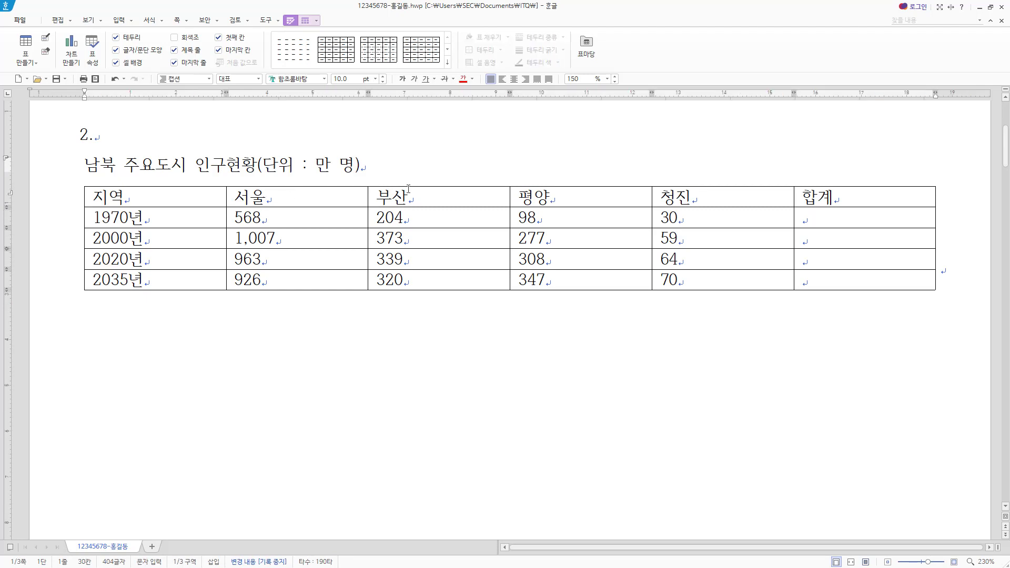
key("End")
key("Hangul")
key("shift+Home")
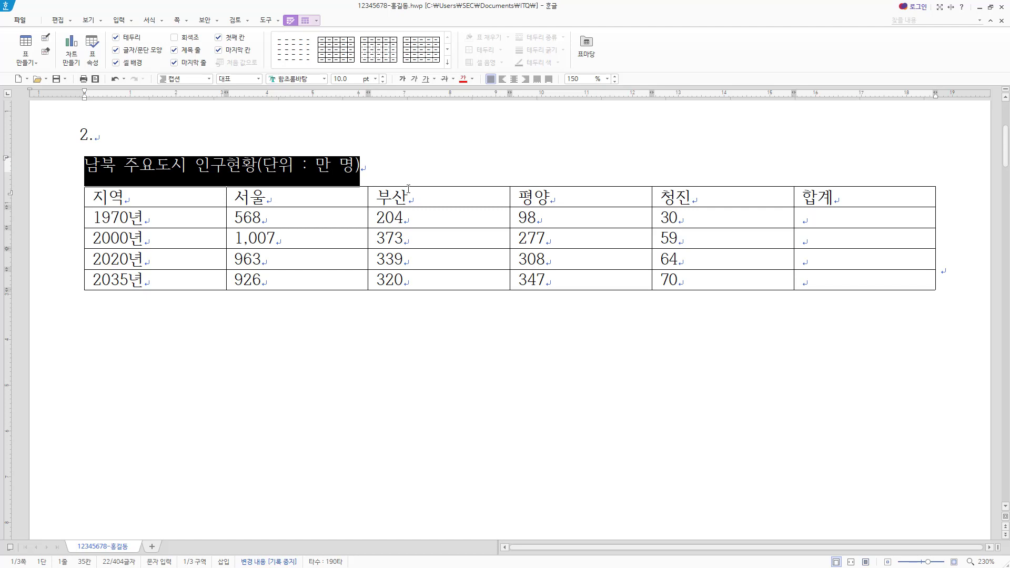
key("alt+l")
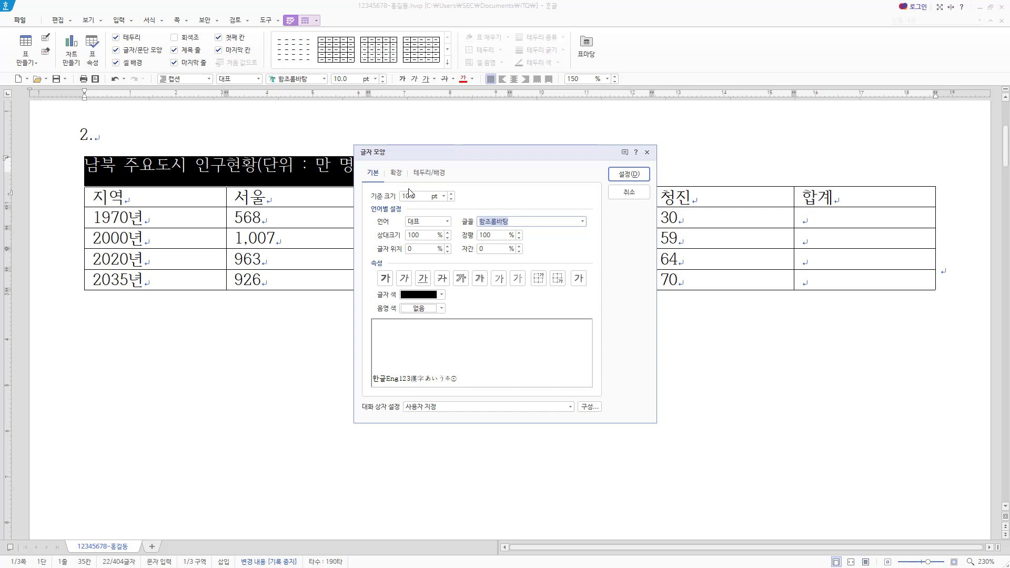
type("돋ㅇ")
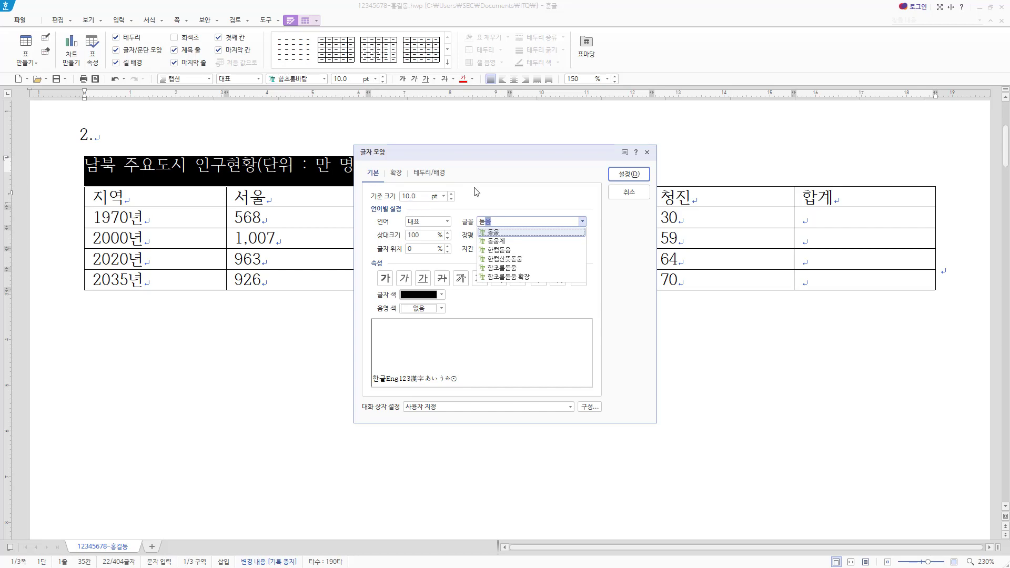
key("Return")
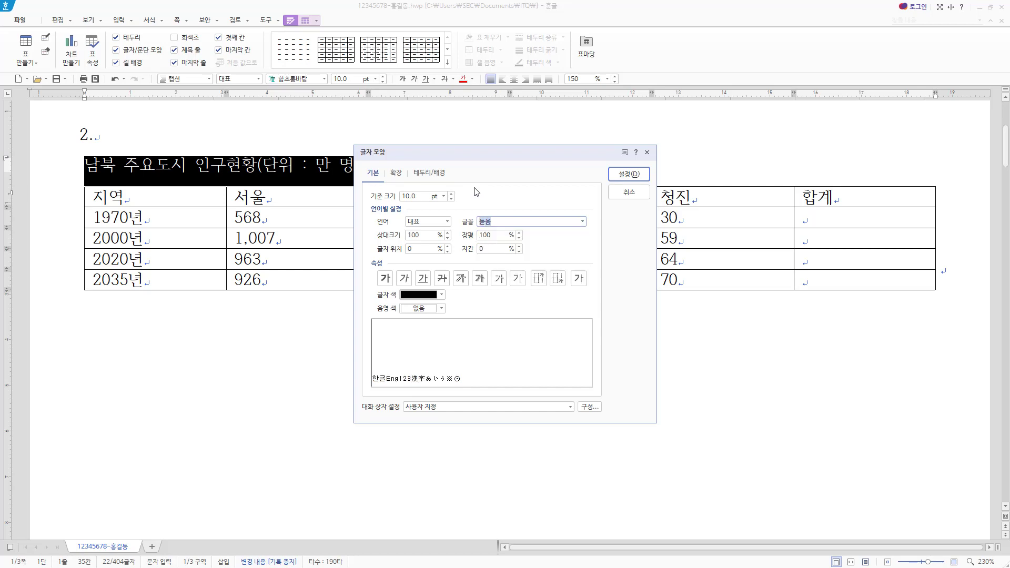
key("Return")
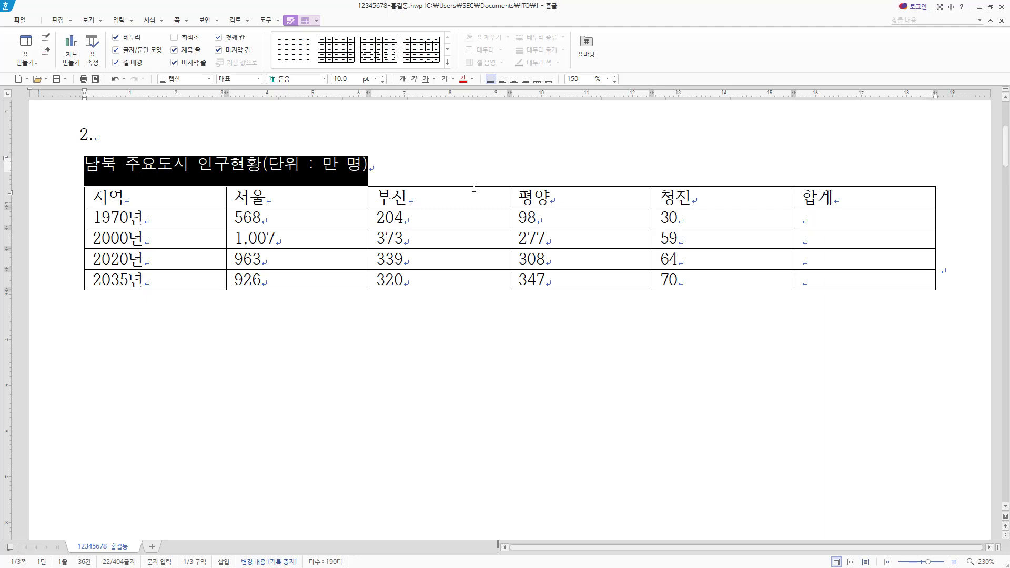
Step: Try left and centre alignment on the selected caption text and right-align it above the table
key("ctrl+shift+r")
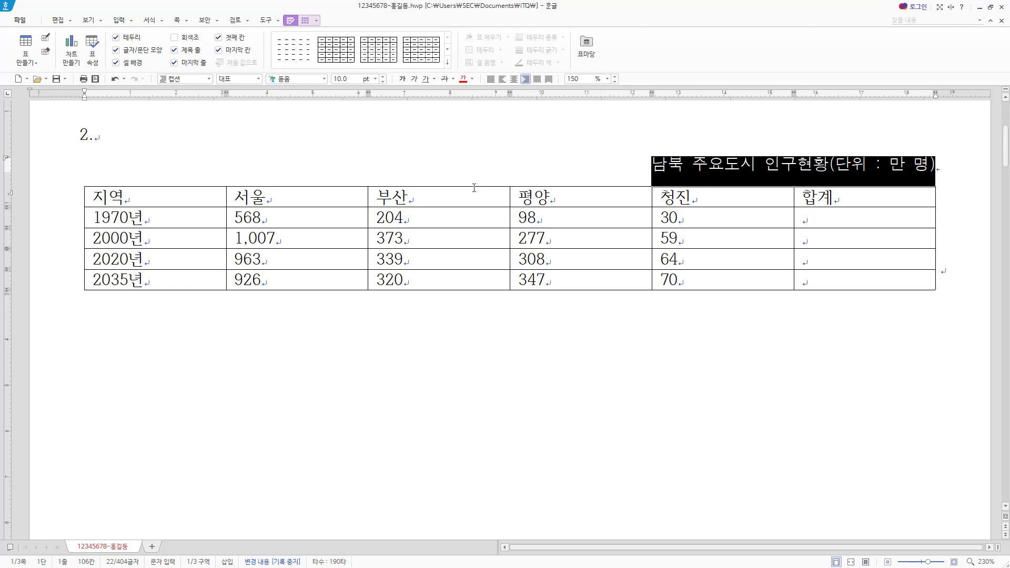
key("ctrl+shift+l")
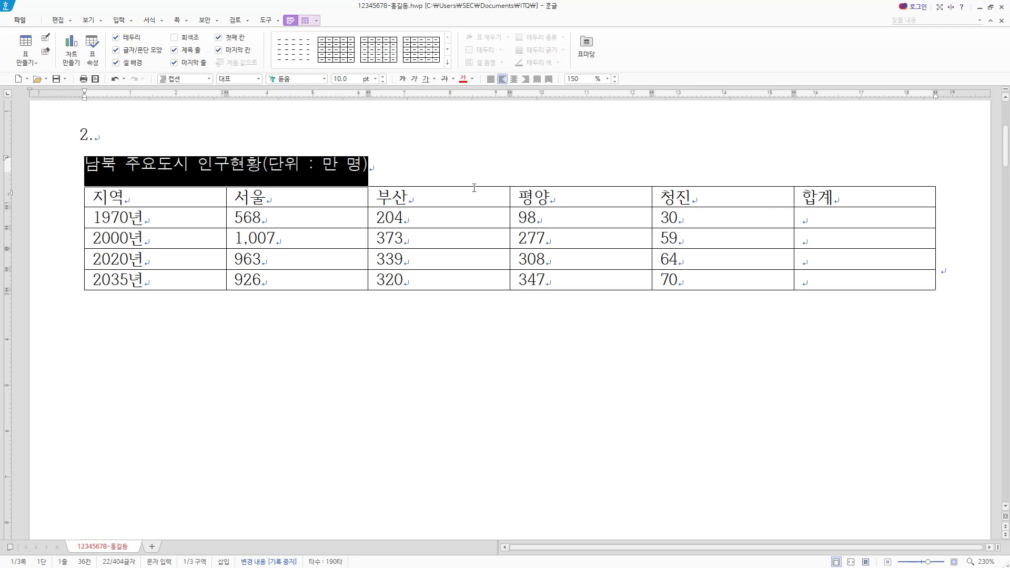
key("ctrl+shift+r")
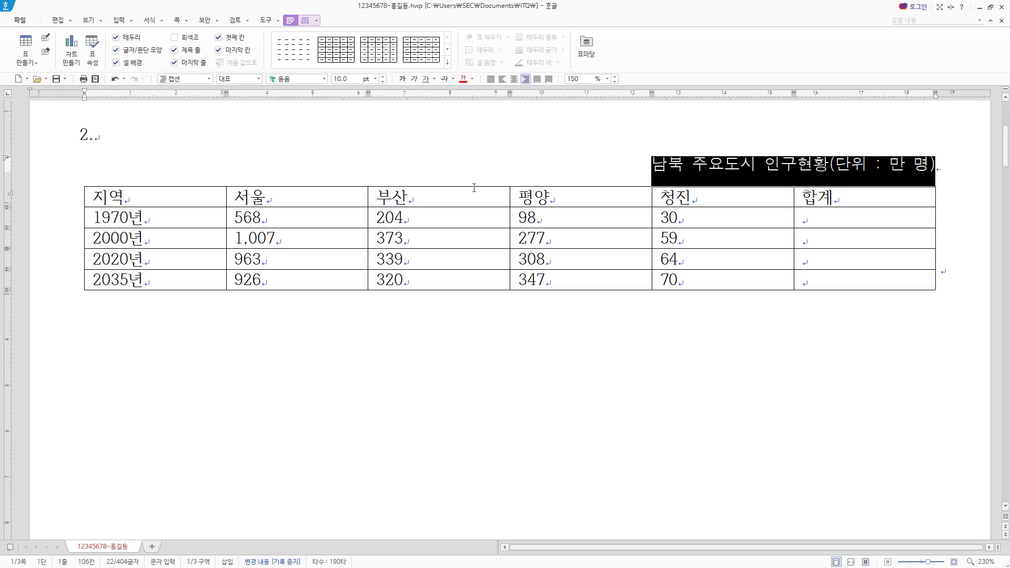
key("ctrl+shift+c")
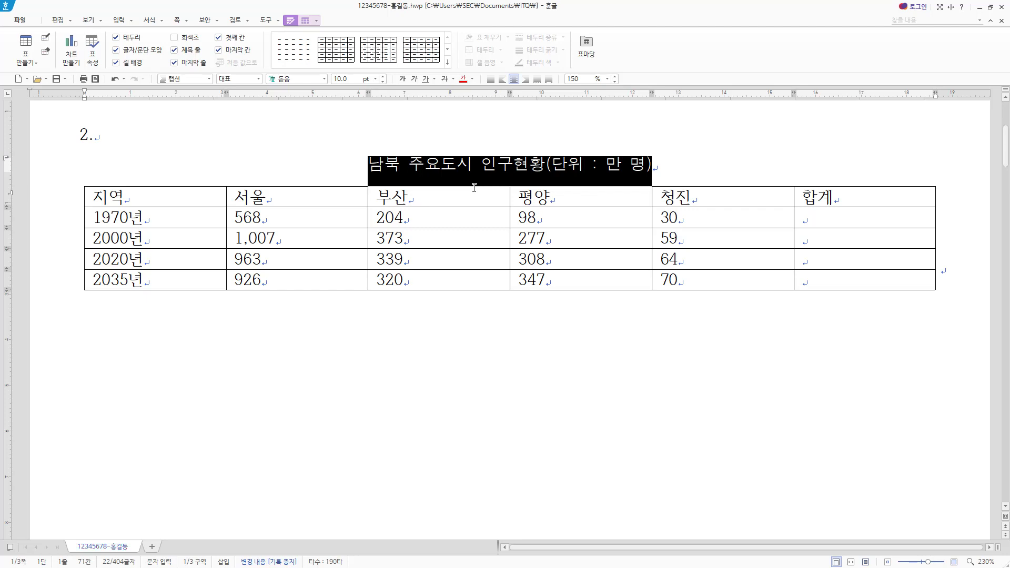
key("ctrl+shift+r")
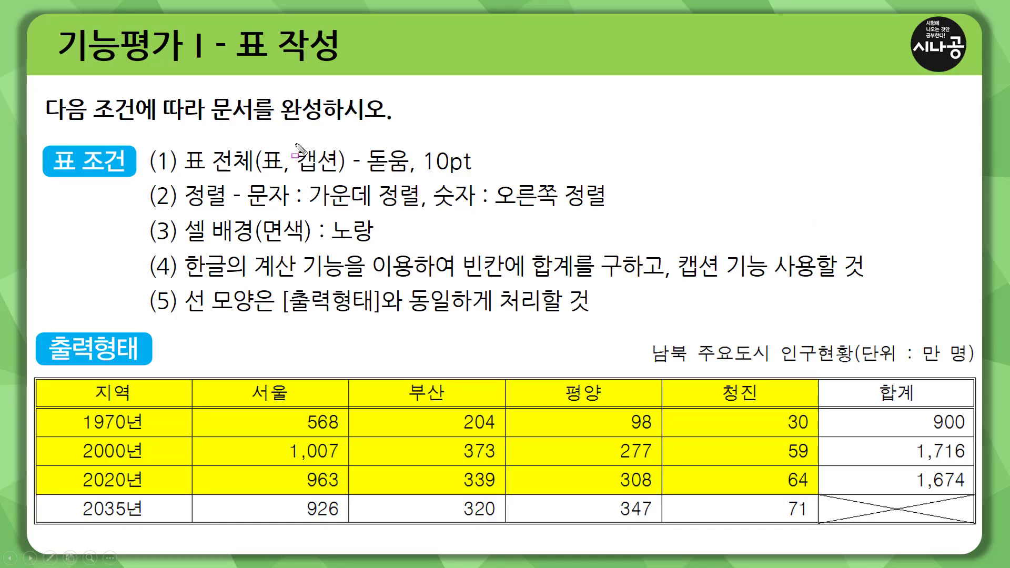
Step: Switch to the exam slide, examine condition (1) on the font and size for the table and caption, and return to the Hangul document
mouse_move(297, 143)
left_mouse_down()
mouse_move(337, 174)
mouse_move(468, 173)
left_mouse_up()
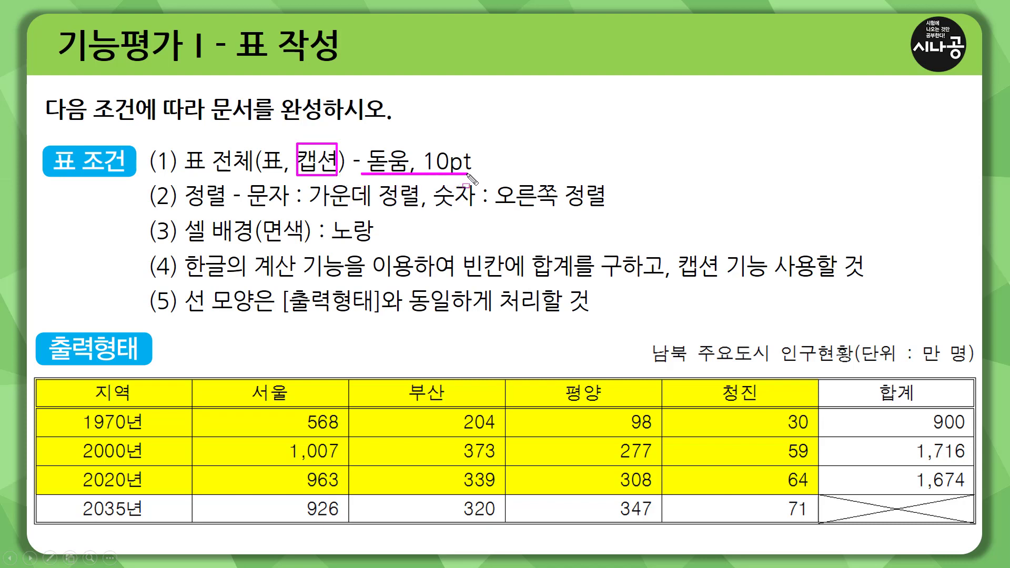
left_click_drag(647, 336, 976, 367)
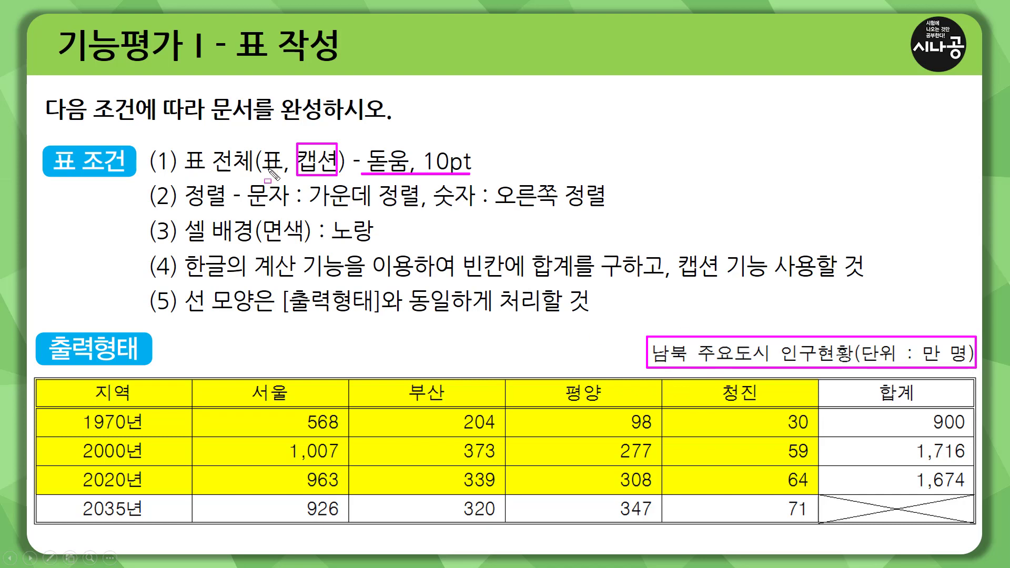
left_click_drag(260, 144, 280, 174)
mouse_move(73, 383)
left_mouse_down()
mouse_move(795, 491)
mouse_move(932, 529)
mouse_move(936, 520)
left_mouse_up()
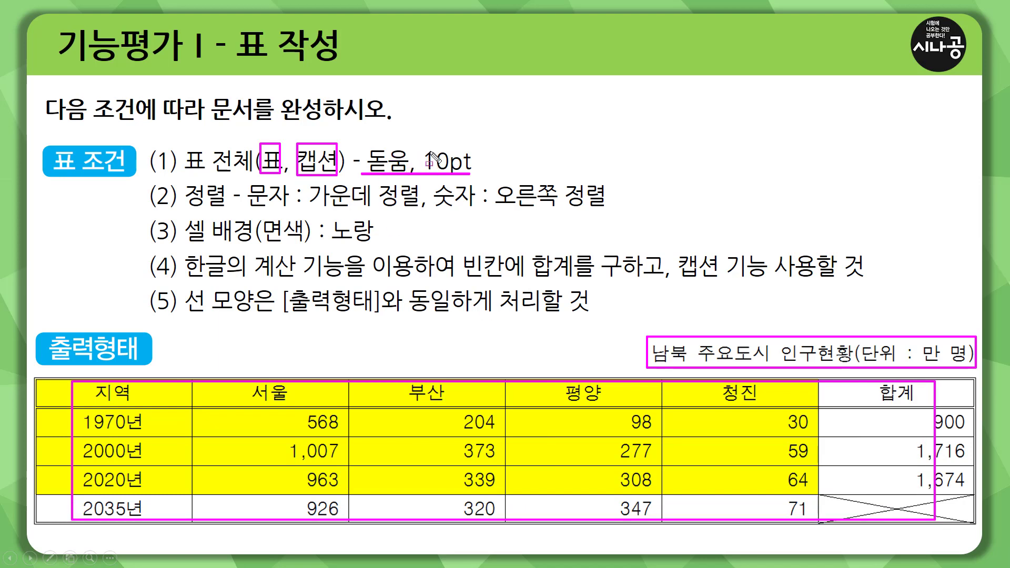
key("e")
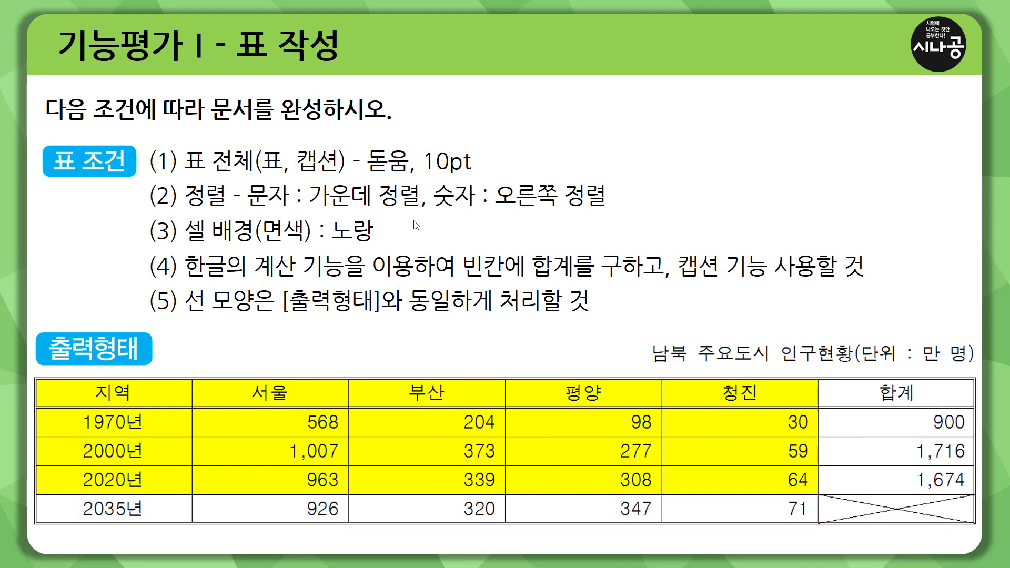
key("alt+Tab")
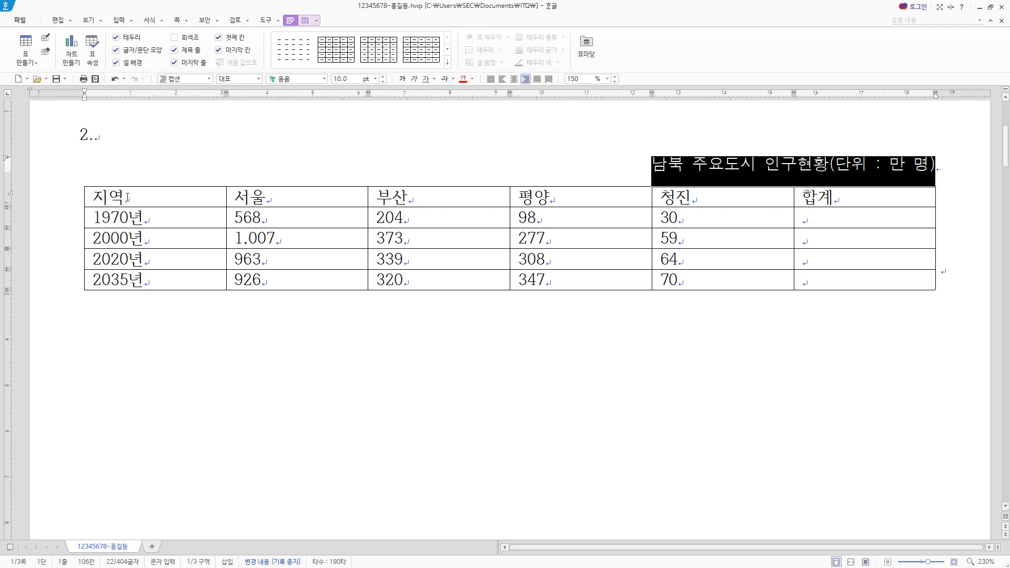
Step: Select all cells of the table and set their font to 돋움
mouse_move(92, 188)
left_mouse_down()
mouse_move(137, 212)
mouse_move(263, 213)
left_mouse_up()
mouse_move(462, 218)
left_mouse_down()
mouse_move(835, 264)
mouse_move(932, 291)
left_mouse_up()
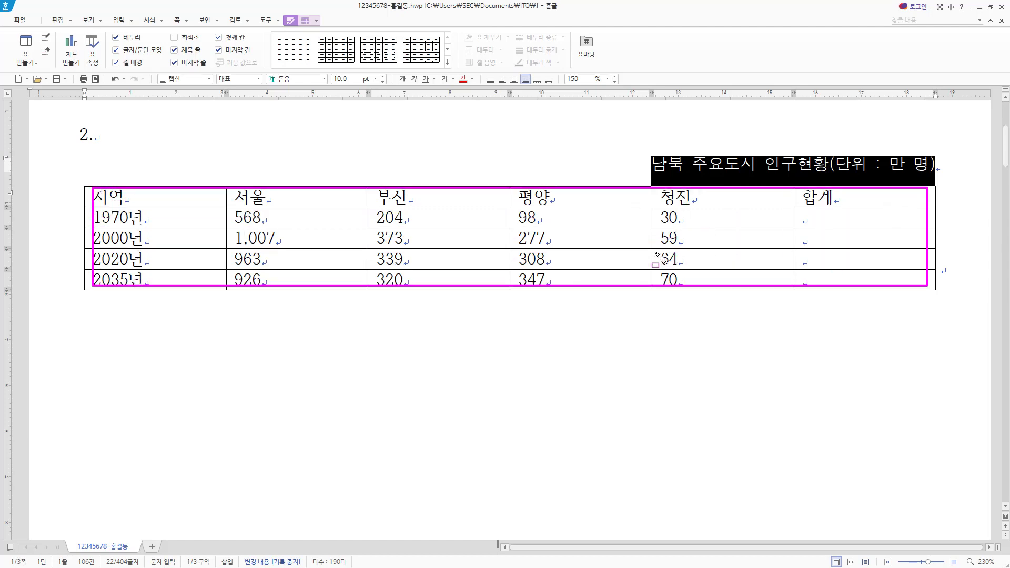
left_click_drag(203, 198, 864, 279)
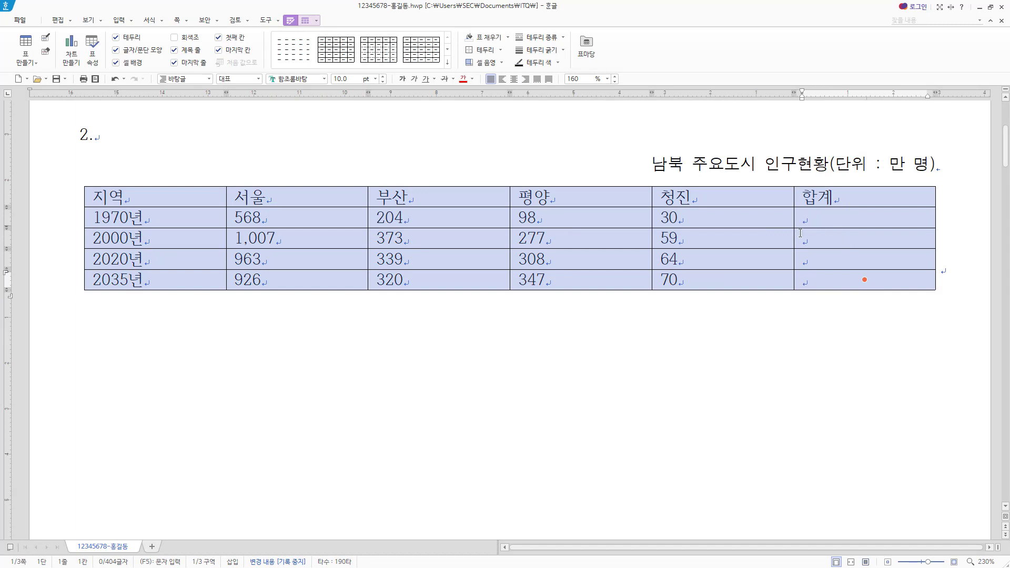
key("alt+l")
type("돋움")
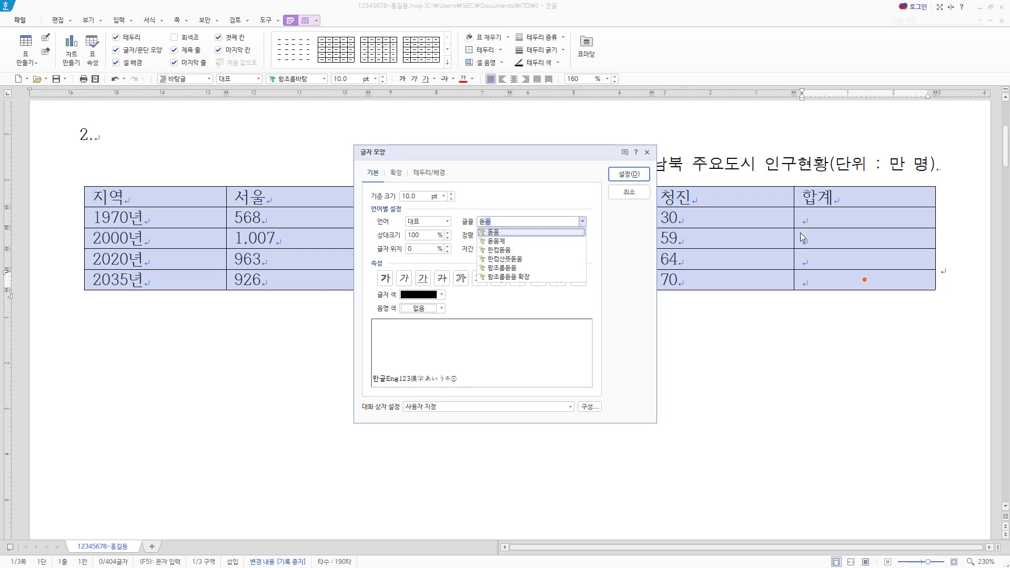
key("Return")
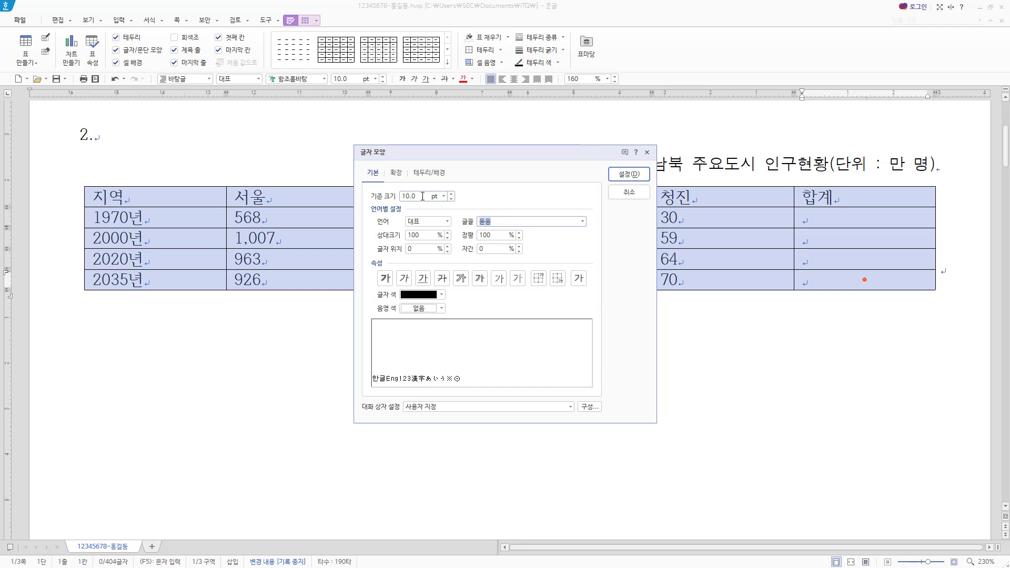
key("Return")
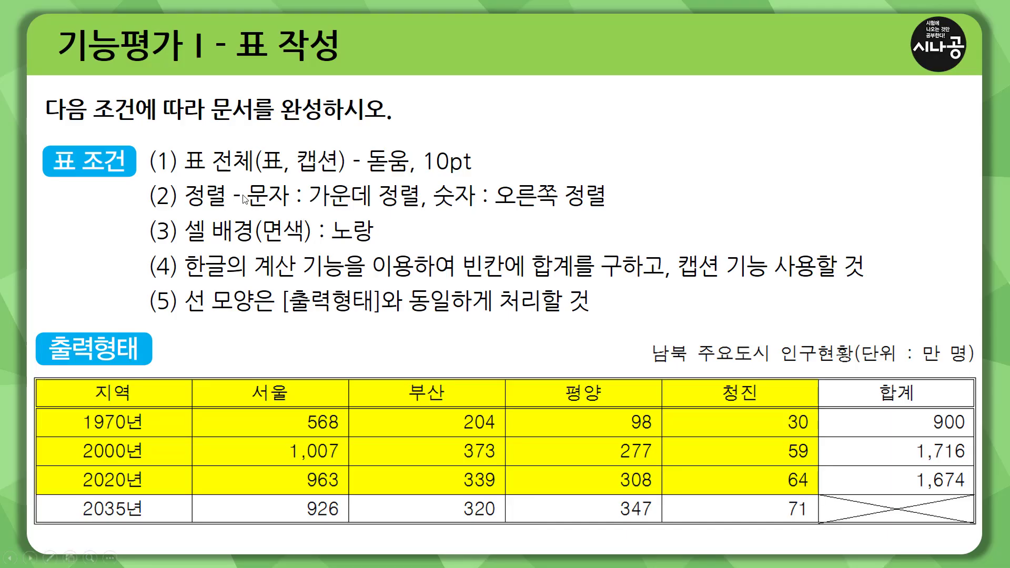
Step: Following condition (2) on the exam slide, centre all table cells and right-align the cells from 서울 1970년 through 합계 2035년
mouse_move(149, 142)
left_mouse_down()
mouse_move(484, 160)
mouse_move(486, 175)
left_mouse_up()
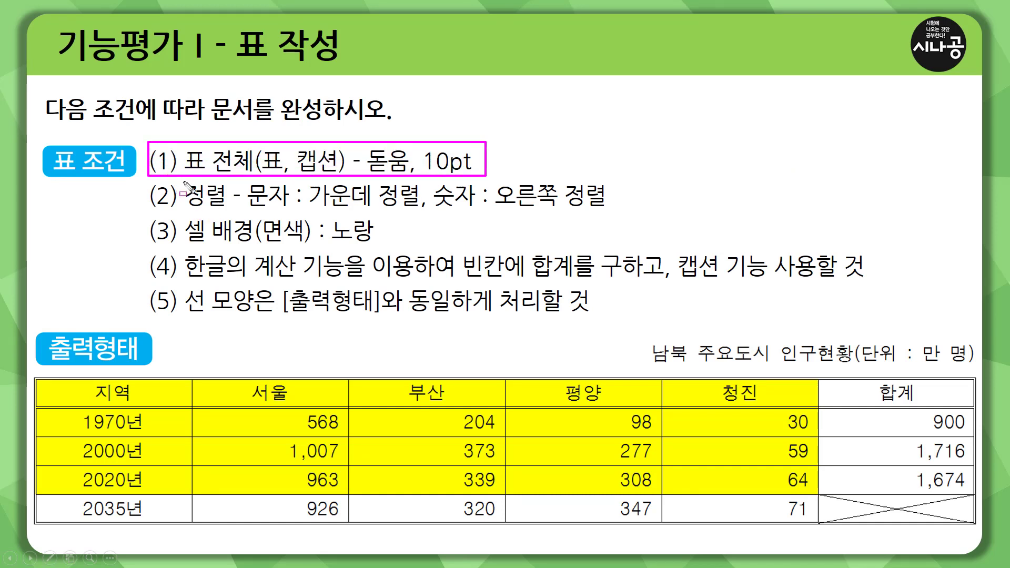
mouse_move(180, 178)
left_mouse_down()
mouse_move(225, 213)
mouse_move(406, 210)
mouse_move(246, 183)
left_mouse_up()
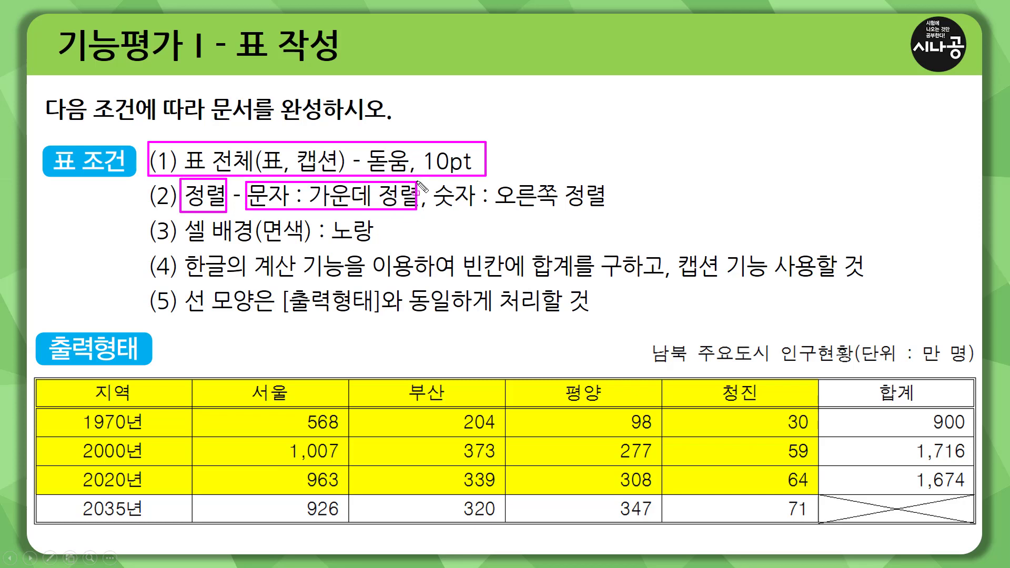
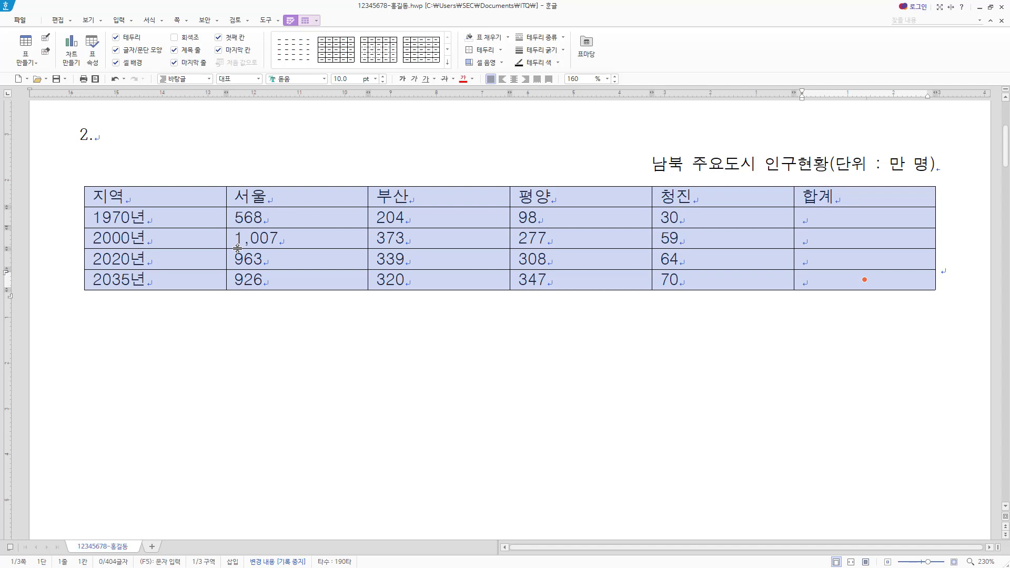
key("ctrl+shift+c")
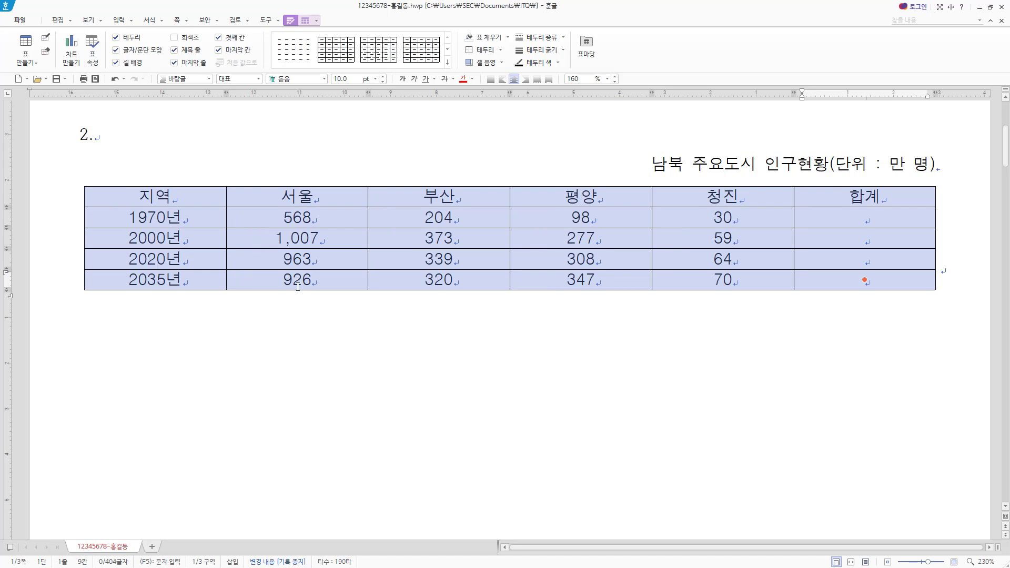
left_click_drag(314, 218, 834, 282)
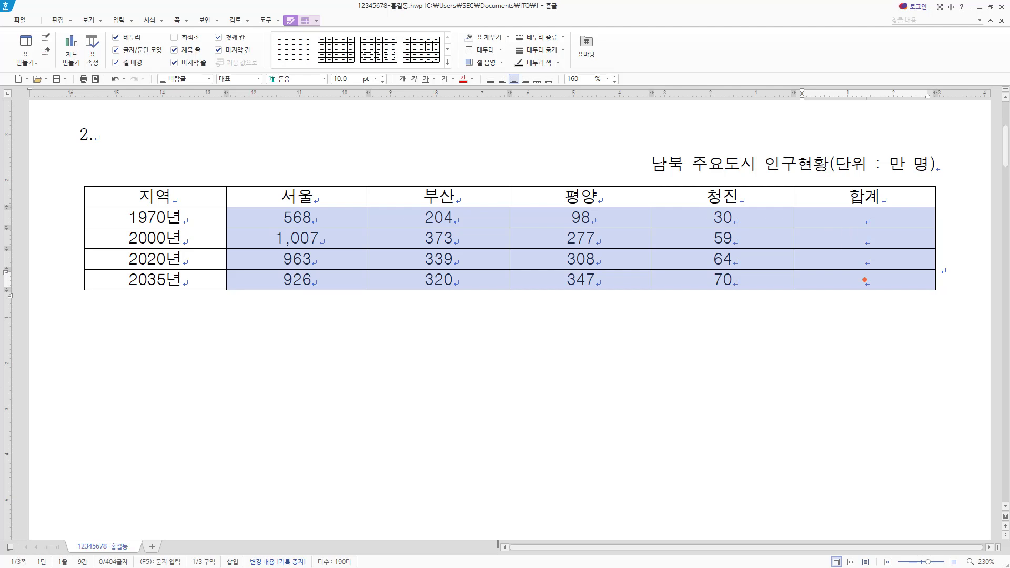
key("ctrl+shift+r")
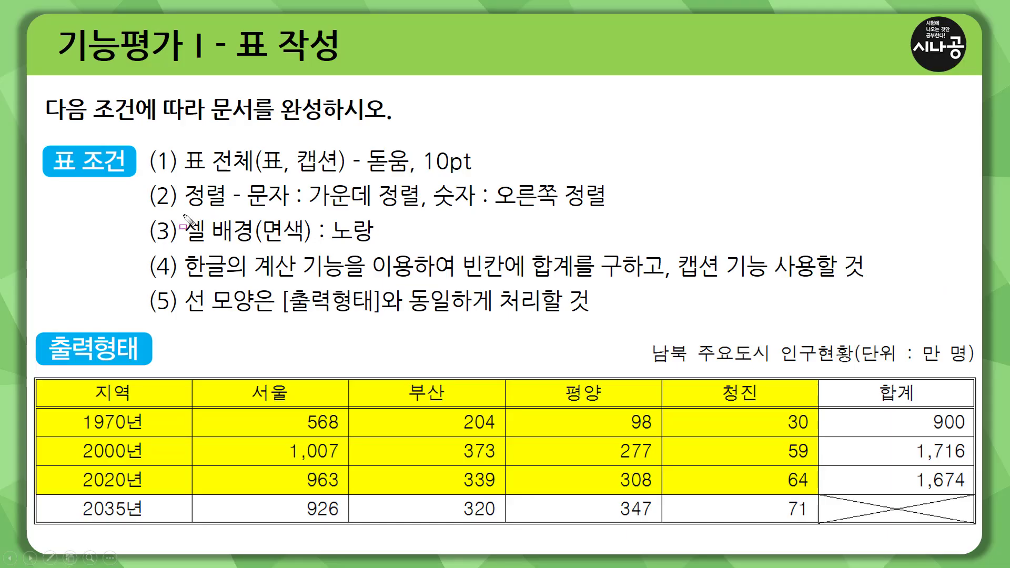
Step: Examine condition (3) on cell background in the exam slide and compare the coloured range with the cells in the document's table
mouse_move(185, 214)
left_mouse_down()
mouse_move(183, 236)
mouse_move(184, 214)
left_mouse_up()
left_click_drag(326, 243, 387, 243)
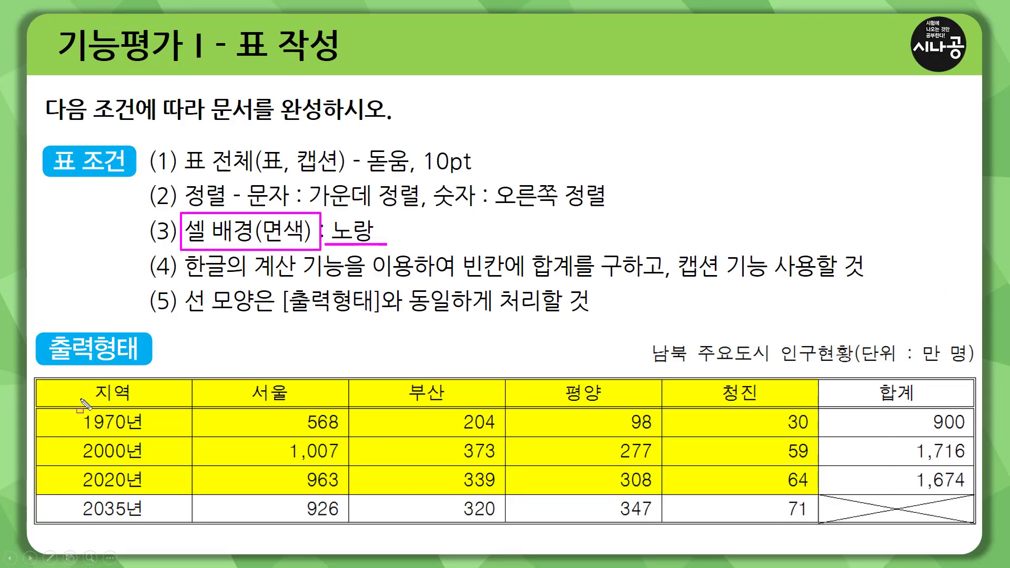
left_click_drag(50, 383, 806, 480)
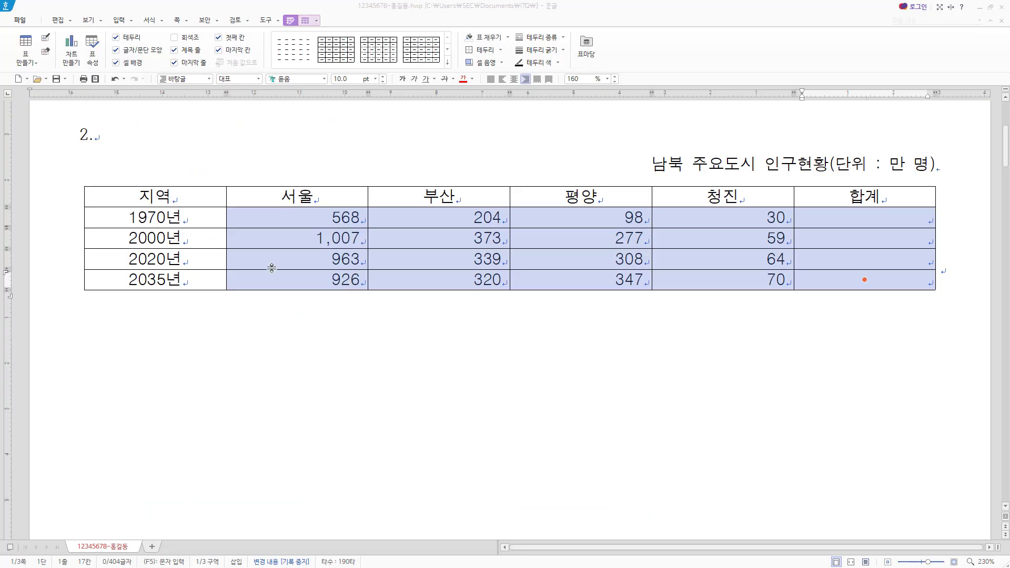
left_click_drag(96, 188, 799, 271)
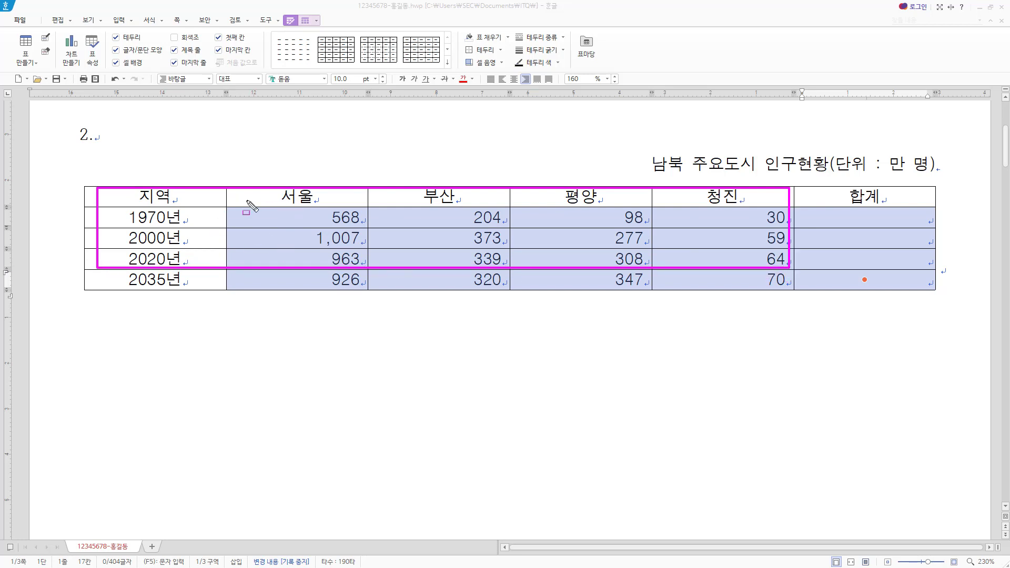
key("Escape")
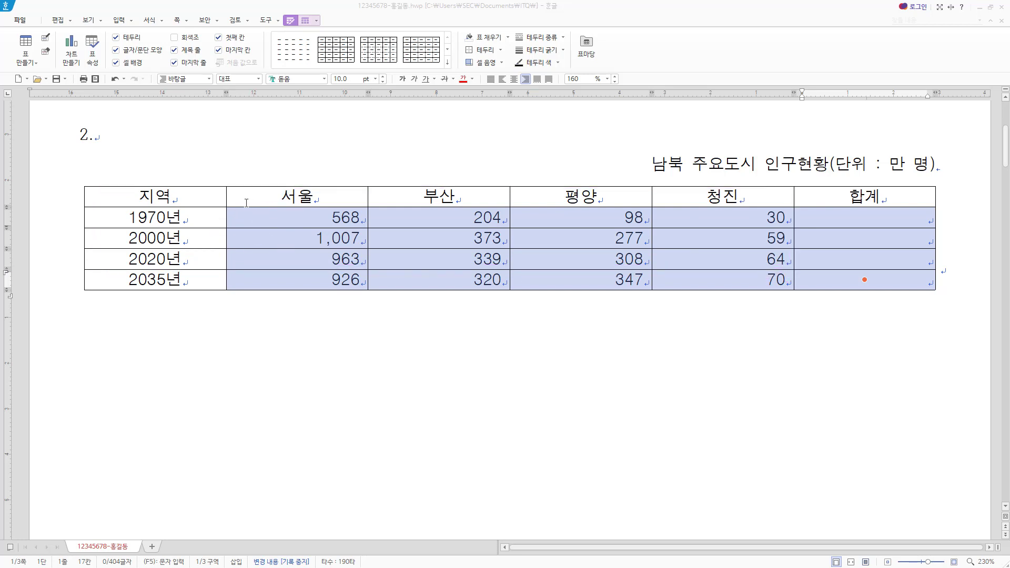
Step: Select the cells from 지역 through 청진 2020년 and choose 노랑 (RGB 255,255,0) from the 오피스 colour theme as their background face colour
left_click_drag(154, 196, 721, 263)
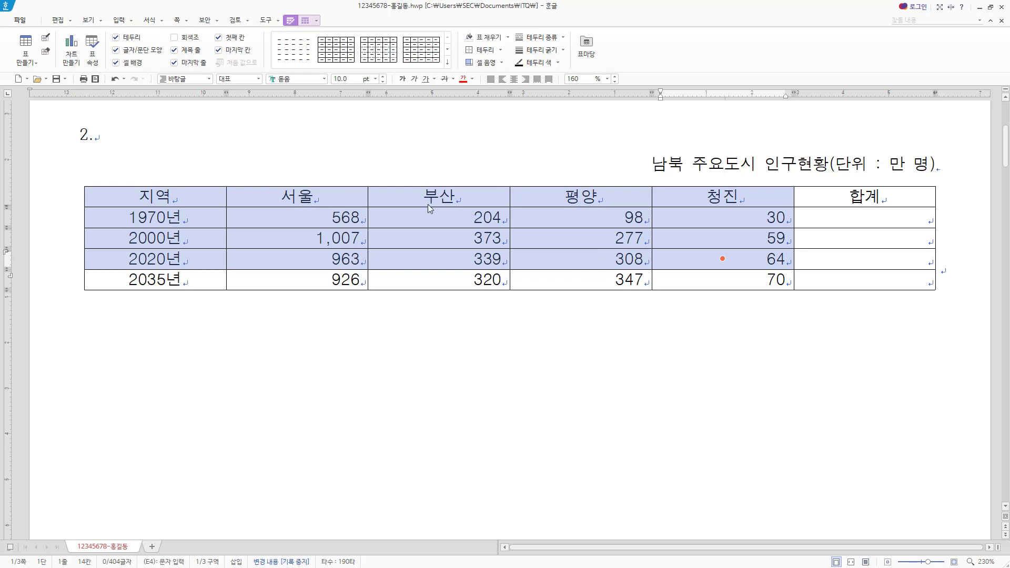
key("c")
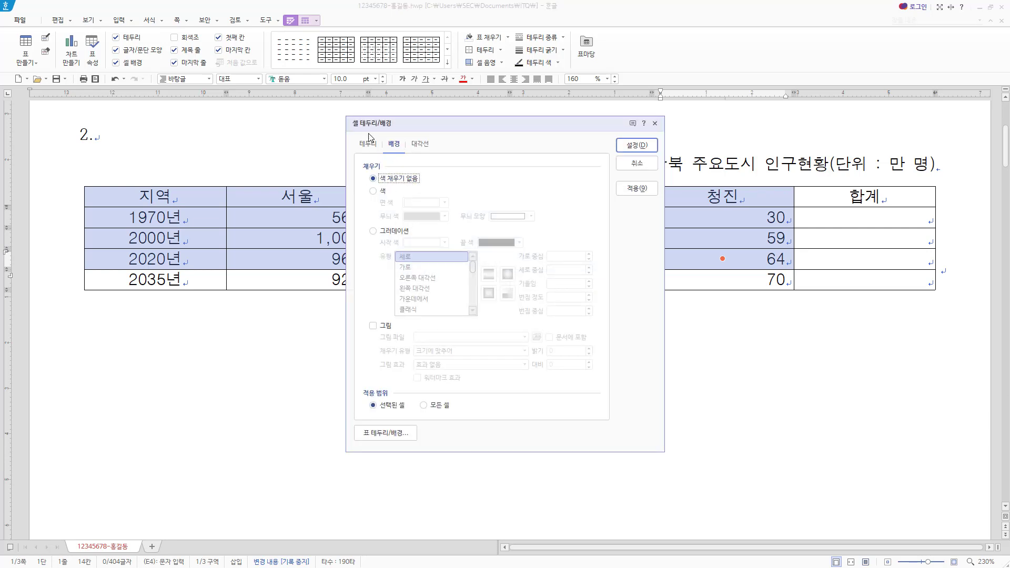
left_click_drag(347, 116, 398, 132)
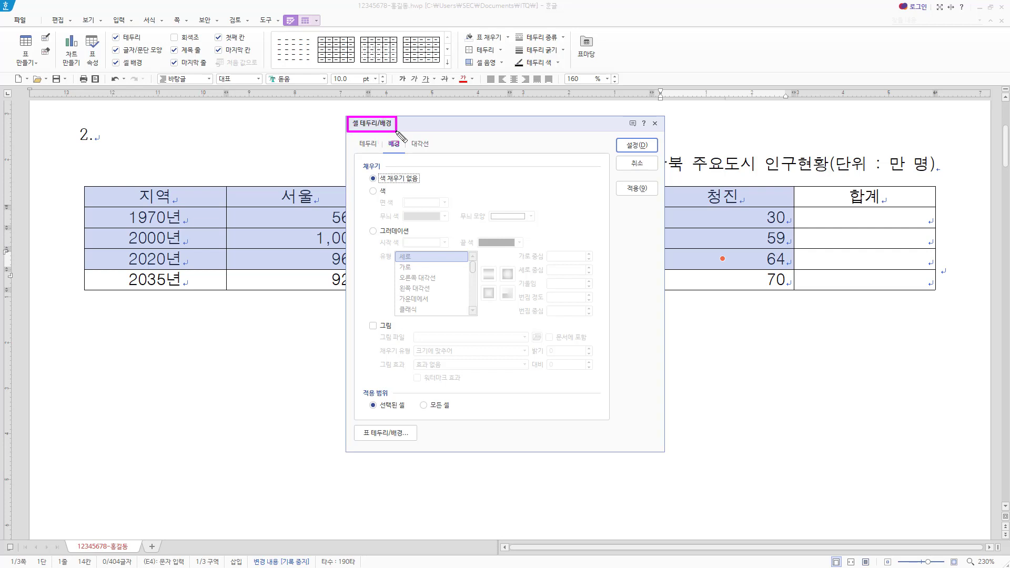
mouse_move(356, 171)
left_mouse_down()
mouse_move(360, 159)
mouse_move(389, 157)
left_mouse_up()
mouse_move(374, 195)
left_mouse_down()
mouse_move(377, 184)
mouse_move(420, 183)
mouse_move(396, 198)
mouse_move(453, 209)
left_mouse_up()
key("Escape")
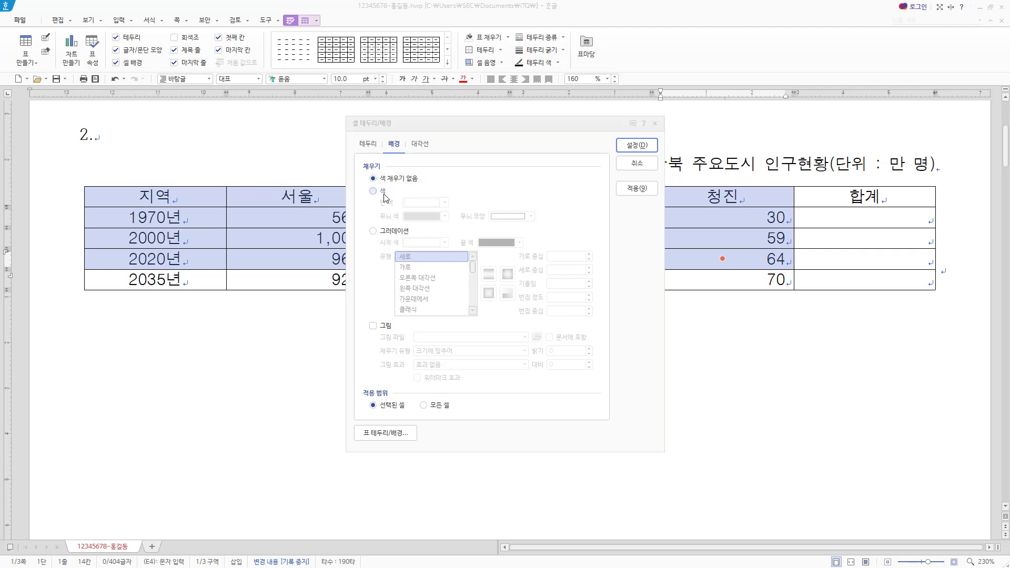
left_click(384, 191)
left_click(446, 203)
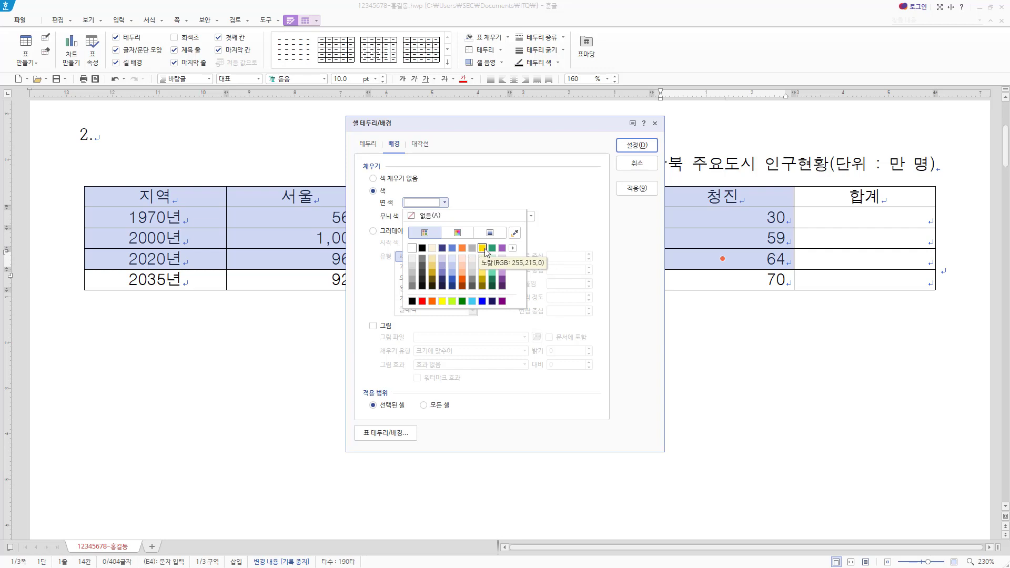
left_click(513, 248)
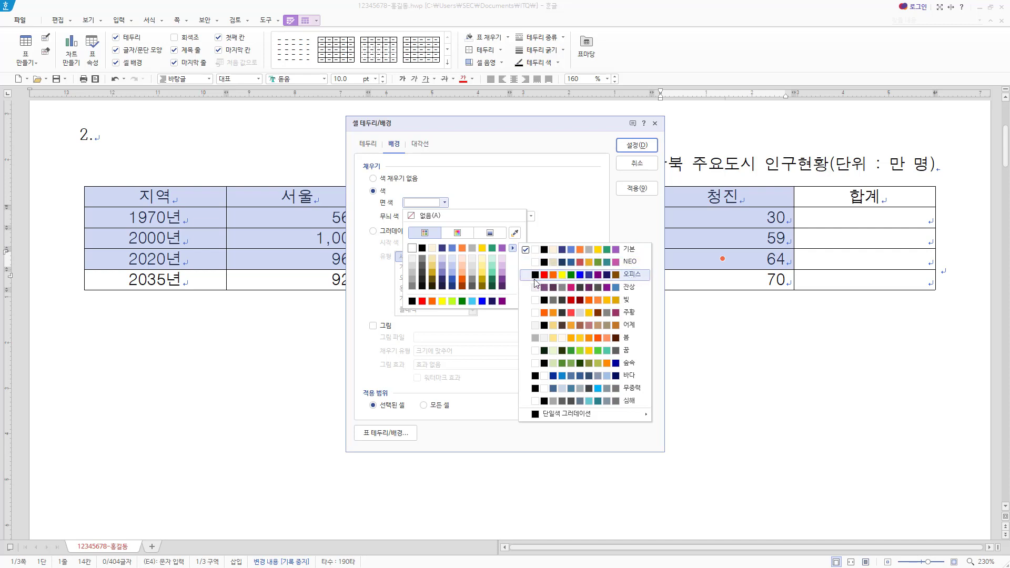
left_click(574, 278)
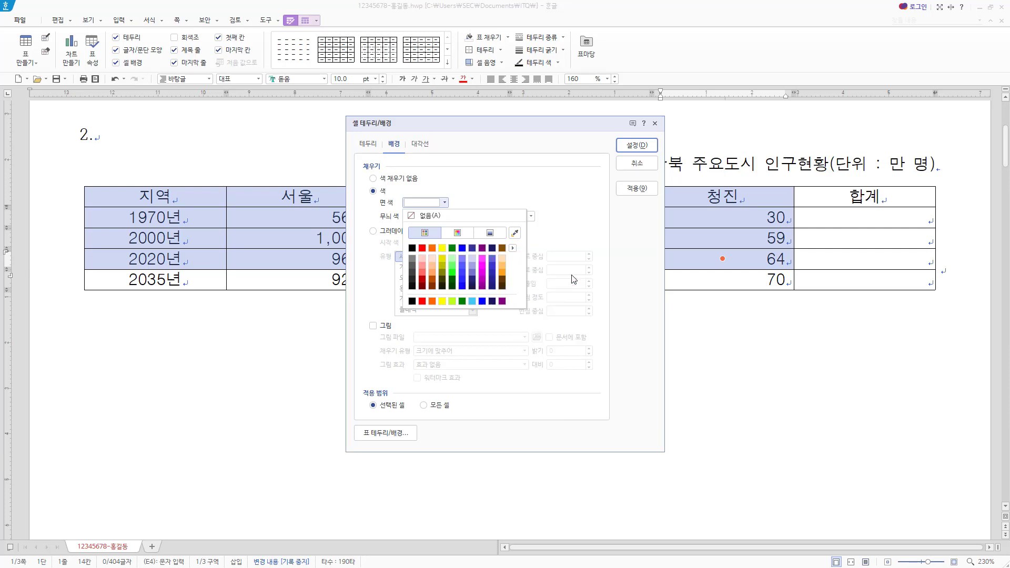
left_click(442, 249)
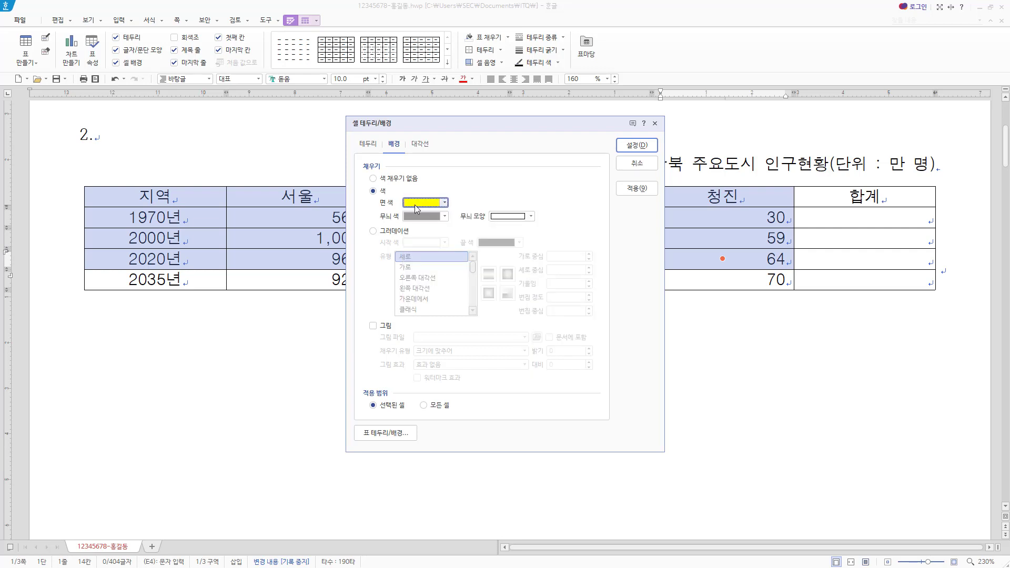
Step: Reopen the face colour palette and switch its colour theme back to 기본
left_click(444, 205)
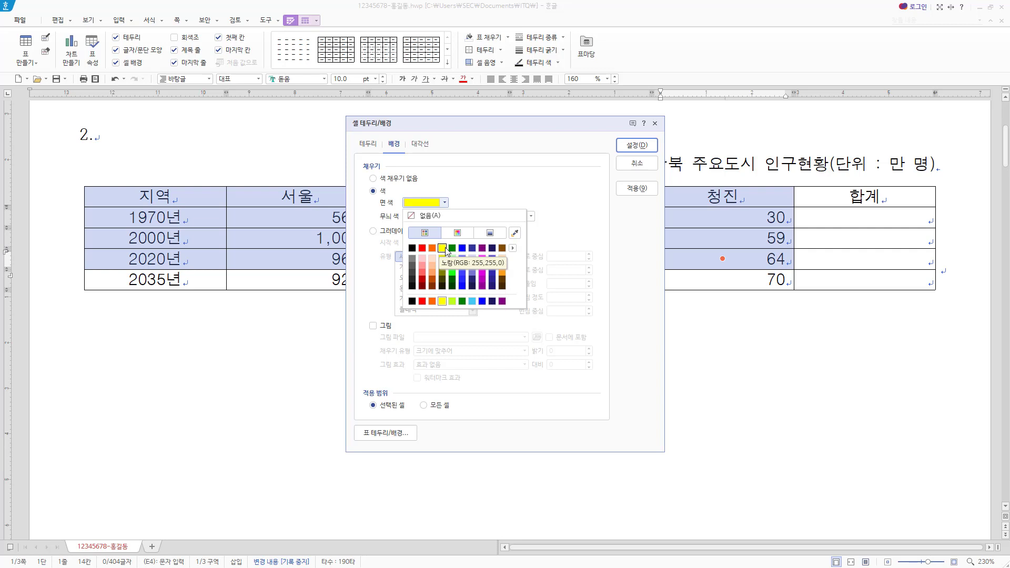
left_click(513, 248)
left_click(532, 253)
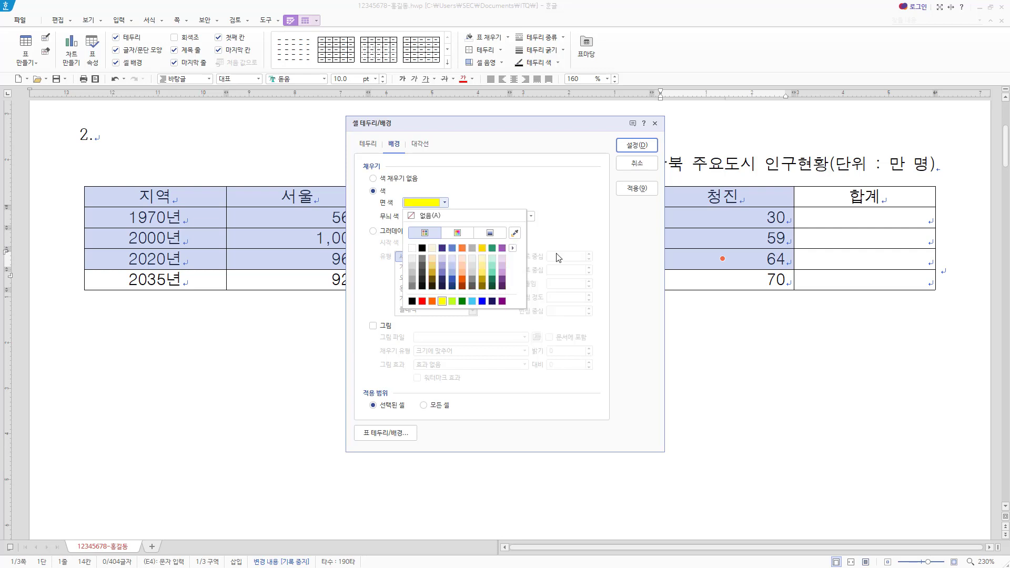
Step: Switch the face colour palette to the 오피스 theme, choose its yellow as the cell background, and apply the cell settings
left_click(482, 248)
left_click(445, 203)
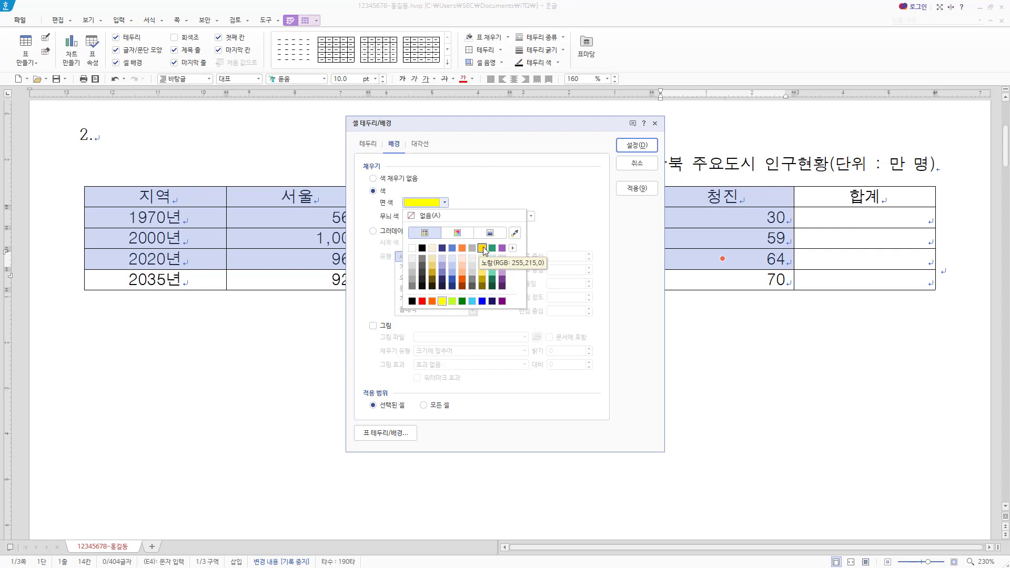
left_click(513, 248)
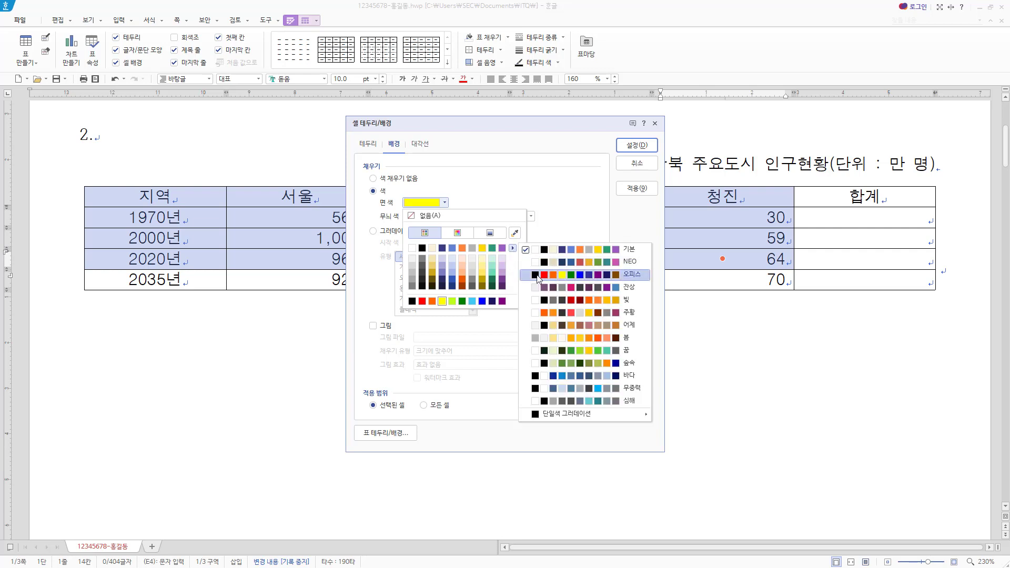
left_click(537, 277)
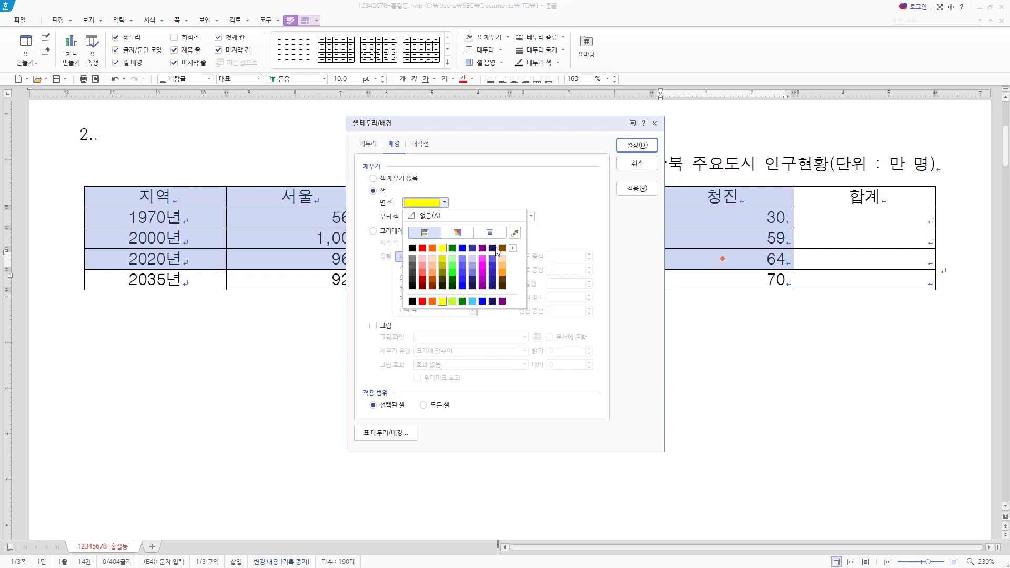
left_click(513, 249)
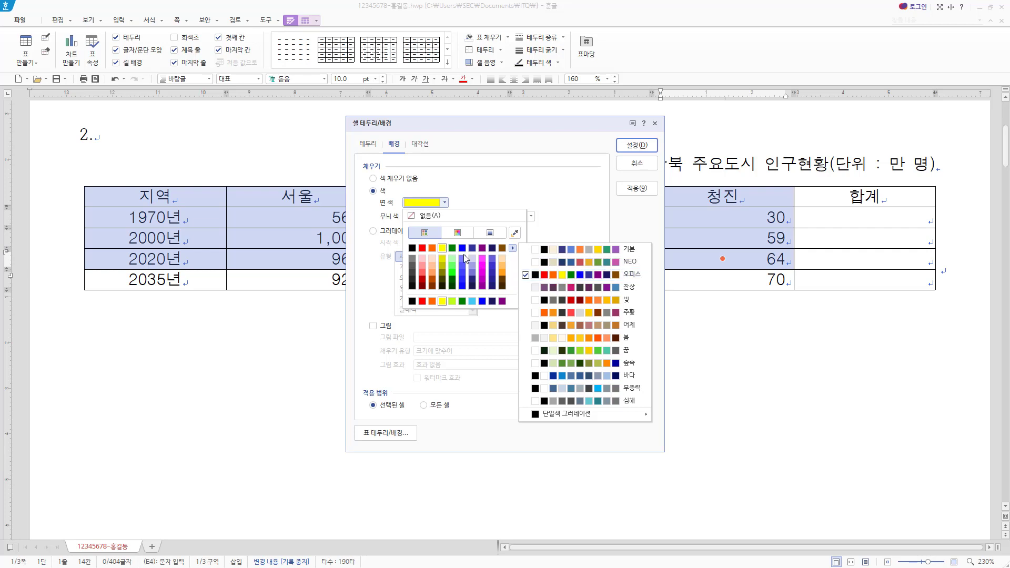
left_click(444, 248)
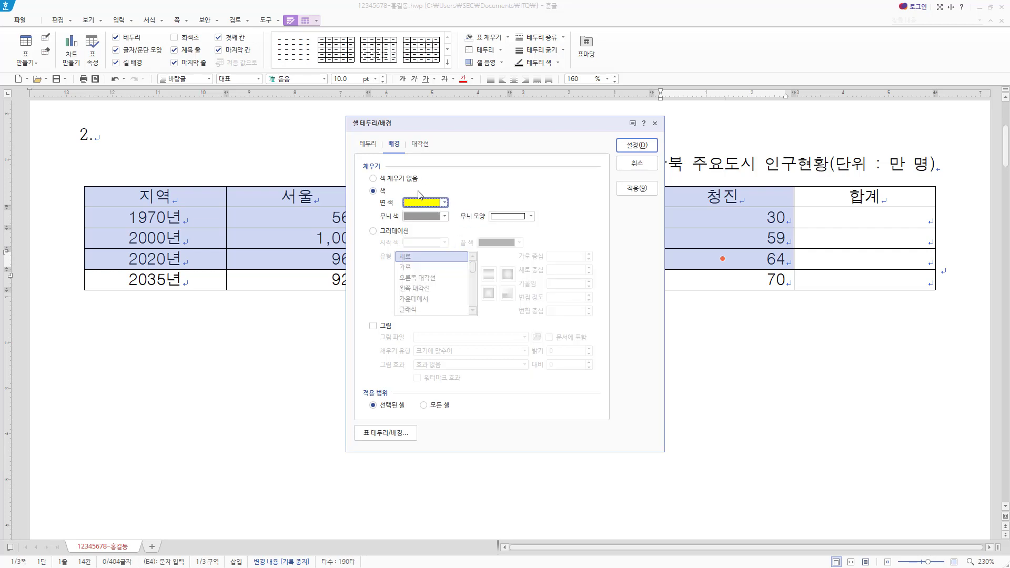
left_click(630, 147)
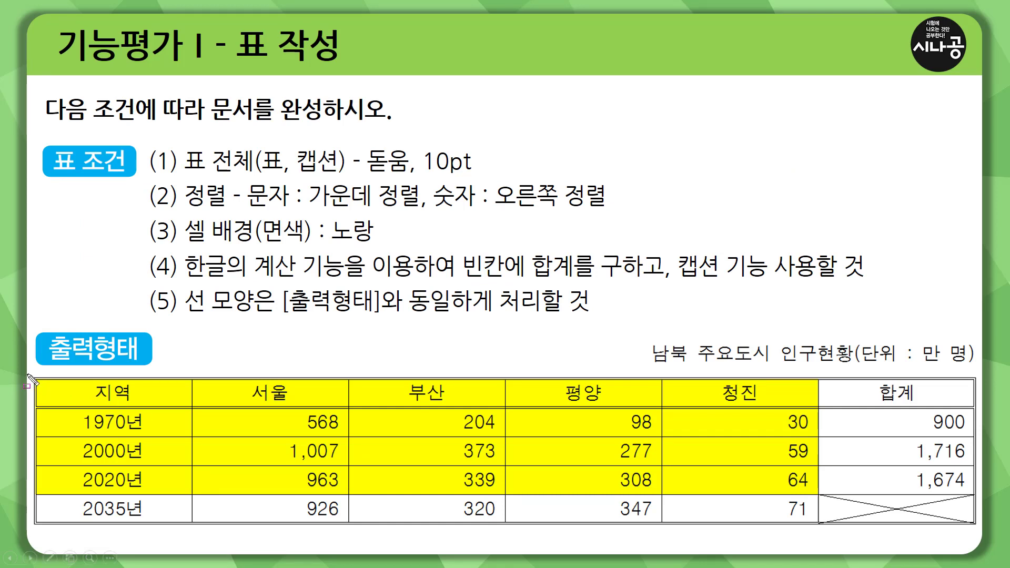
Step: Examine the line style around the outer border of the sample table on the exam slide
mouse_move(27, 375)
left_mouse_down()
mouse_move(171, 520)
mouse_move(660, 545)
mouse_move(983, 530)
left_mouse_up()
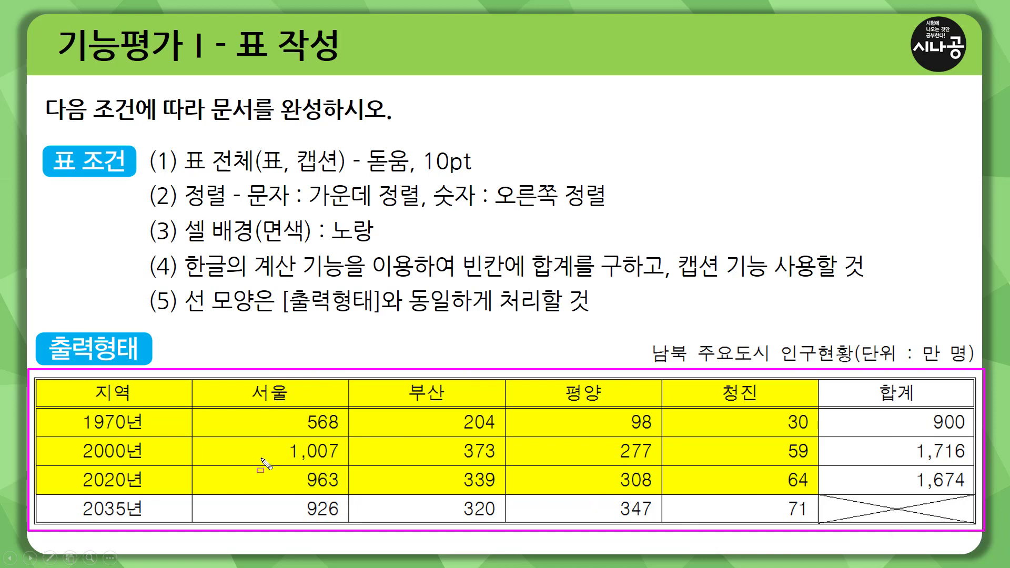
left_click(34, 375)
mouse_move(35, 375)
left_mouse_down()
mouse_move(864, 399)
mouse_move(979, 385)
mouse_move(982, 533)
left_mouse_up()
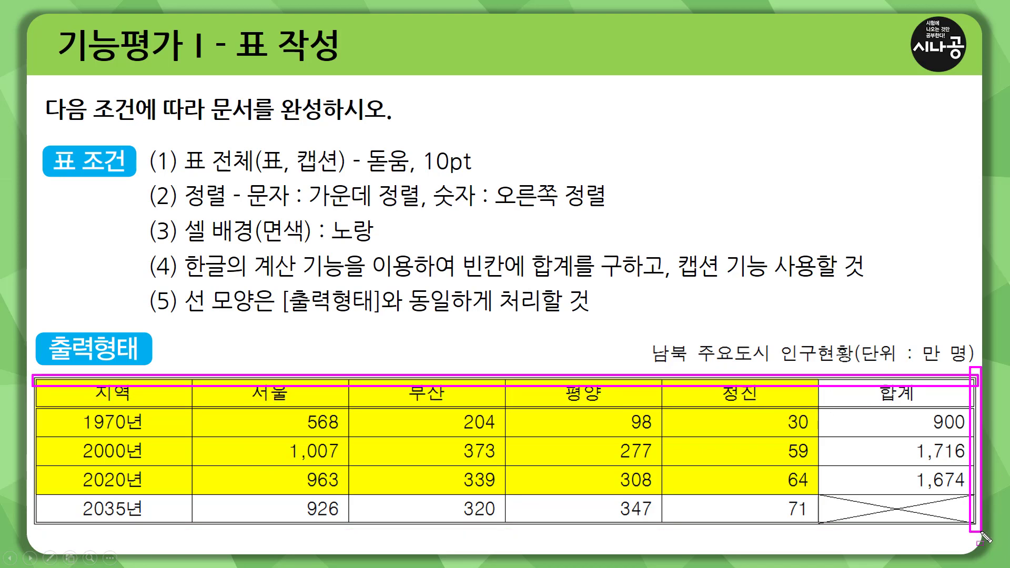
left_click_drag(38, 516, 977, 528)
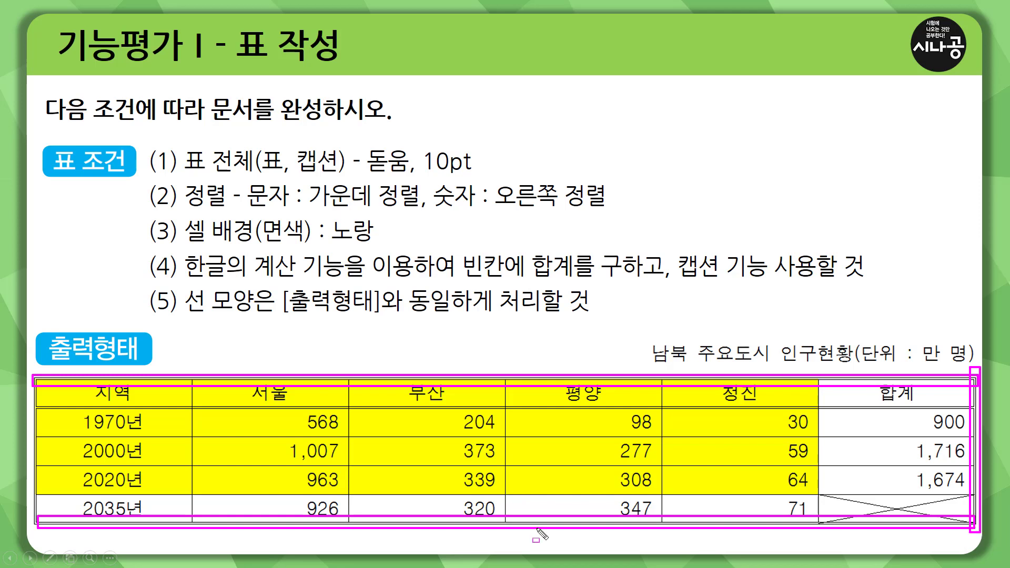
left_click_drag(30, 376, 45, 526)
key("e")
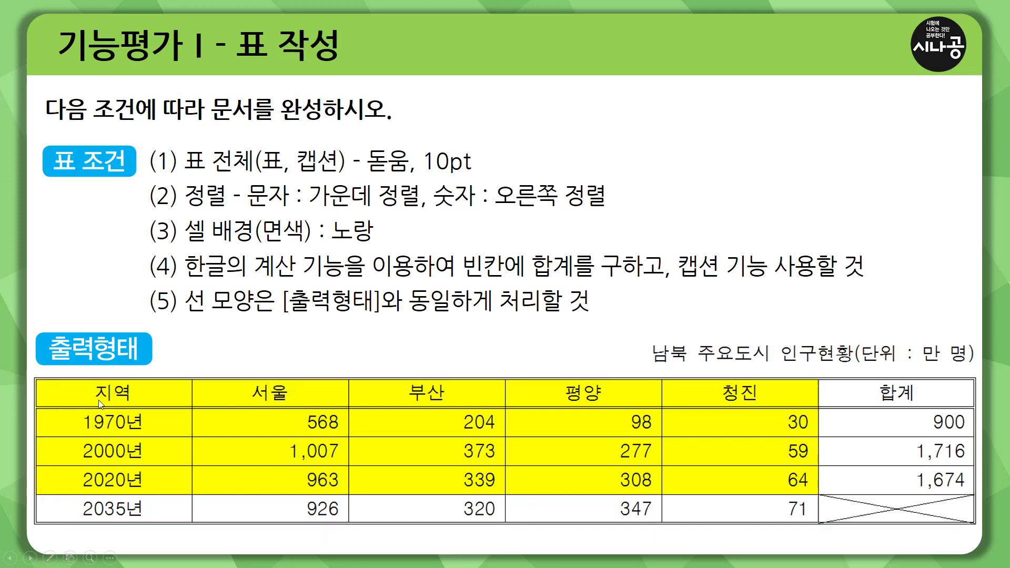
Step: Examine the line below the header row and the diagonals in the 합계 2035년 cell of the sample table
mouse_move(85, 399)
left_mouse_down()
mouse_move(813, 411)
mouse_move(953, 385)
left_mouse_up()
left_click_drag(41, 403, 968, 416)
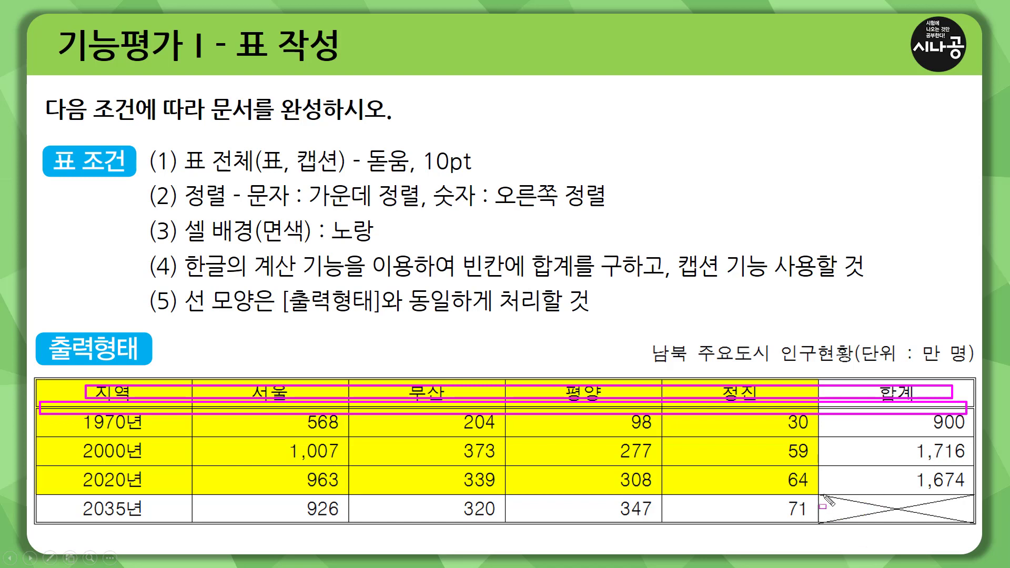
mouse_move(820, 495)
left_mouse_down()
mouse_move(878, 522)
mouse_move(971, 522)
left_mouse_up()
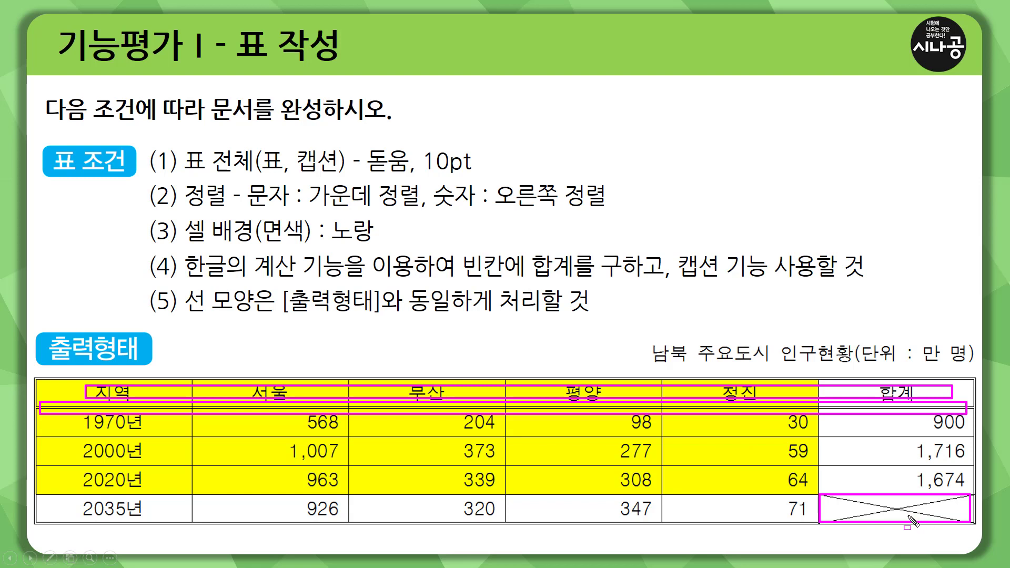
key("e")
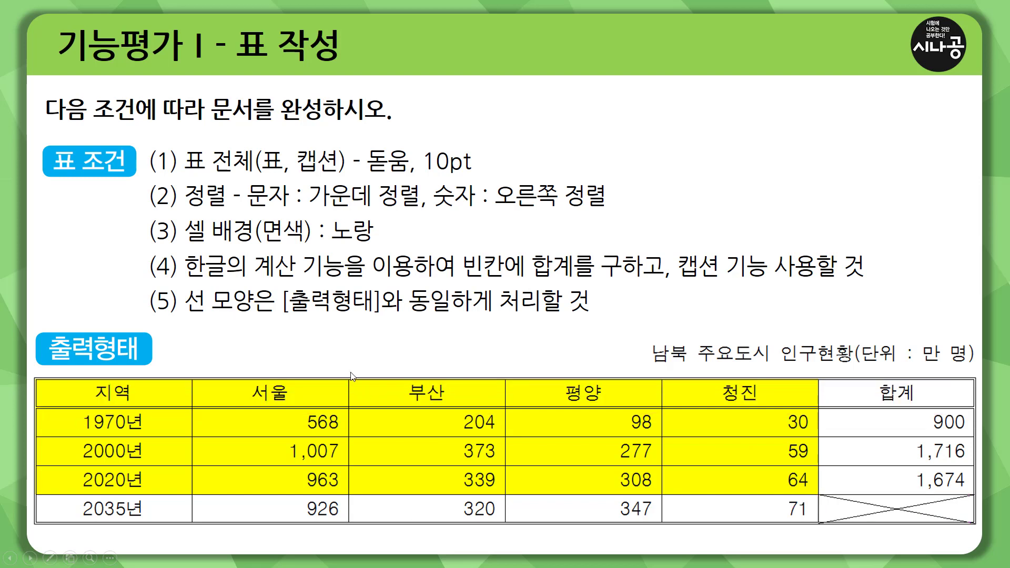
left_click_drag(37, 382, 315, 485)
left_click_drag(508, 500, 992, 521)
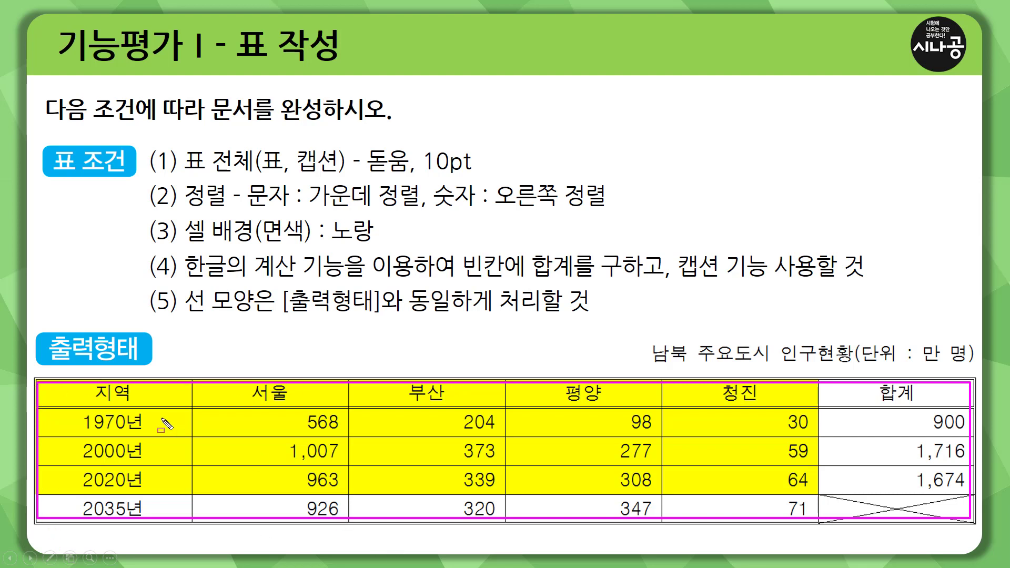
left_click_drag(41, 413, 953, 414)
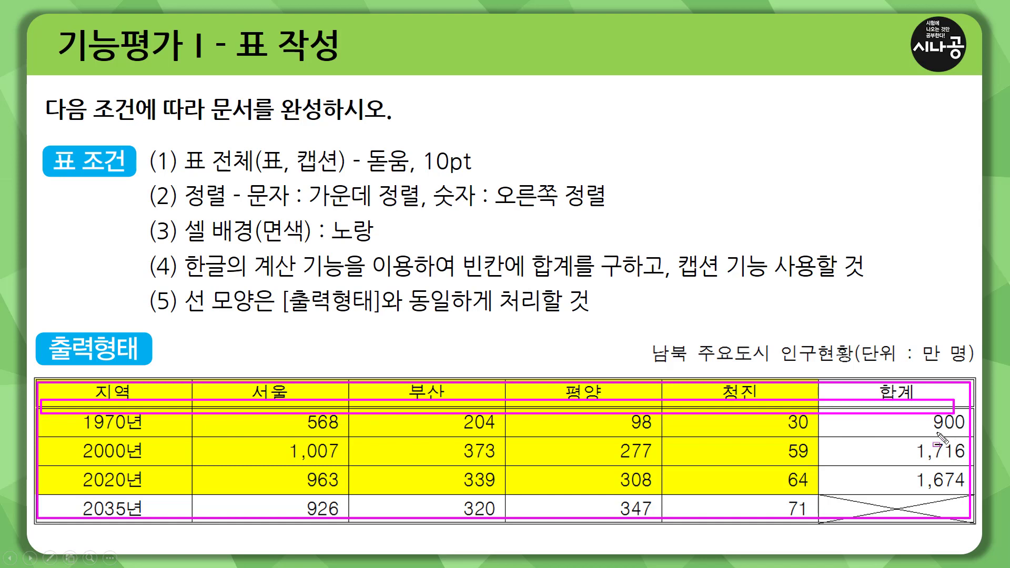
mouse_move(855, 495)
left_mouse_down()
mouse_move(922, 507)
mouse_move(944, 526)
mouse_move(937, 517)
left_mouse_up()
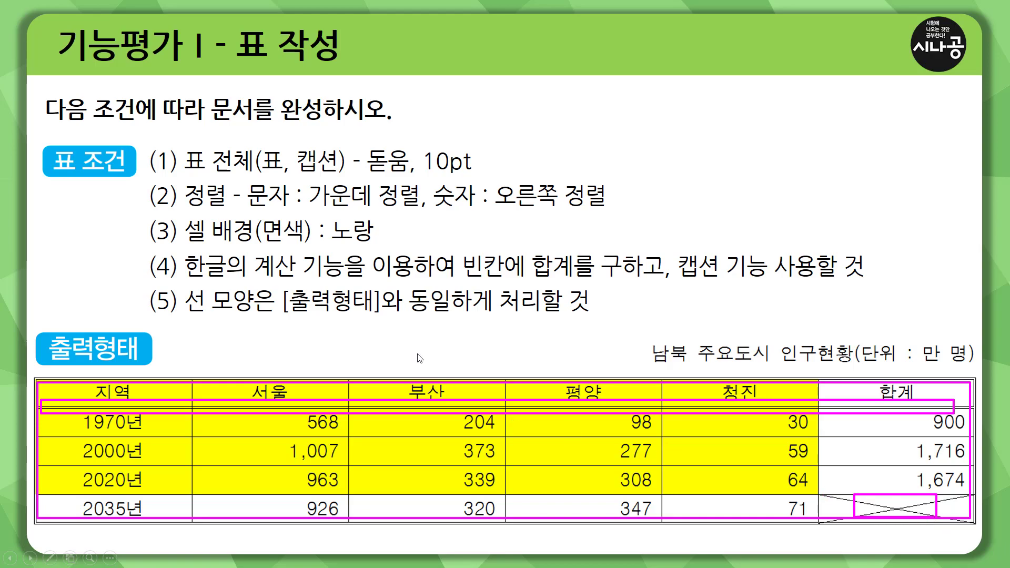
key("e")
Step: Switch back to the Hangul document, select all table cells, and choose the double line as their border type
key("alt+Tab")
left_click_drag(168, 199, 865, 281)
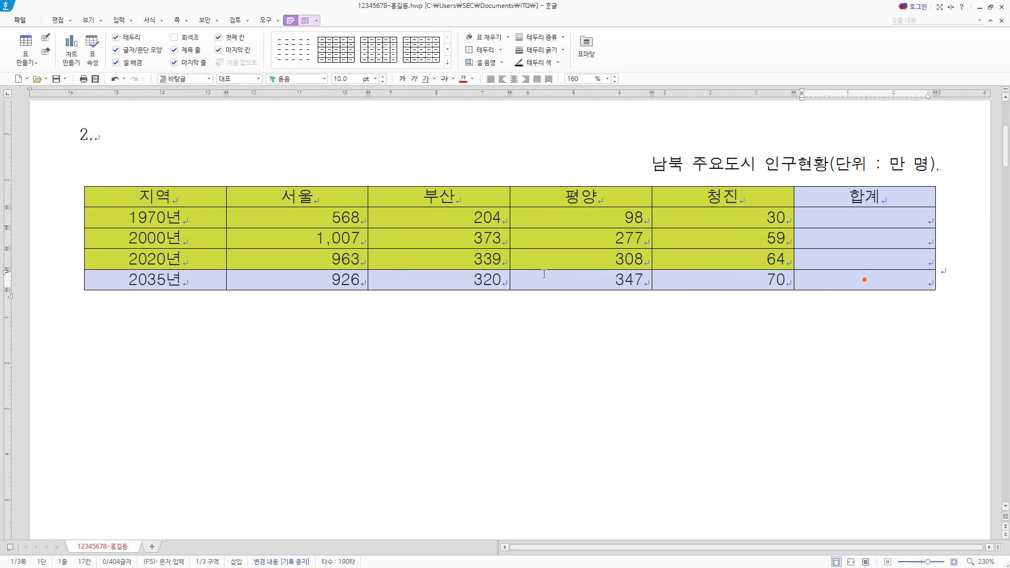
key("l")
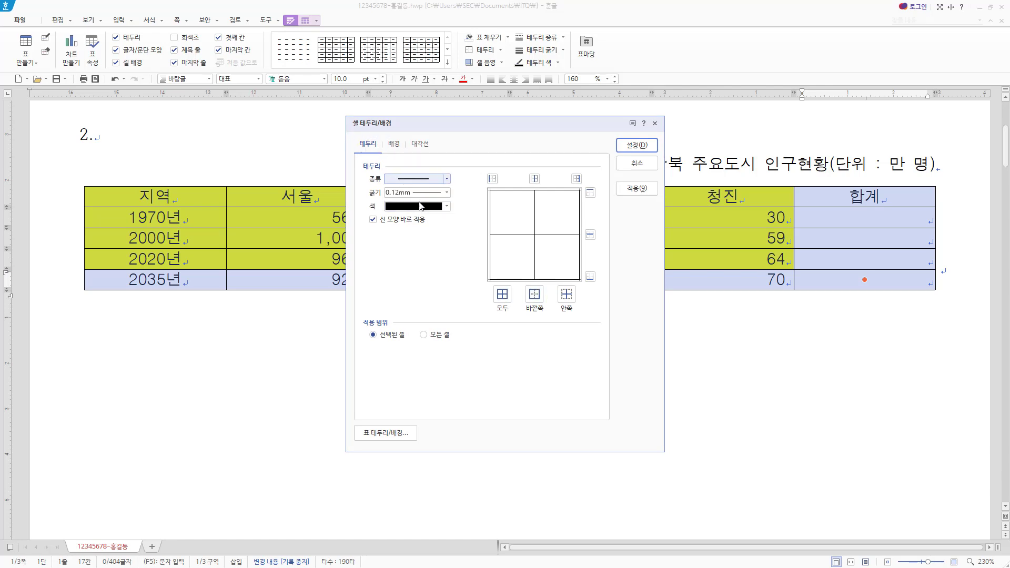
left_click(418, 181)
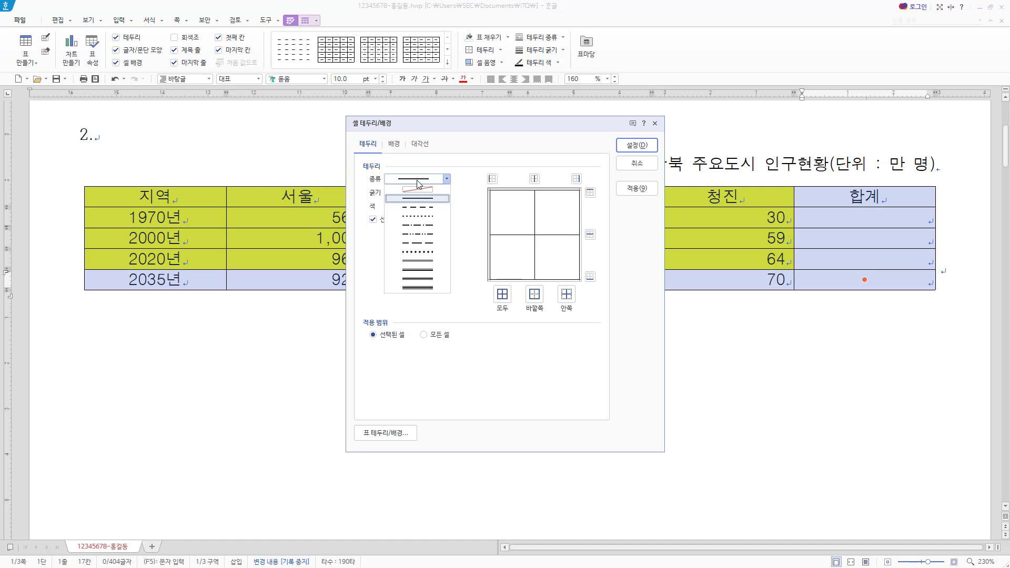
left_click(417, 268)
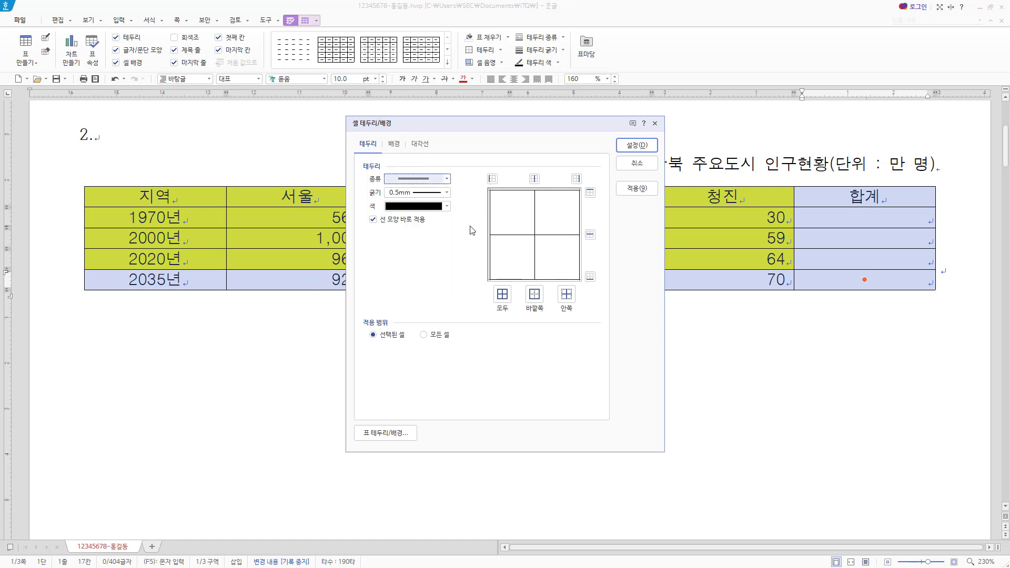
Step: Turn off 선 모양 바로 적용 in the cell border settings so the inner lines keep their style
mouse_move(477, 163)
left_mouse_down()
mouse_move(522, 272)
mouse_move(605, 315)
left_mouse_up()
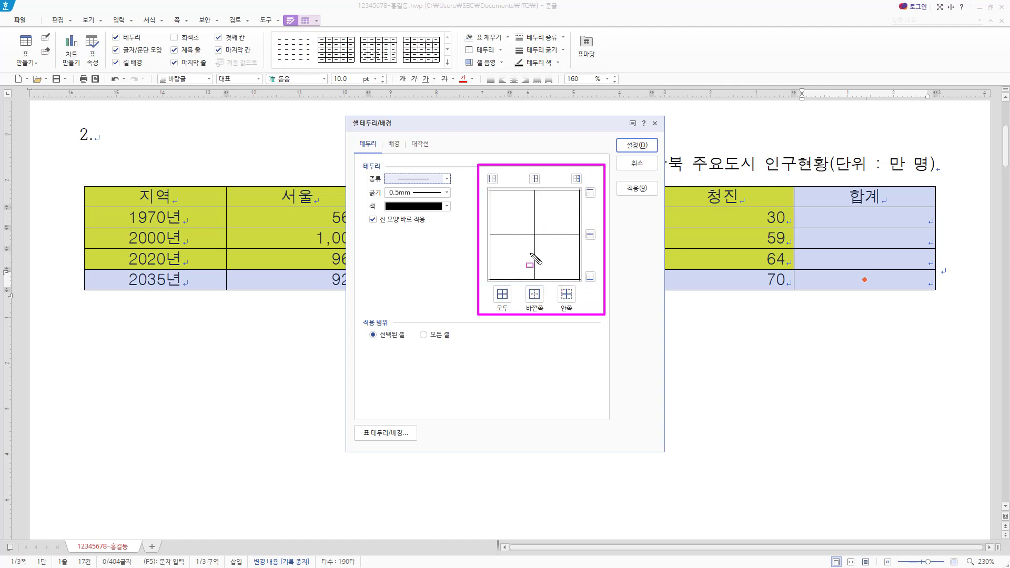
left_click_drag(361, 211, 430, 229)
key("Escape")
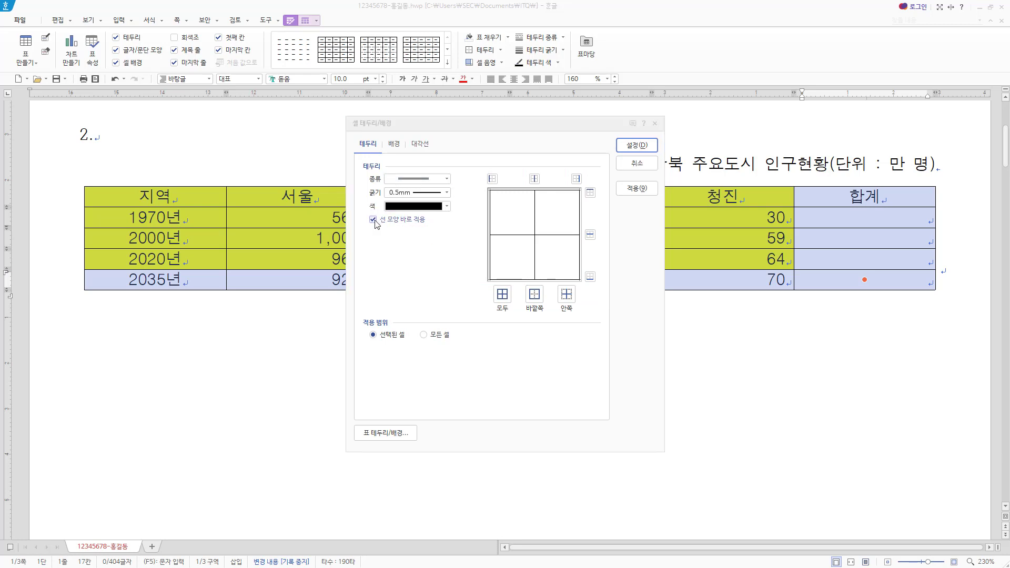
left_click(375, 221)
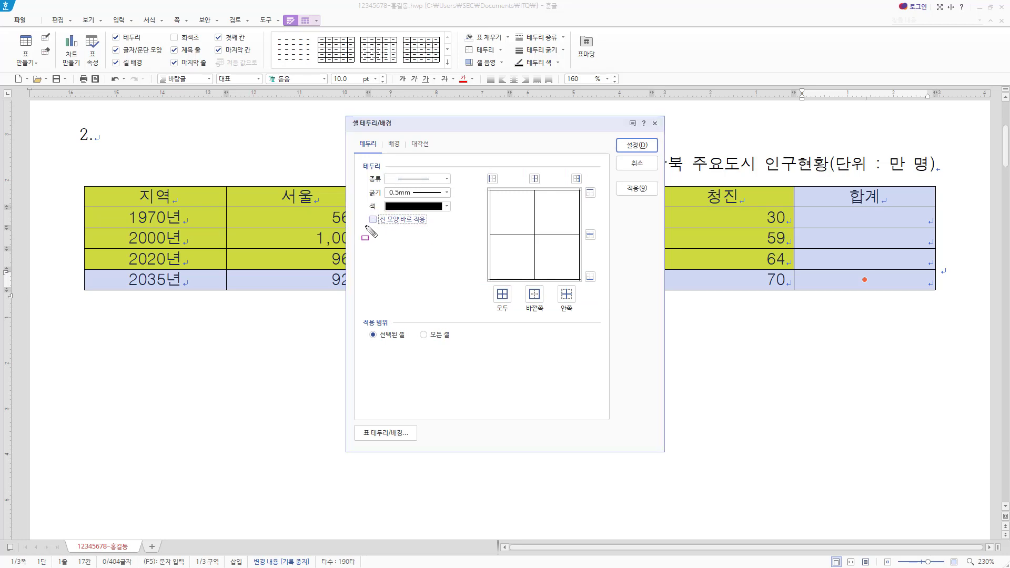
mouse_move(364, 226)
left_mouse_down()
mouse_move(428, 225)
mouse_move(429, 213)
left_mouse_up()
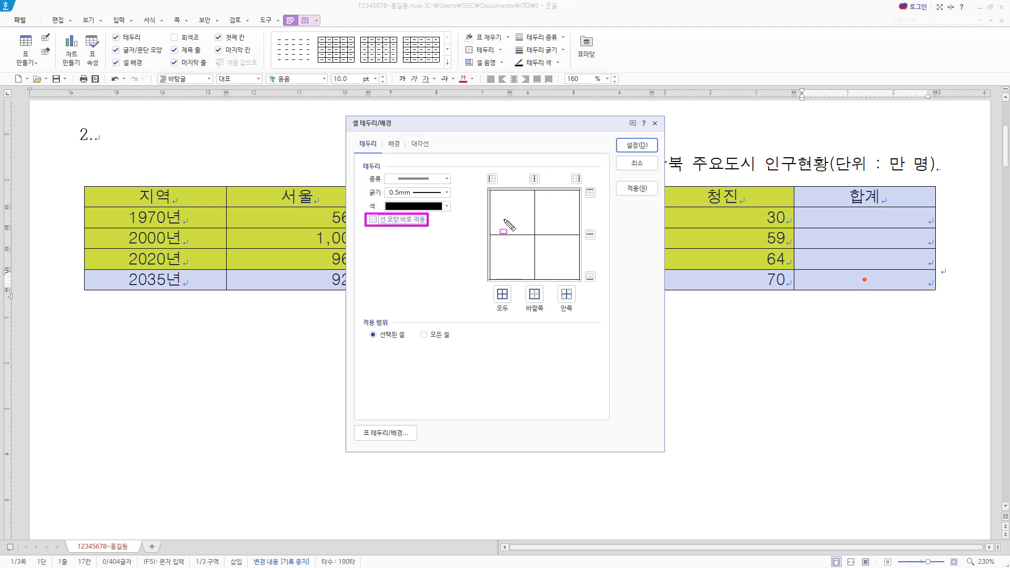
left_click_drag(499, 234, 579, 235)
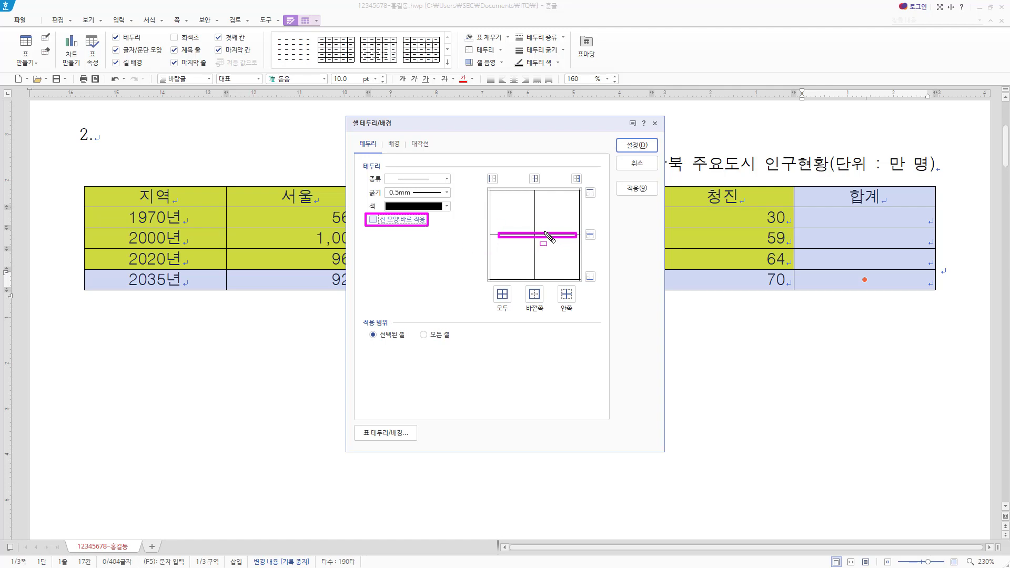
key("Escape")
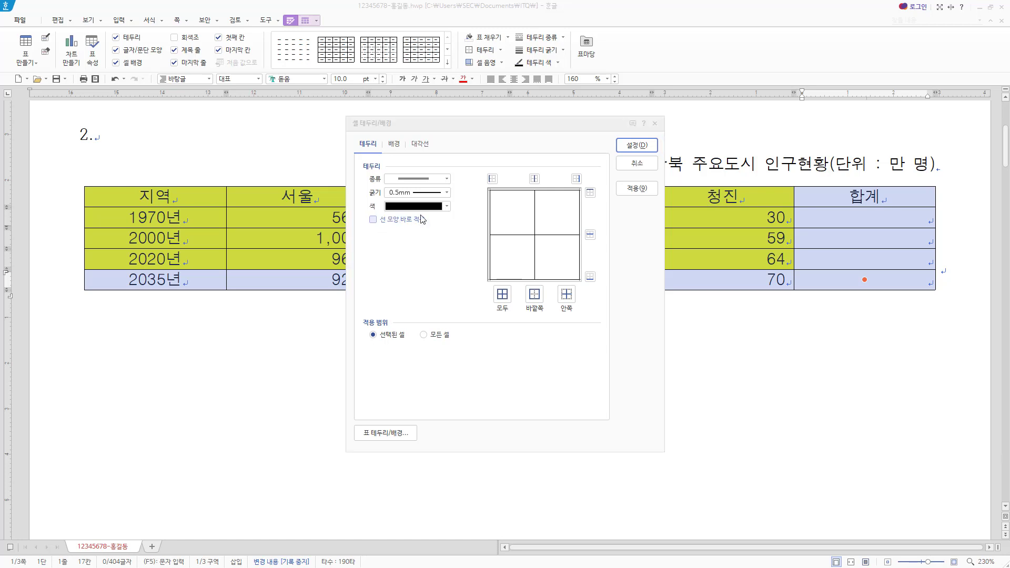
Step: Assign the double line to the outside border (바깥쪽) of the selected cells and apply the settings
left_click(534, 298)
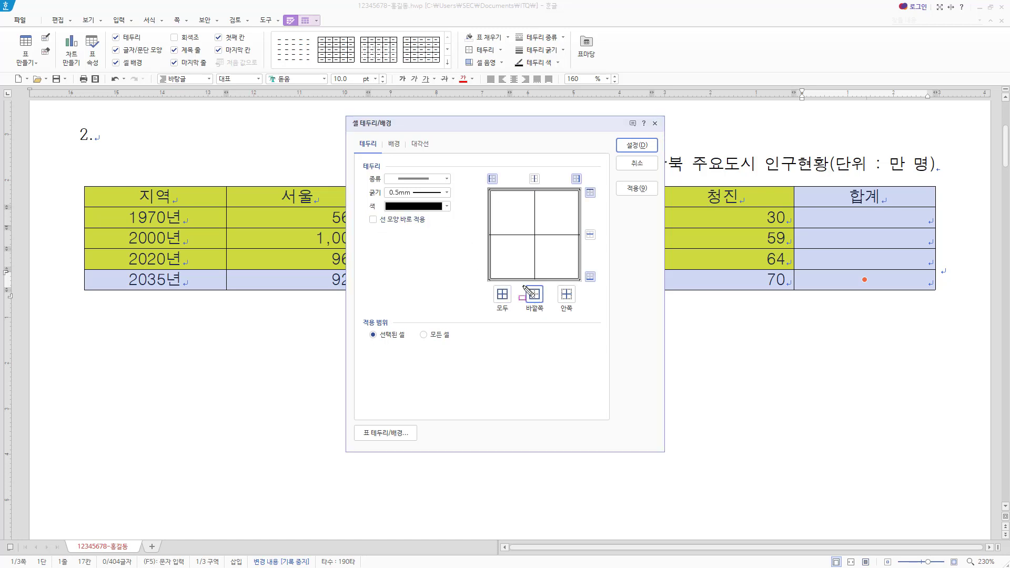
left_click_drag(525, 287, 549, 316)
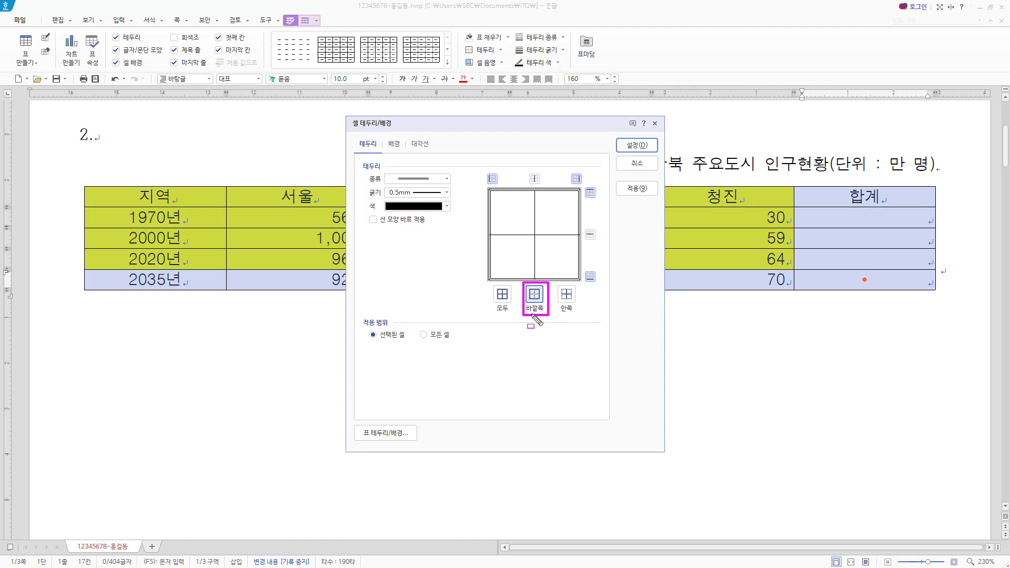
key("Escape")
left_click(633, 146)
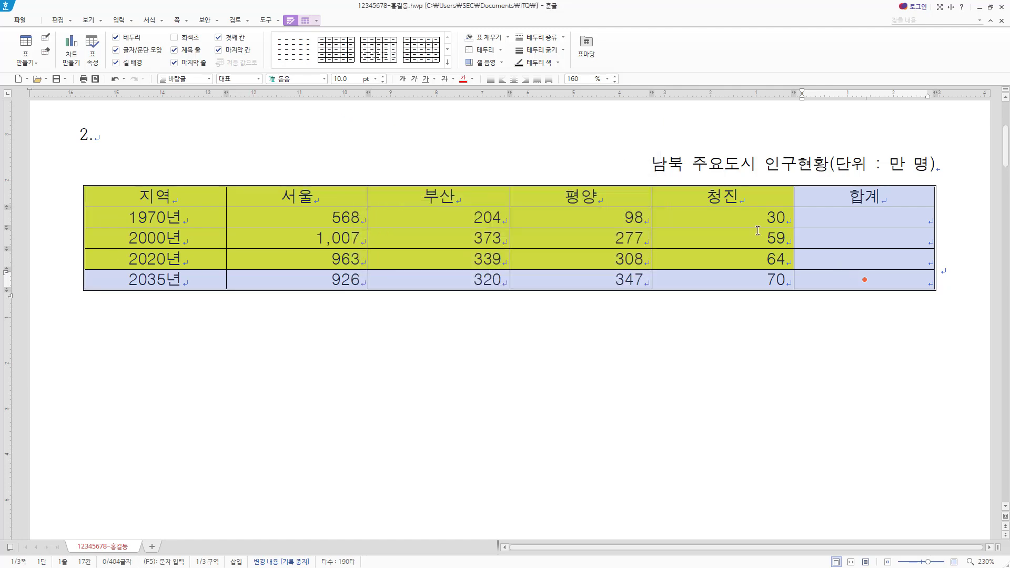
Step: Select the header row from 지역 through 합계 and choose the double line as the border type for its bottom edge
left_click_drag(181, 197, 822, 196)
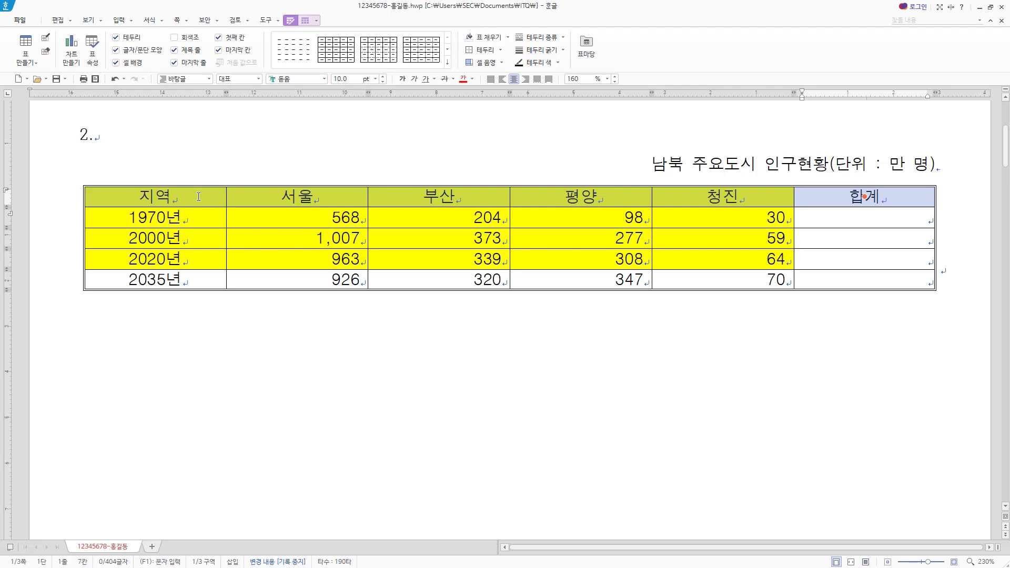
key("l")
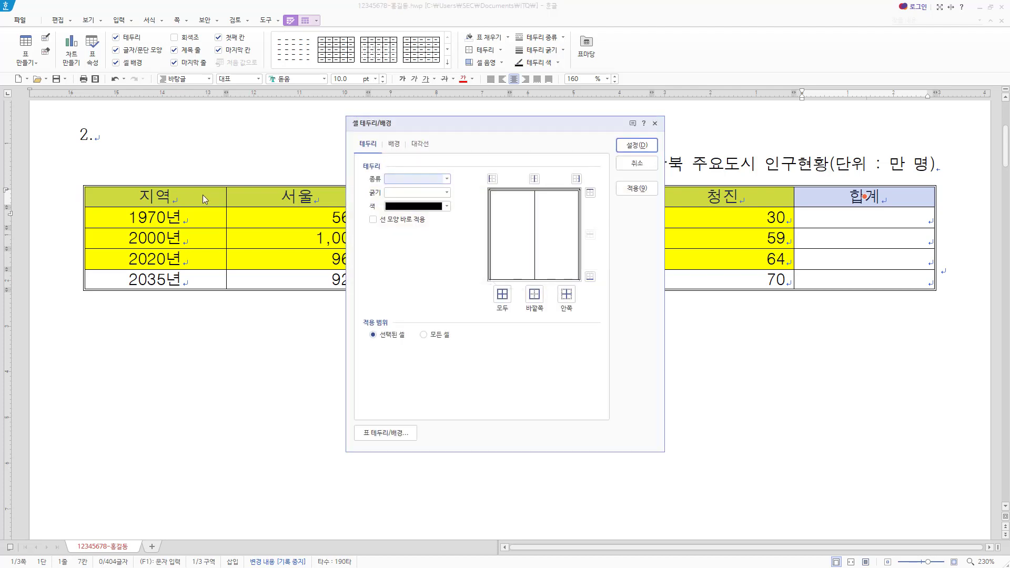
left_click(403, 181)
left_click(419, 265)
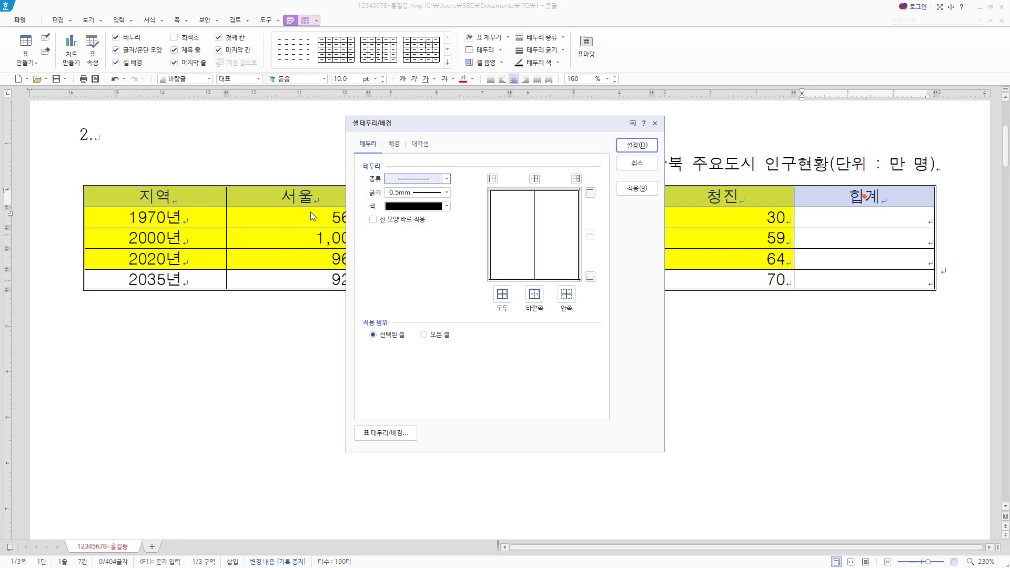
mouse_move(111, 191)
left_mouse_down()
mouse_move(226, 205)
mouse_move(908, 202)
left_mouse_up()
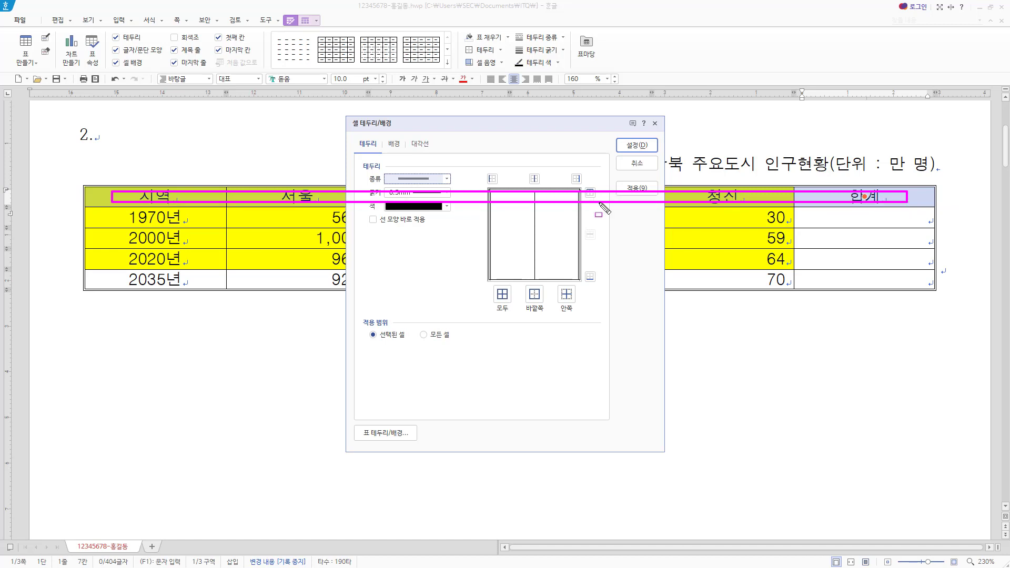
left_click_drag(83, 208, 937, 208)
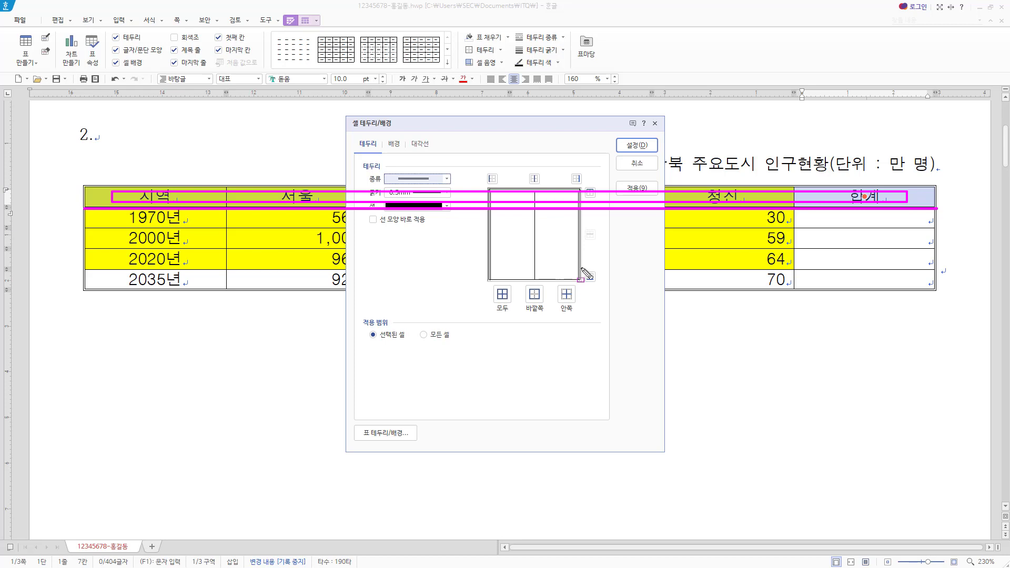
left_click_drag(581, 268, 601, 281)
key("Escape")
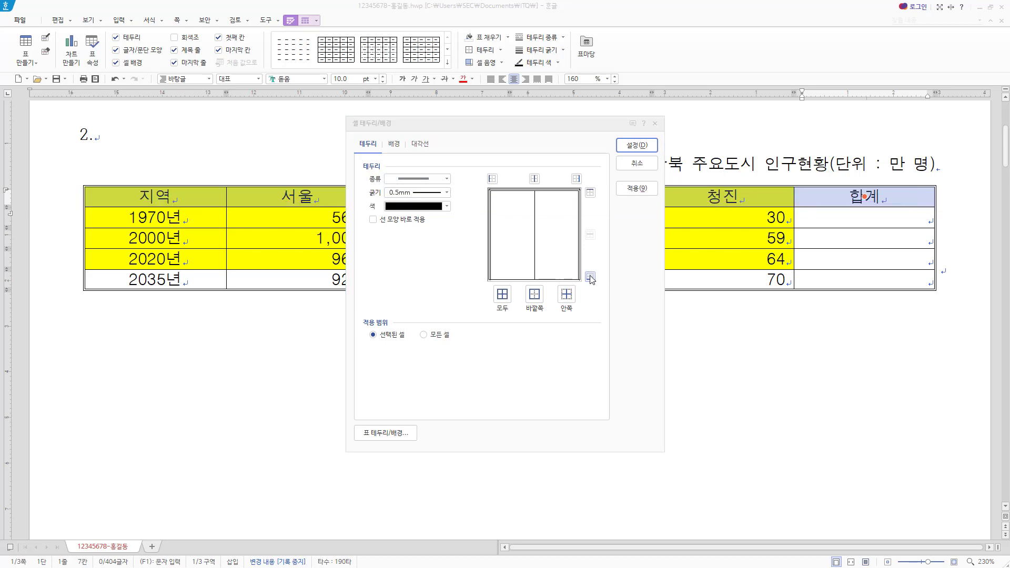
Step: Apply a 0.5 mm double line to the bottom border of the table's header row
left_click(590, 276)
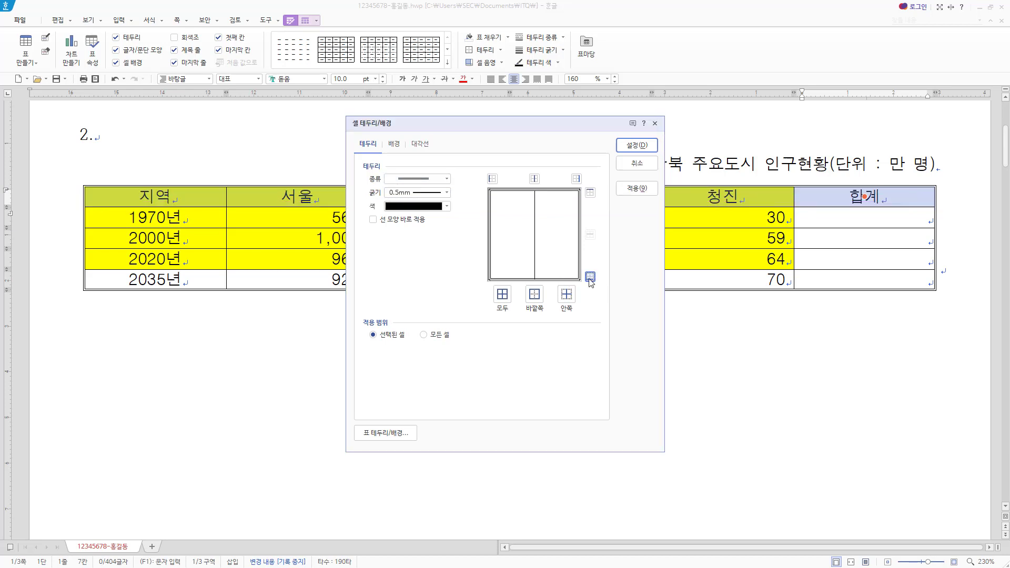
left_click(635, 148)
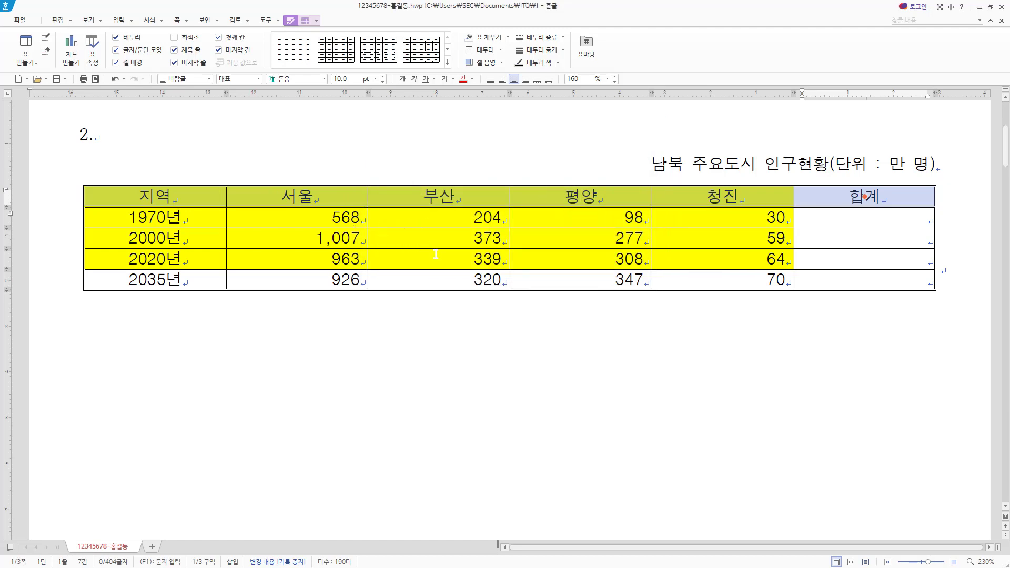
Step: Add both crossing diagonal lines, solid and 0.1 mm thick, to the empty 합계 cell in the 2035년 row
left_click_drag(825, 271, 923, 286)
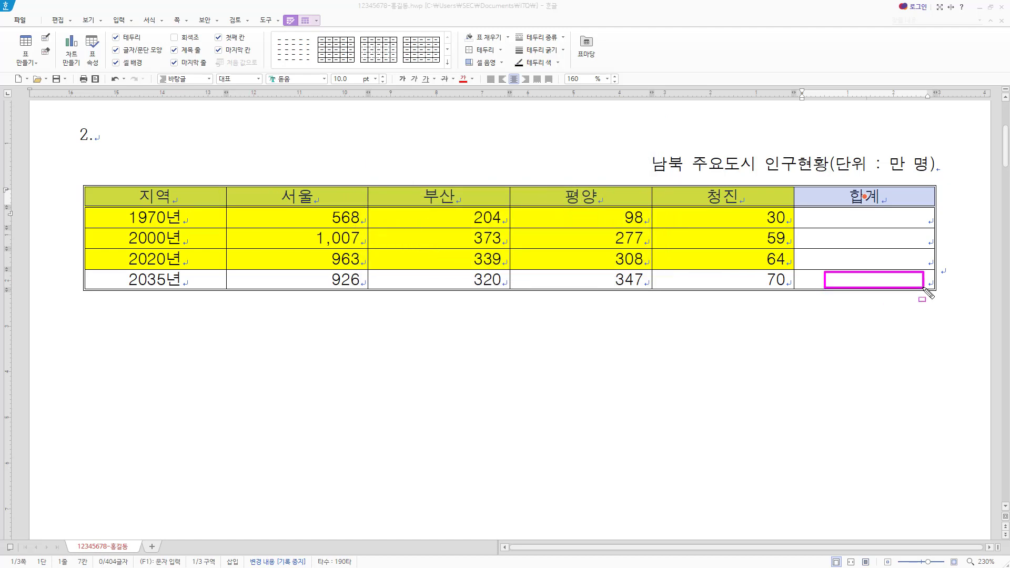
key("Escape")
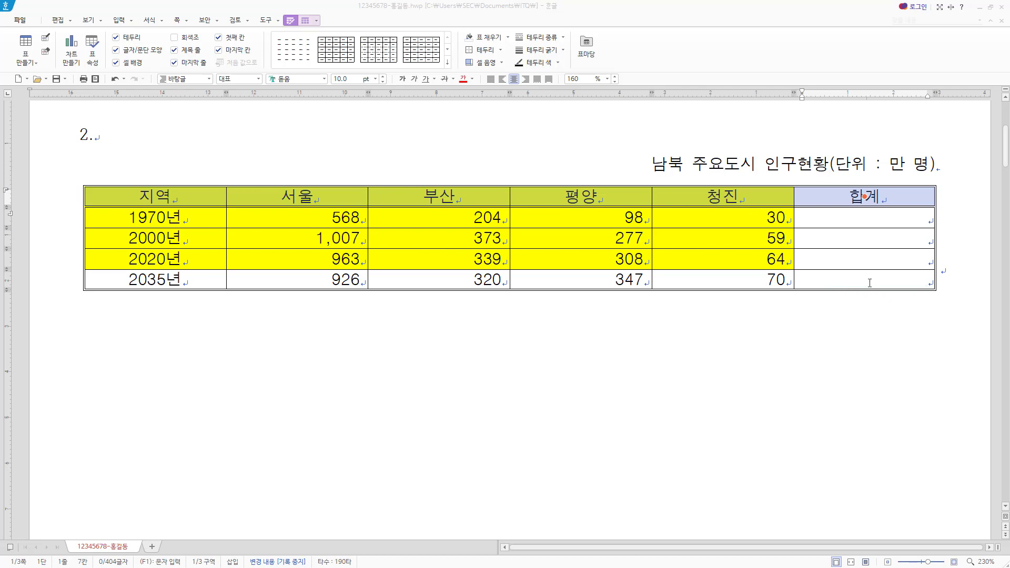
left_click(867, 280)
key("F5")
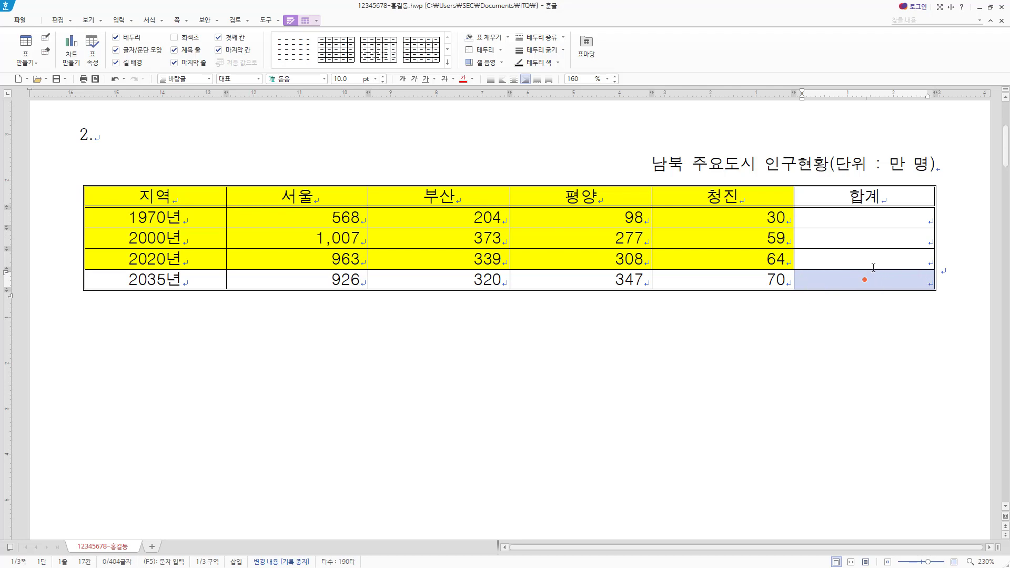
key("l")
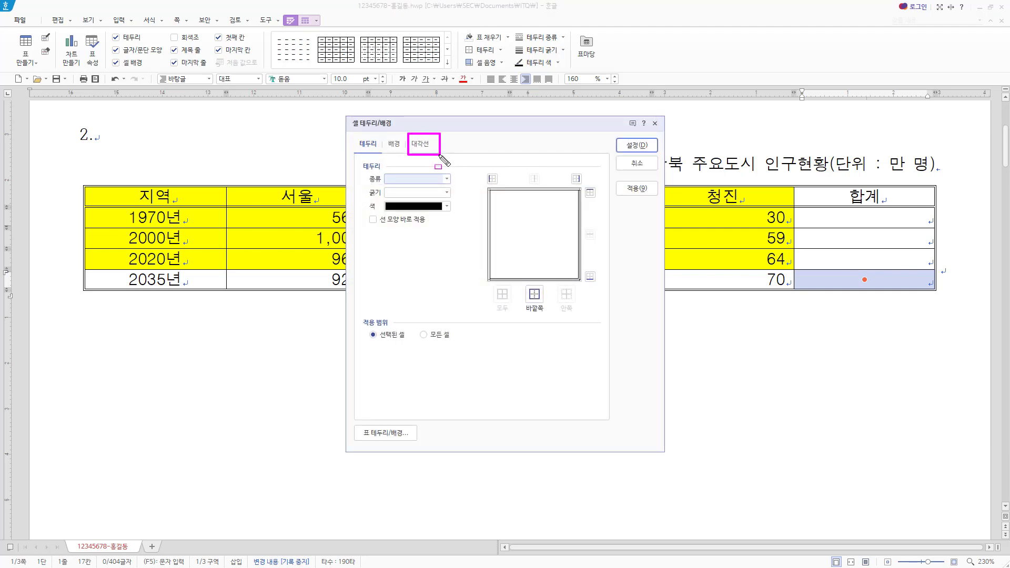
left_click(420, 146)
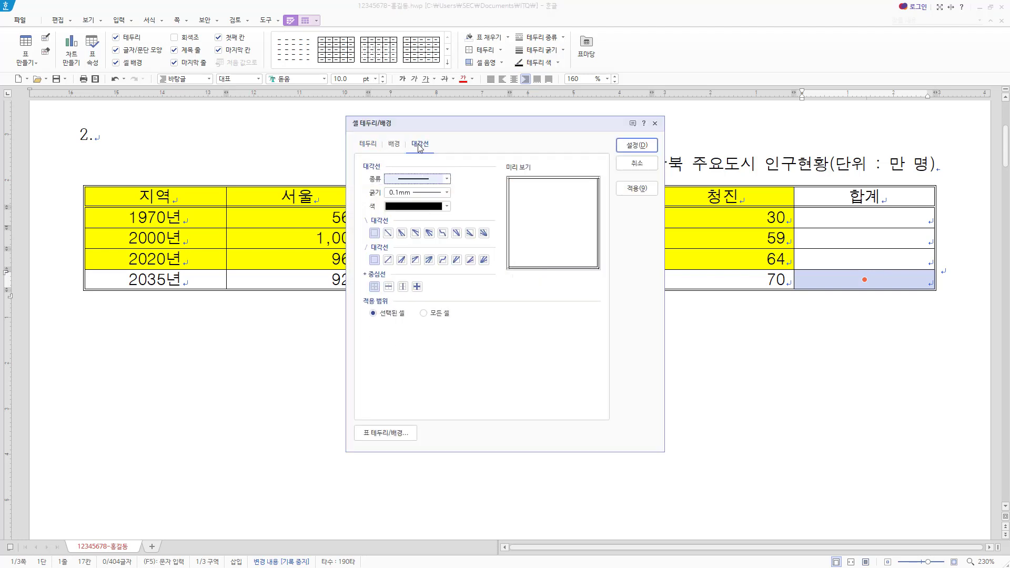
left_click(388, 233)
left_click(389, 260)
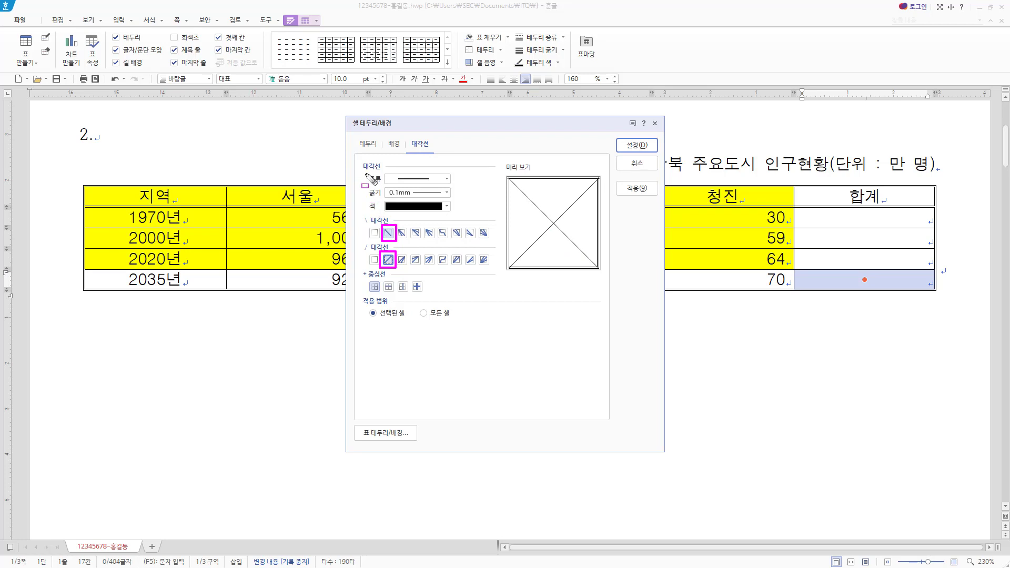
left_click_drag(365, 170, 459, 188)
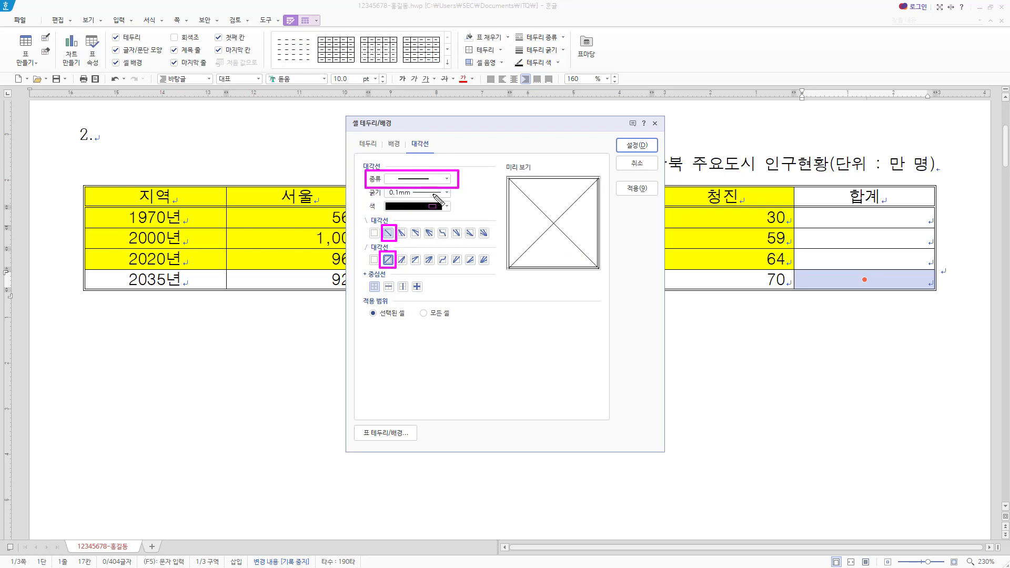
left_click(634, 147)
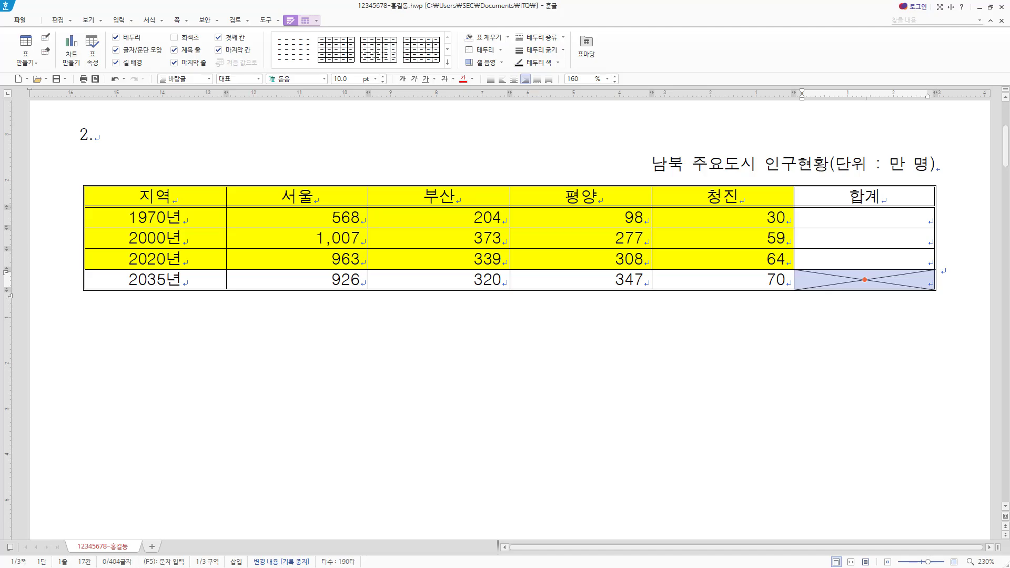
key("alt+Tab")
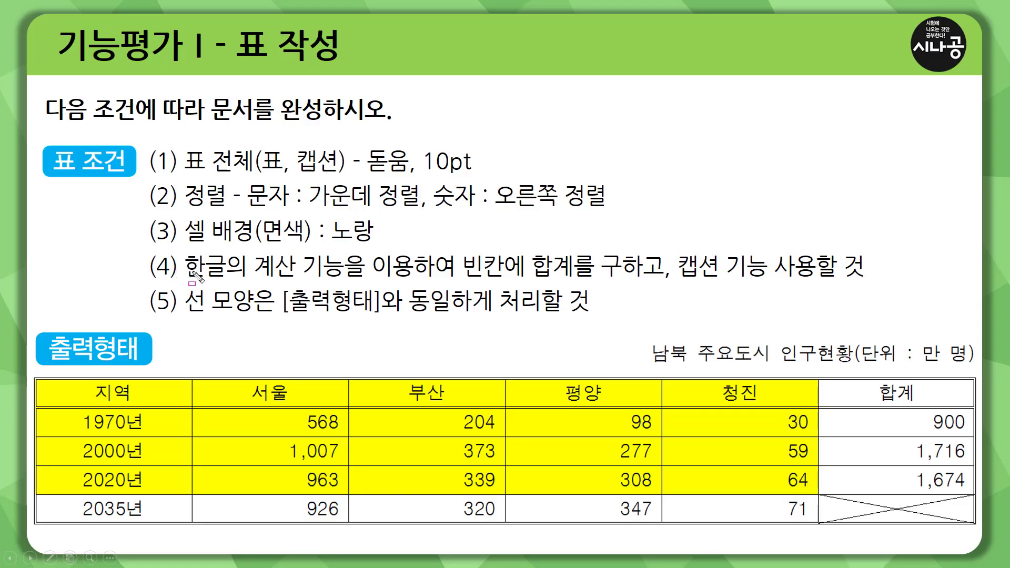
left_click_drag(253, 251, 343, 283)
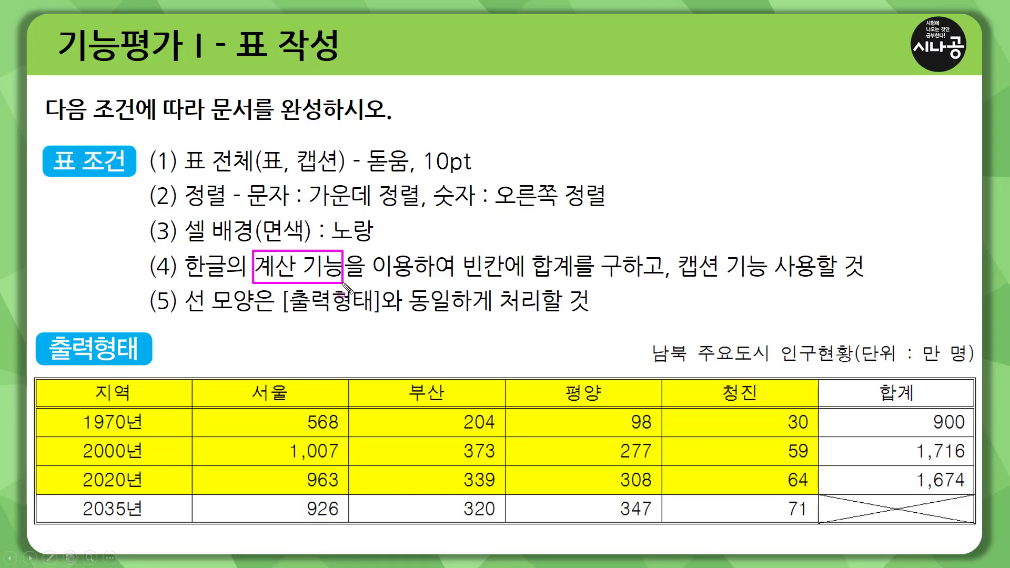
left_click_drag(459, 281, 516, 281)
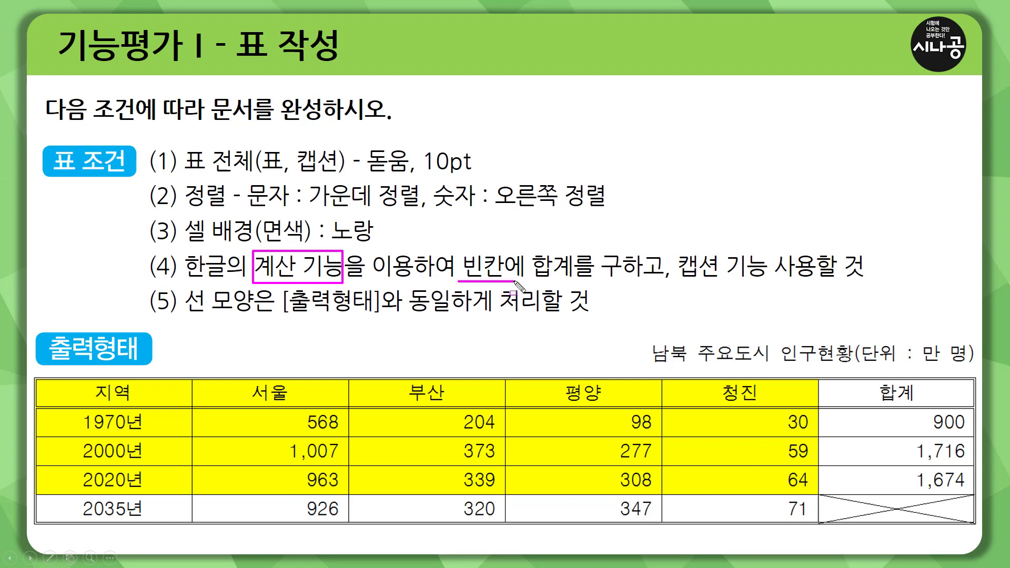
left_click_drag(533, 244, 575, 286)
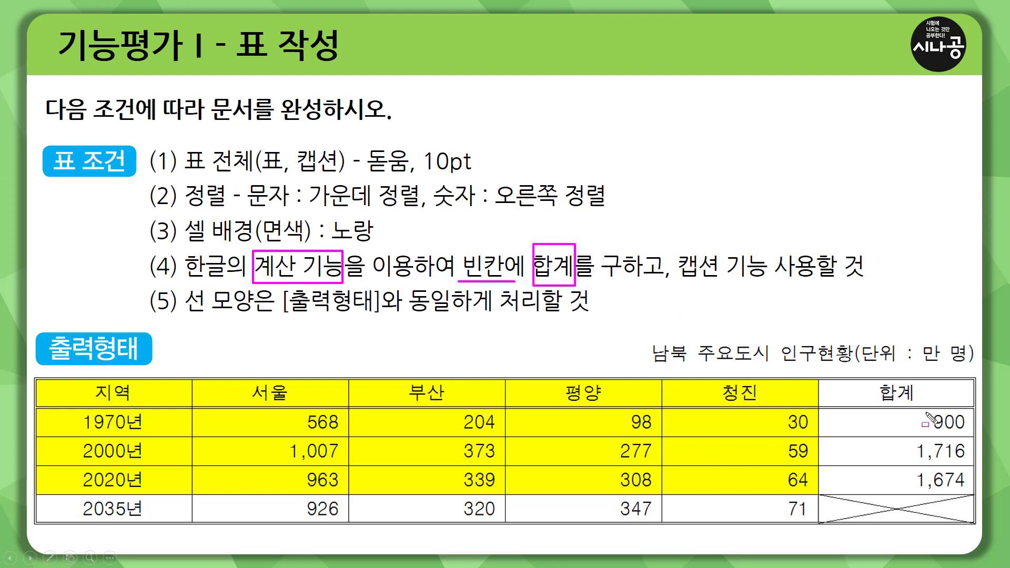
mouse_move(914, 409)
left_mouse_down()
mouse_move(967, 451)
mouse_move(968, 489)
left_mouse_up()
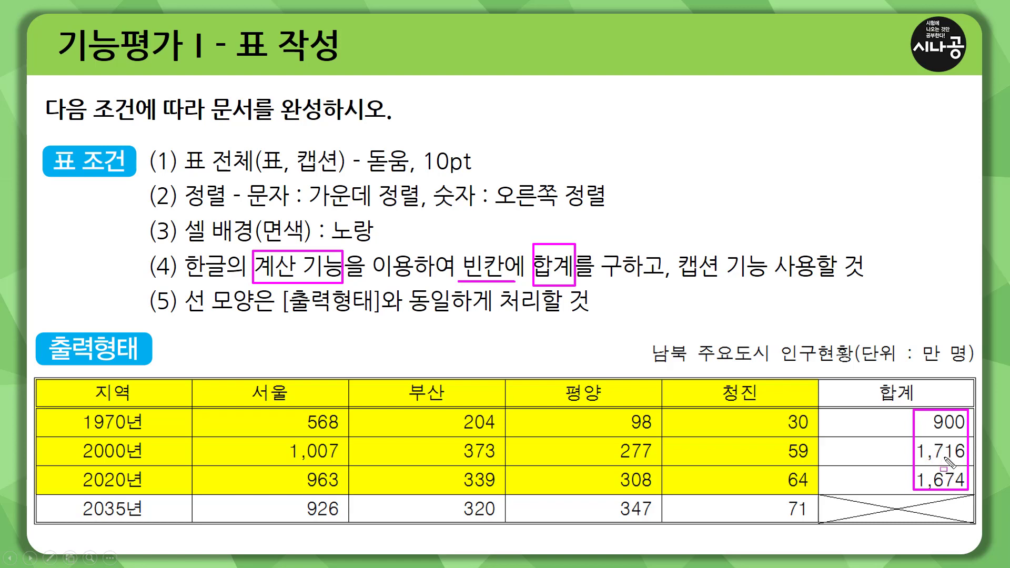
key("alt+Tab")
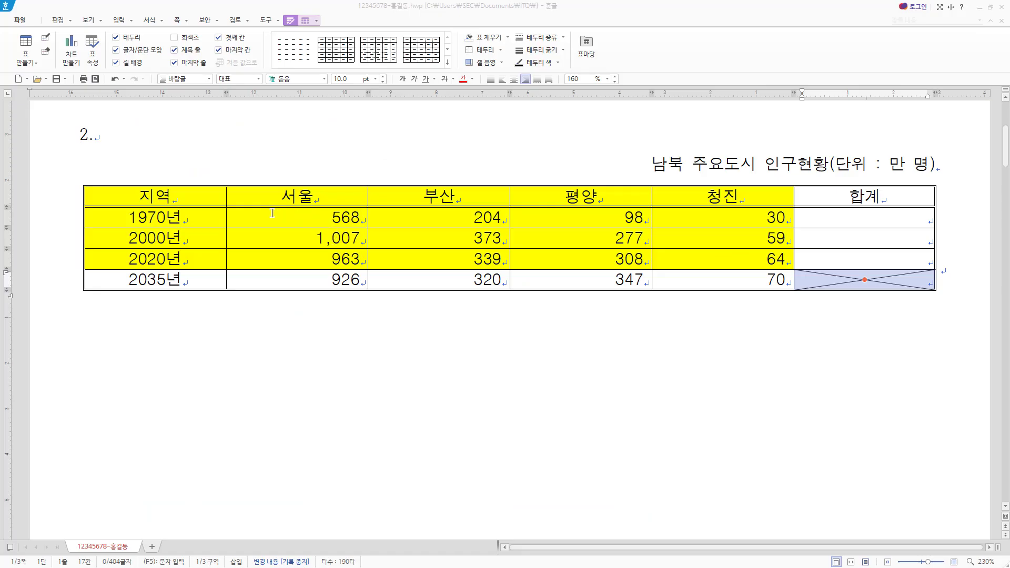
Step: Calculate block sums (블록 합계) of the four city columns into the 합계 cells for 1970년, 2000년 and 2020년
mouse_move(278, 209)
left_mouse_down()
mouse_move(345, 249)
mouse_move(358, 272)
mouse_move(790, 270)
left_mouse_up()
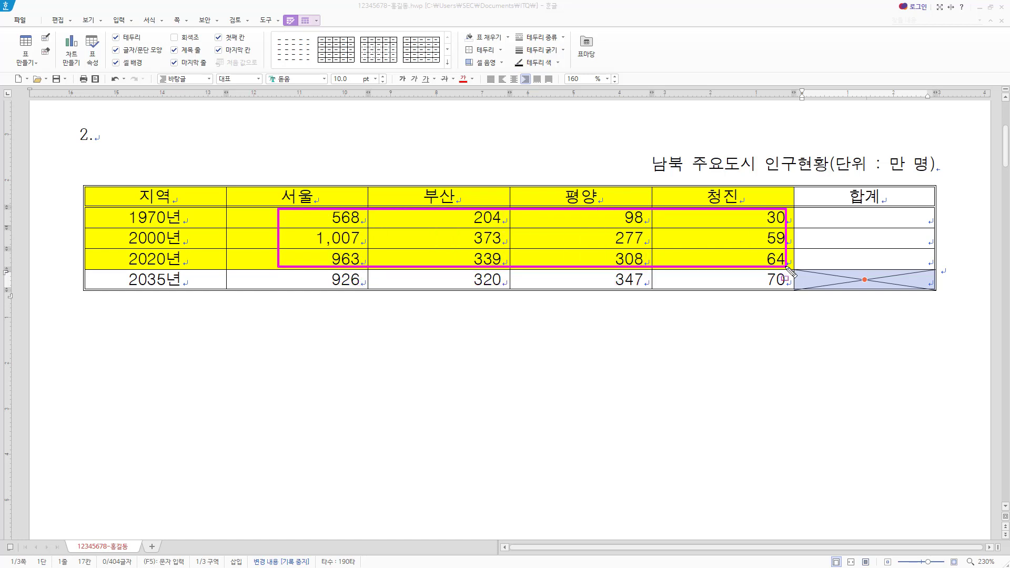
left_click_drag(851, 209, 931, 271)
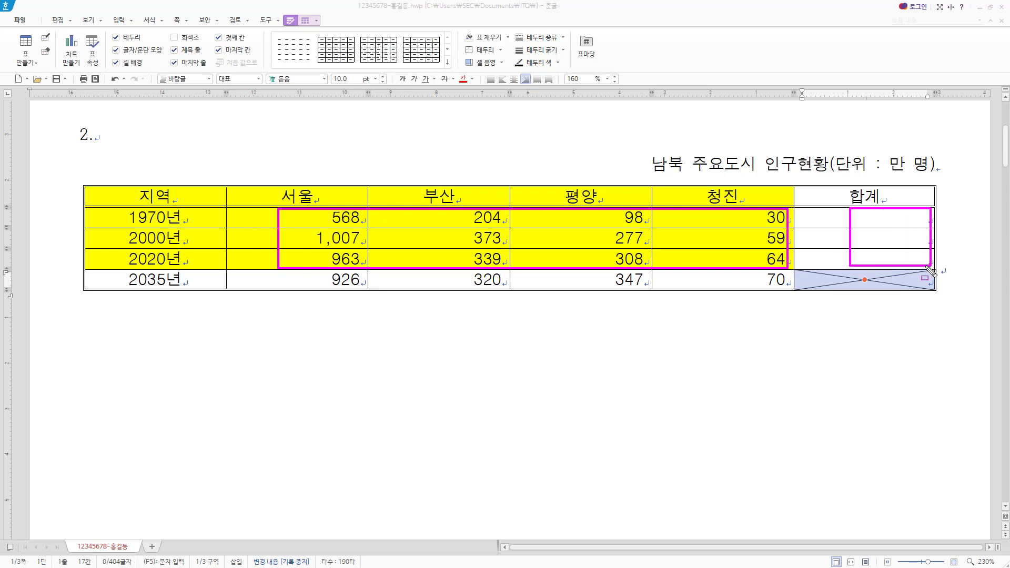
key("Escape")
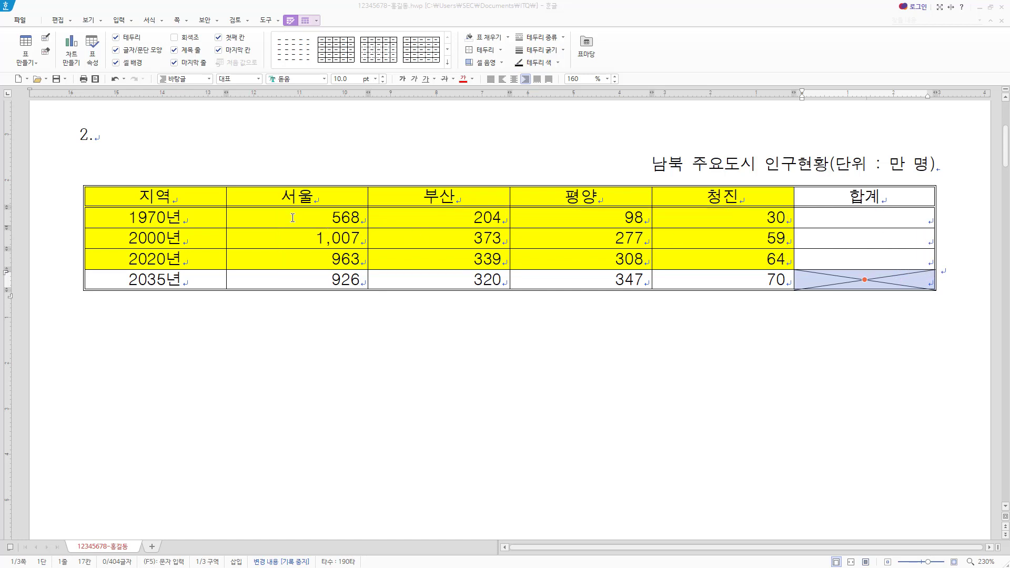
left_click_drag(292, 218, 849, 270)
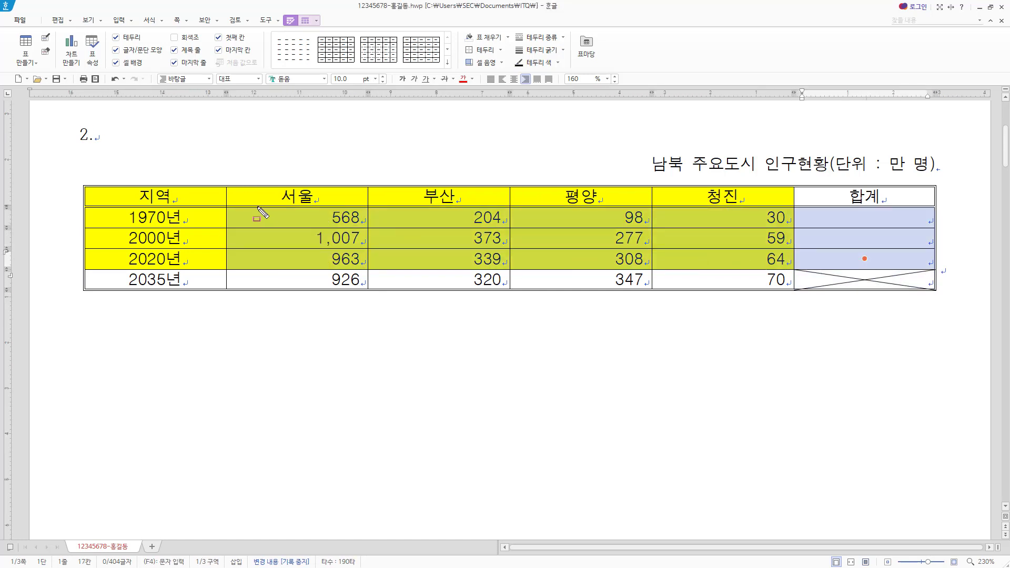
mouse_move(256, 206)
left_mouse_down()
mouse_move(749, 270)
mouse_move(931, 271)
left_mouse_up()
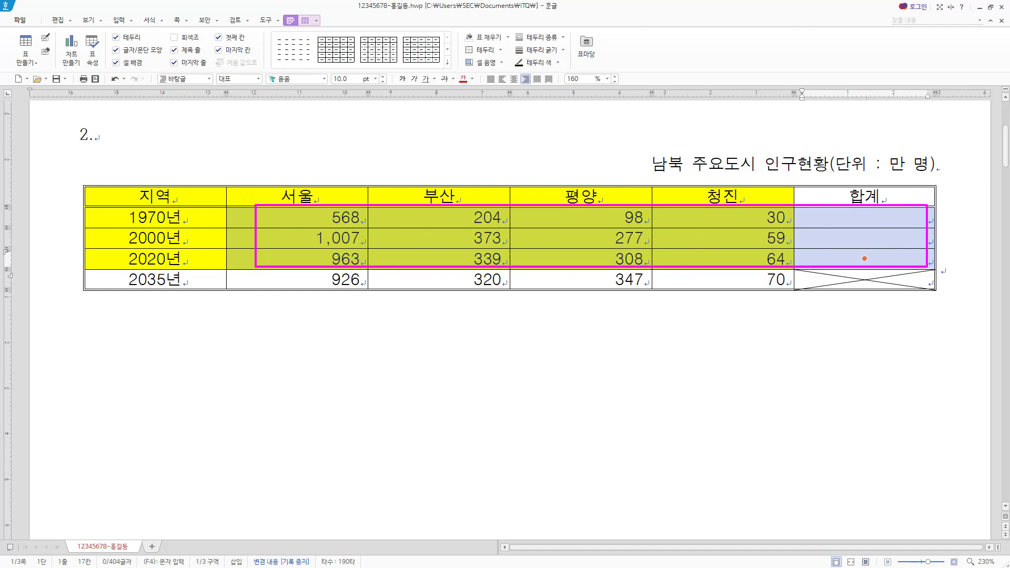
right_click(883, 218)
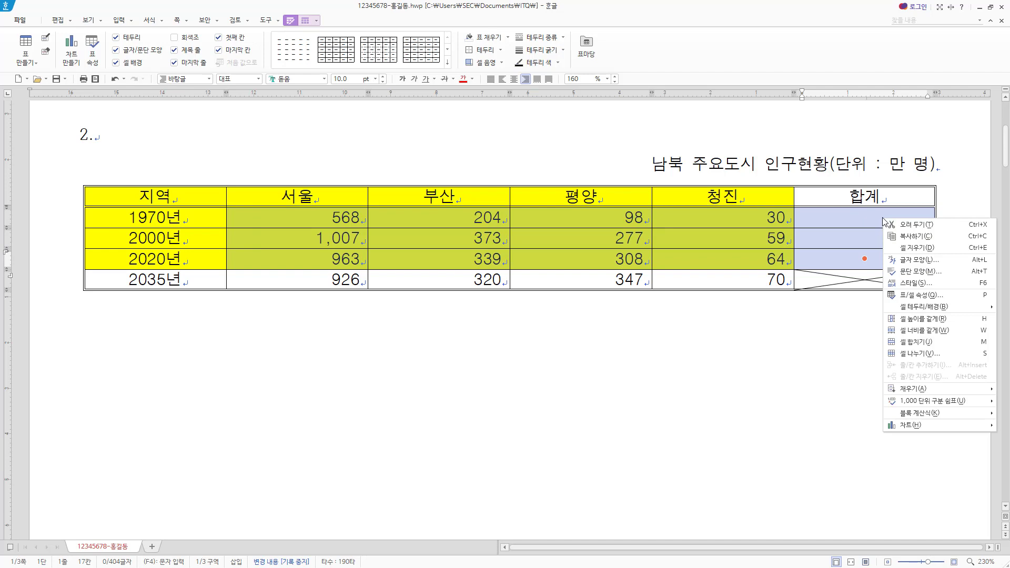
mouse_move(912, 417)
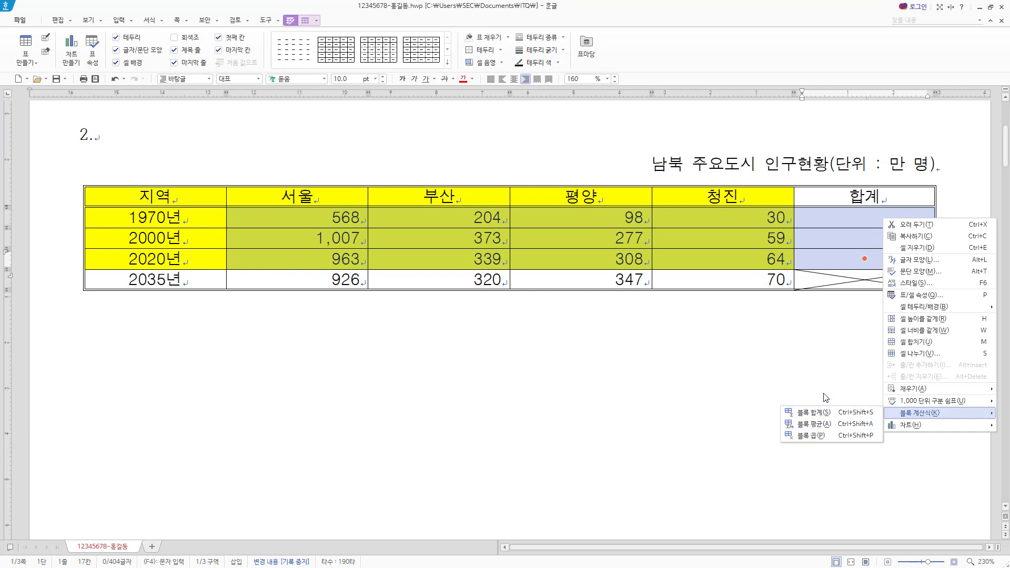
mouse_move(835, 401)
left_mouse_down()
mouse_move(884, 417)
mouse_move(881, 448)
left_mouse_up()
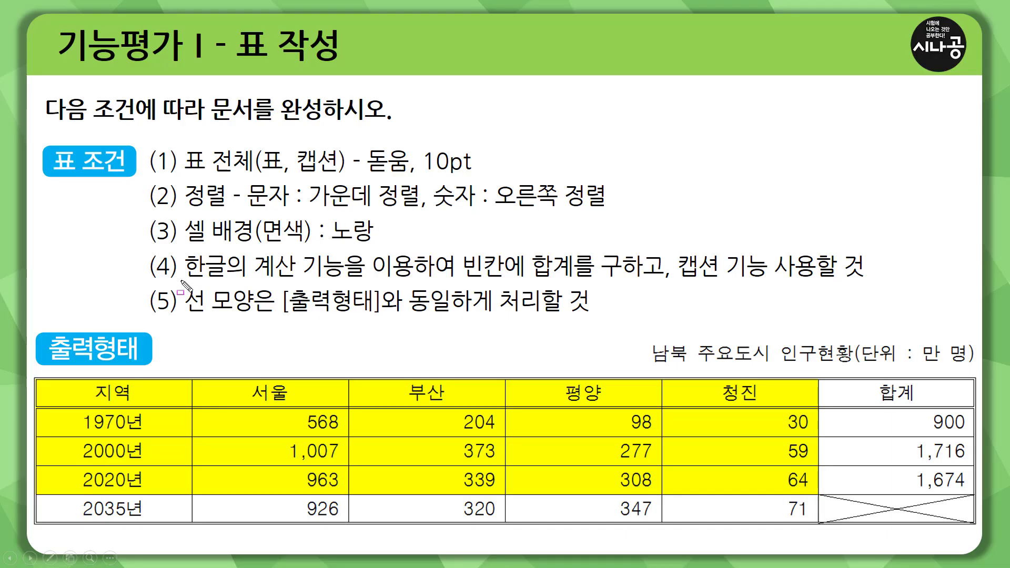
left_click_drag(180, 280, 664, 281)
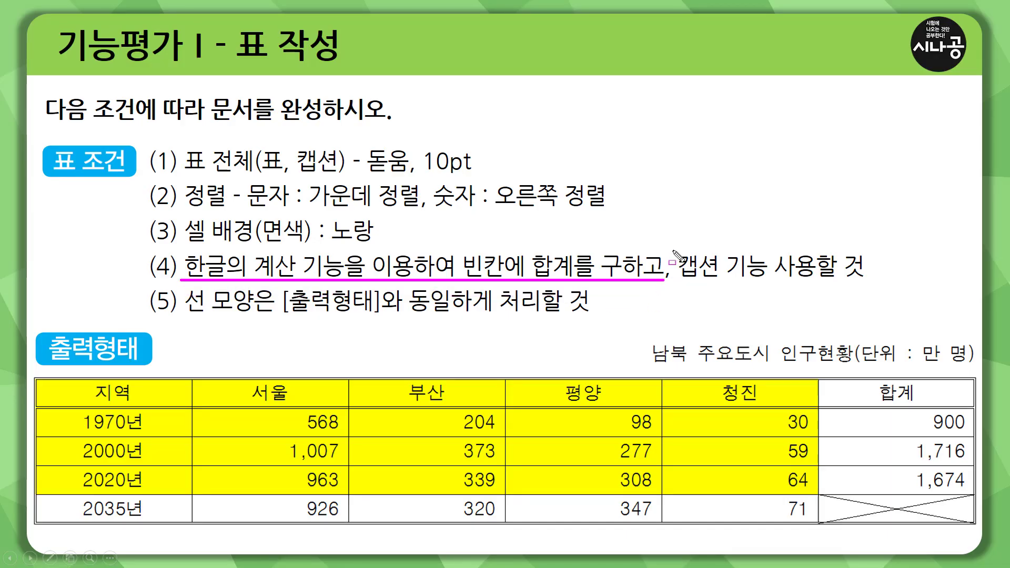
mouse_move(675, 246)
left_mouse_down()
mouse_move(691, 274)
mouse_move(782, 289)
mouse_move(873, 285)
left_mouse_up()
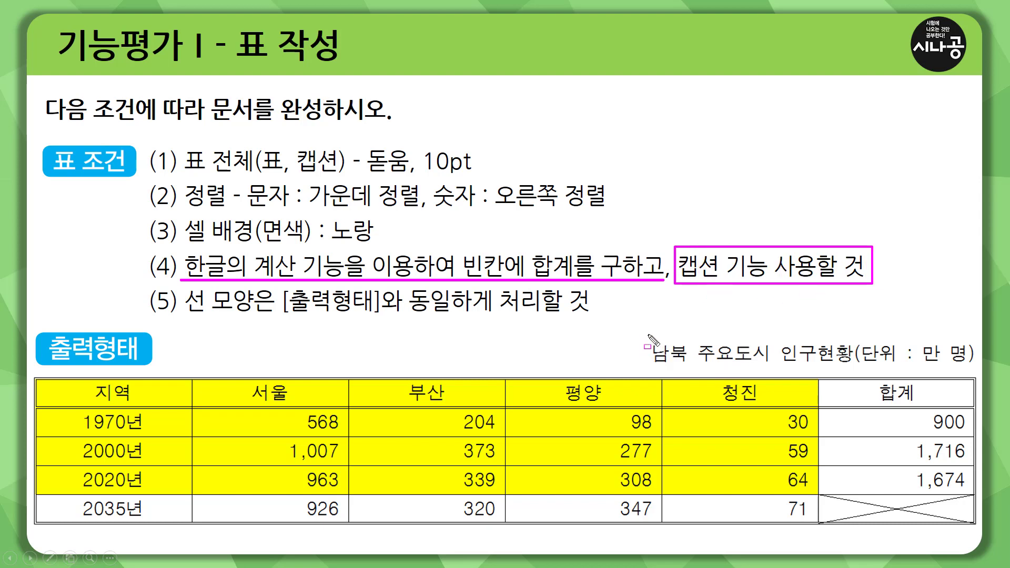
left_click_drag(649, 336, 975, 368)
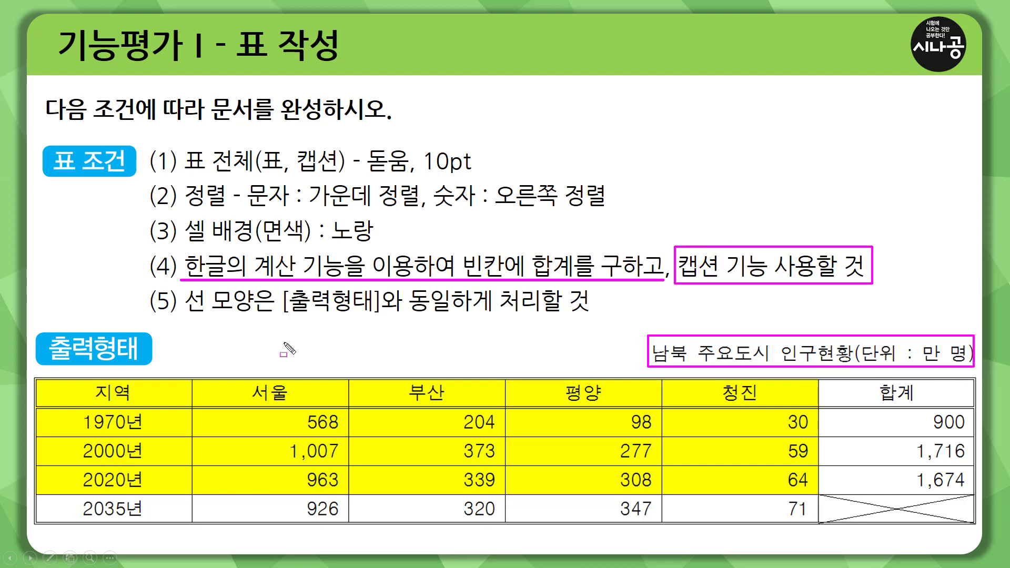
left_click_drag(183, 316, 592, 320)
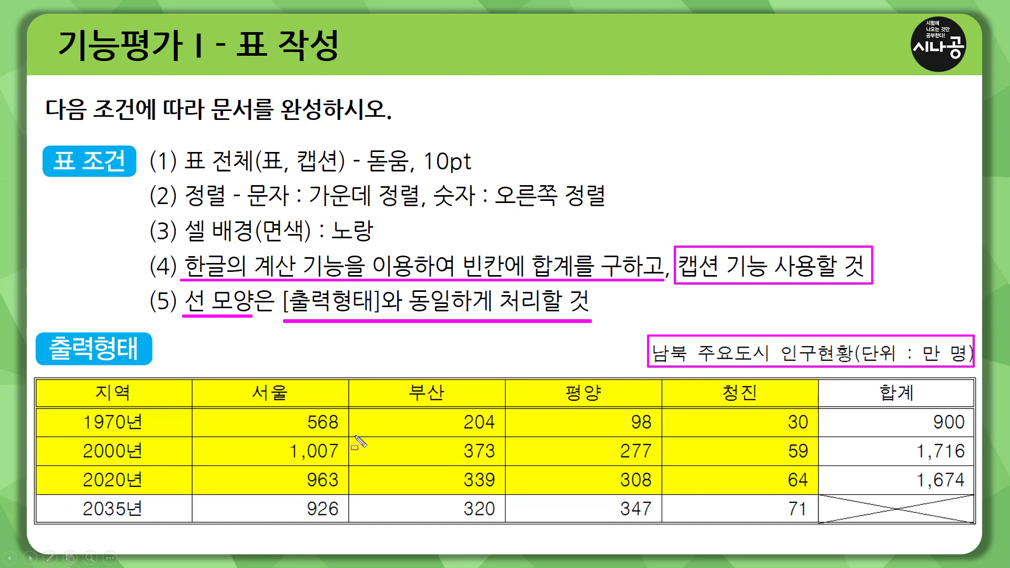
mouse_move(138, 135)
left_mouse_down()
mouse_move(158, 324)
mouse_move(877, 328)
left_mouse_up()
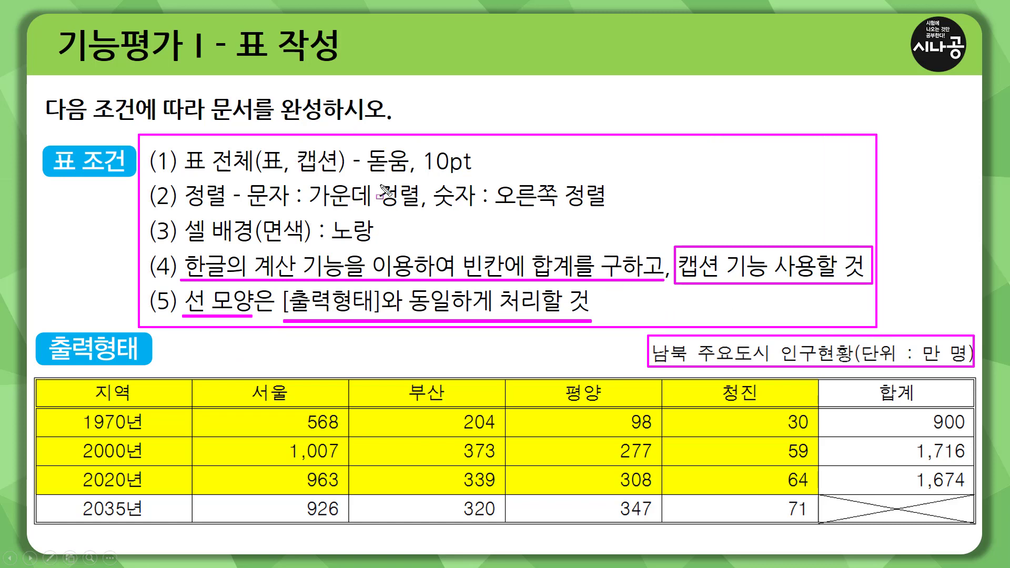
key("e")
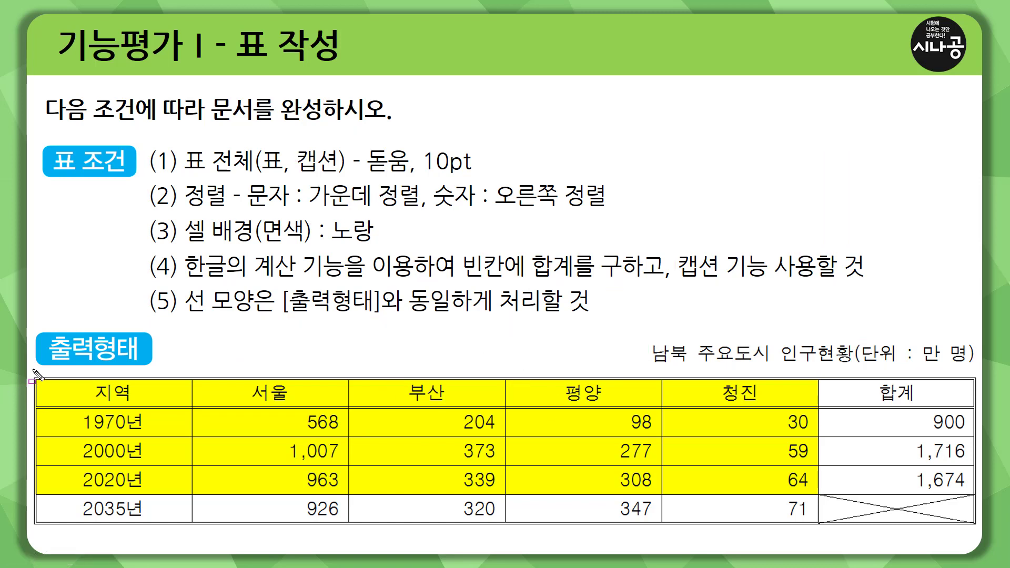
left_click_drag(33, 363, 962, 525)
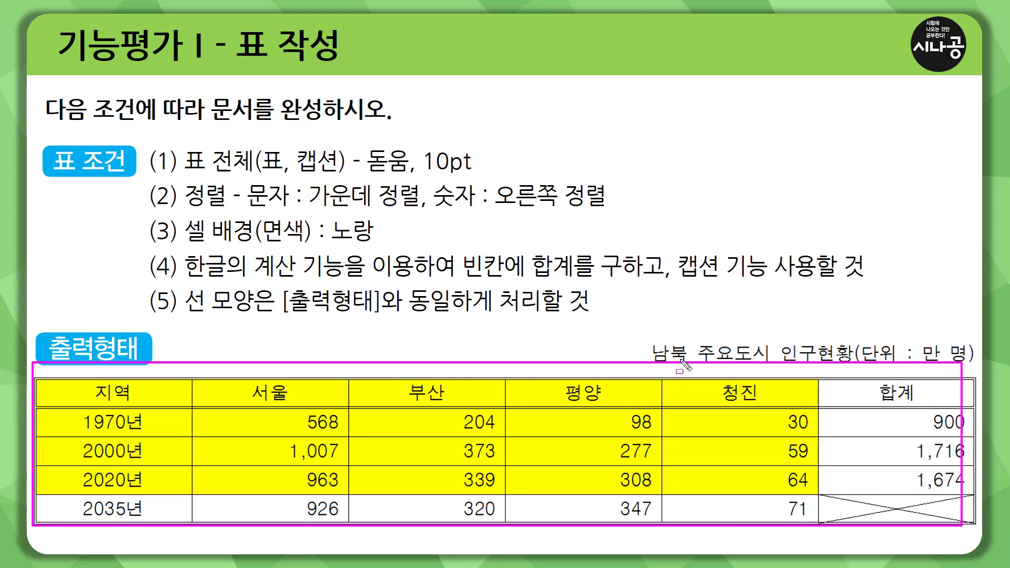
left_click_drag(651, 340, 976, 367)
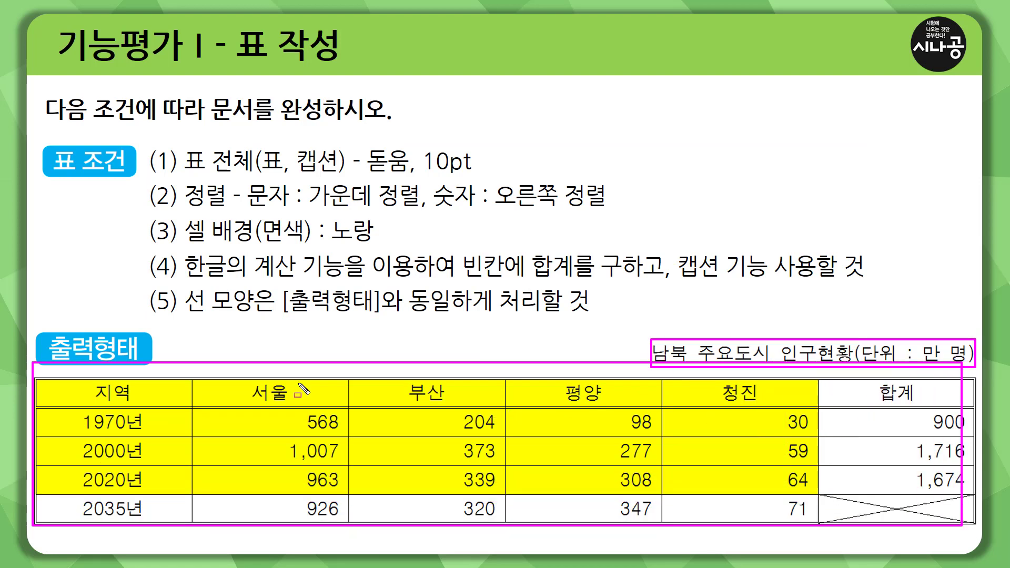
key("Escape")
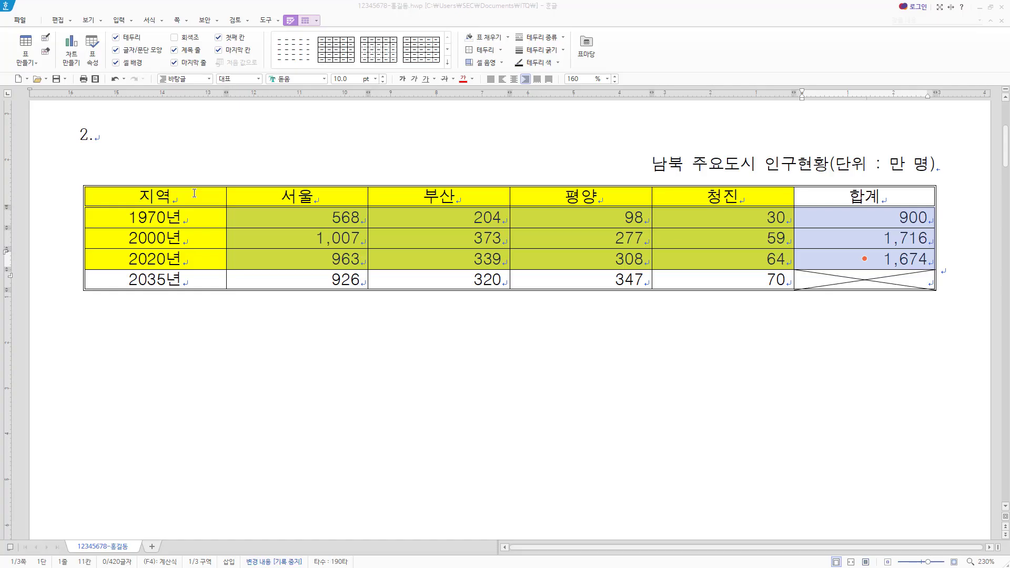
Step: Increase the row height of the whole population table by one increment
left_click_drag(155, 197, 840, 287)
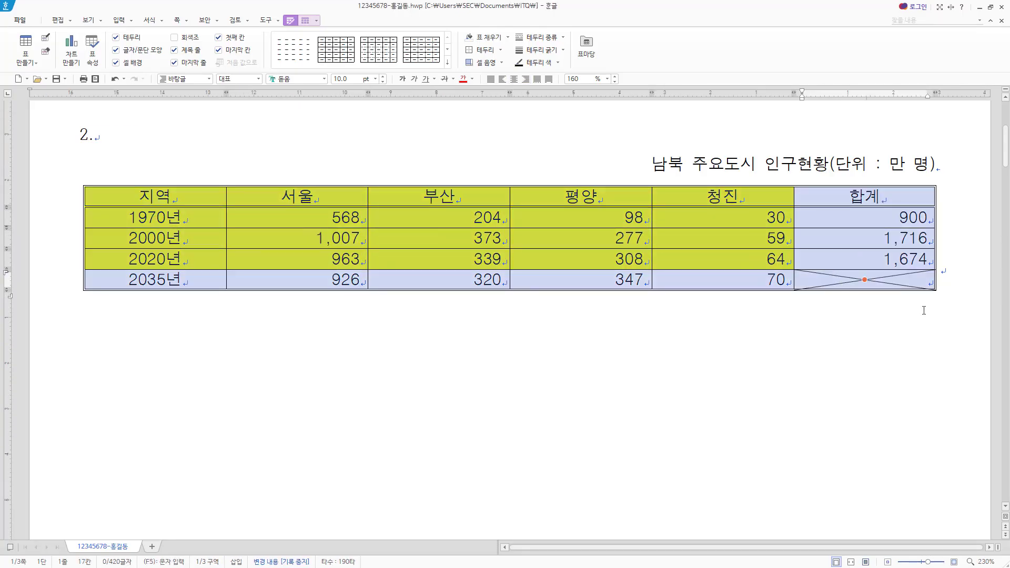
key("ctrl+Down")
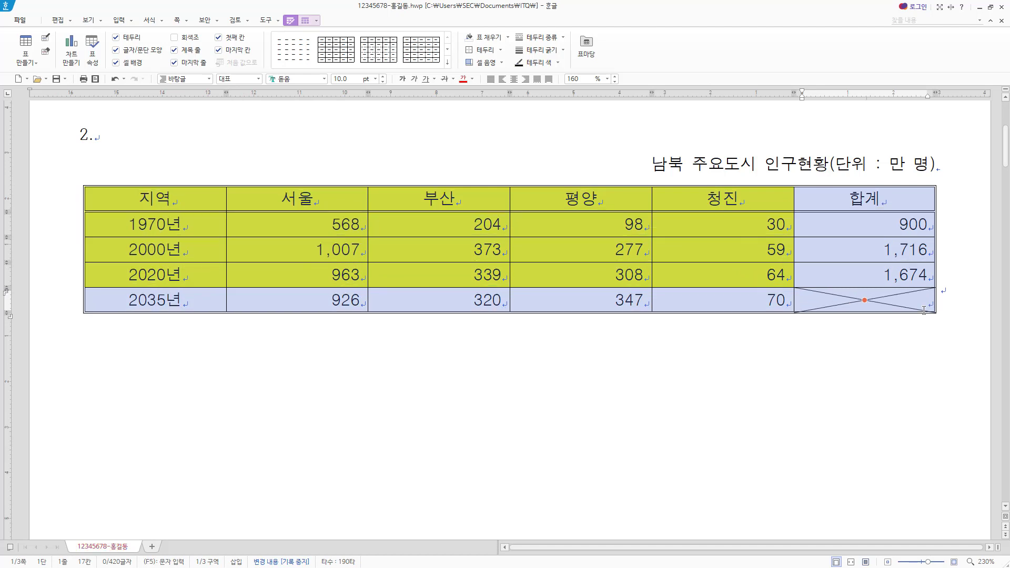
Step: Narrow the columns of the whole population table slightly and clear the cell selection
key("ctrl+Left")
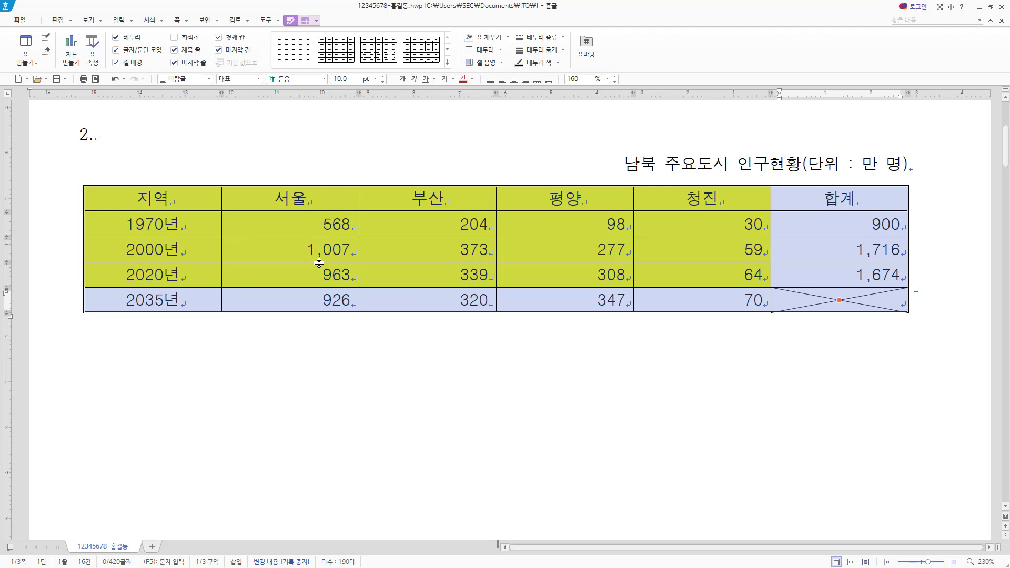
key("Escape")
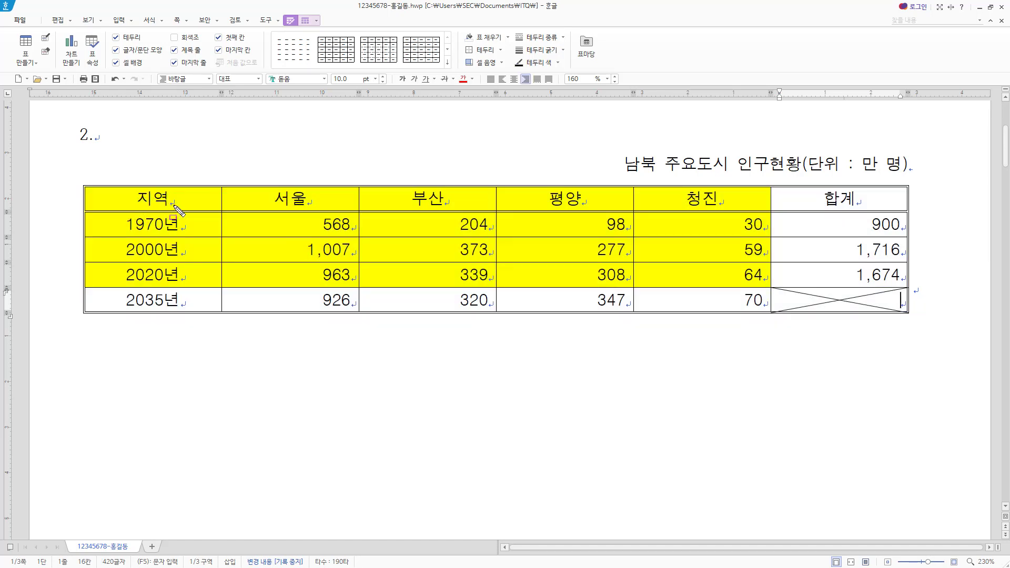
left_click_drag(127, 214, 186, 317)
mouse_move(179, 231)
left_mouse_down()
mouse_move(228, 235)
mouse_move(211, 251)
mouse_move(206, 304)
left_mouse_up()
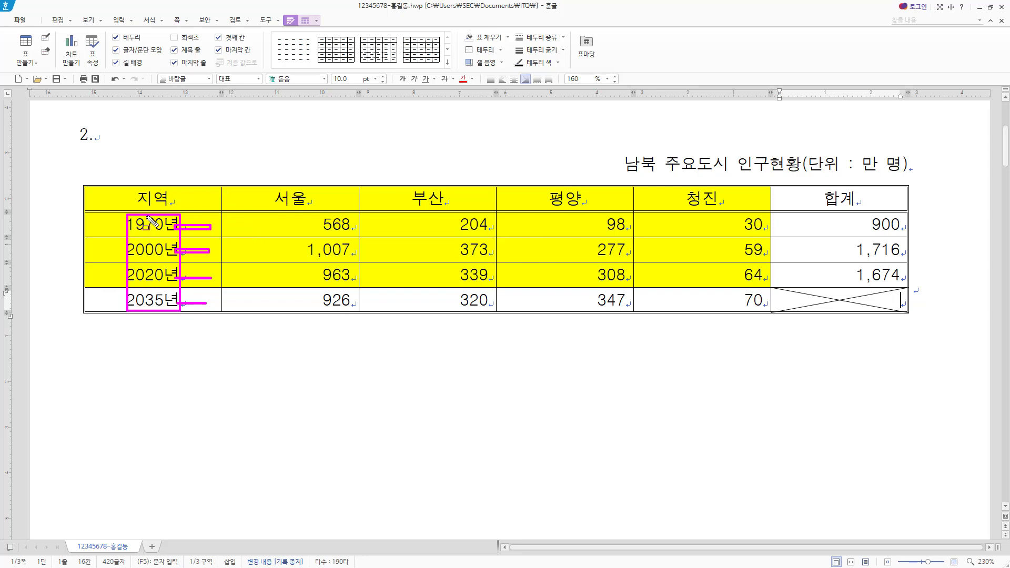
left_click_drag(217, 182, 227, 311)
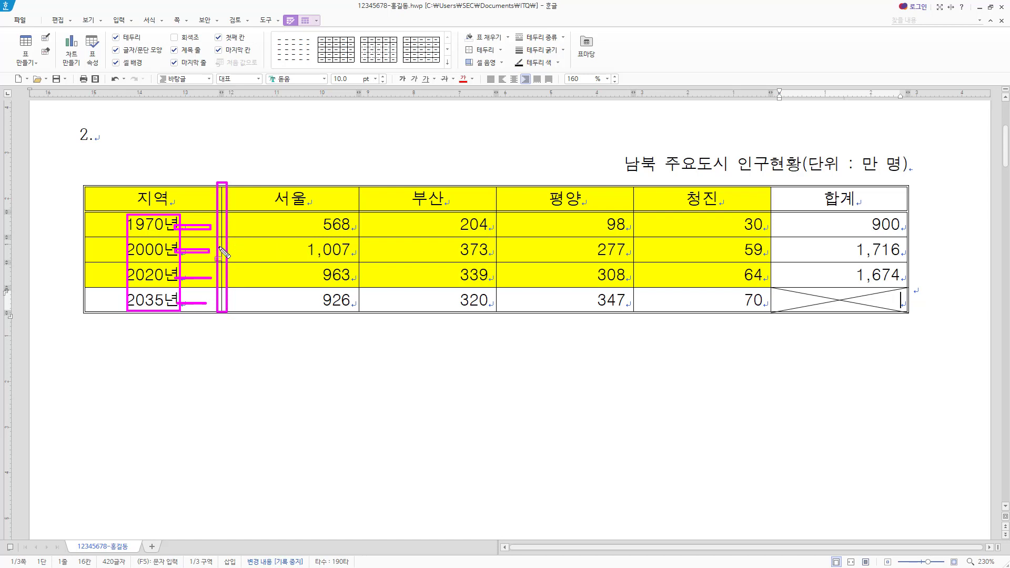
key("Escape")
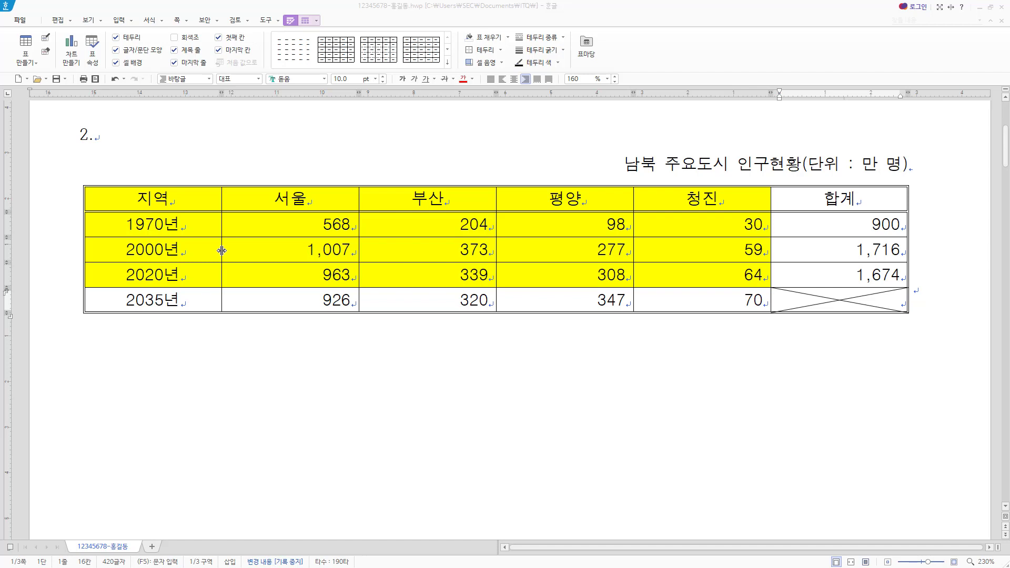
Step: Try widening the 지역 and 서울 columns by shifting their right borders, and undo the width changes
left_click_drag(222, 250, 286, 255)
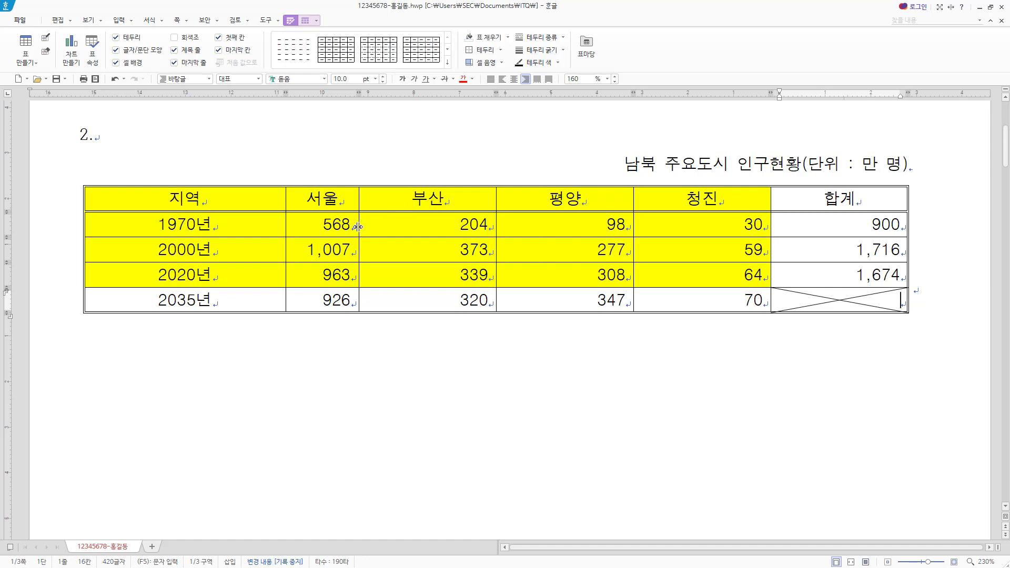
left_click_drag(358, 227, 418, 230)
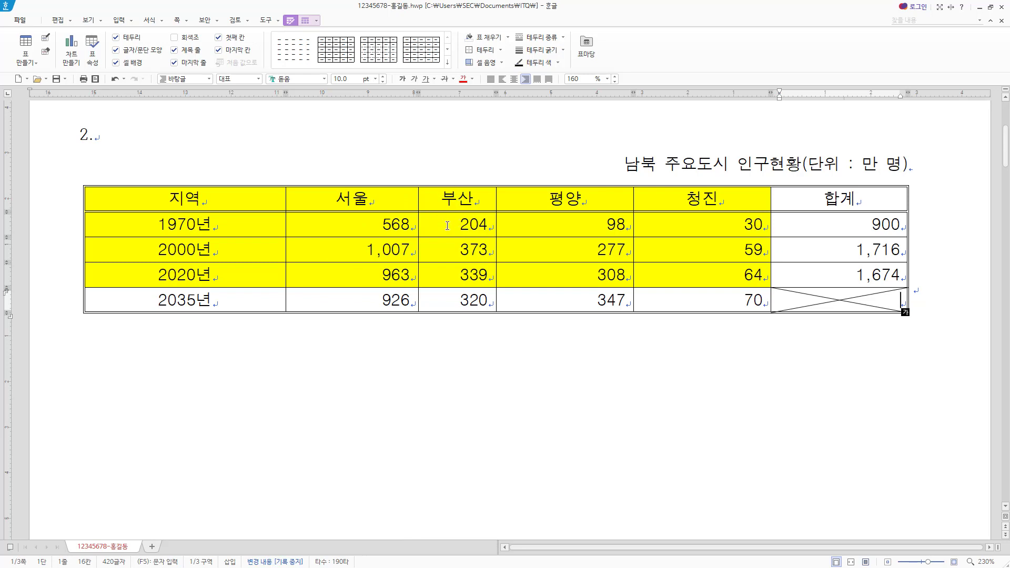
key("ctrl+z")
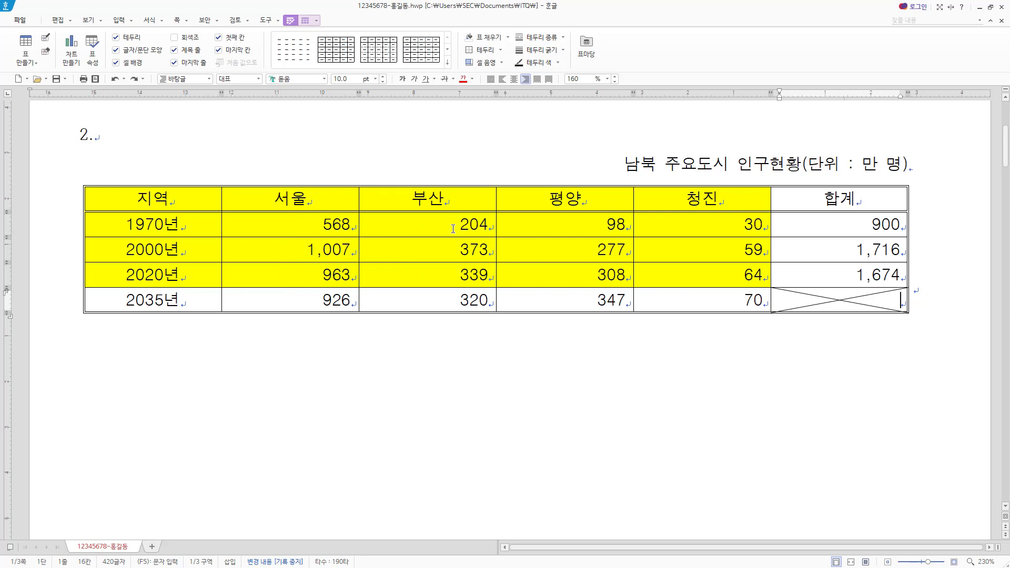
key("Hangul")
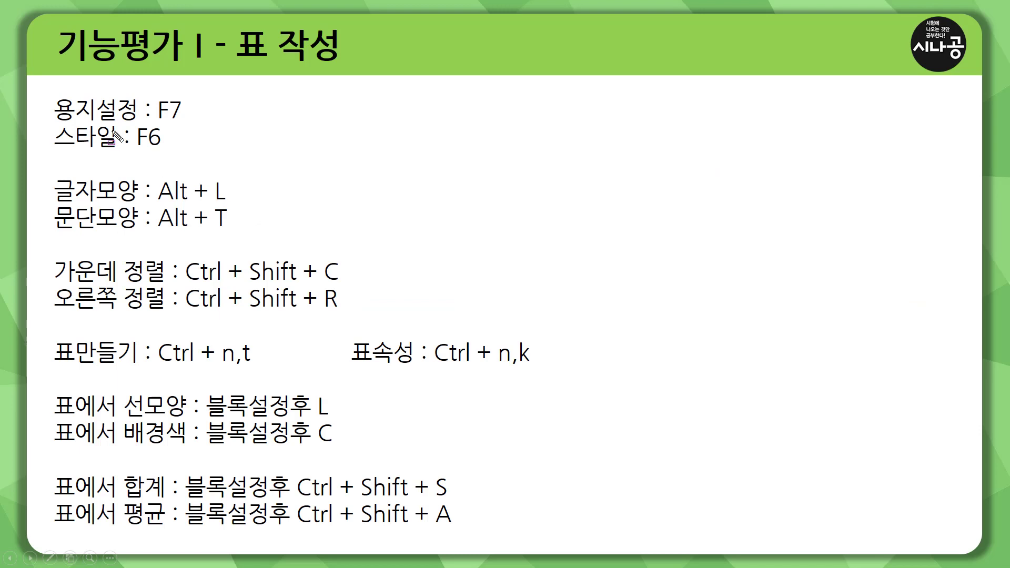
key("ctrl+p")
mouse_move(48, 106)
left_mouse_down()
mouse_move(47, 124)
mouse_move(186, 122)
left_mouse_up()
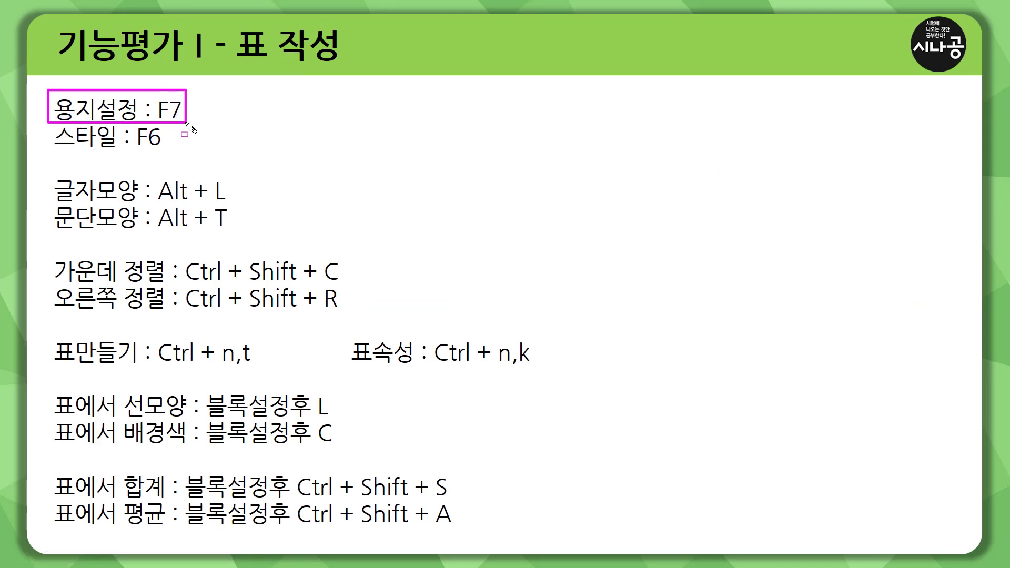
mouse_move(51, 124)
left_mouse_down()
mouse_move(58, 143)
mouse_move(175, 156)
left_mouse_up()
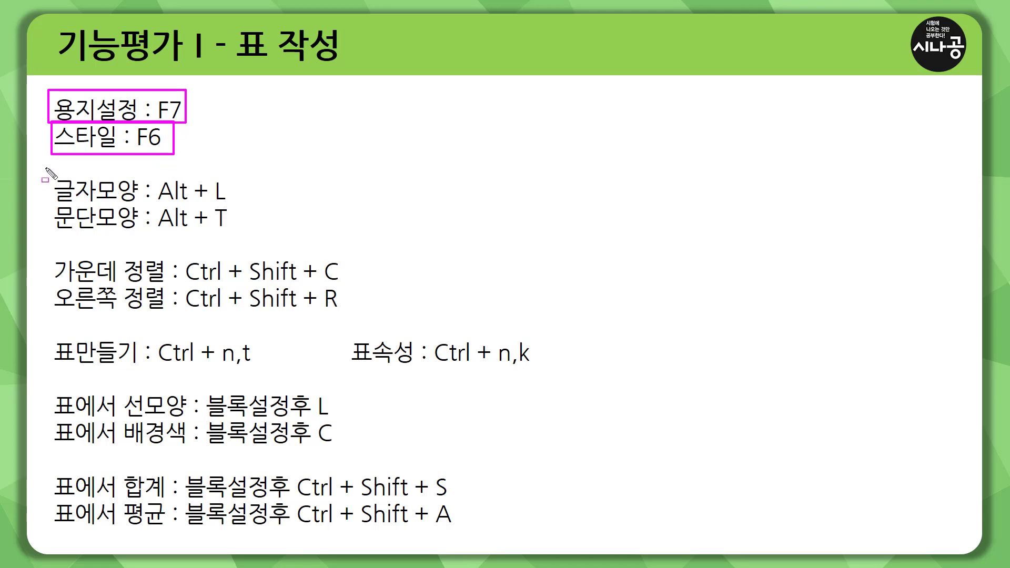
mouse_move(47, 169)
left_mouse_down()
mouse_move(128, 220)
mouse_move(241, 239)
left_mouse_up()
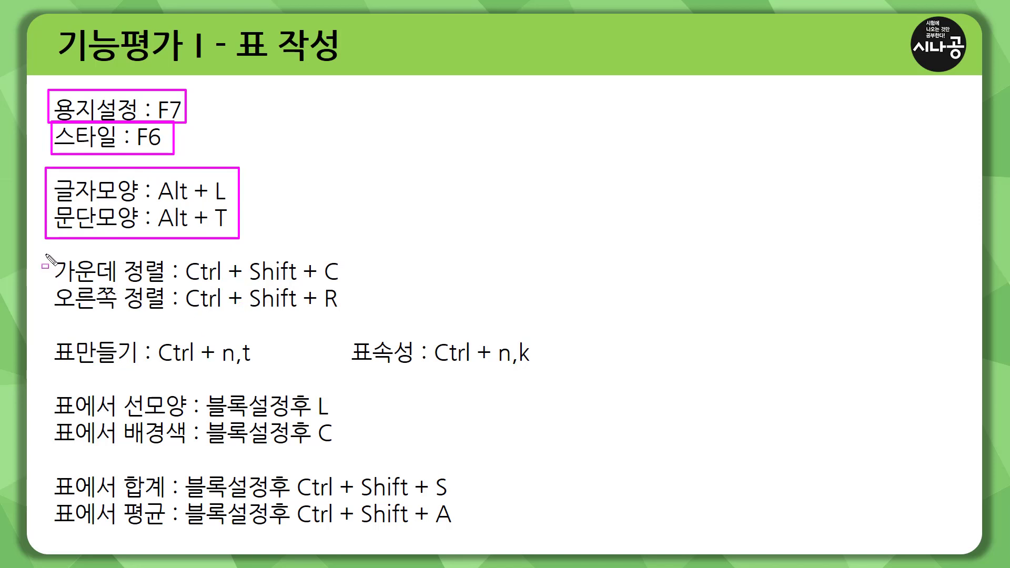
mouse_move(46, 255)
left_mouse_down()
mouse_move(176, 289)
mouse_move(166, 287)
left_mouse_up()
left_click_drag(321, 283, 348, 283)
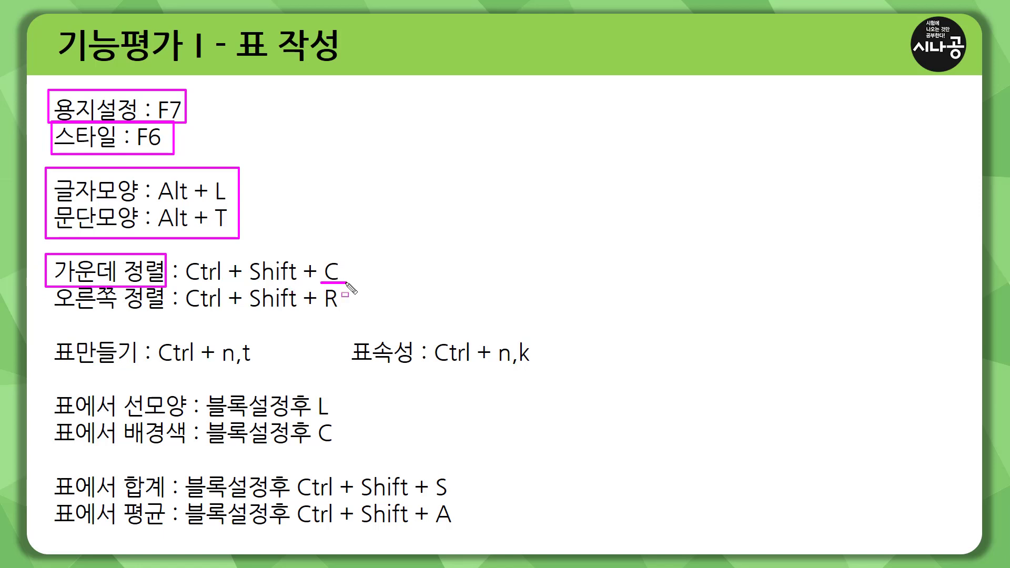
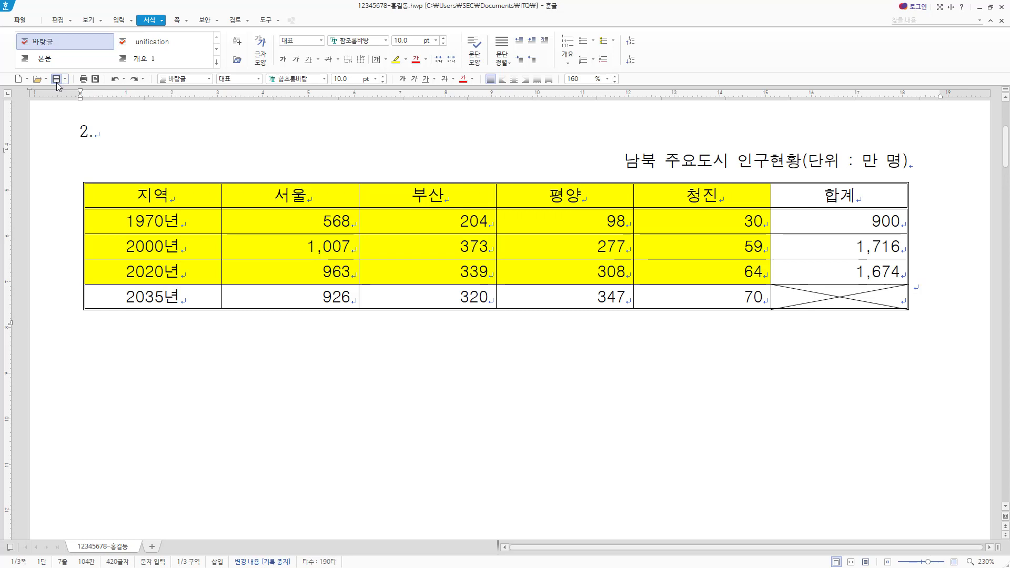
Step: Save the document
left_click(57, 81)
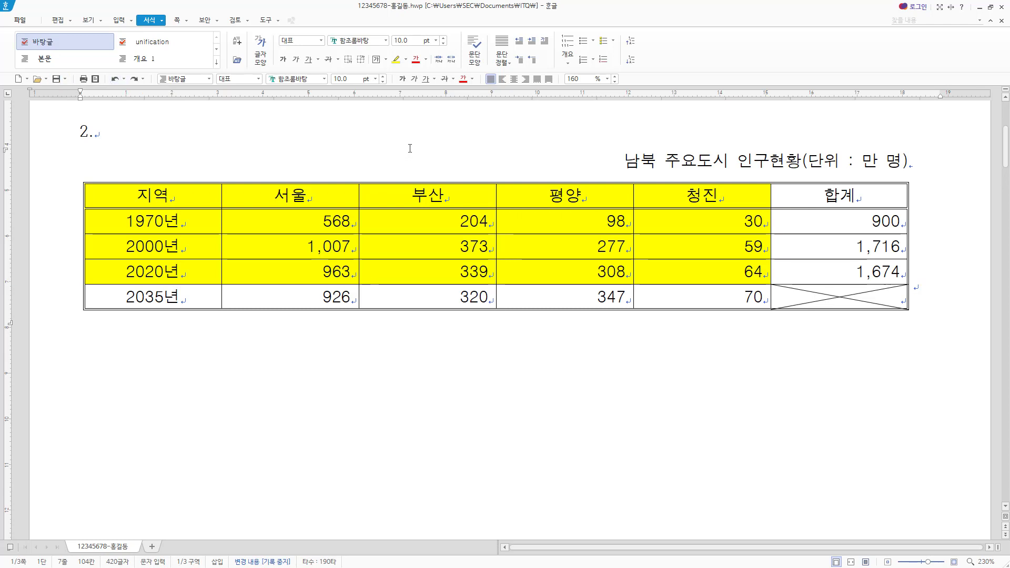
left_click(56, 80)
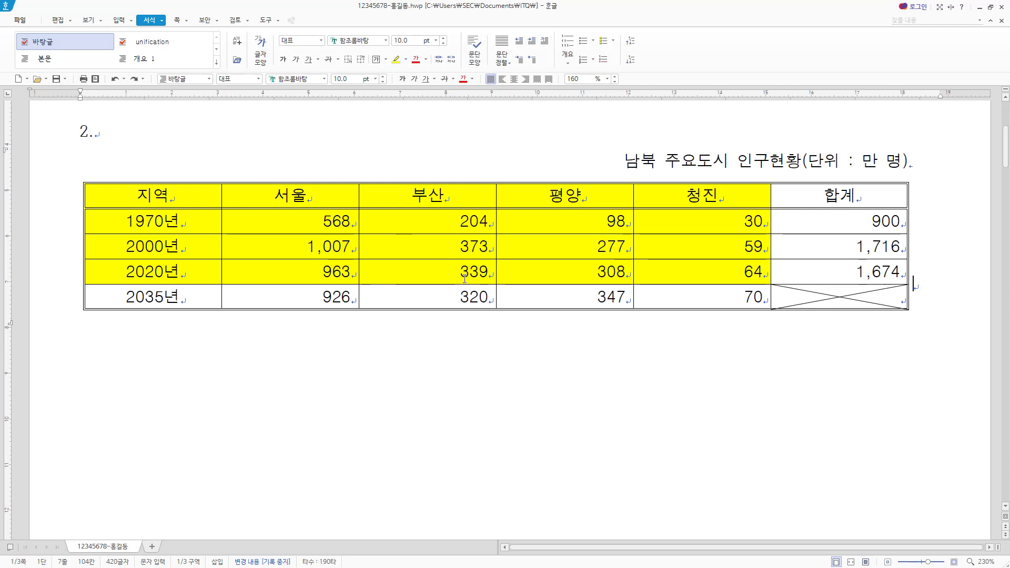
Step: Insert a clustered column chart from the yellow table cells, 지역 through 청진 down to 2020년, and close its data editor
left_click_drag(192, 196, 708, 271)
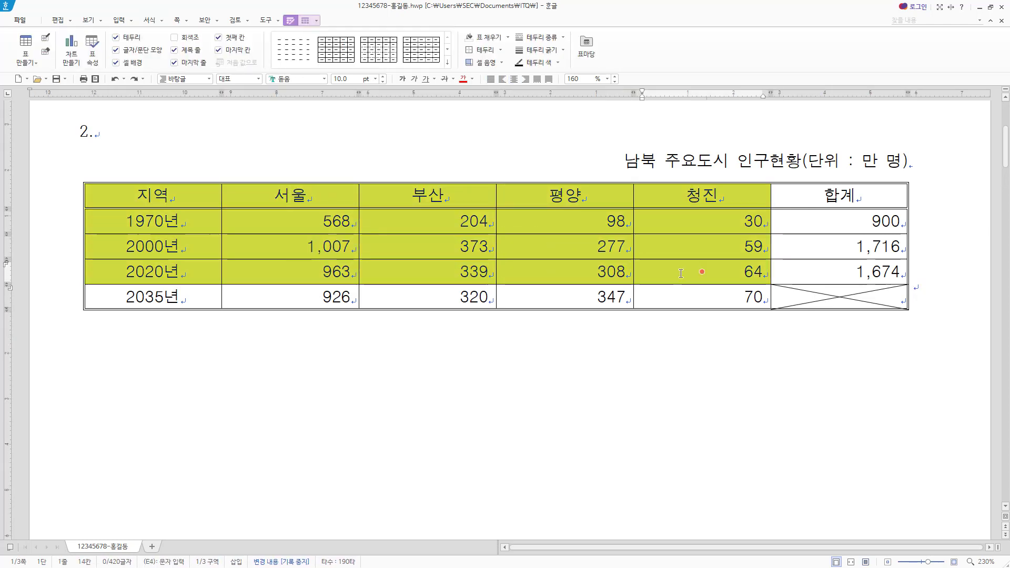
right_click(461, 198)
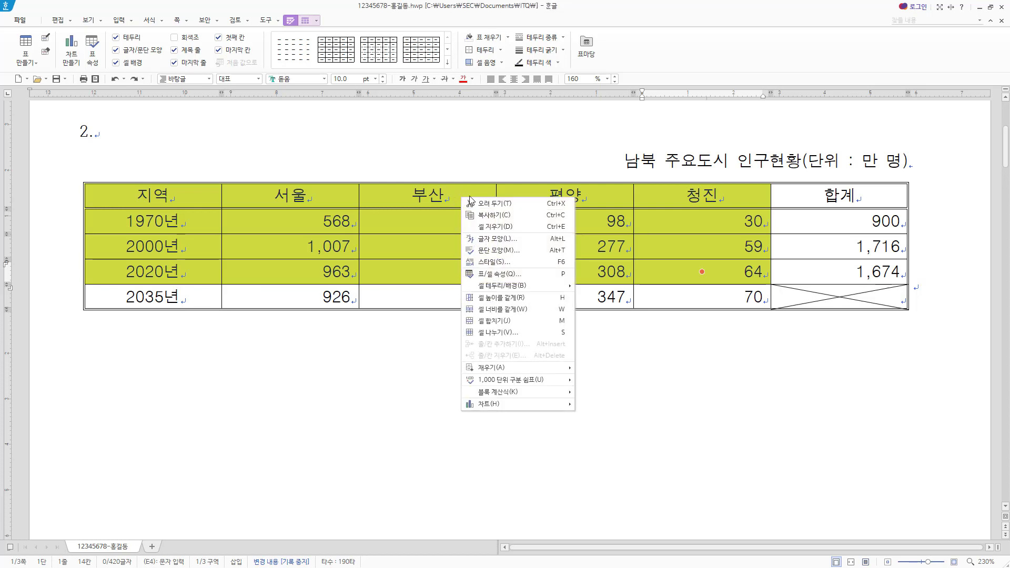
mouse_move(507, 407)
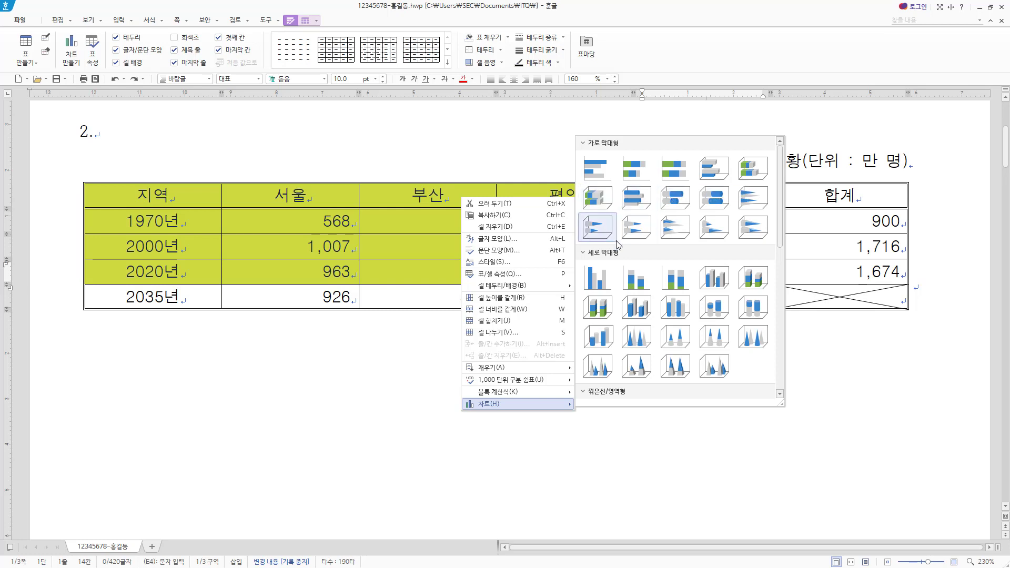
left_click(609, 279)
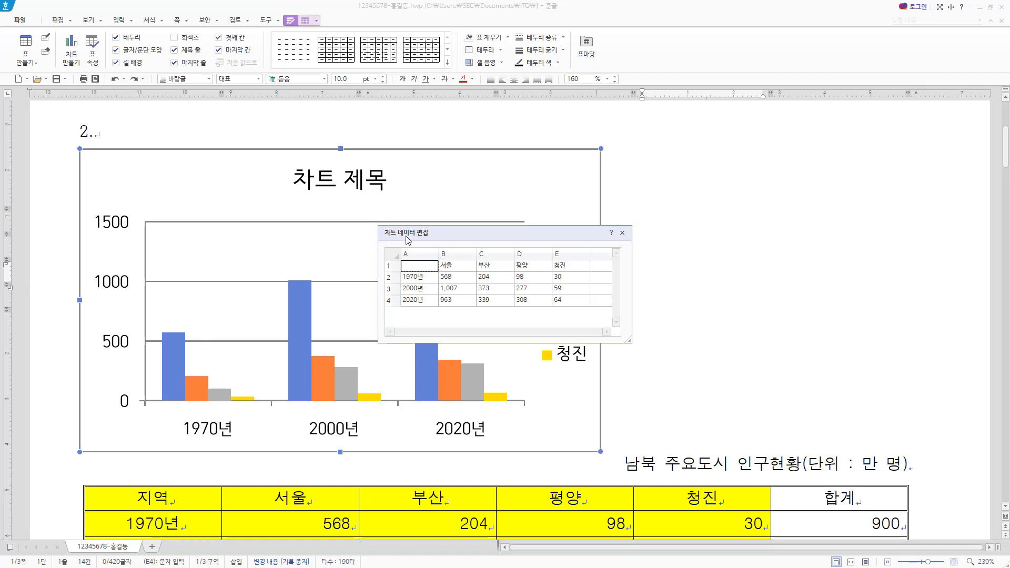
mouse_move(379, 225)
left_mouse_down()
mouse_move(579, 337)
mouse_move(633, 344)
left_mouse_up()
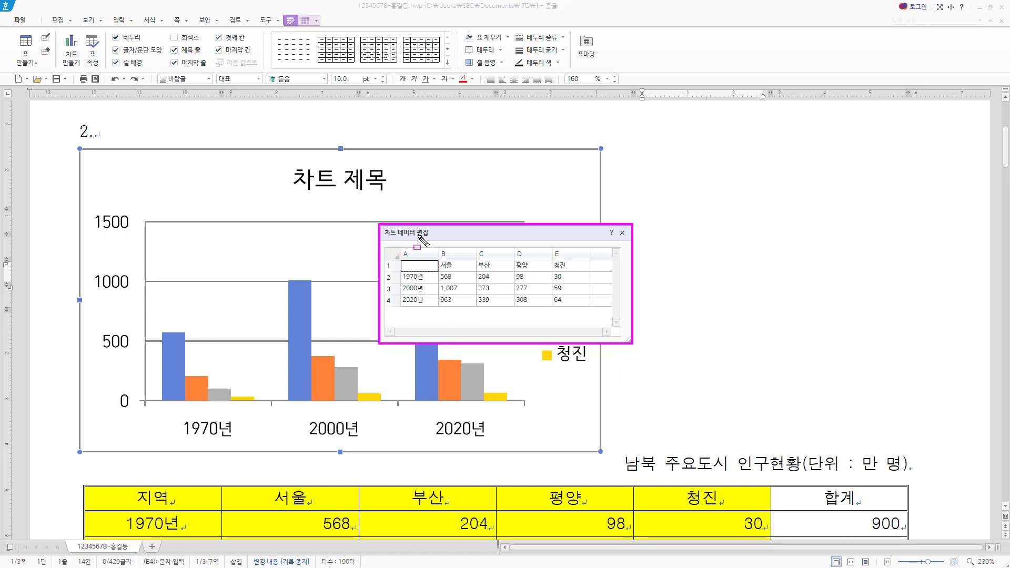
left_click(623, 233)
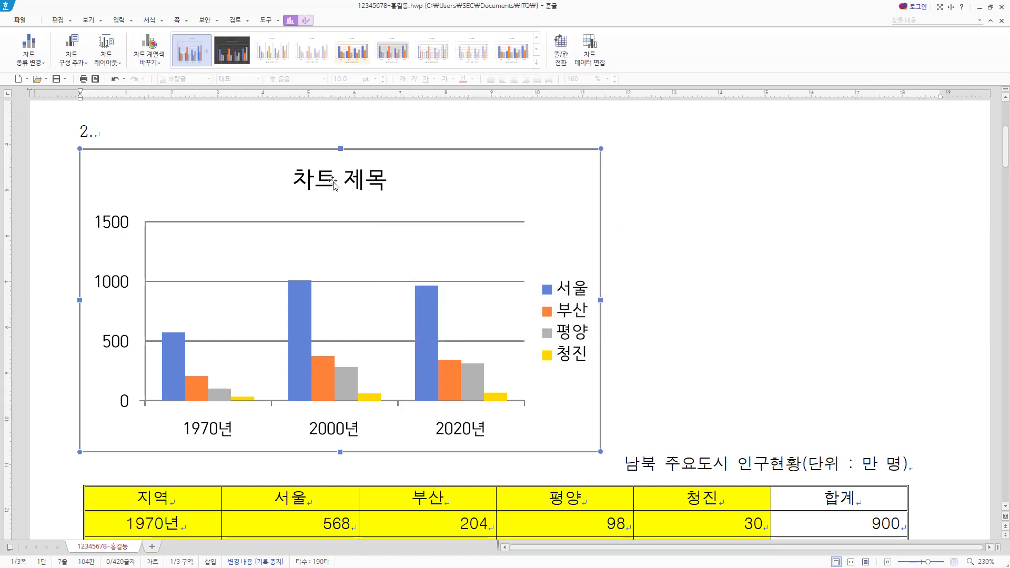
left_click(389, 190)
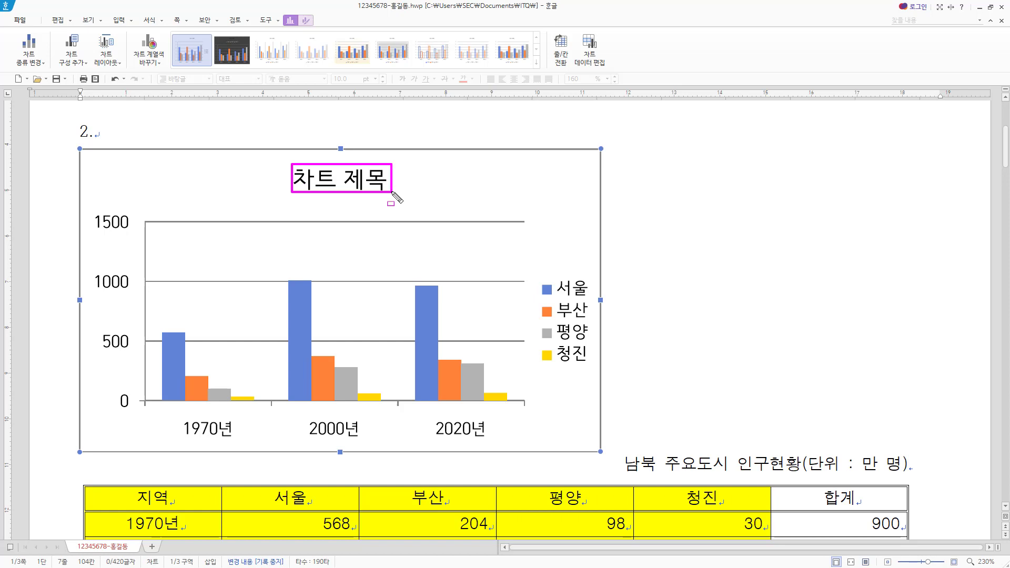
key("Escape")
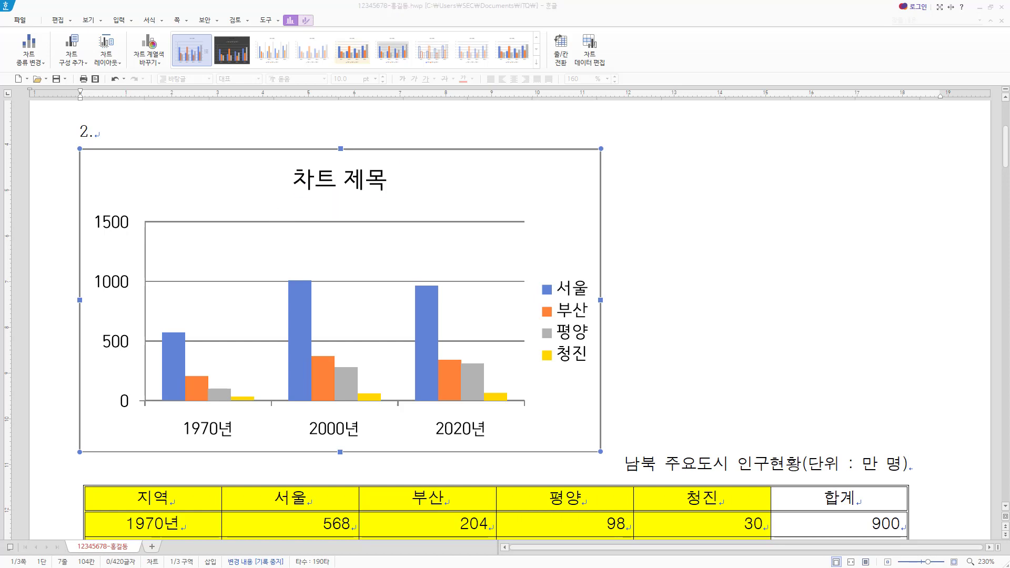
key("alt+Tab")
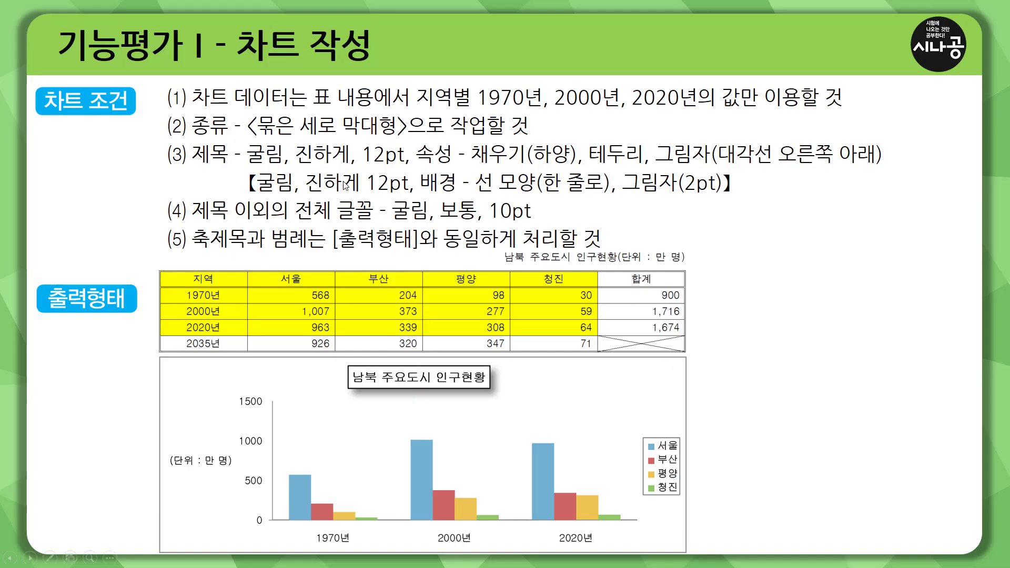
key("ctrl+p")
left_click_drag(193, 109, 852, 111)
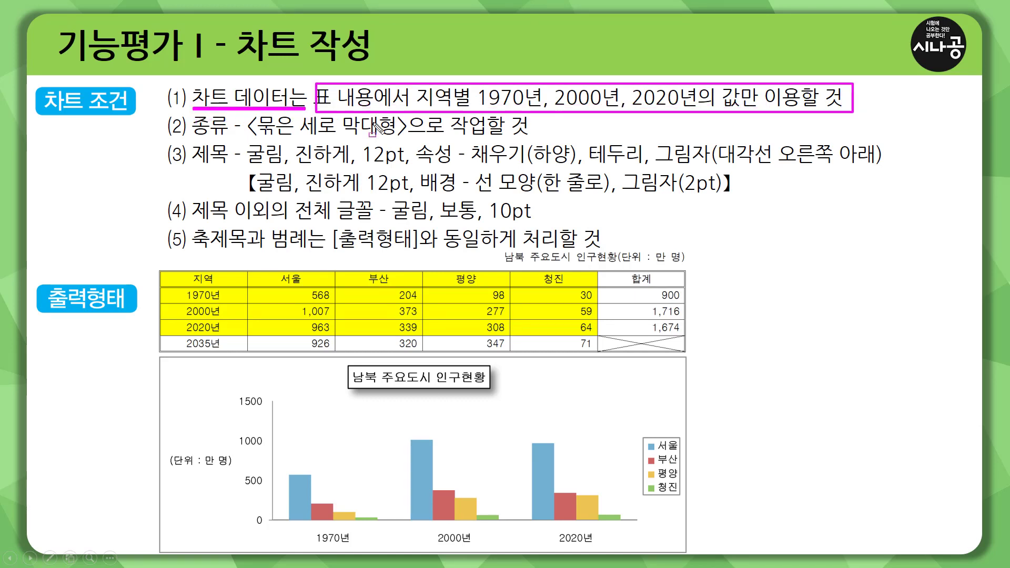
mouse_move(194, 144)
left_mouse_down()
mouse_move(474, 139)
mouse_move(538, 120)
mouse_move(189, 127)
left_mouse_up()
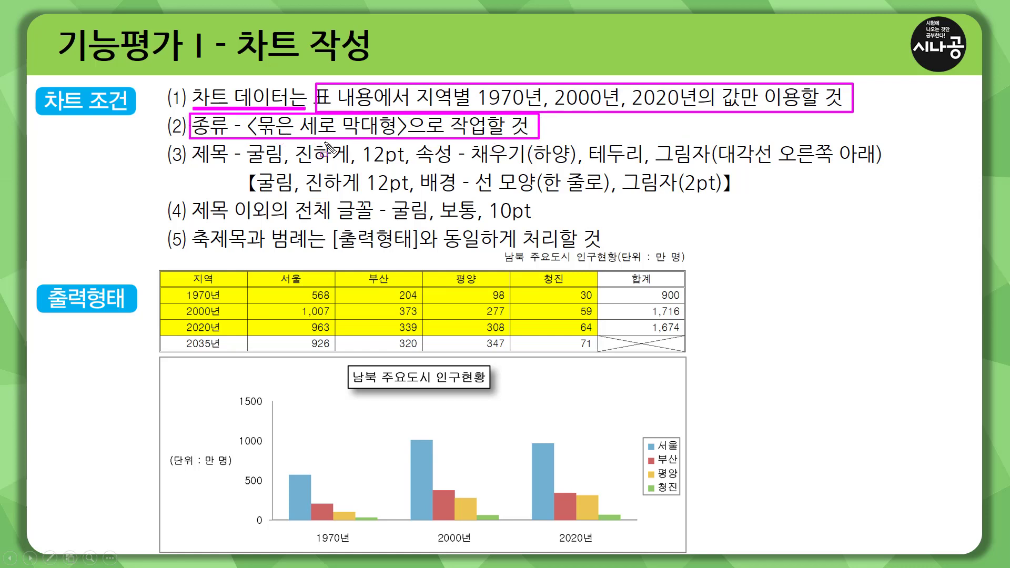
key("e")
mouse_move(190, 139)
left_mouse_down()
mouse_move(228, 168)
mouse_move(408, 169)
left_mouse_up()
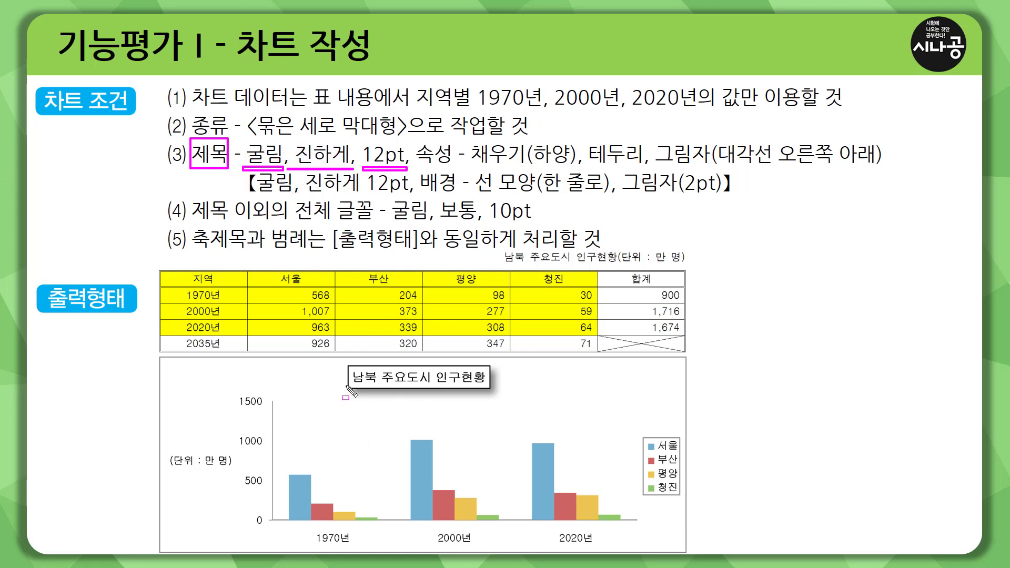
left_click_drag(351, 387, 487, 387)
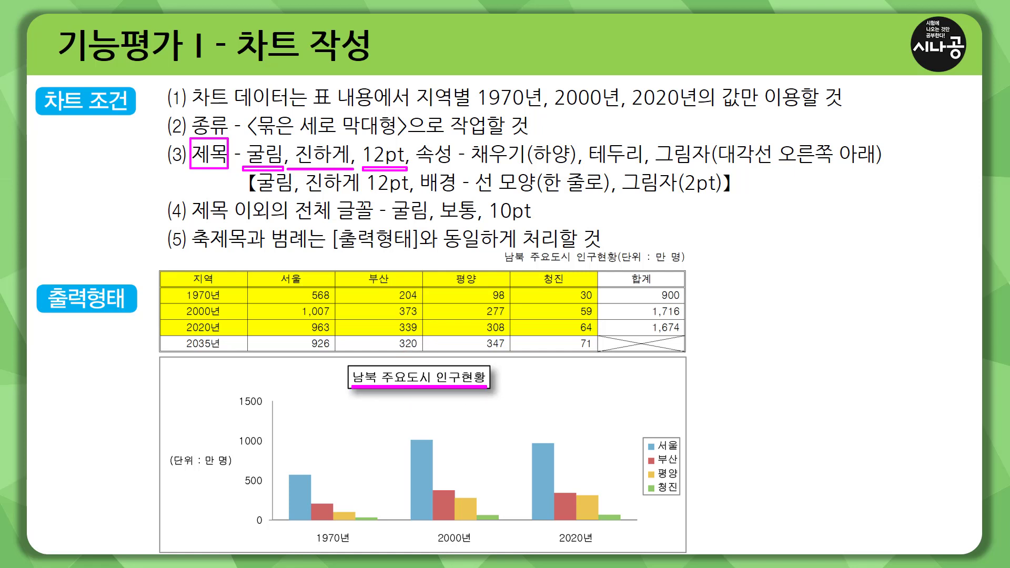
key("e")
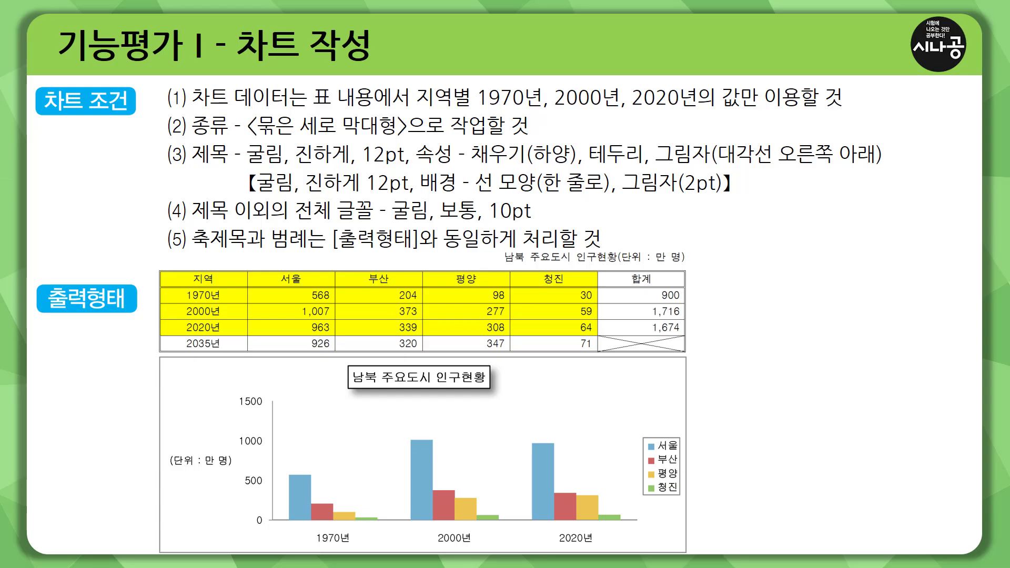
key("alt+Tab")
Step: Replace the chart title's placeholder text with "남북 주요도시 인구현황" in the title's text settings
left_click(326, 180)
key("ctrl+2")
left_click_drag(290, 161, 367, 188)
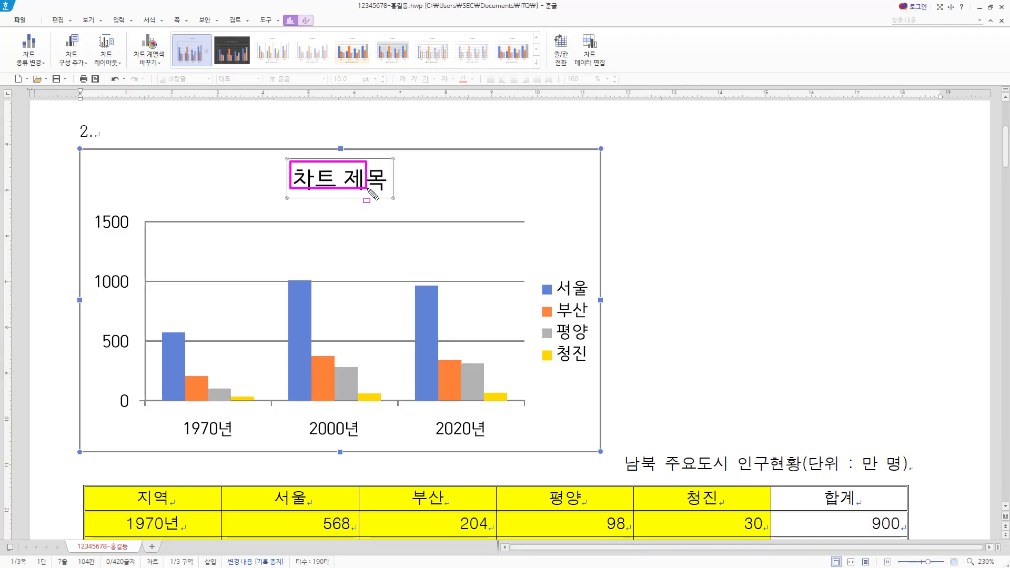
key("Escape")
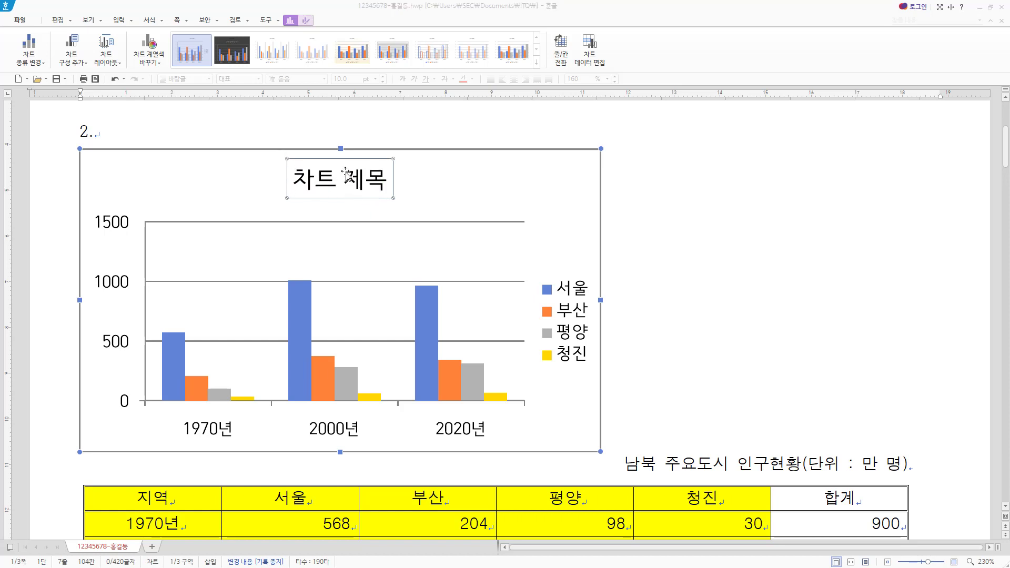
right_click(347, 175)
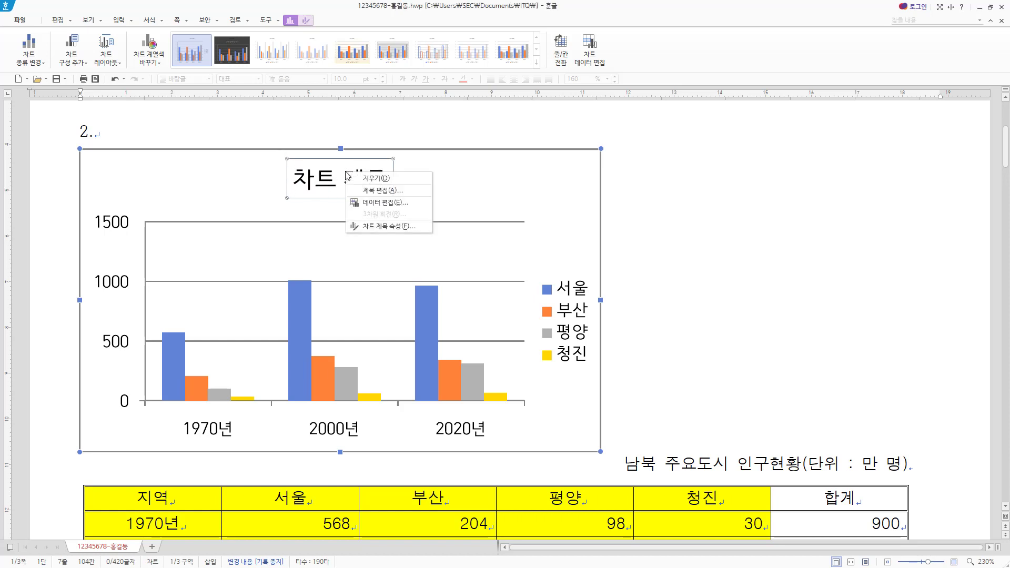
left_click(375, 191)
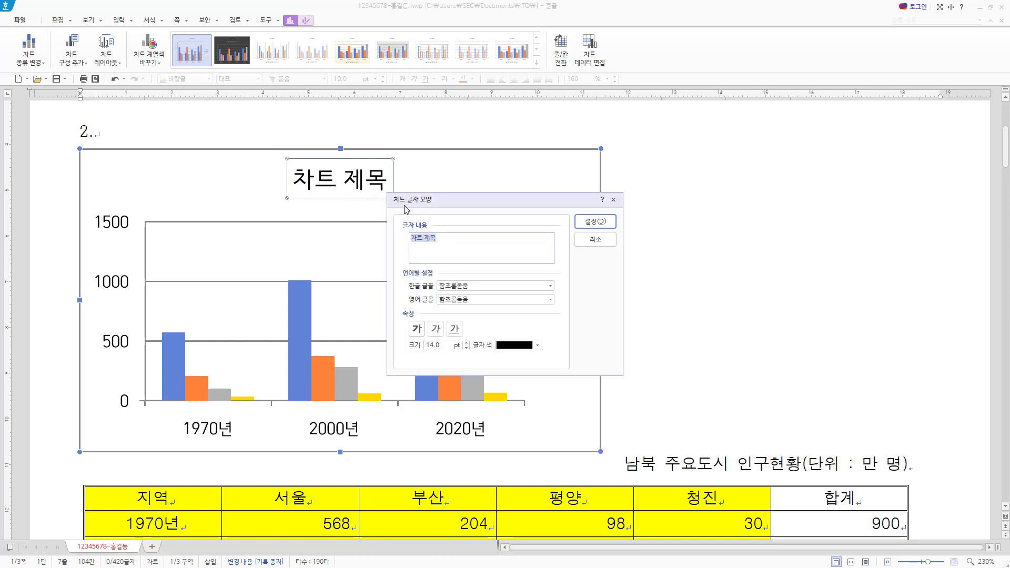
mouse_move(389, 192)
left_mouse_down()
mouse_move(559, 277)
mouse_move(623, 376)
left_mouse_up()
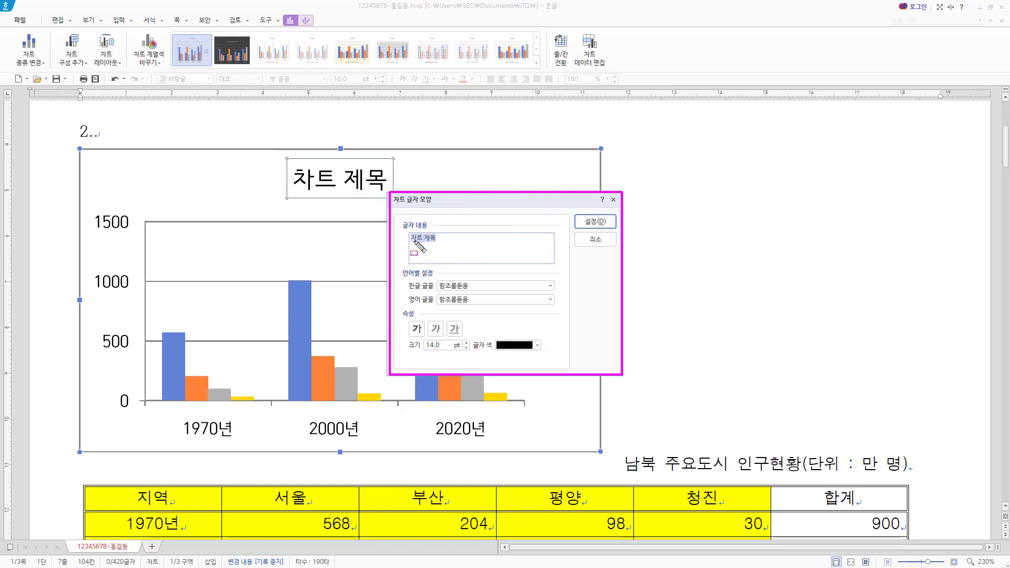
mouse_move(411, 229)
left_mouse_down()
mouse_move(450, 238)
mouse_move(441, 244)
left_mouse_up()
type("남")
type("북")
type(" 주요도시 인구ㅎ")
type("현ㅎ")
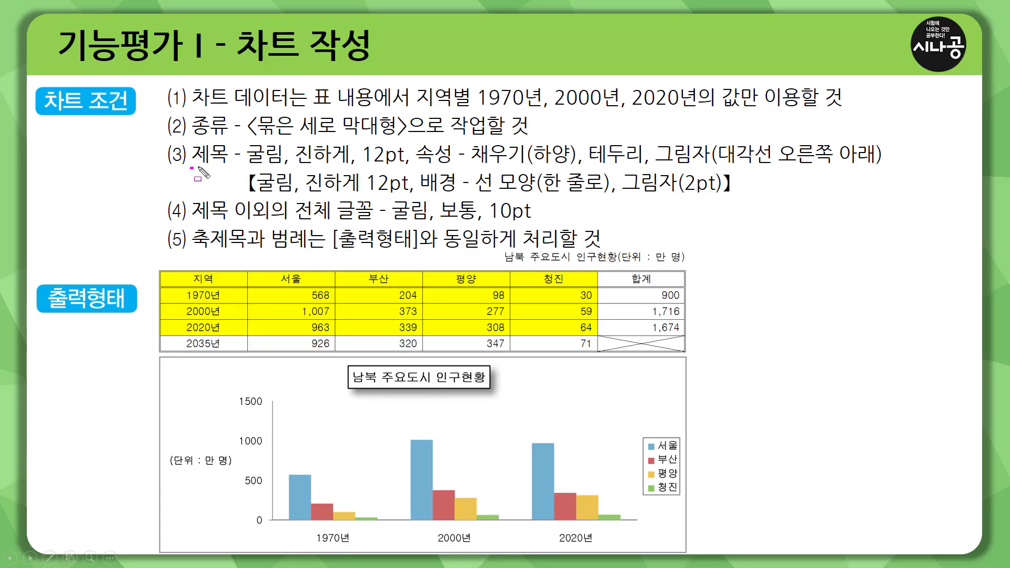
Step: Set both the Korean and the English font of the chart title to 굴림
mouse_move(191, 167)
left_mouse_down()
mouse_move(226, 168)
mouse_move(245, 138)
mouse_move(342, 168)
mouse_move(411, 158)
mouse_move(412, 138)
left_mouse_up()
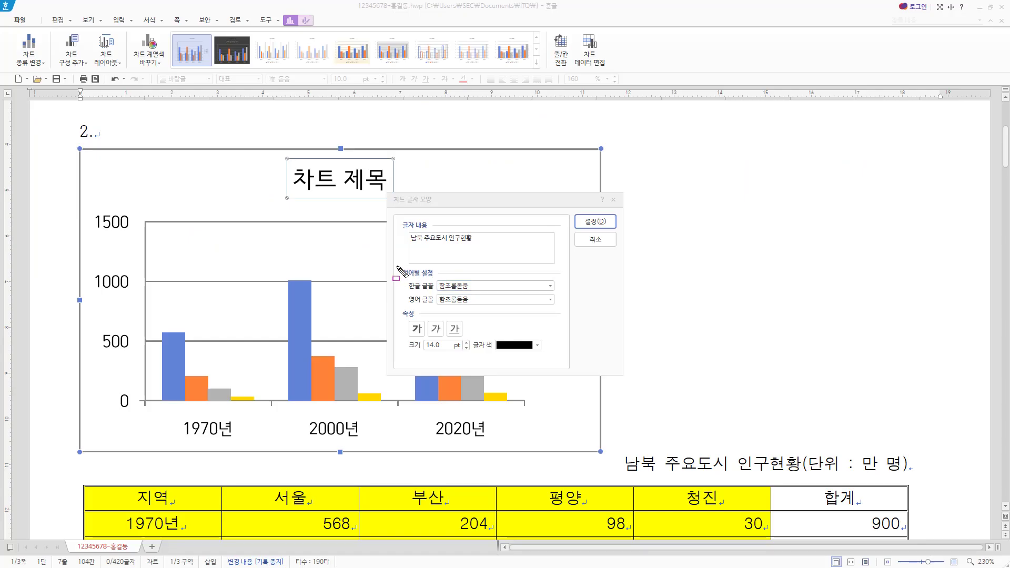
mouse_move(395, 266)
left_mouse_down()
mouse_move(447, 279)
mouse_move(419, 305)
mouse_move(437, 307)
left_mouse_up()
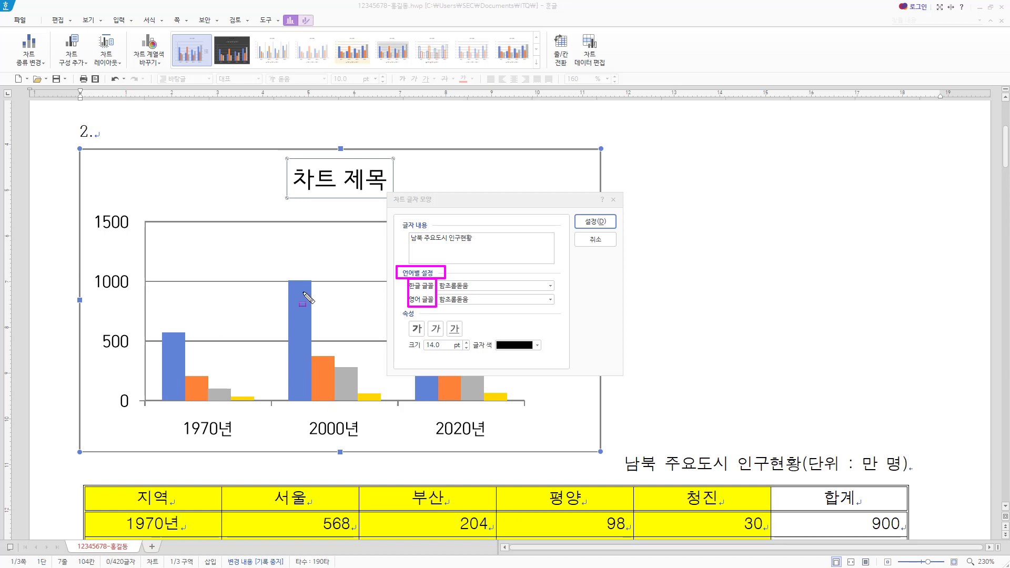
left_click_drag(411, 243, 482, 244)
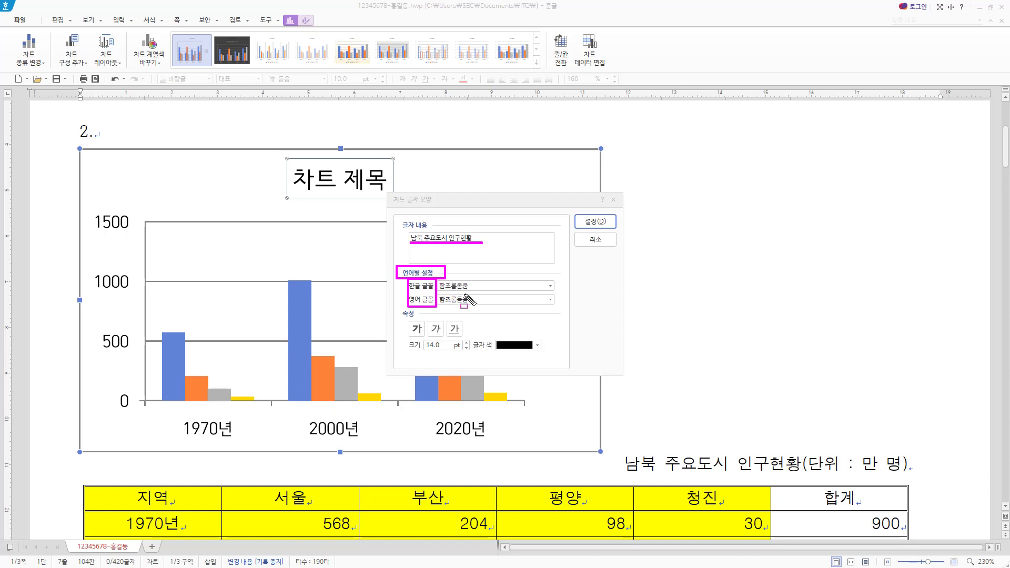
key("Escape")
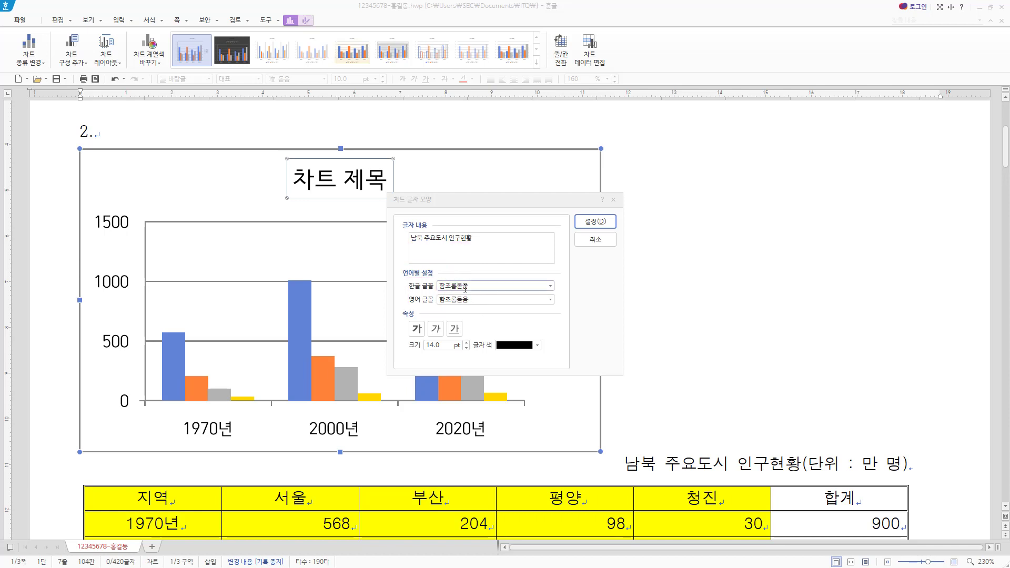
left_click(551, 286)
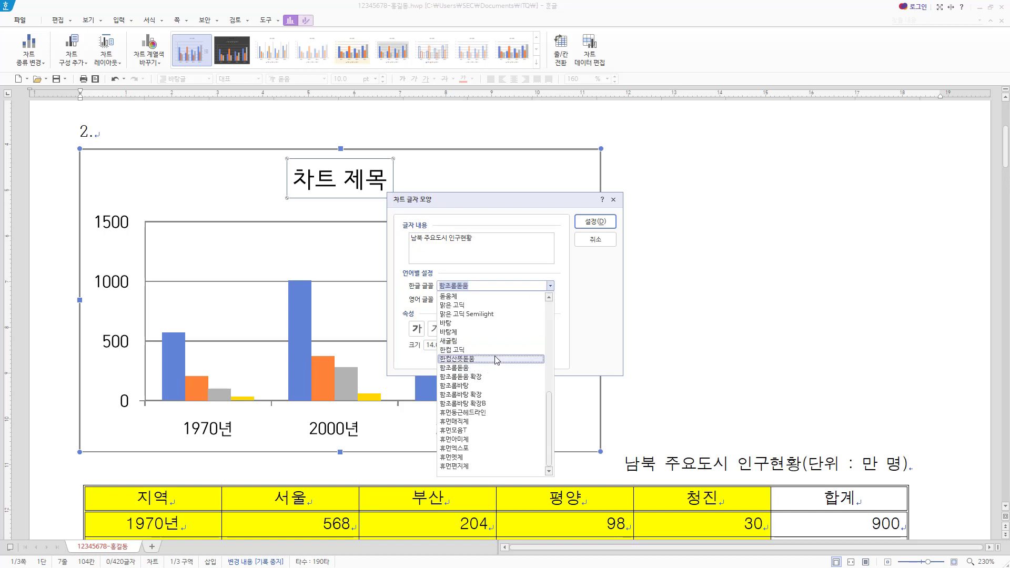
scroll(496, 360, "up", 3)
left_click(462, 416)
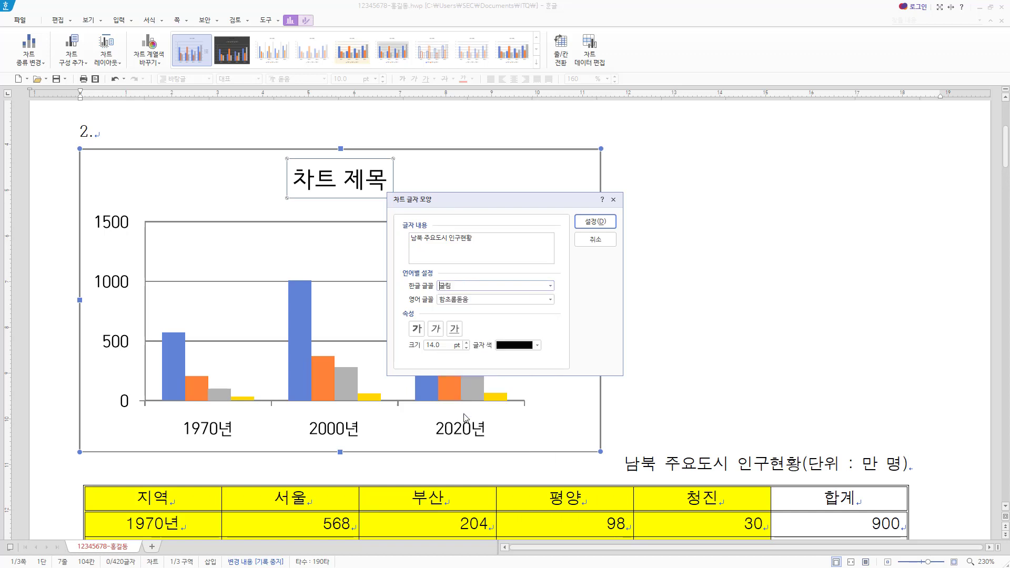
left_click(550, 300)
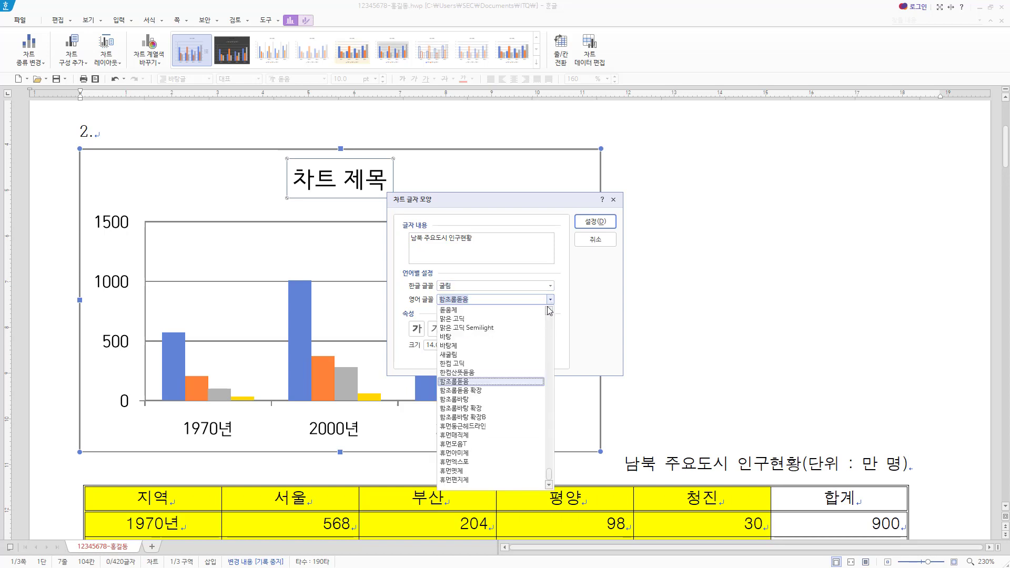
scroll(501, 372, "up", 3)
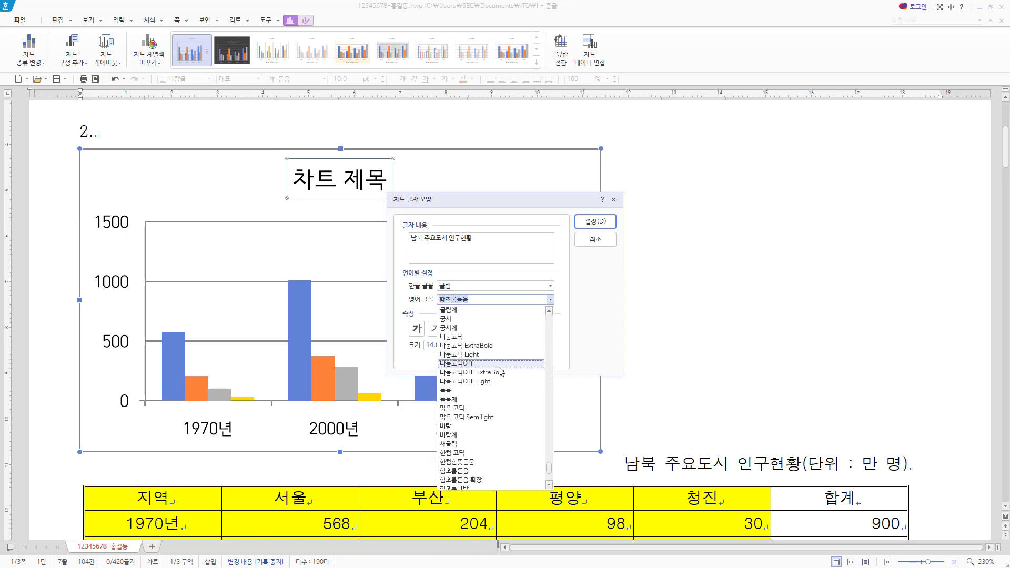
scroll(481, 334, "up", 3)
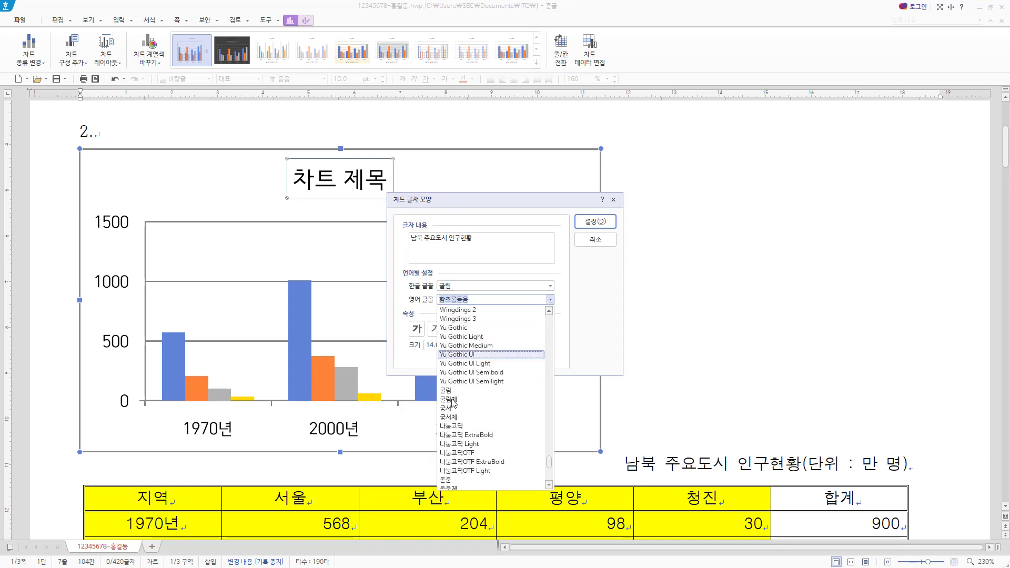
left_click(469, 392)
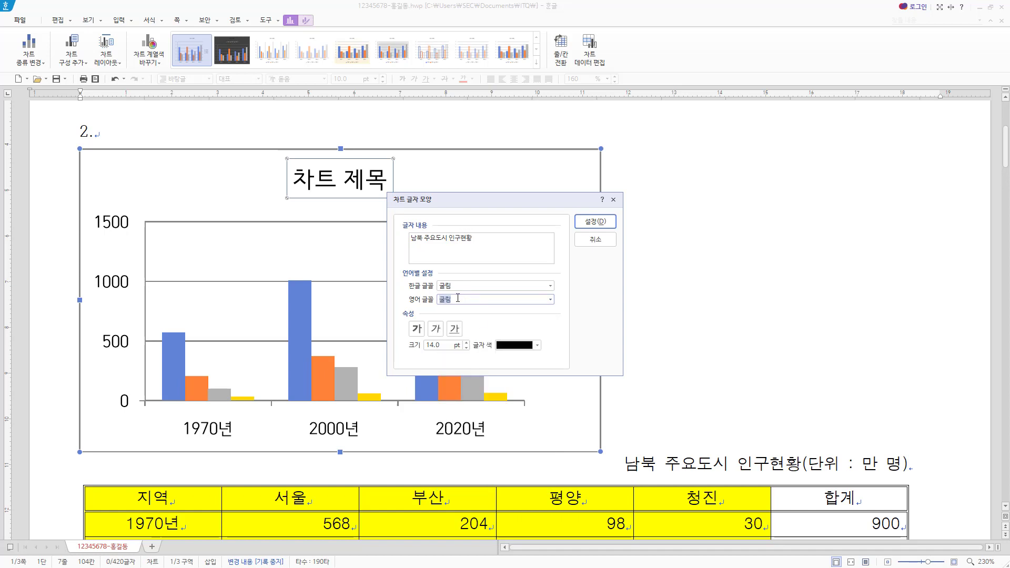
left_click_drag(440, 303, 466, 310)
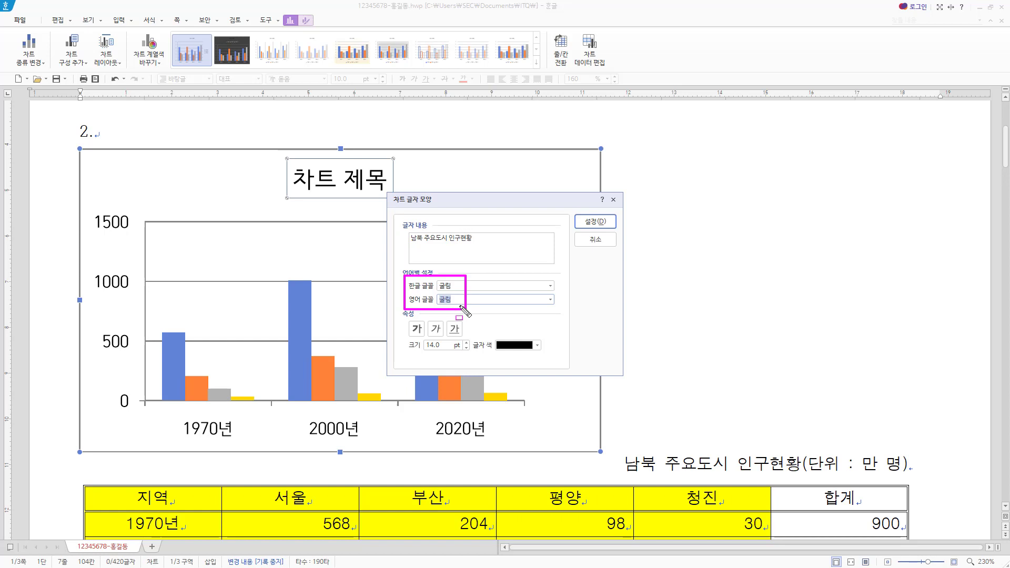
Step: Make the chart title bold at 12 pt and apply the title's text settings
left_click_drag(406, 318, 425, 337)
key("Escape")
left_click(424, 330)
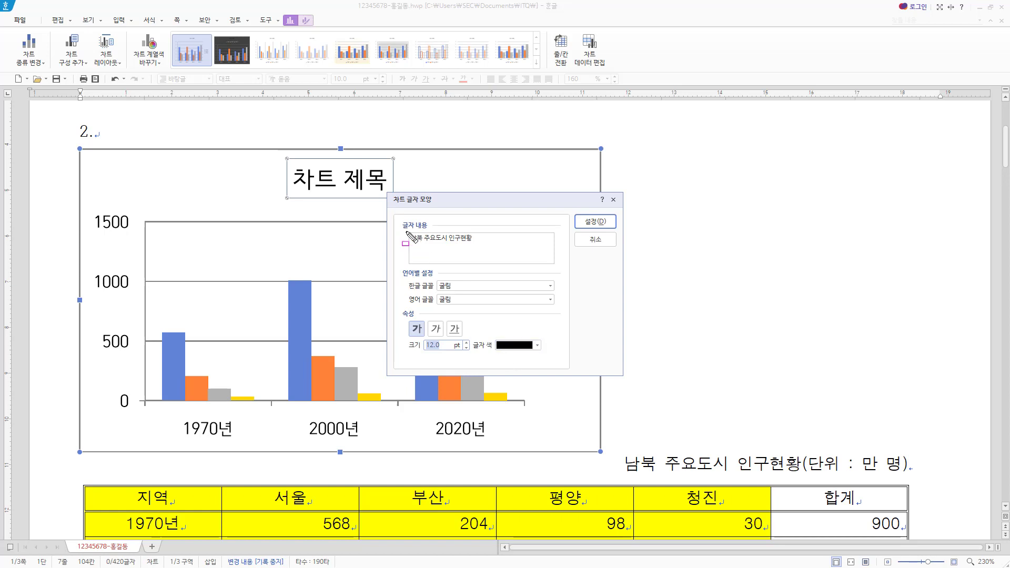
left_click_drag(405, 233, 483, 244)
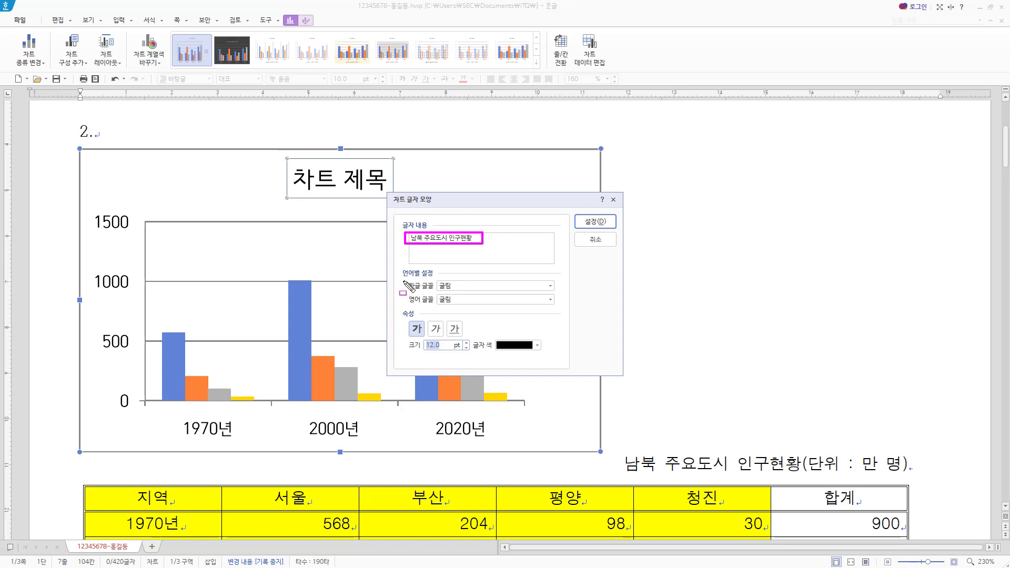
left_click_drag(401, 275, 472, 307)
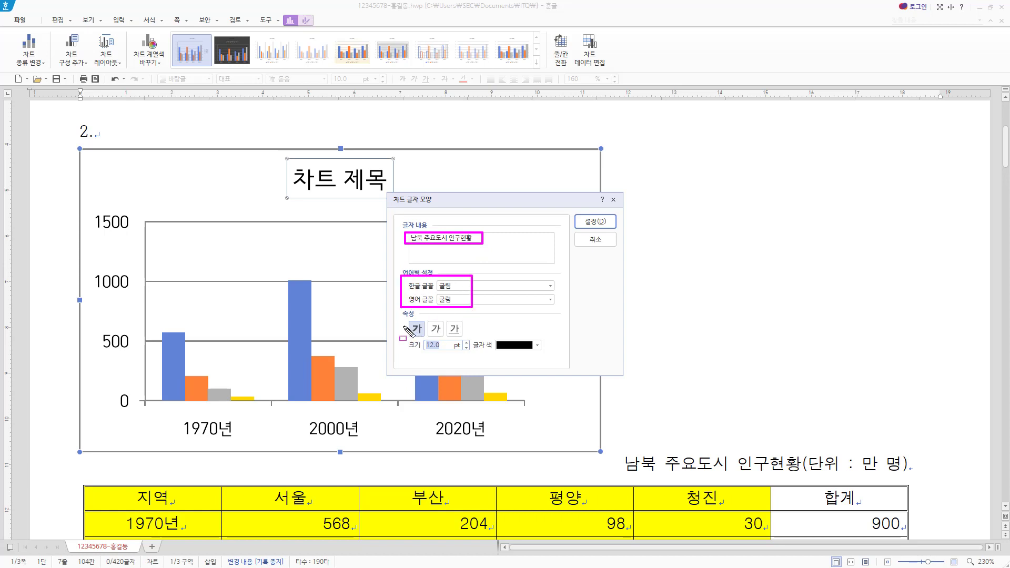
left_click_drag(410, 316, 448, 353)
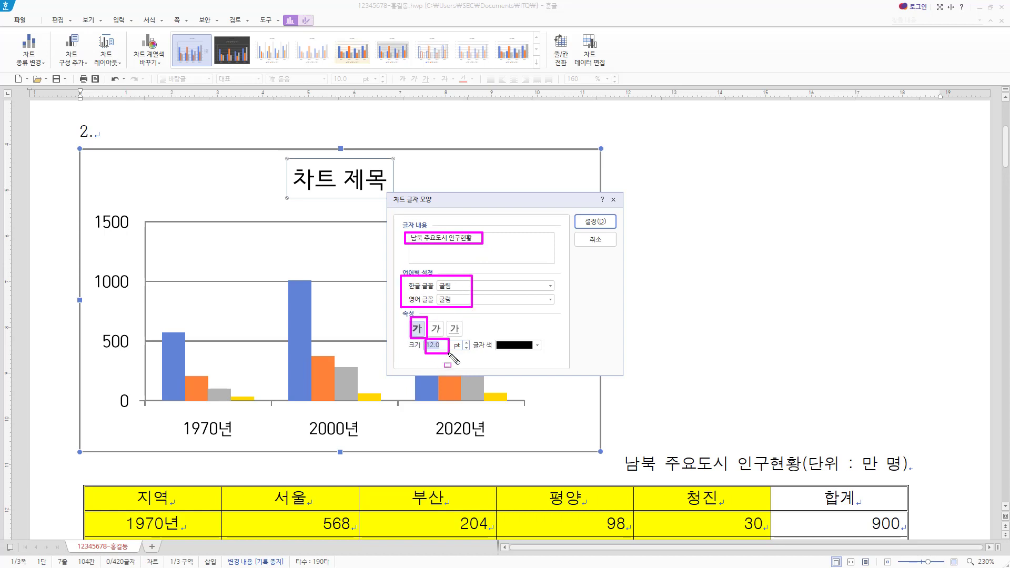
key("Escape")
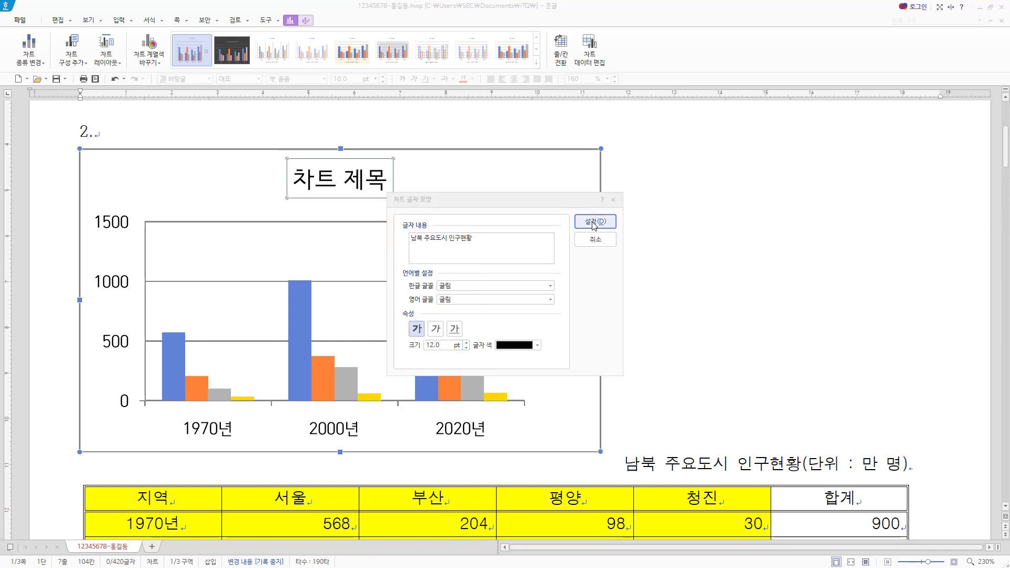
left_click(593, 223)
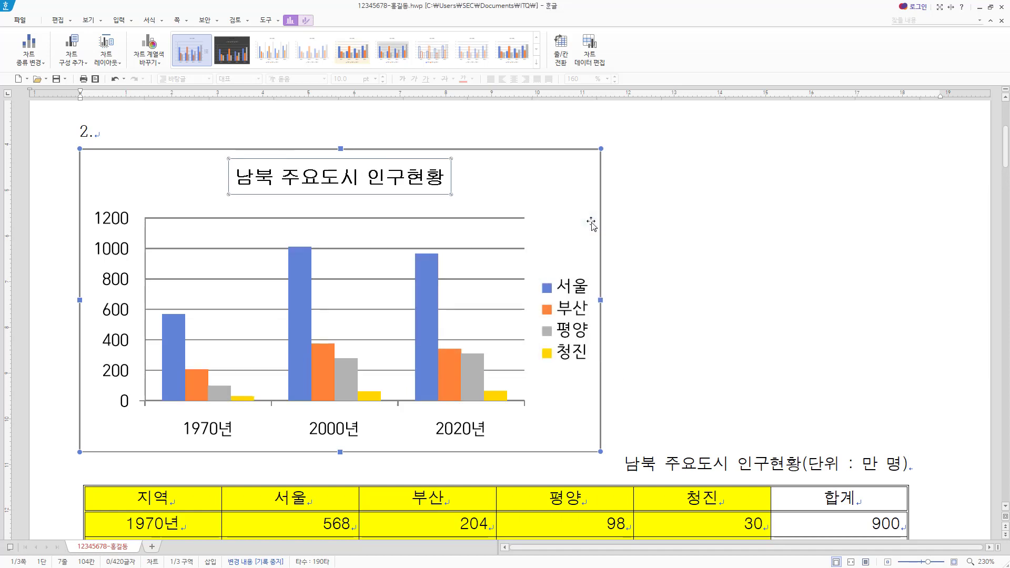
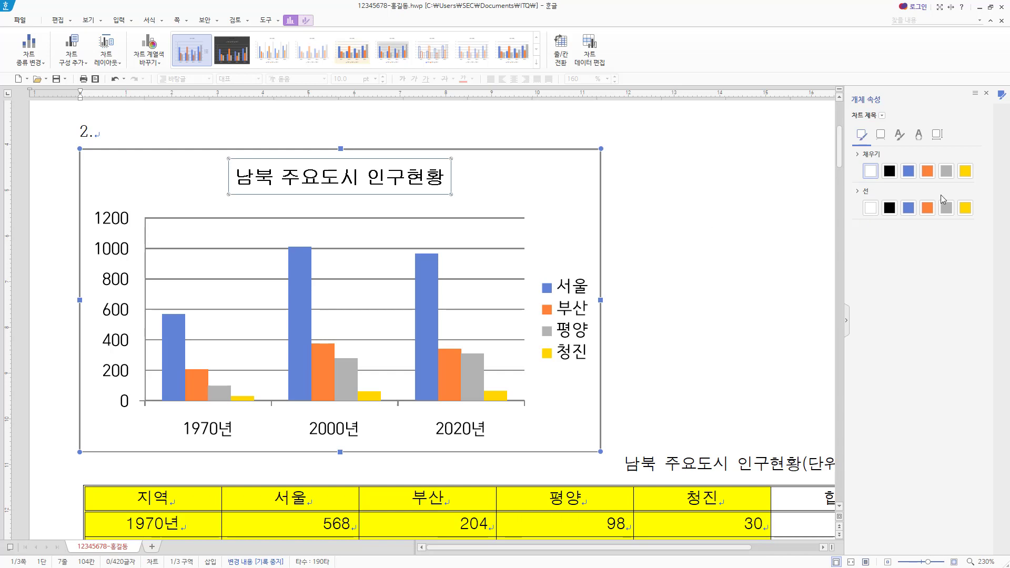
Step: Give the chart title a black border and a lower-right diagonal shadow, and close the object properties
left_click(890, 210)
left_click(889, 209)
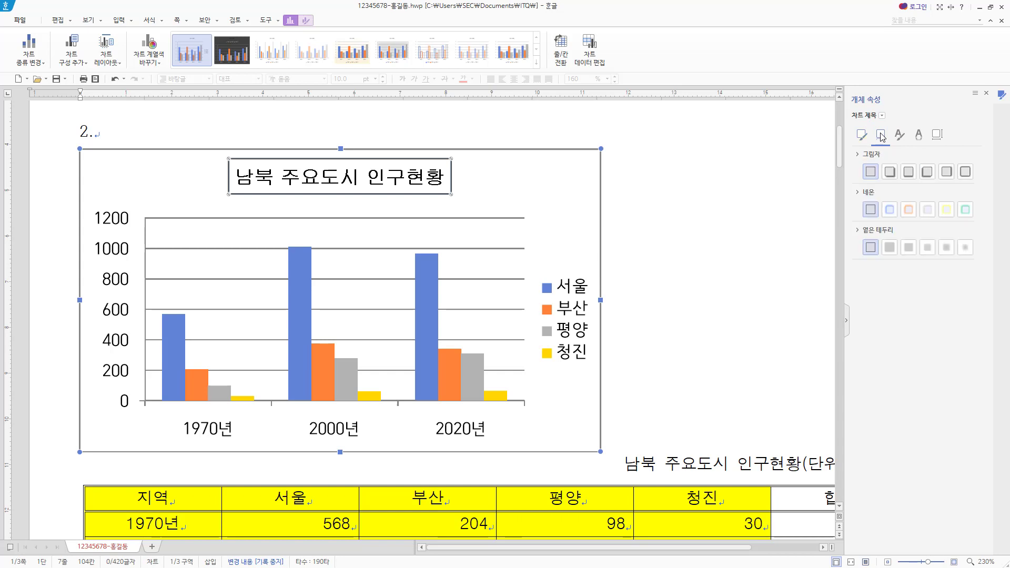
left_click(881, 135)
left_click(889, 172)
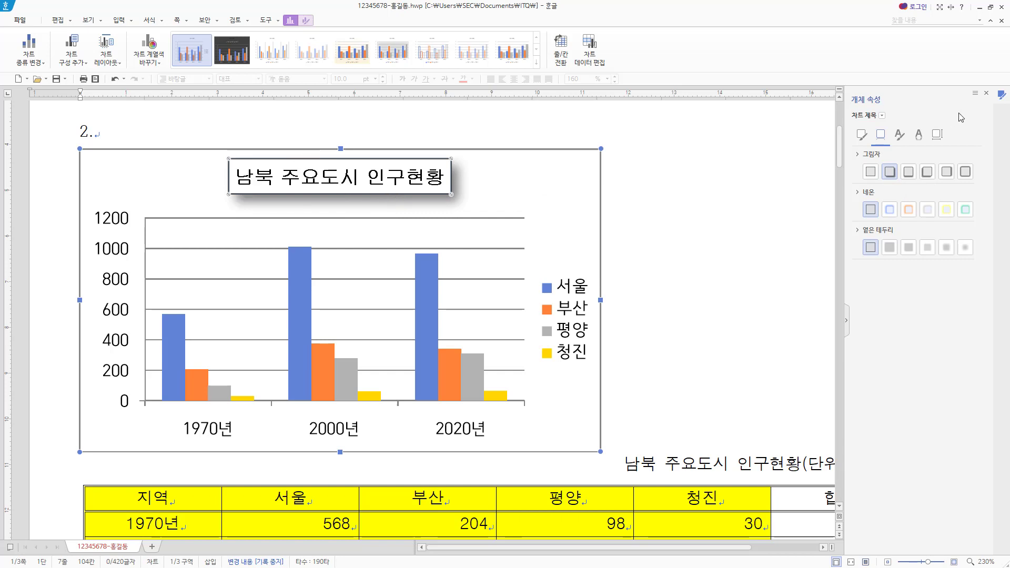
left_click(988, 93)
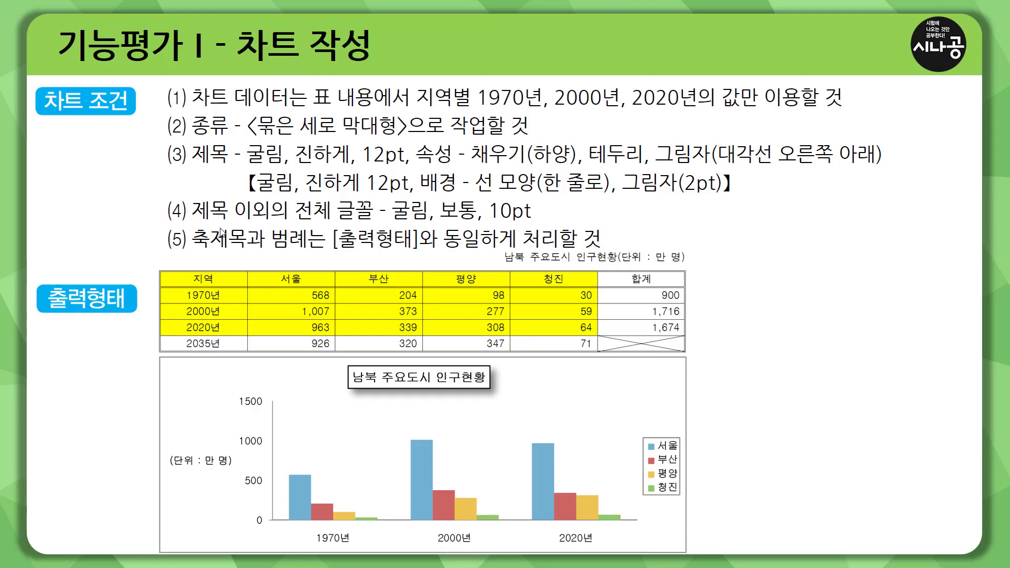
left_click_drag(191, 226, 534, 225)
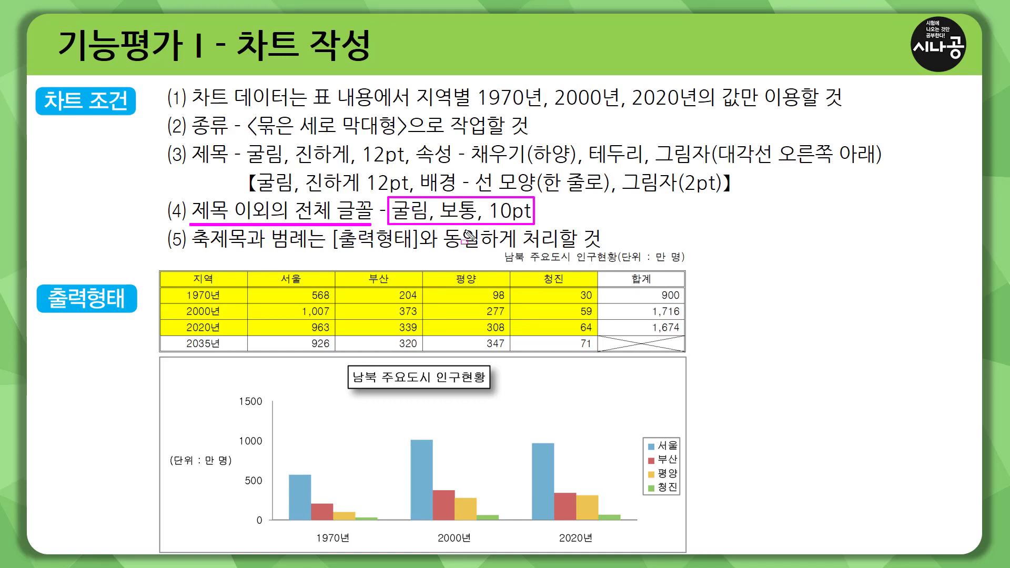
left_click_drag(190, 248, 605, 250)
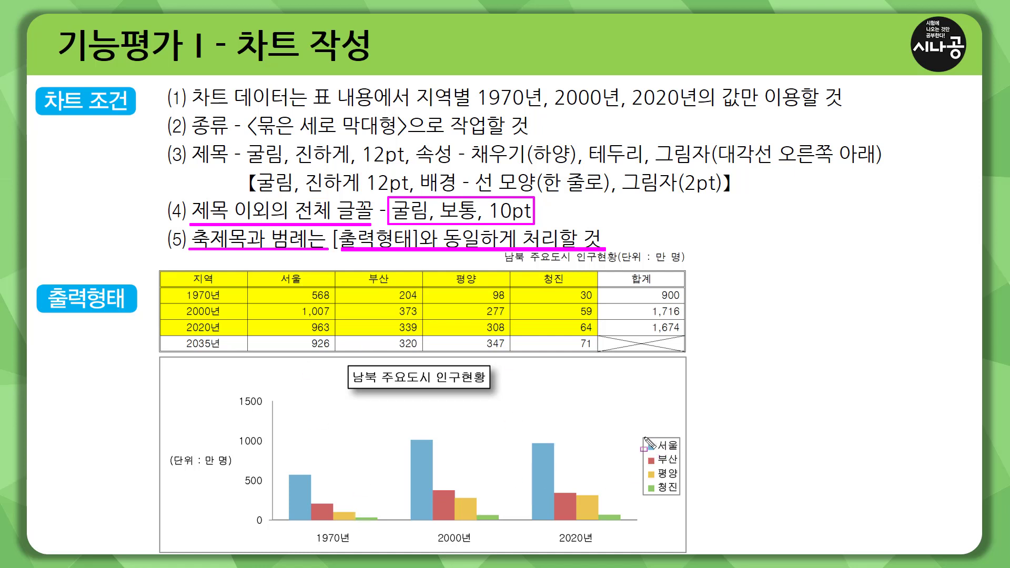
left_click_drag(642, 436, 684, 496)
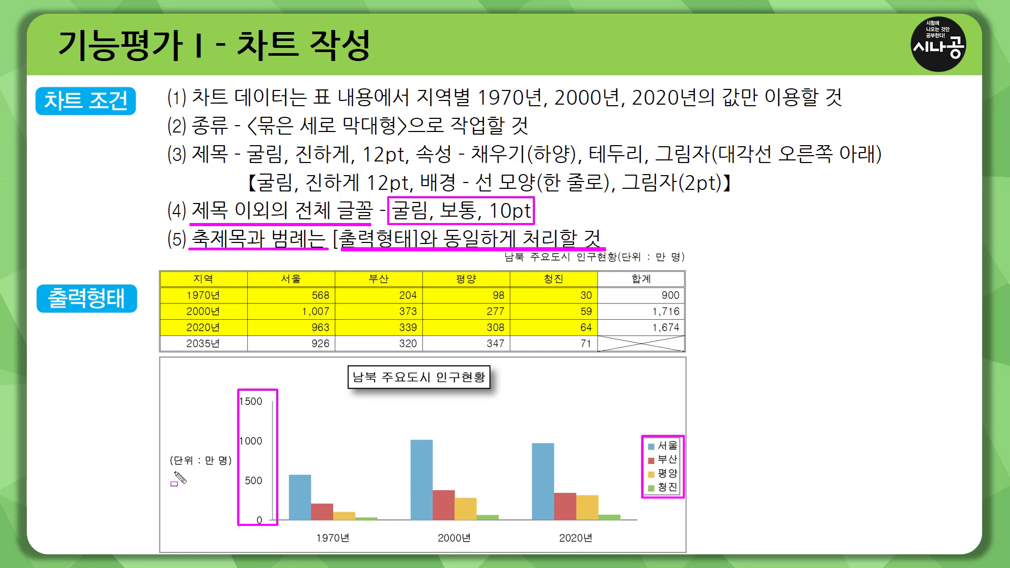
mouse_move(168, 469)
left_mouse_down()
mouse_move(234, 469)
mouse_move(235, 452)
left_mouse_up()
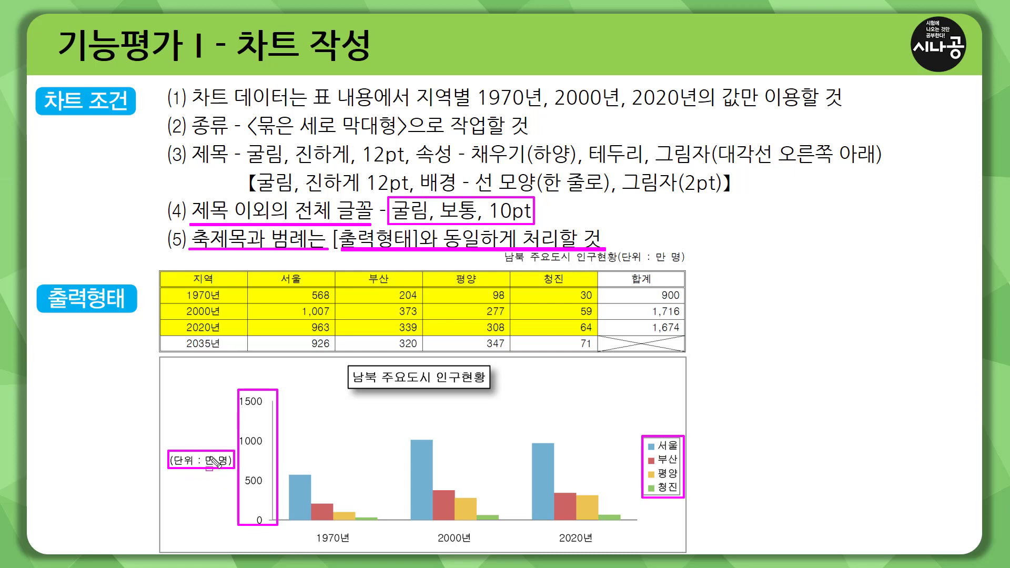
key("Escape")
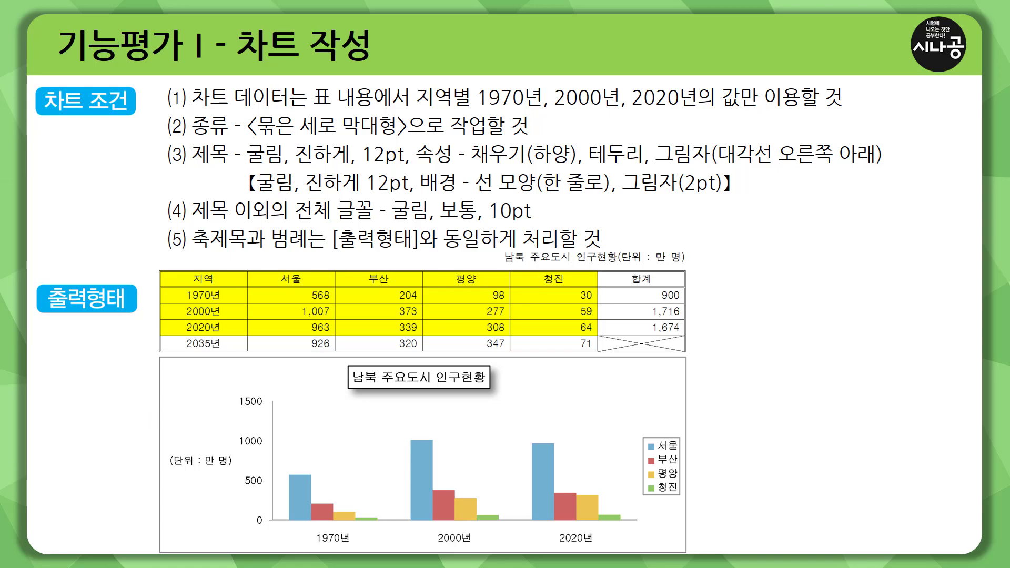
Step: Switch back to Hangul and add a primary vertical (기본 세로) axis title to the chart
key("alt+Tab")
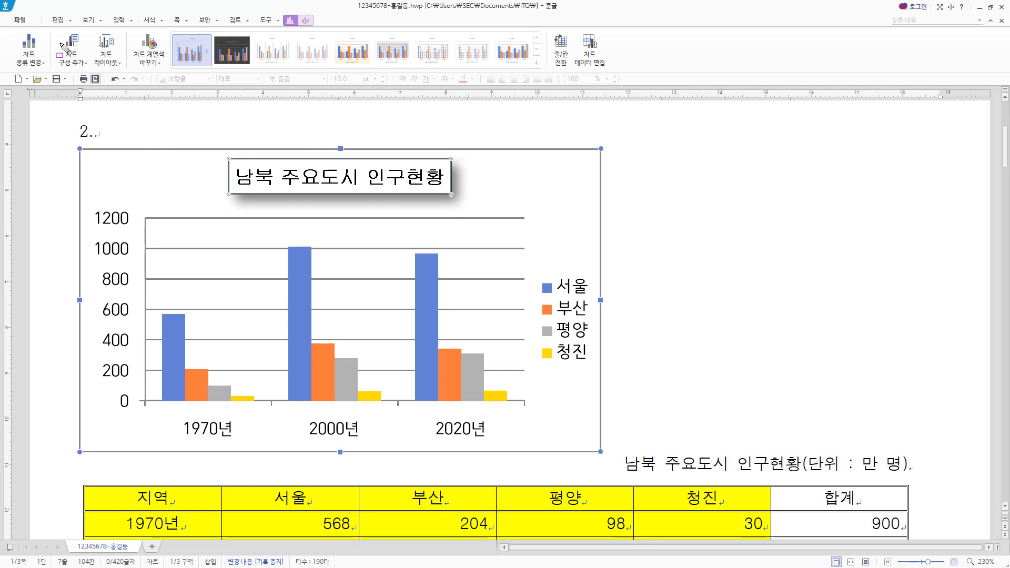
mouse_move(54, 33)
left_mouse_down()
mouse_move(80, 78)
mouse_move(89, 73)
left_mouse_up()
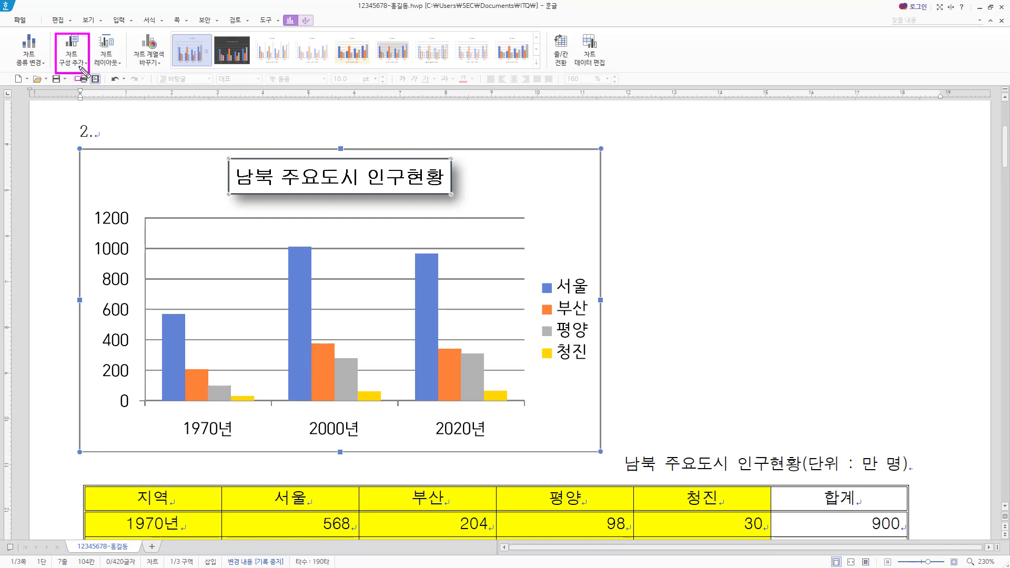
left_click(83, 64)
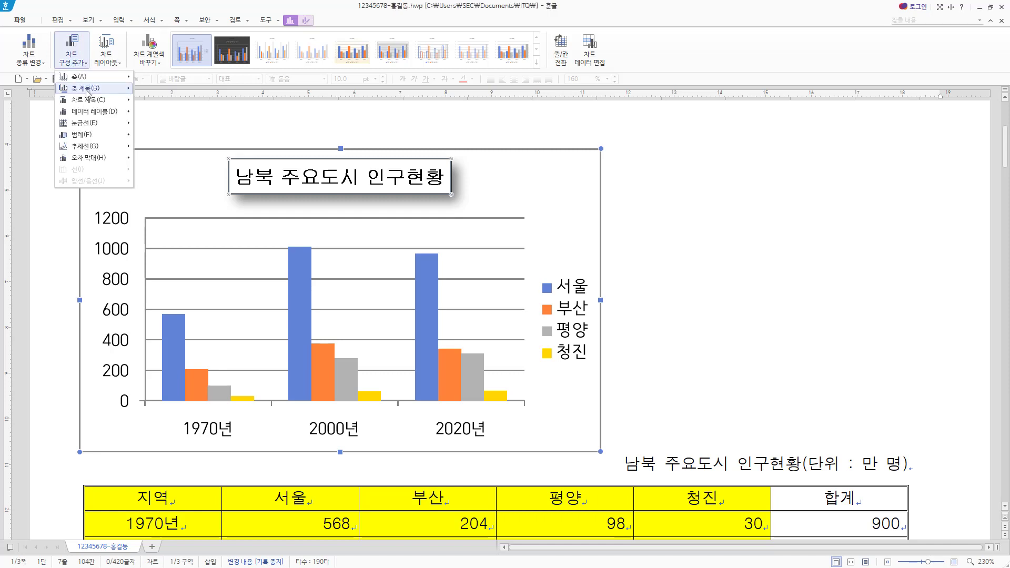
mouse_move(88, 91)
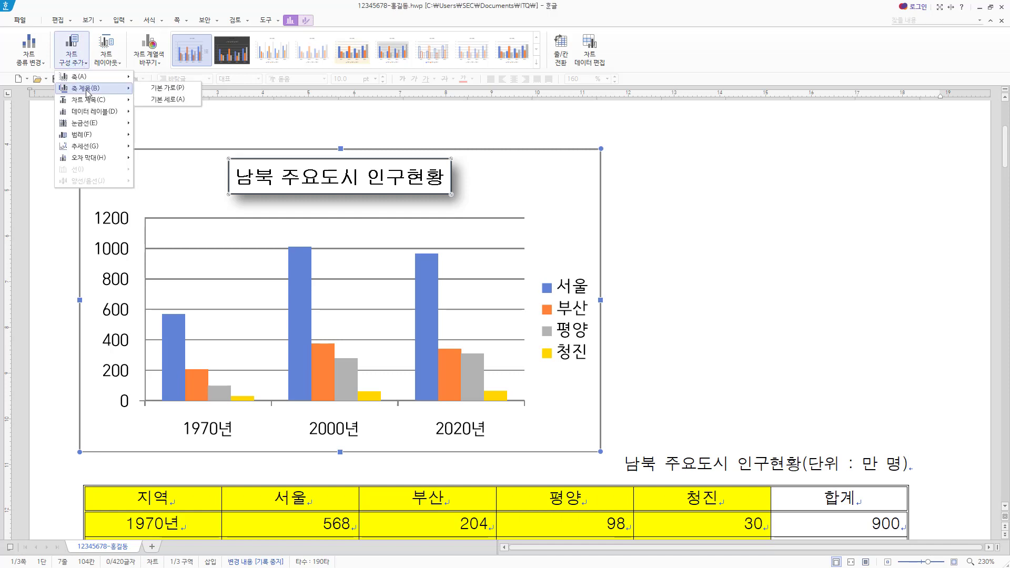
left_click(155, 100)
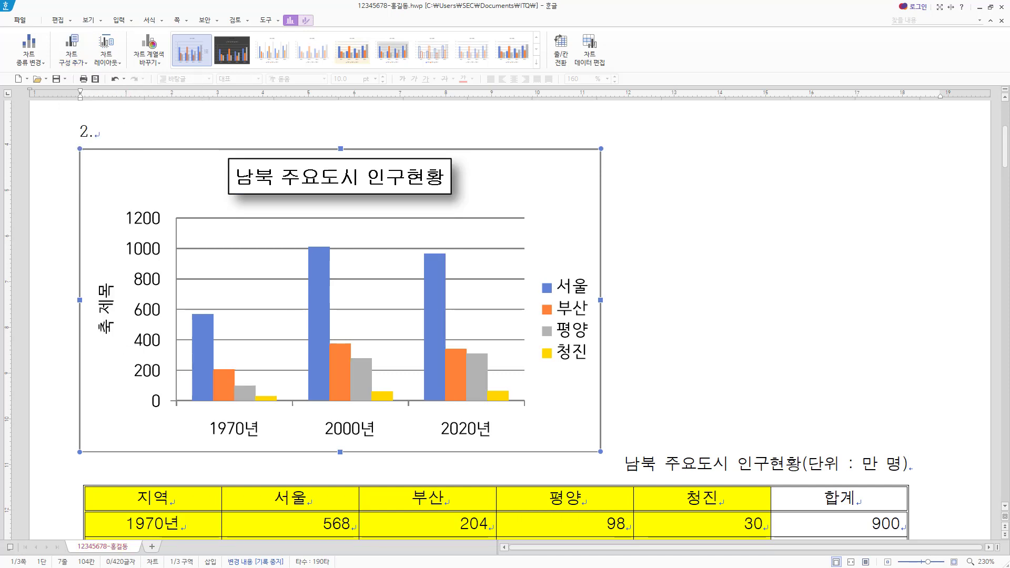
Step: Replace the vertical axis title's placeholder text with "(단위 : 만 명)" in its text settings
left_click(105, 310)
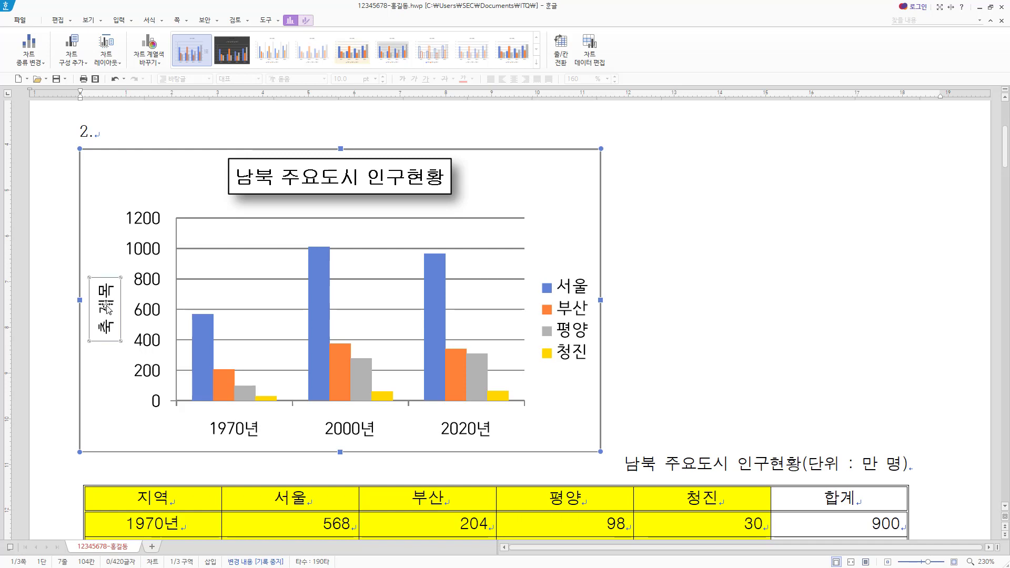
right_click(107, 308)
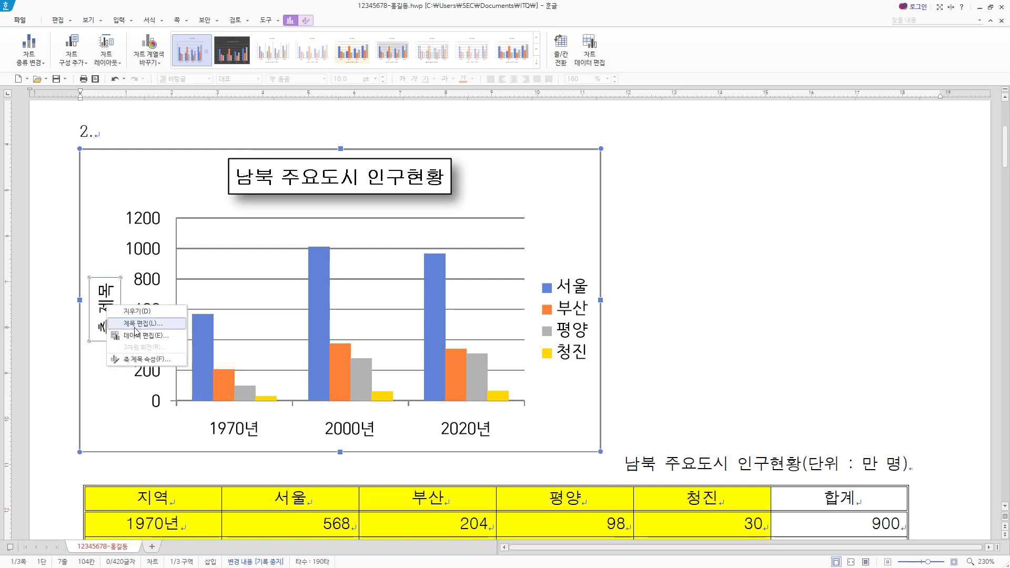
left_click(136, 323)
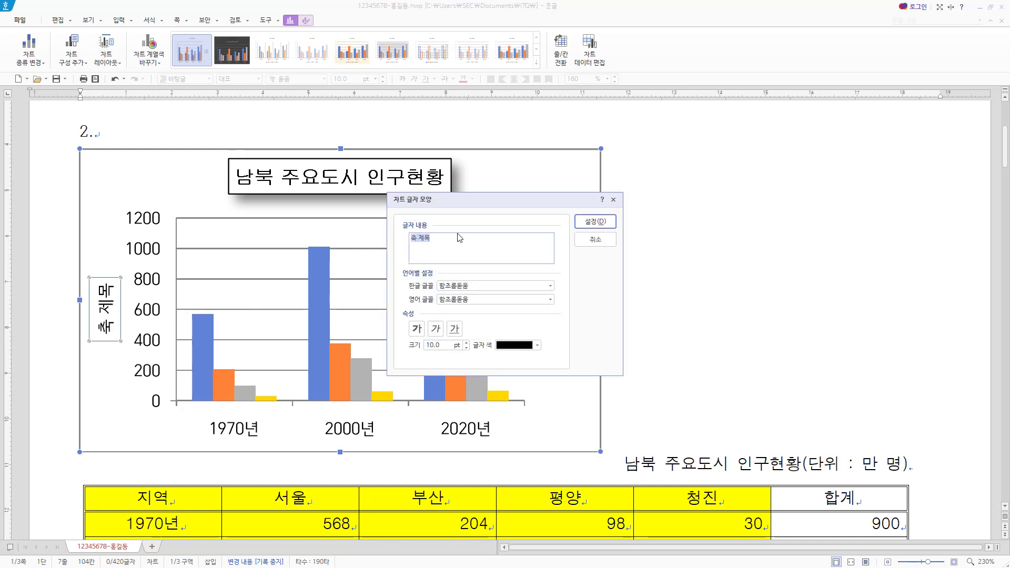
type("(단위 : 만 명)")
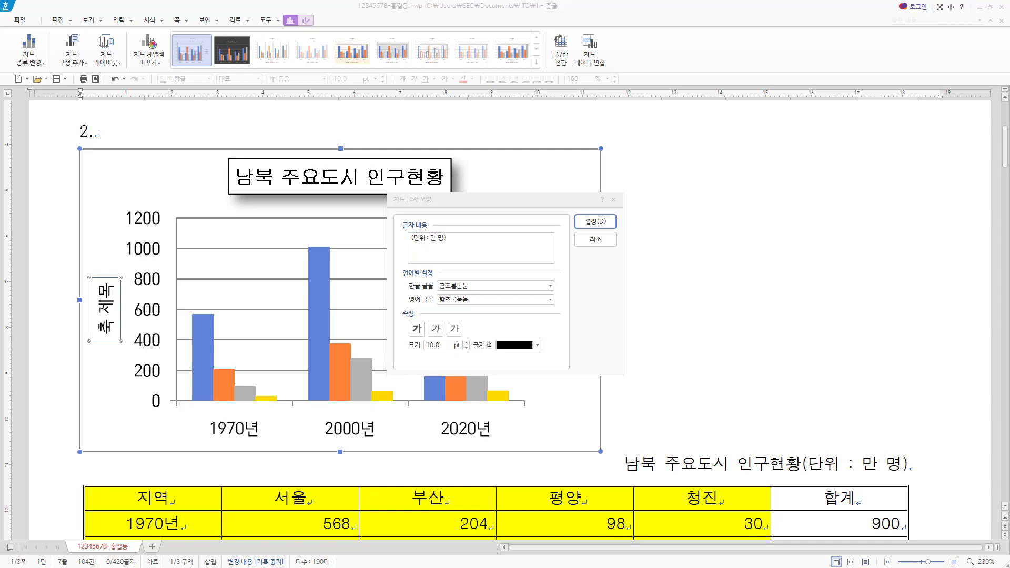
Step: Examine the font conditions for text outside the title on the chart instruction slide and return to Hangul
key("alt+Tab")
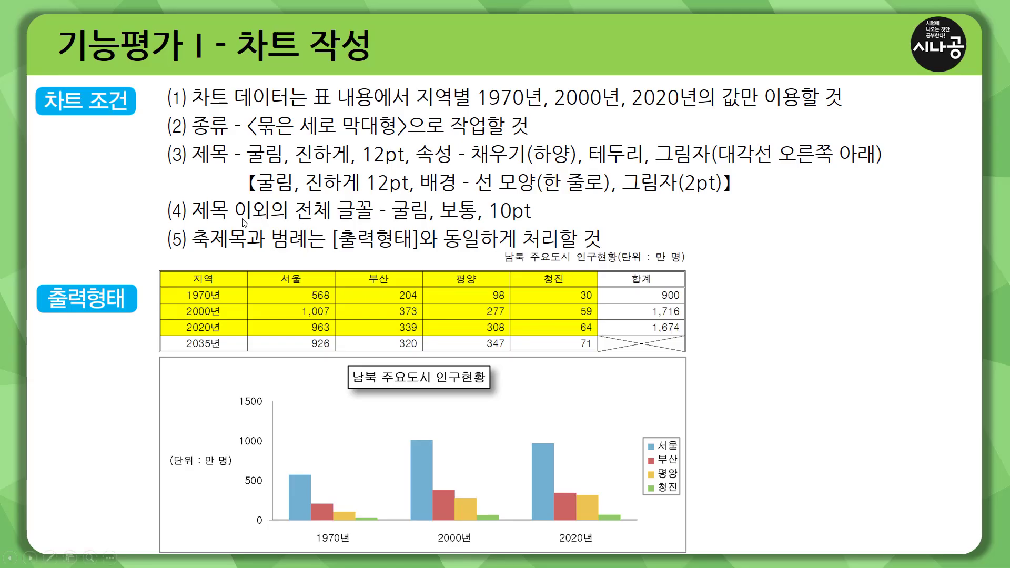
key("ctrl+p")
left_click_drag(187, 221, 541, 225)
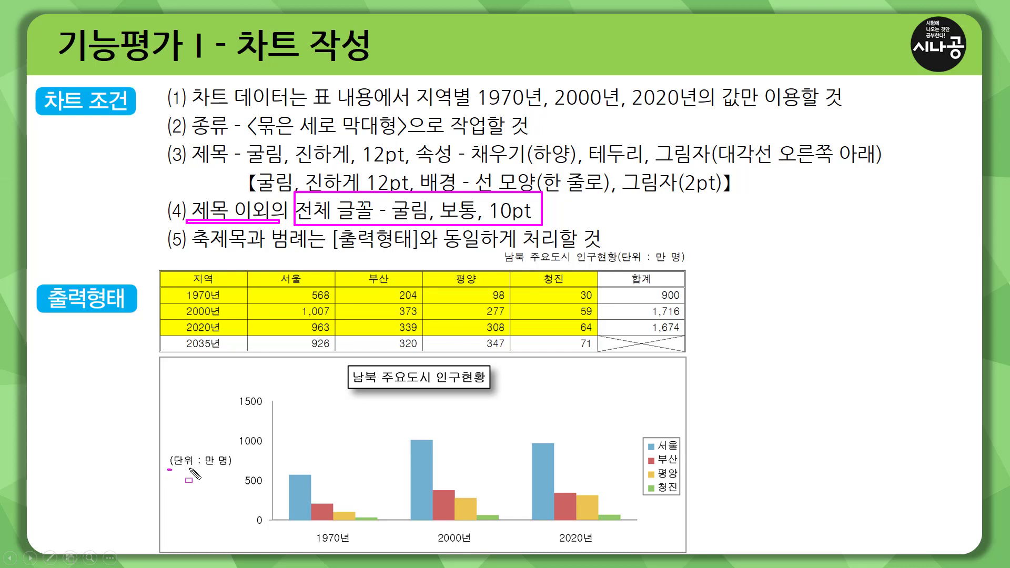
left_click_drag(168, 467, 232, 467)
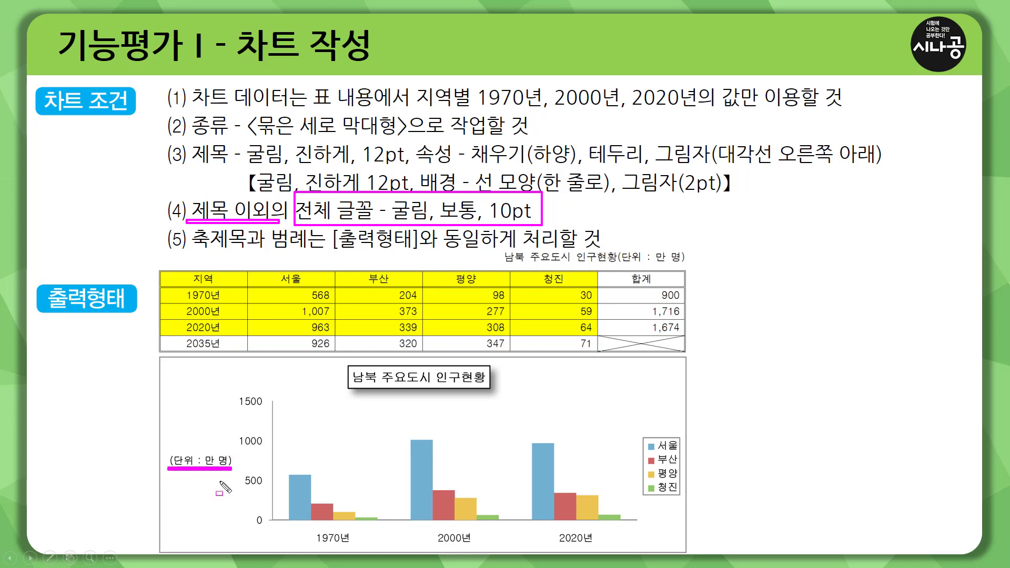
left_click_drag(350, 363, 505, 397)
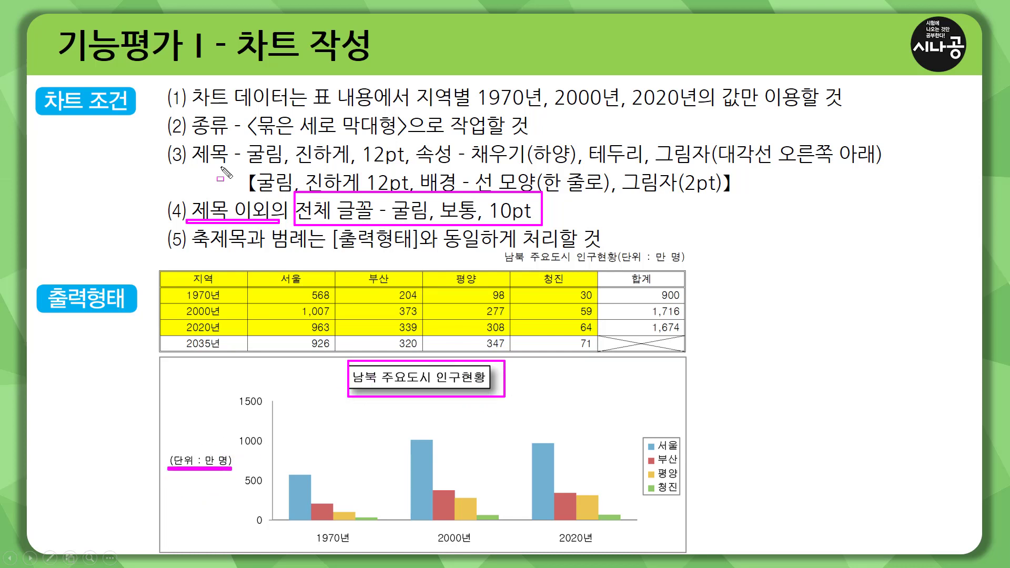
left_click_drag(189, 140, 231, 166)
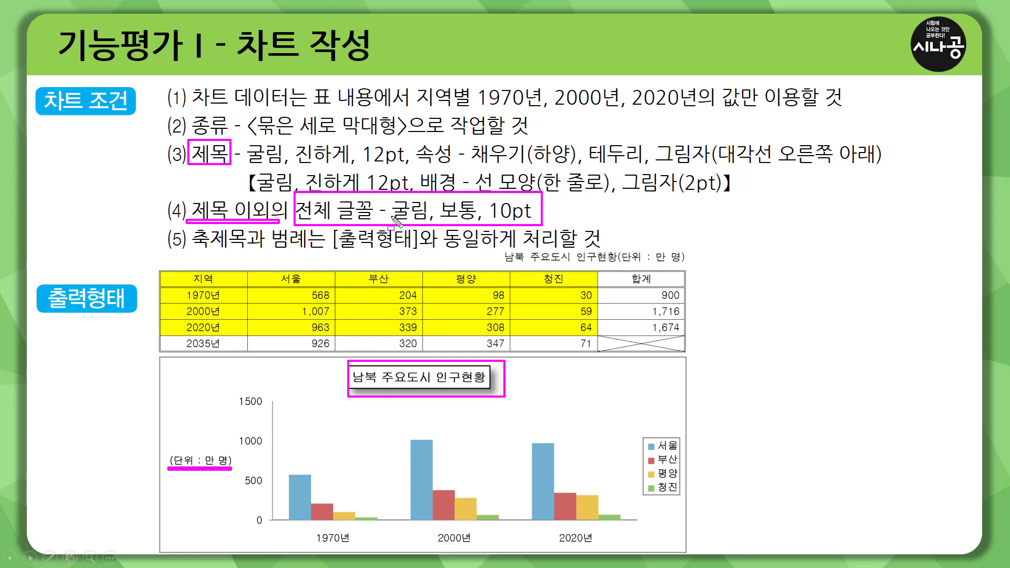
key("e")
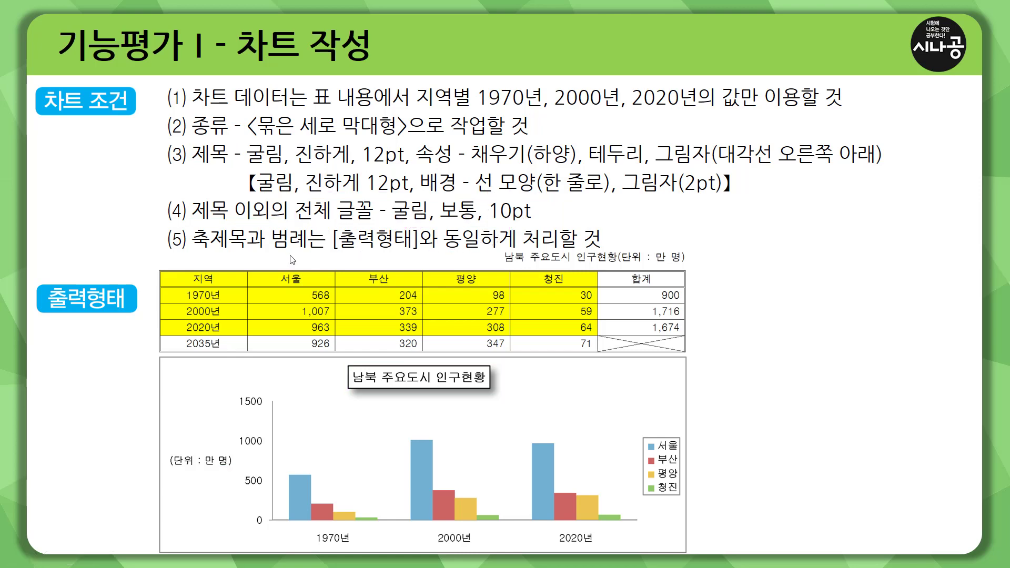
key("alt+Tab")
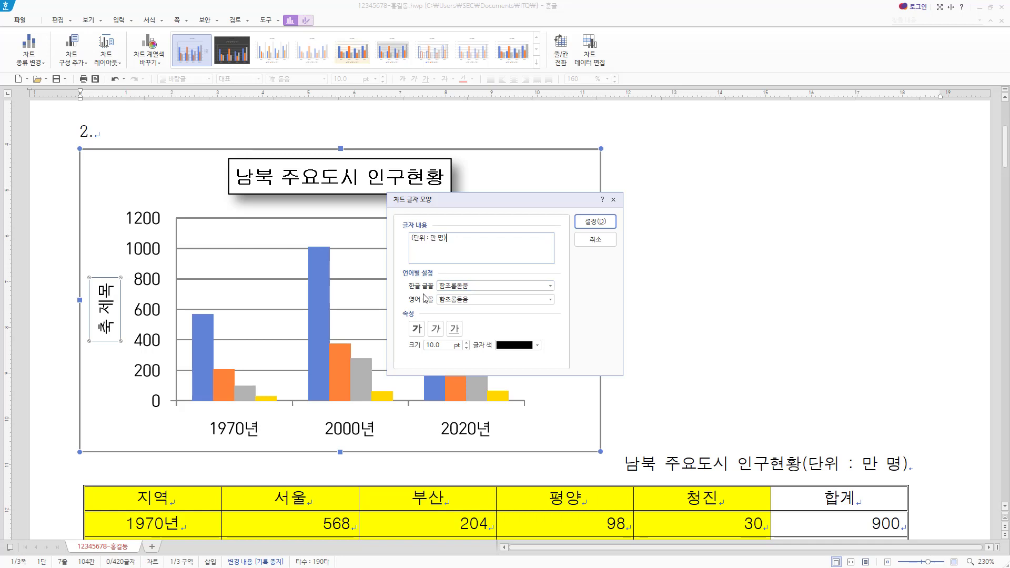
Step: Set both the Korean and the English font of the axis title to 굴림 and apply its text settings
left_click_drag(404, 278, 490, 306)
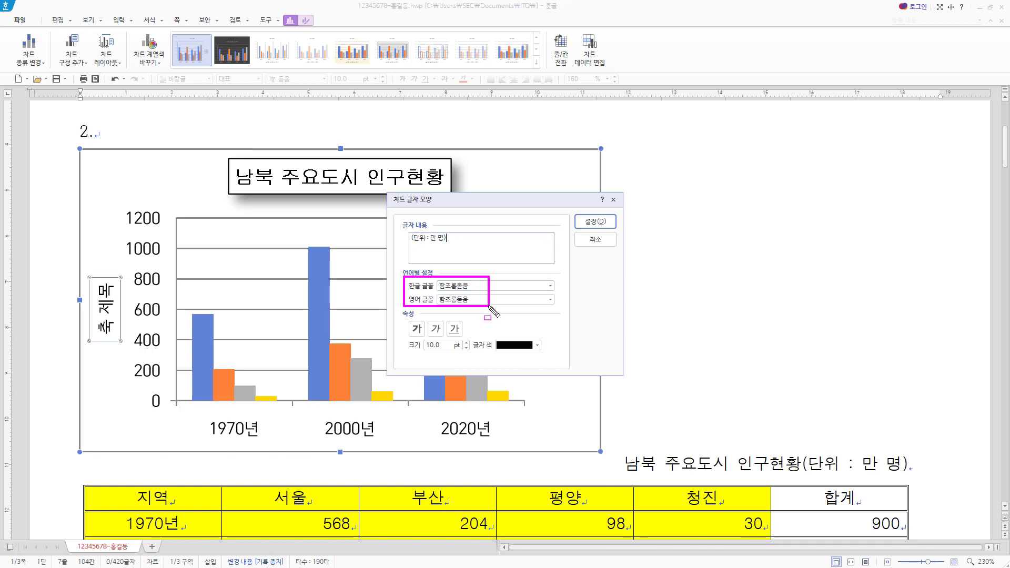
left_click(551, 286)
scroll(505, 363, "up", 7)
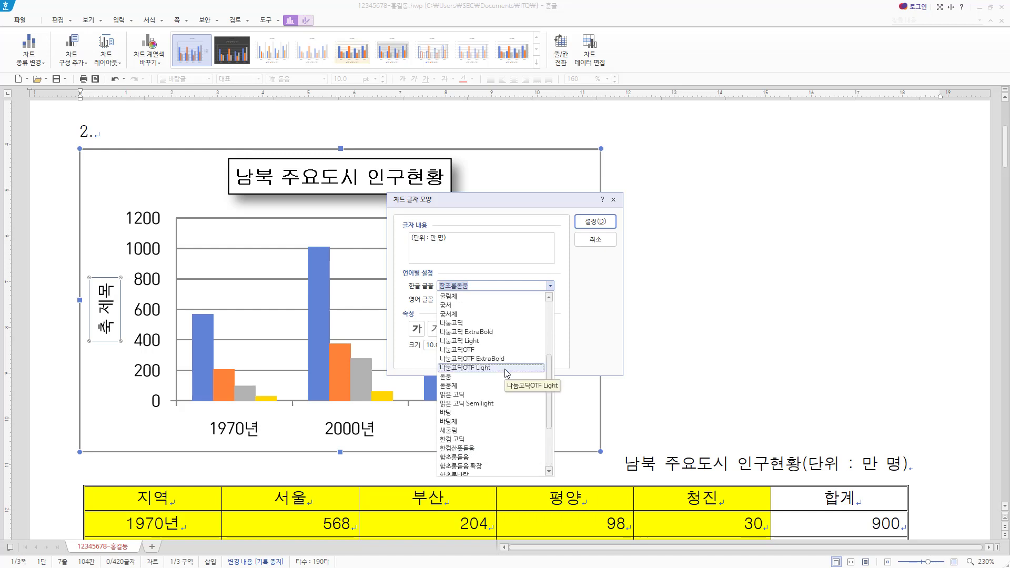
left_click(497, 377)
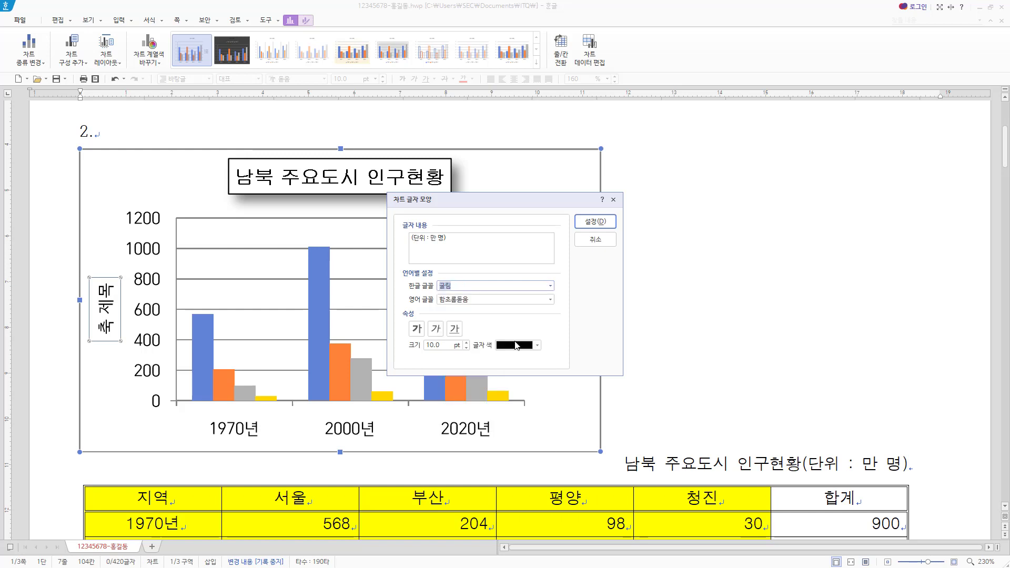
left_click(497, 299)
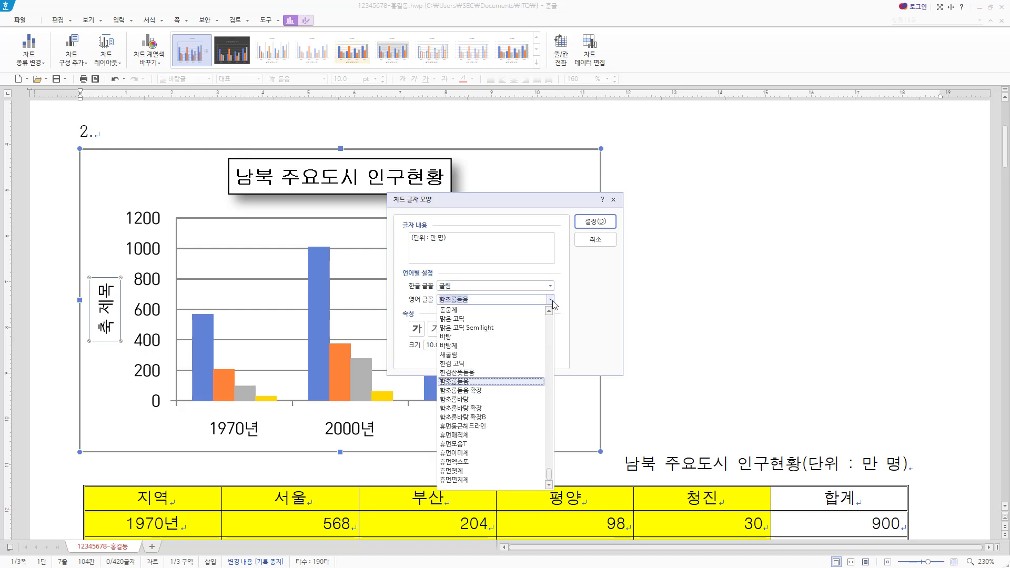
scroll(498, 374, "up", 6)
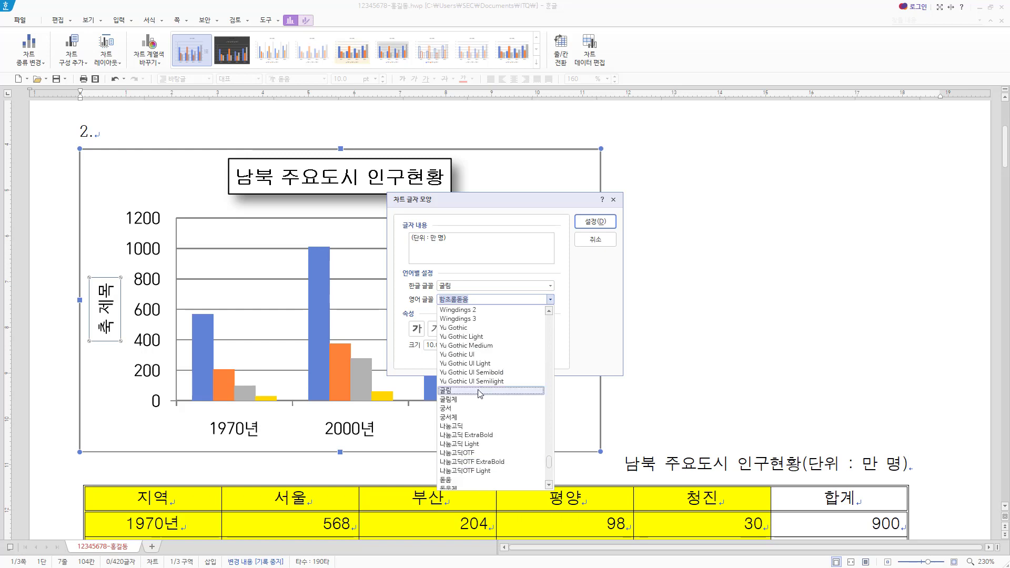
left_click(480, 393)
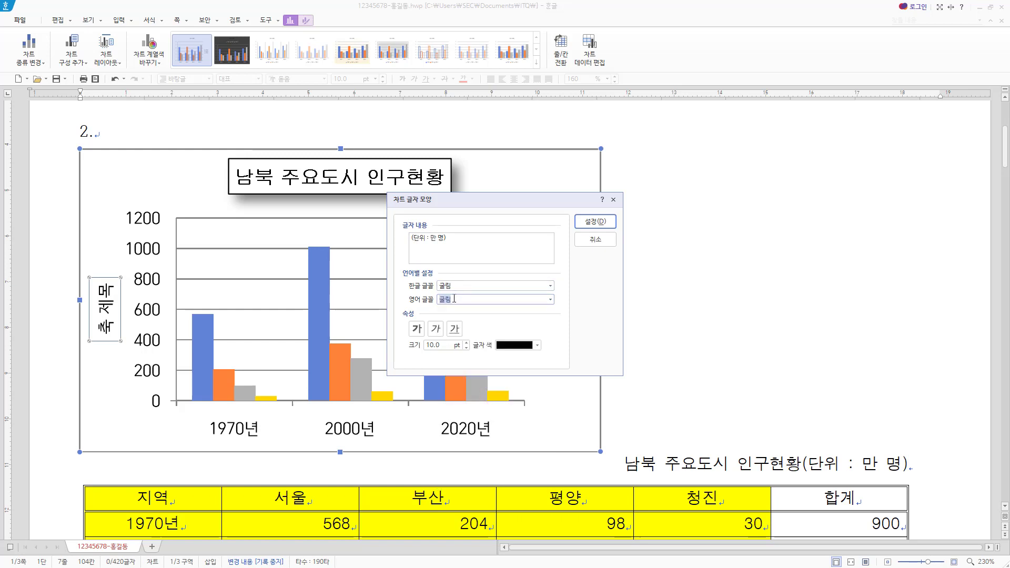
left_click_drag(437, 278, 462, 304)
left_click_drag(409, 352, 469, 351)
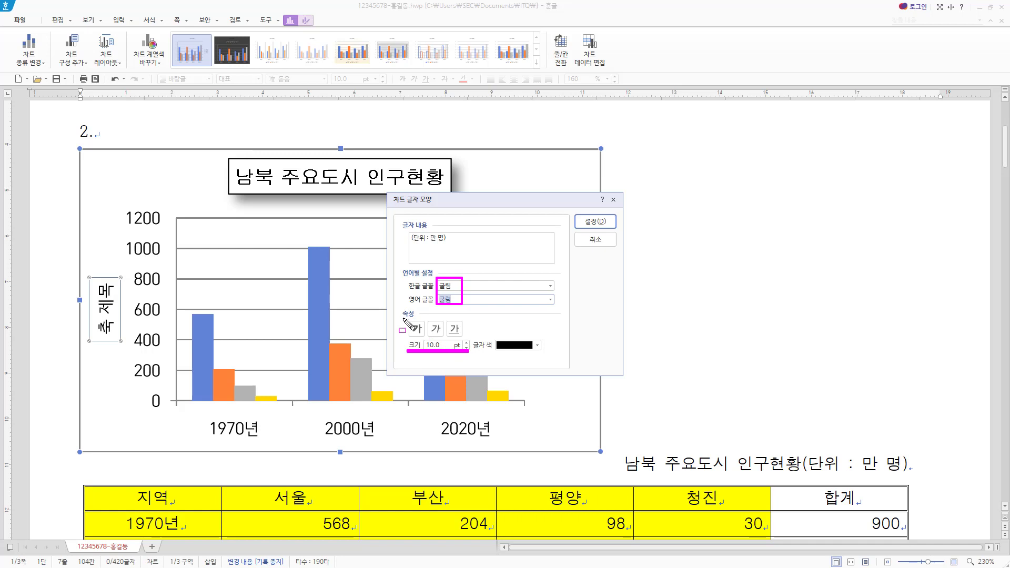
left_click_drag(404, 318, 469, 341)
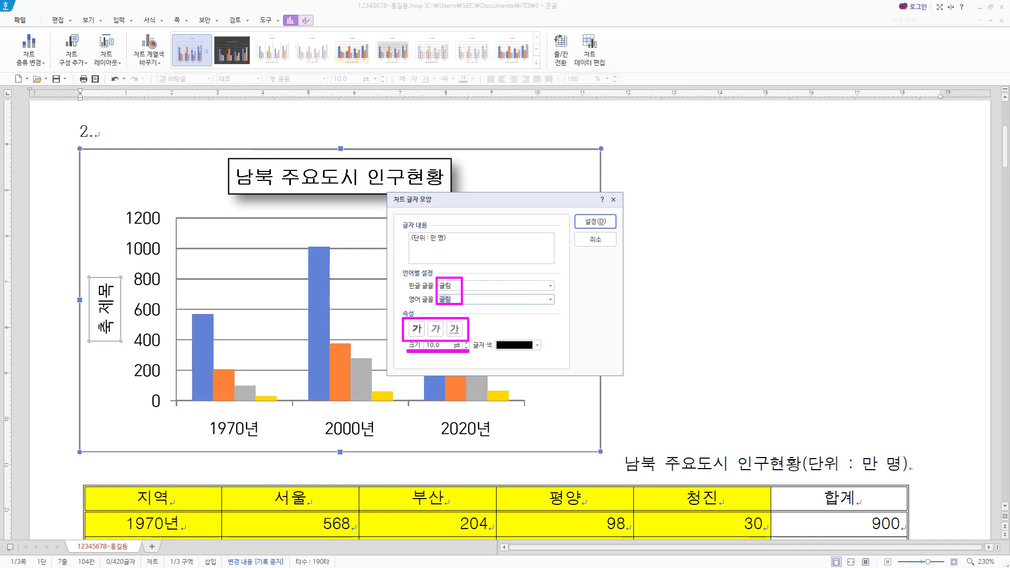
left_click(595, 221)
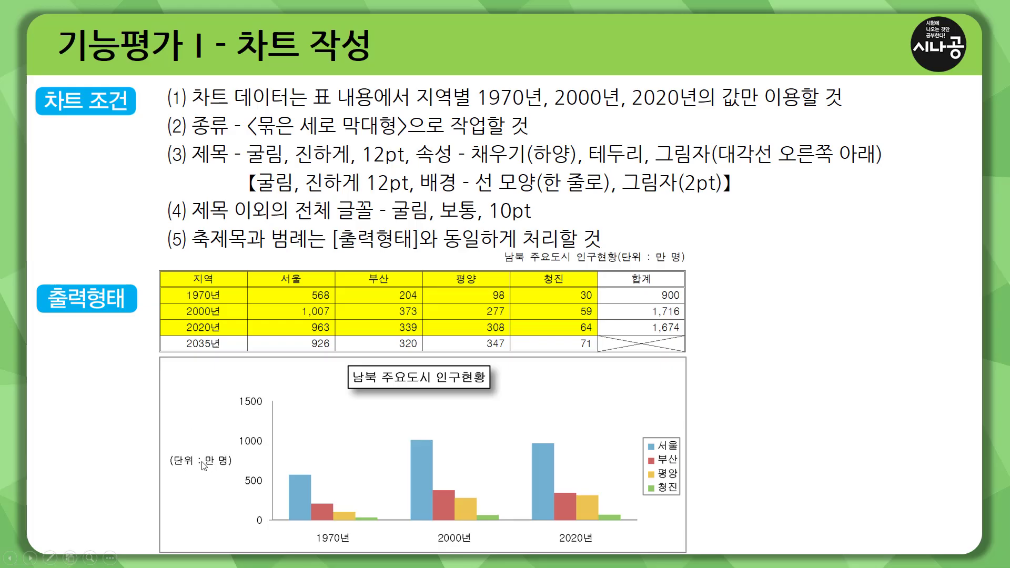
Step: Change the text direction of the vertical axis title to horizontal (가로) in its object properties
left_click_drag(165, 449, 232, 468)
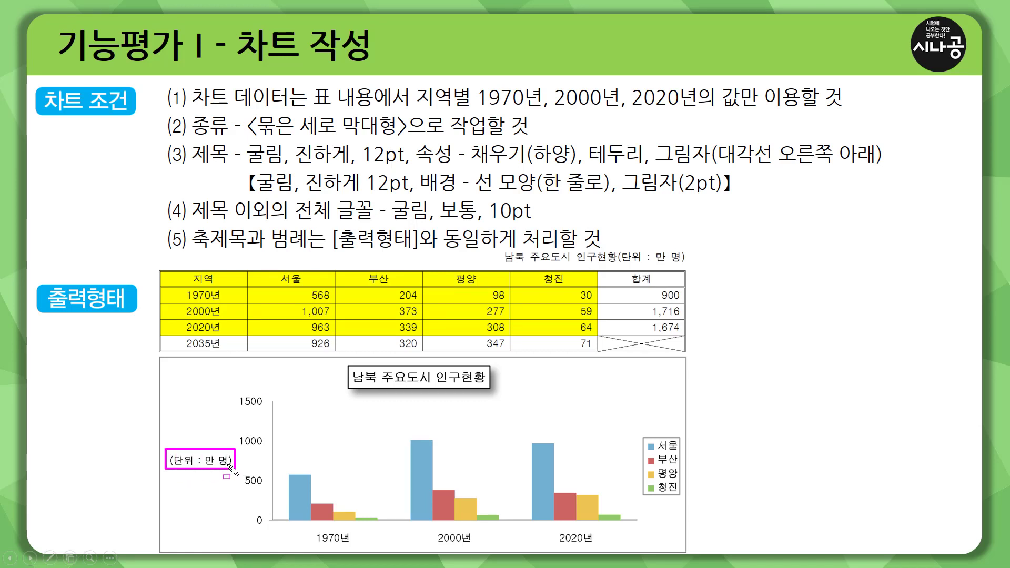
key("e")
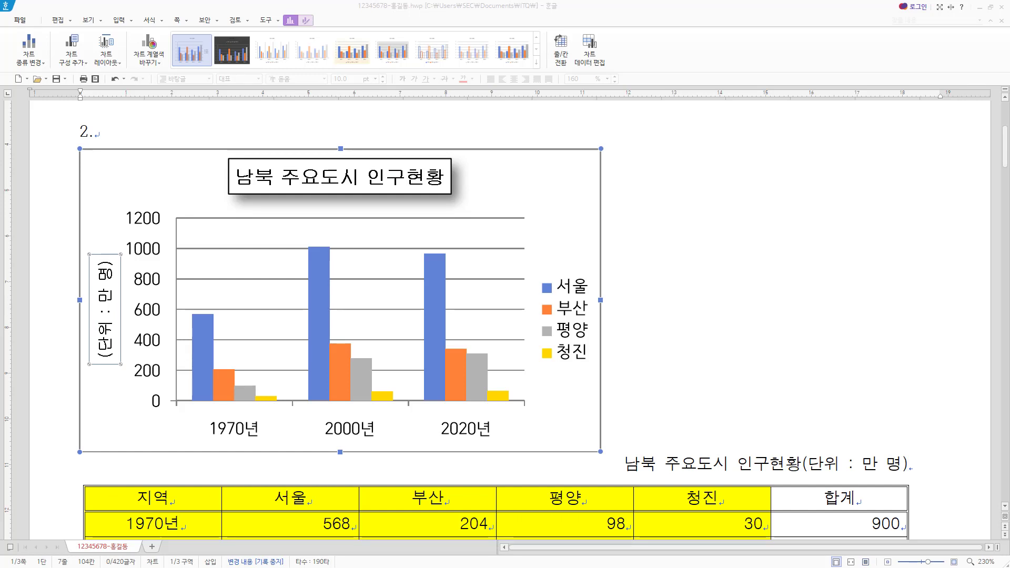
right_click(111, 290)
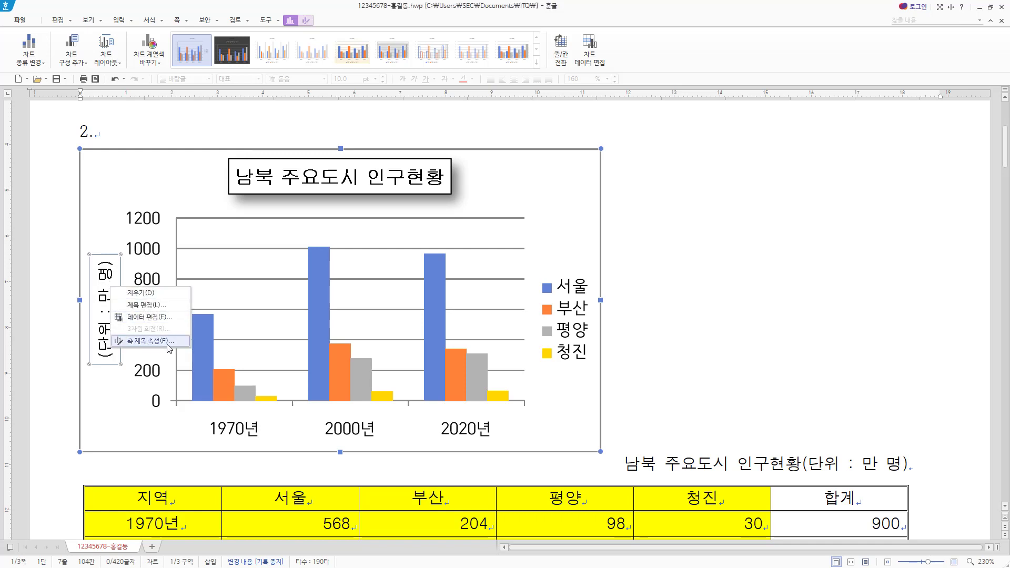
left_click(150, 341)
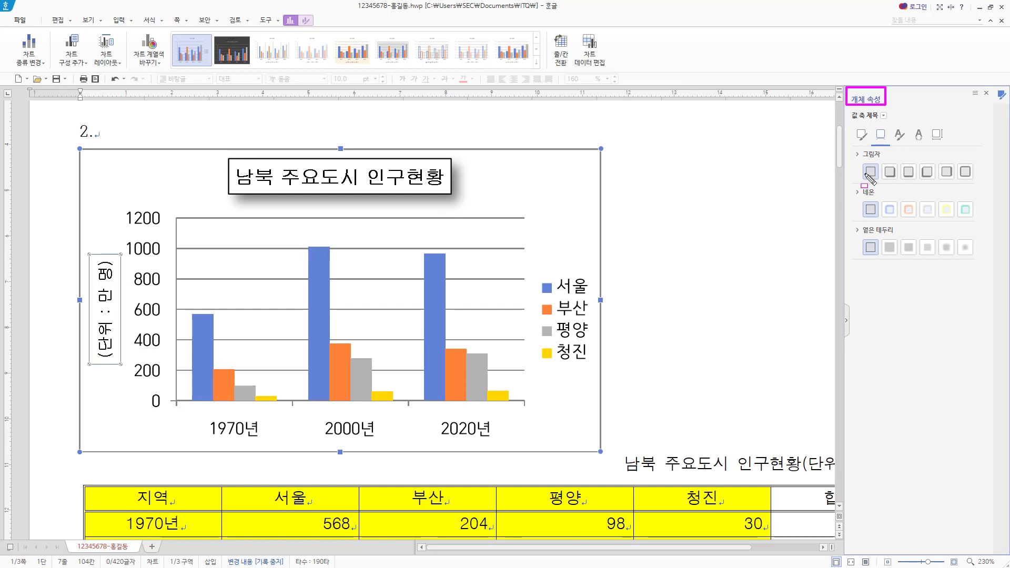
left_click(938, 137)
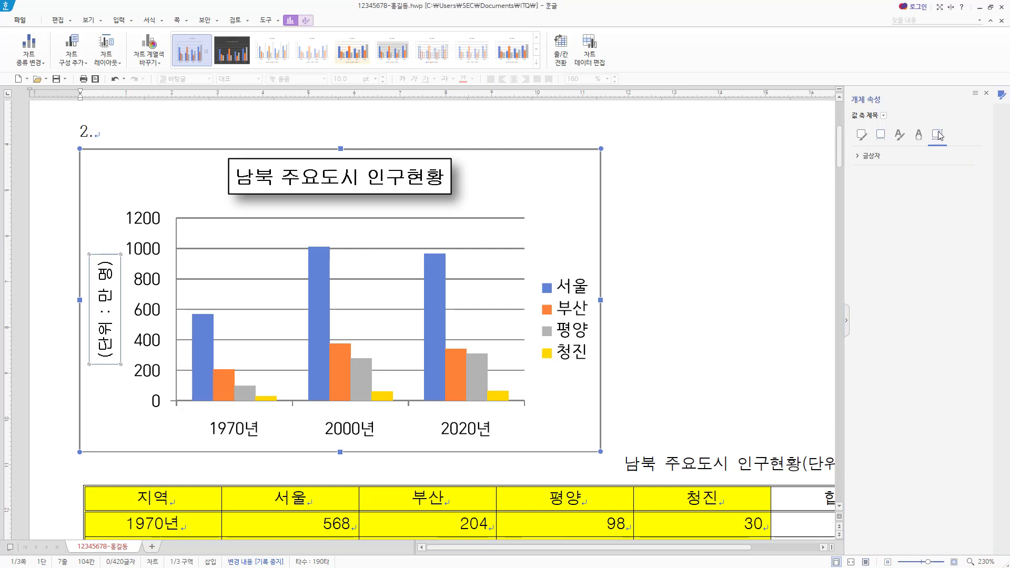
left_click(862, 157)
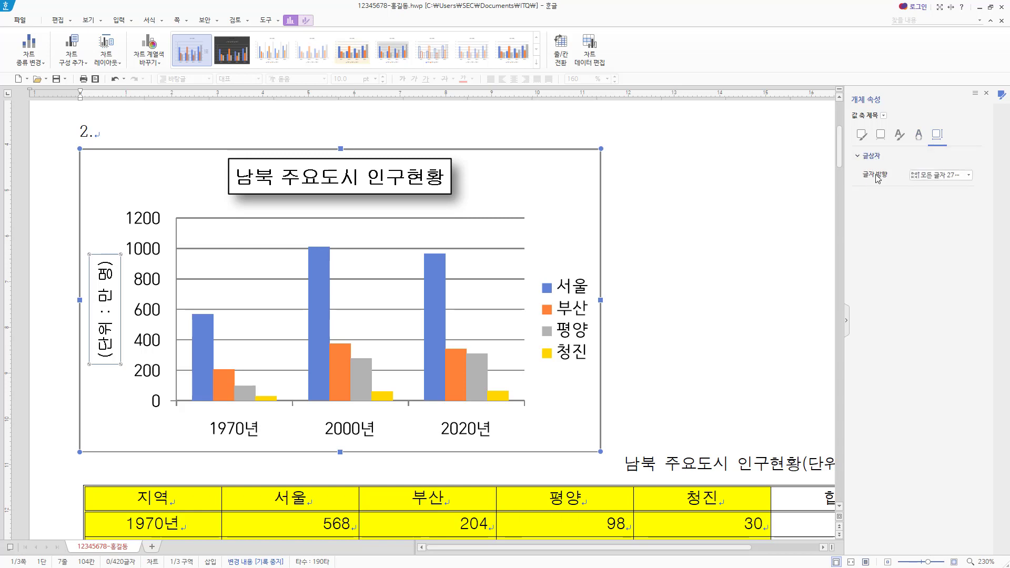
left_click(927, 178)
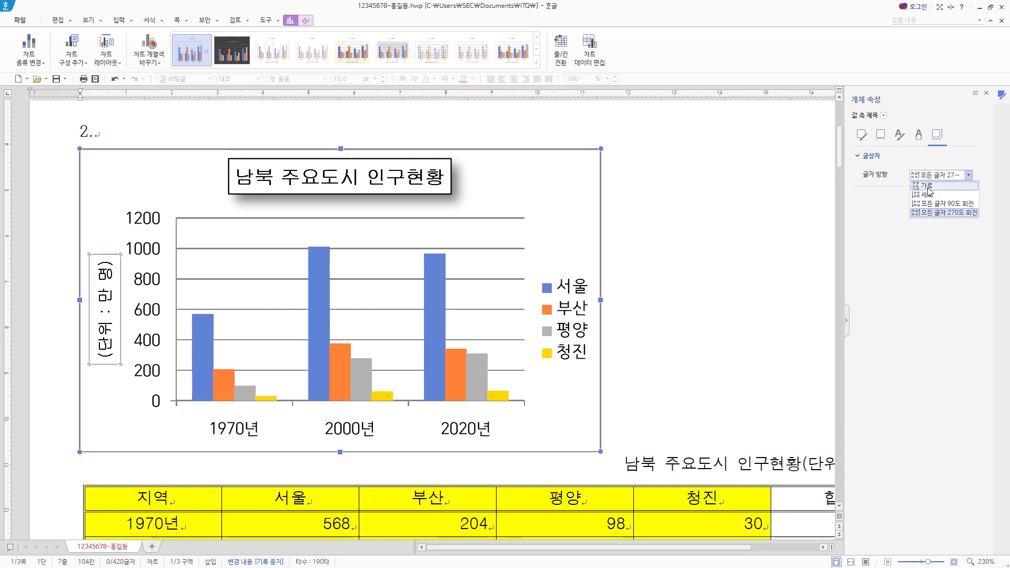
left_click(928, 189)
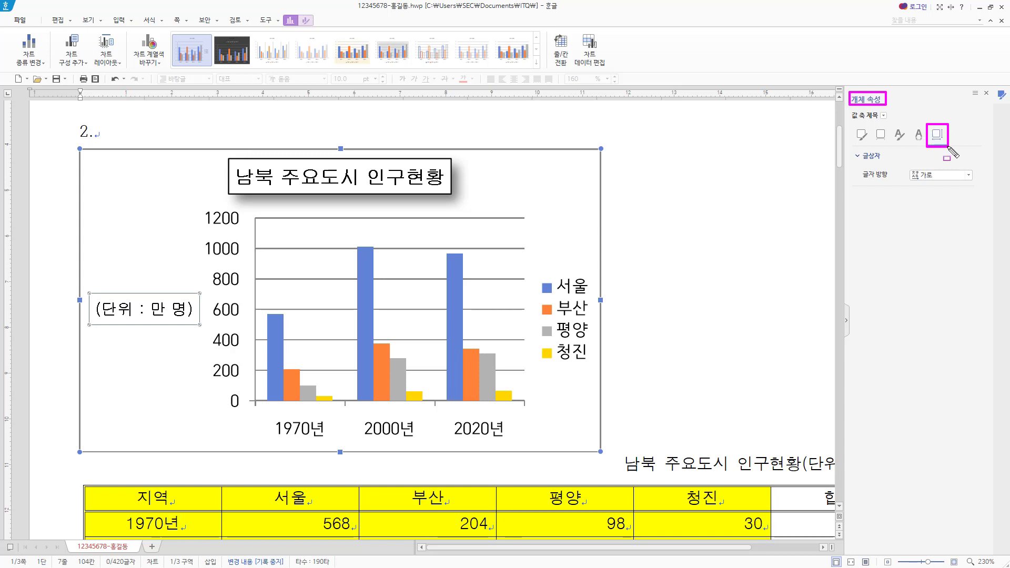
left_click_drag(855, 150, 974, 183)
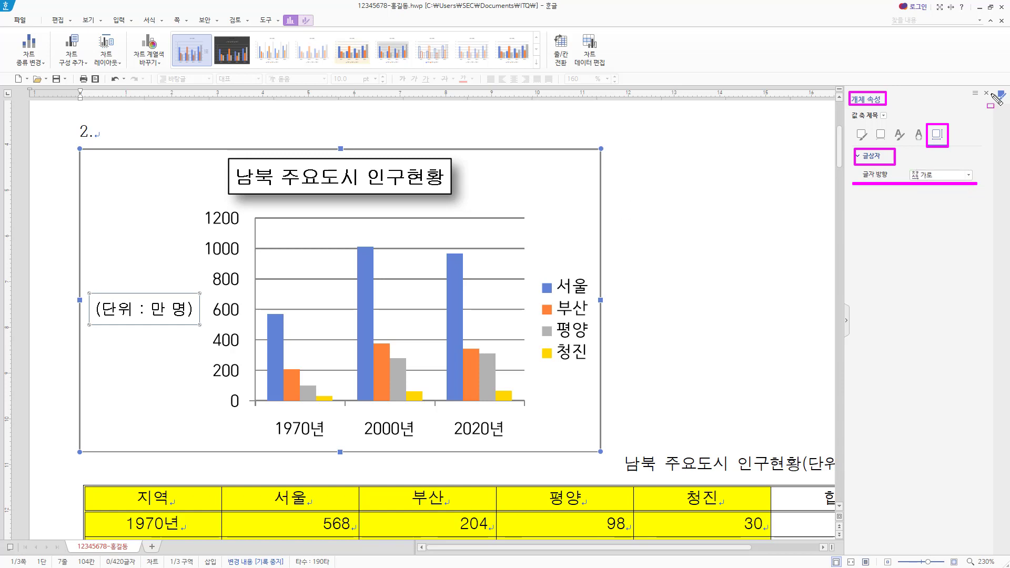
left_click_drag(977, 84, 991, 100)
key("Escape")
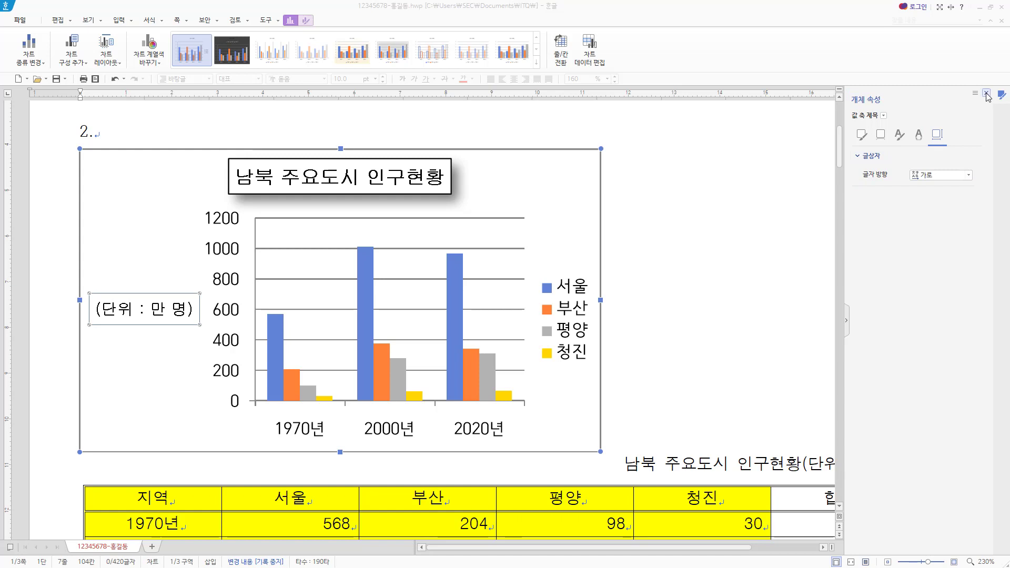
Step: Close the object properties pane of the vertical axis title
left_click(987, 93)
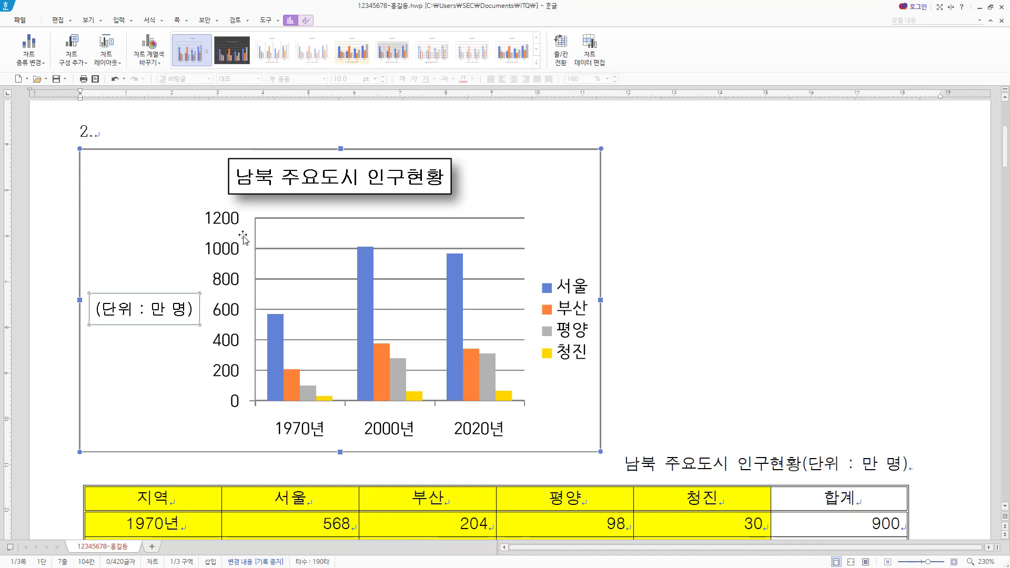
key("ctrl+2")
mouse_move(230, 160)
left_mouse_down()
mouse_move(409, 204)
mouse_move(461, 199)
left_mouse_up()
mouse_move(98, 294)
left_mouse_down()
mouse_move(140, 323)
mouse_move(196, 323)
left_mouse_up()
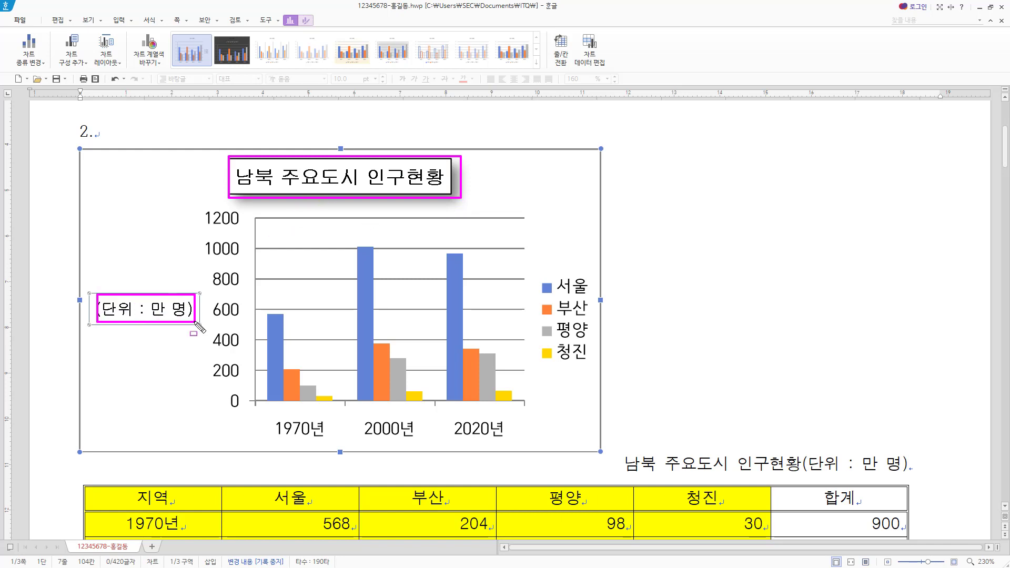
mouse_move(535, 271)
left_mouse_down()
mouse_move(600, 389)
mouse_move(597, 366)
left_mouse_up()
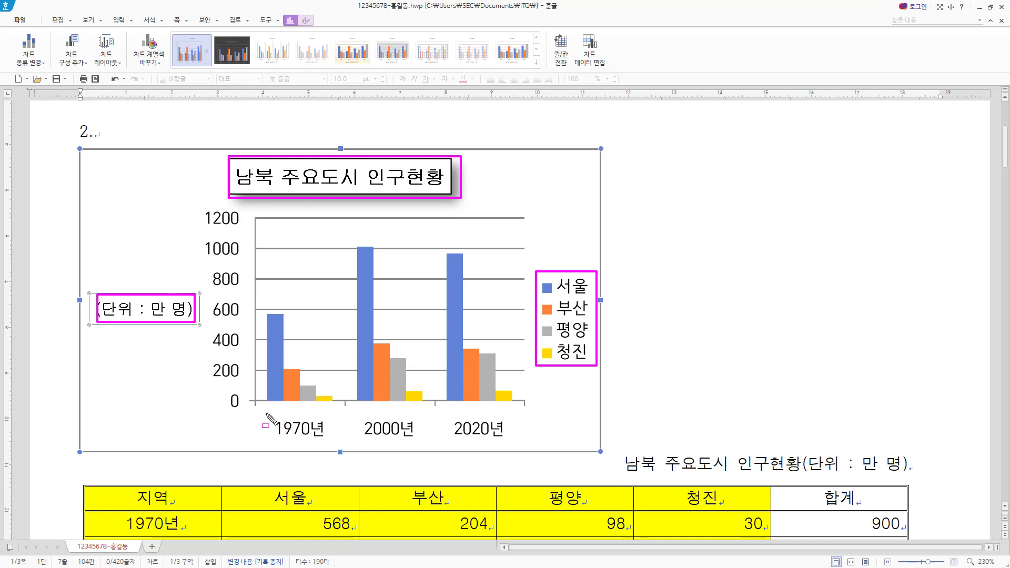
mouse_move(266, 413)
left_mouse_down()
mouse_move(398, 442)
mouse_move(515, 443)
left_mouse_up()
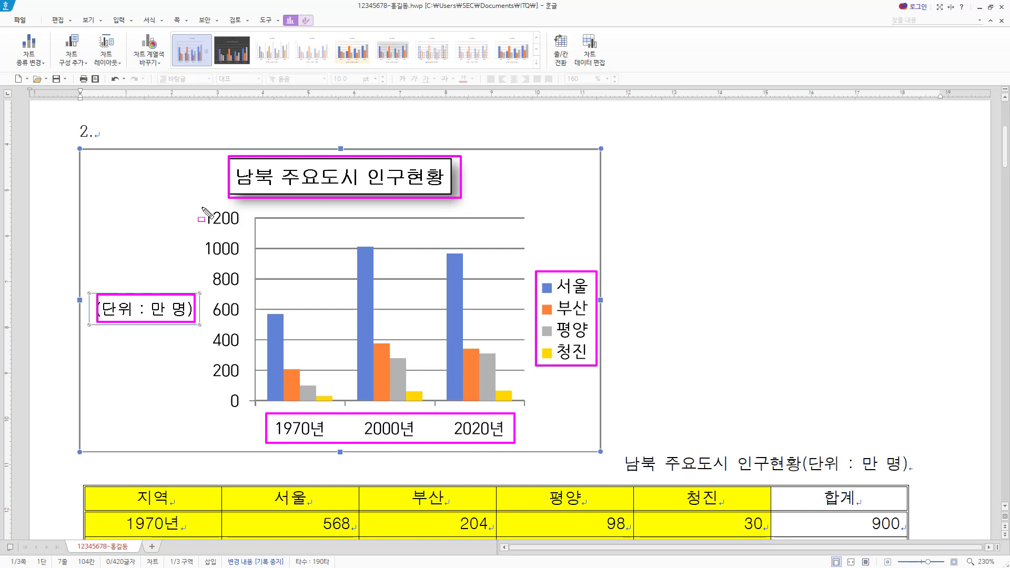
left_click_drag(201, 208, 251, 408)
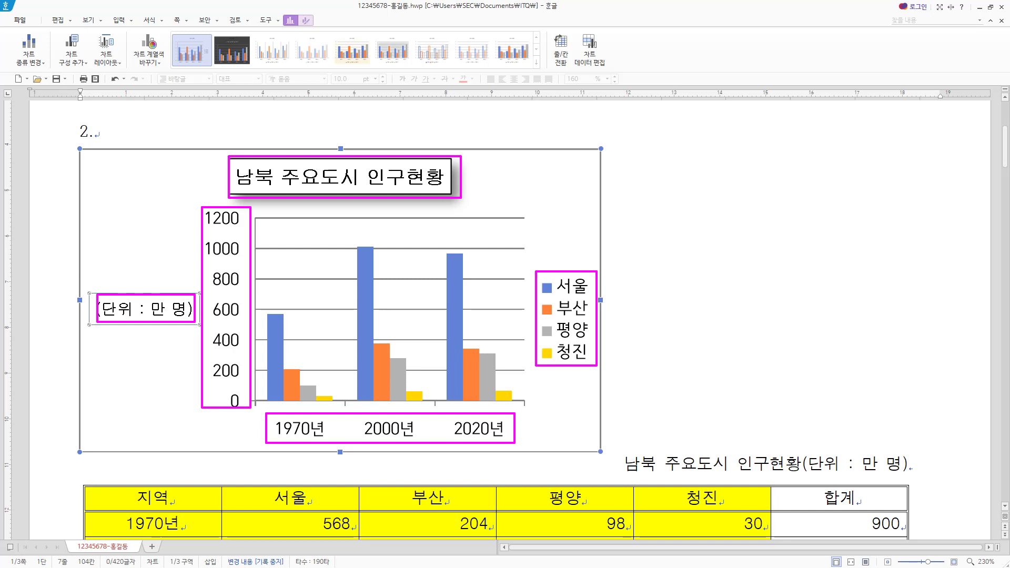
key("Escape")
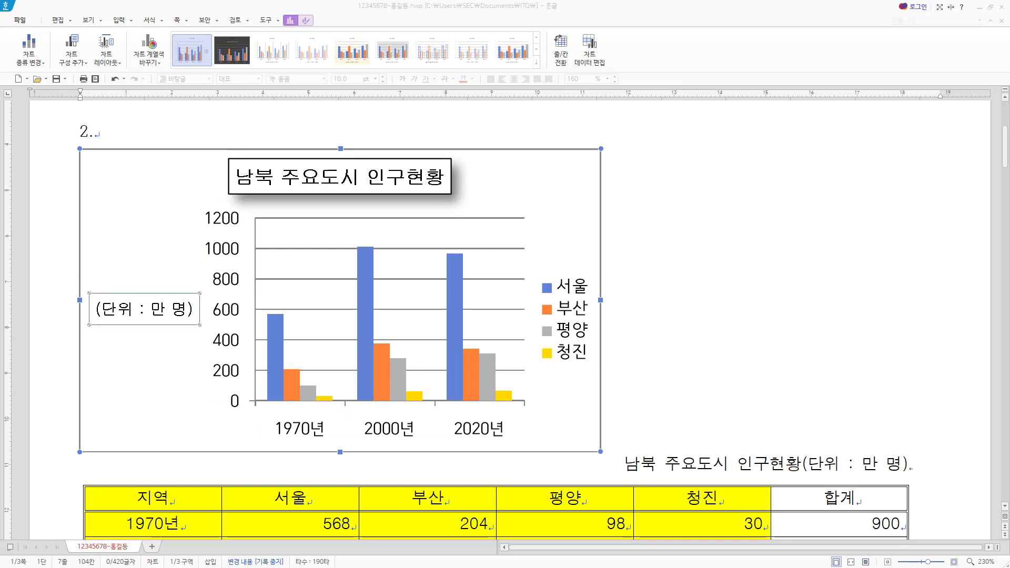
Step: Check the legend on the chart instruction slide and, back in Hangul, set both the legend's Korean and English fonts to 굴림
key("alt+Tab")
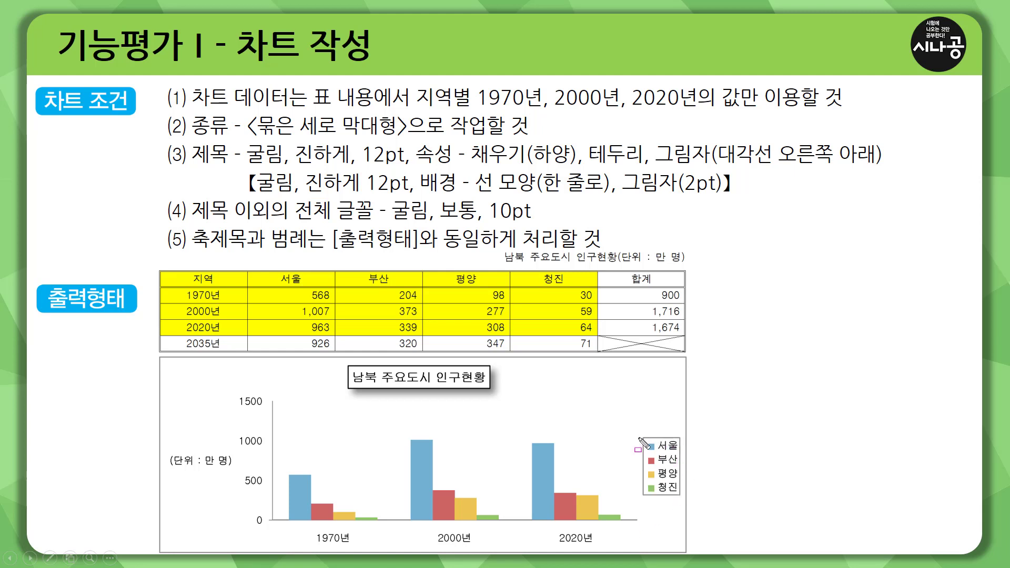
key("alt+Tab")
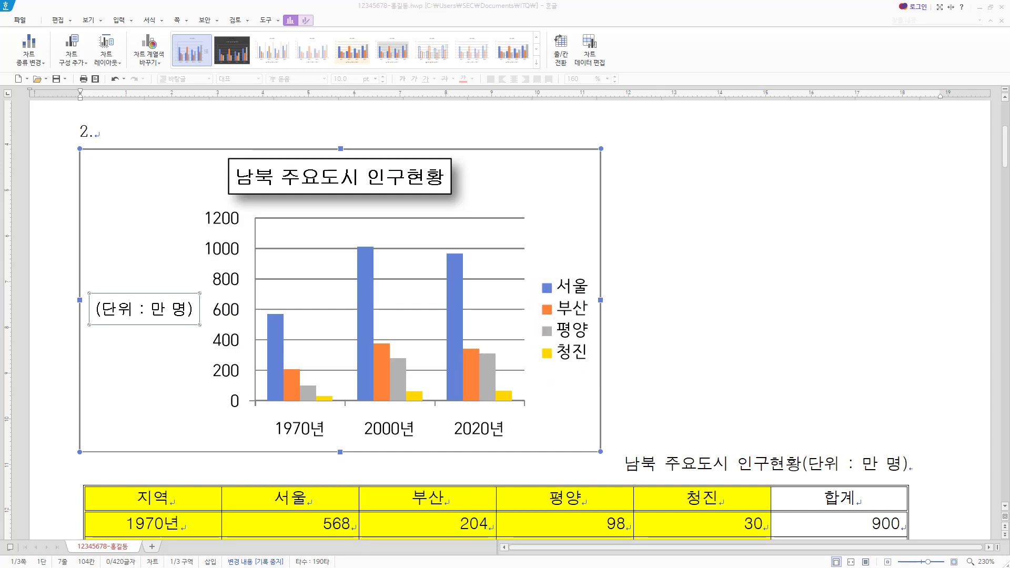
left_click(571, 312)
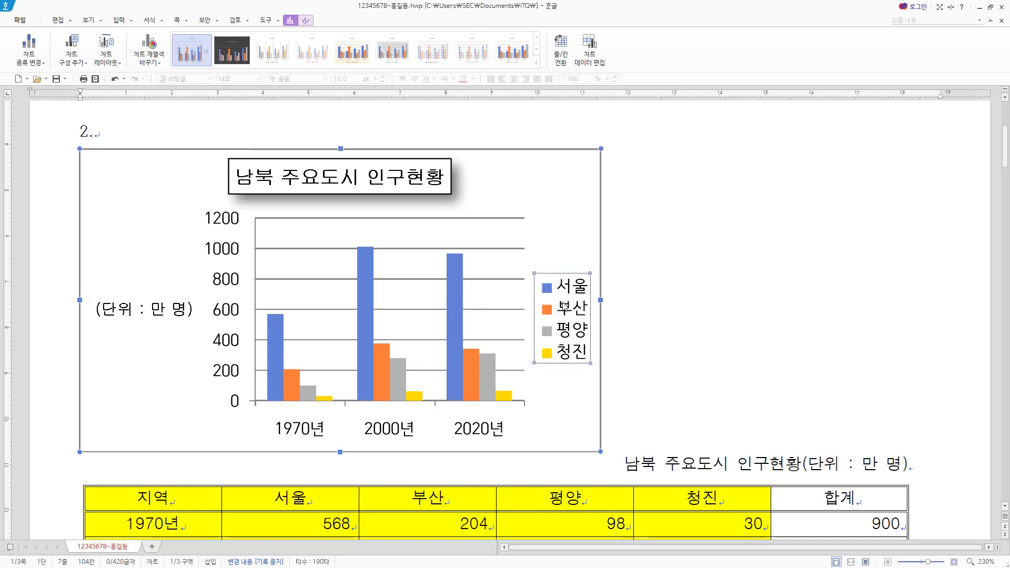
right_click(564, 308)
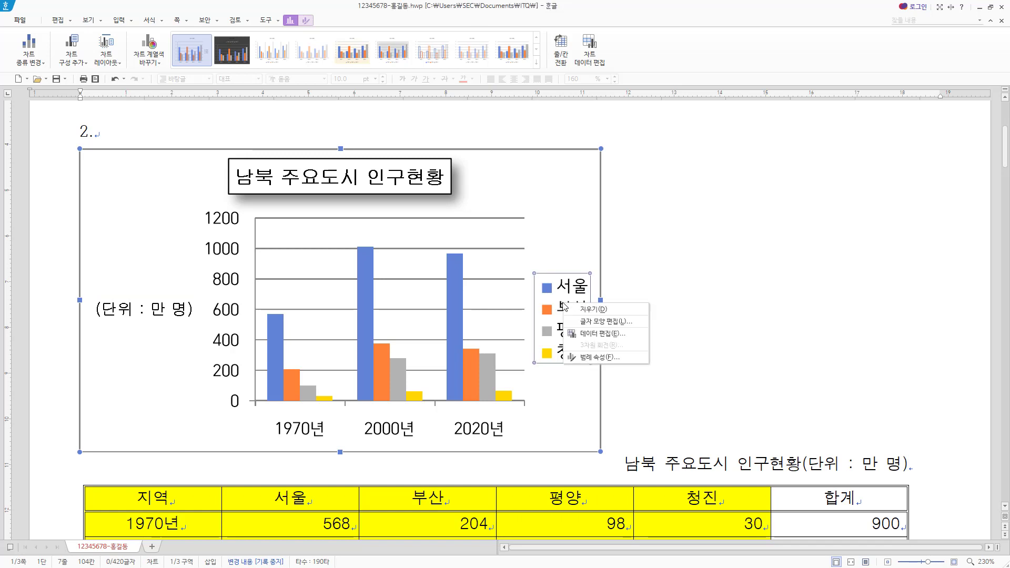
left_click(605, 321)
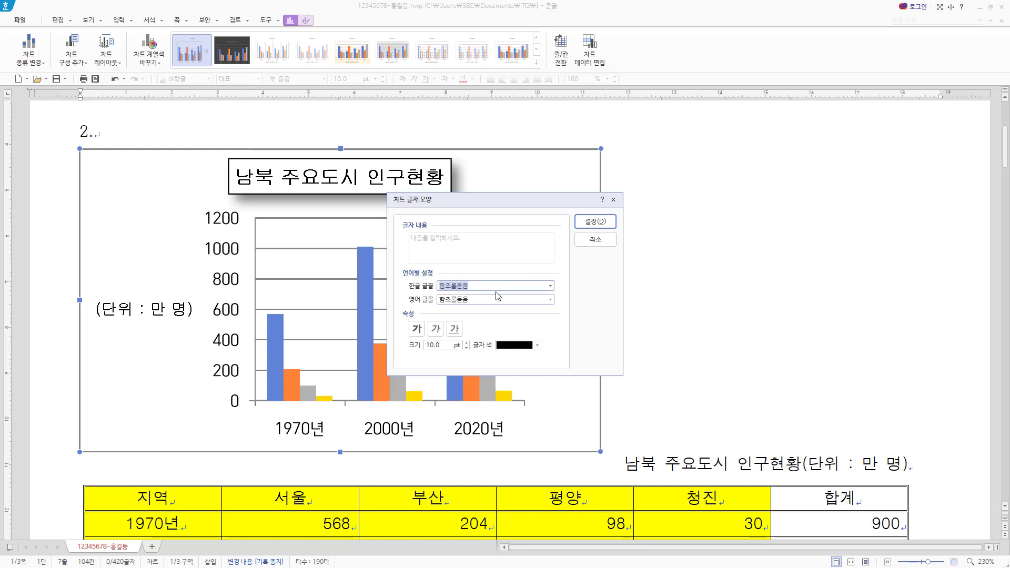
left_click(550, 285)
scroll(476, 364, "up", 7)
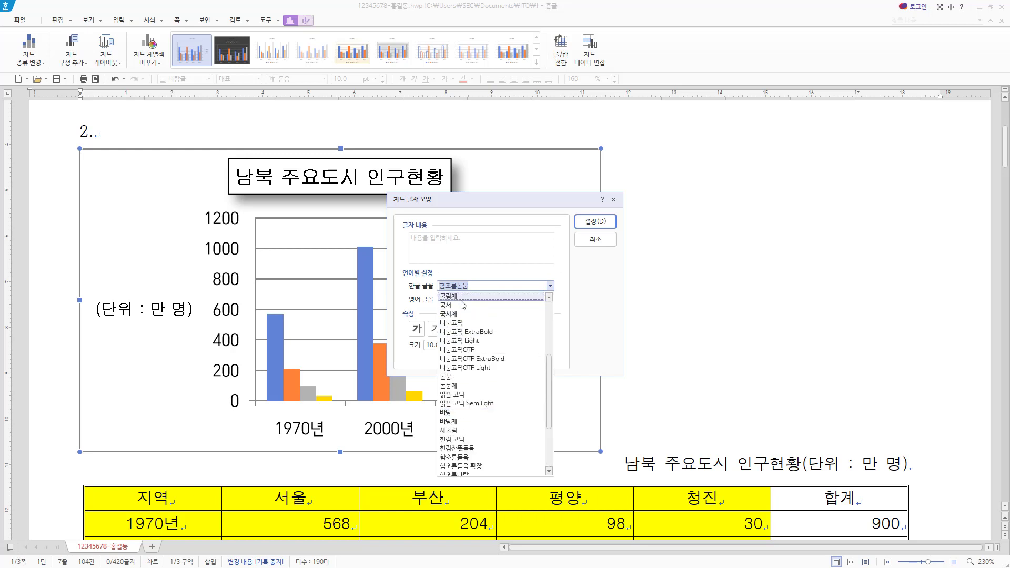
left_click(467, 379)
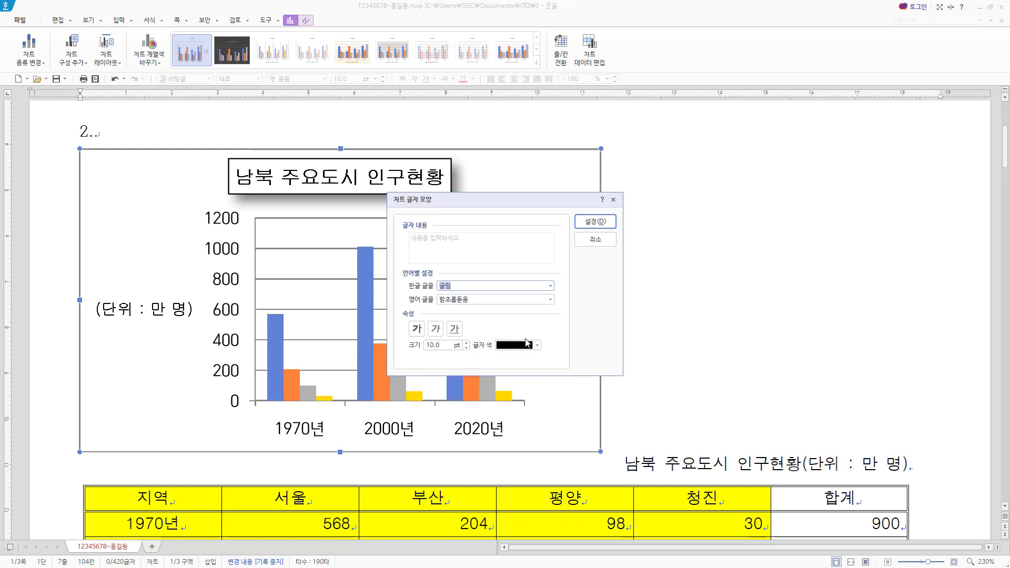
left_click(550, 300)
scroll(505, 374, "up", 3)
left_click(481, 389)
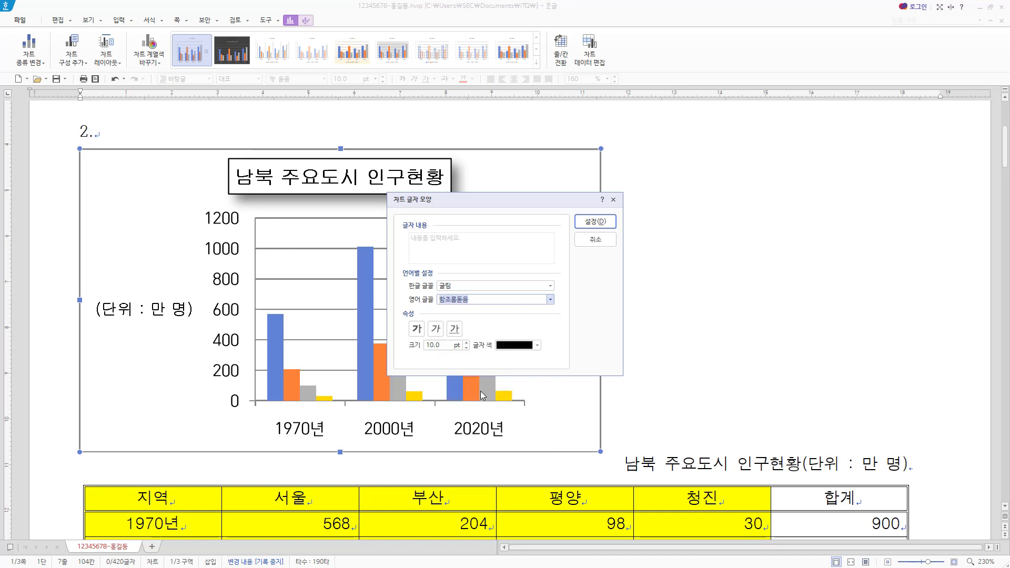
left_click_drag(418, 353, 454, 353)
left_click_drag(406, 317, 470, 339)
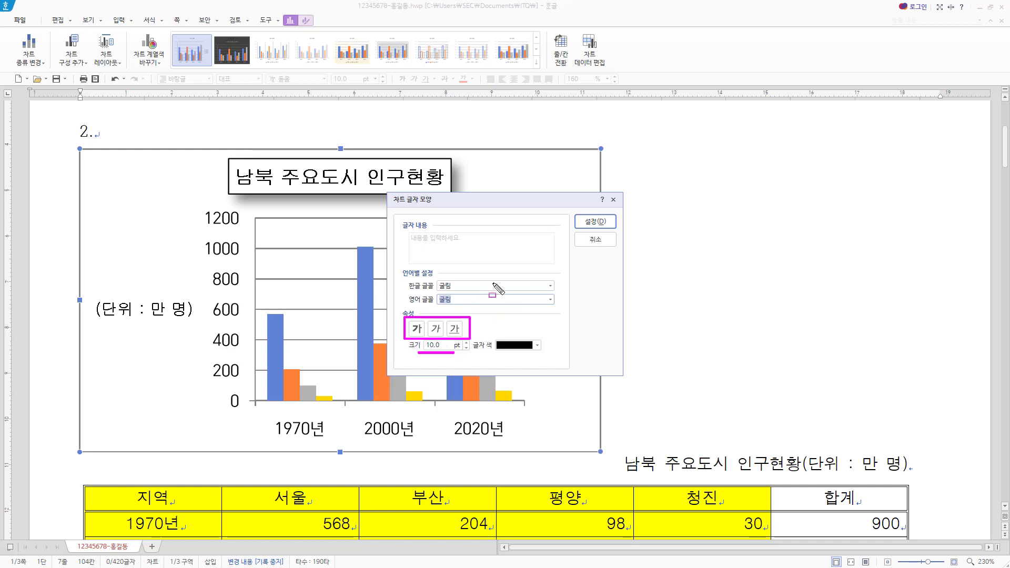
left_click_drag(573, 213, 612, 232)
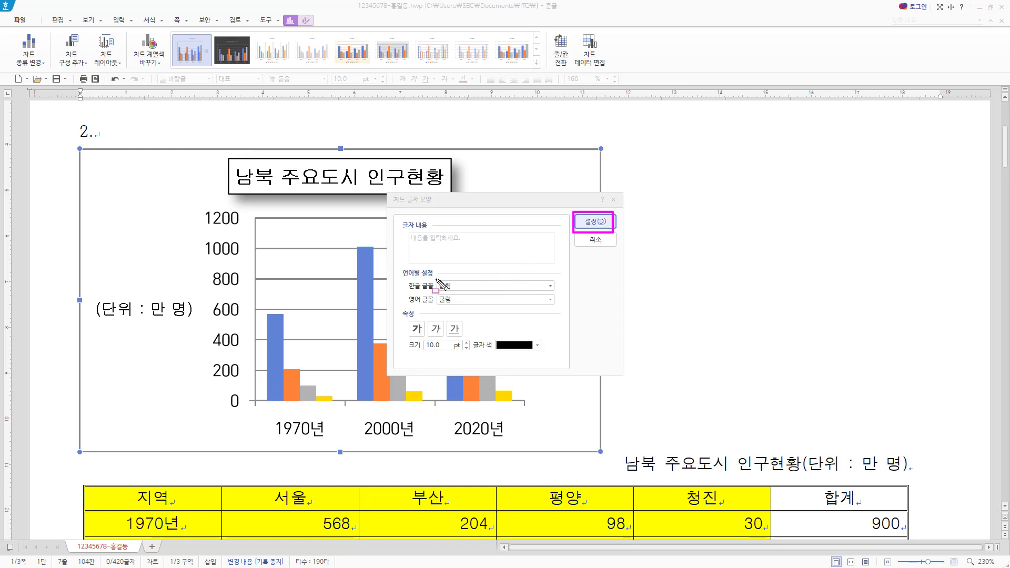
left_click_drag(439, 278, 456, 305)
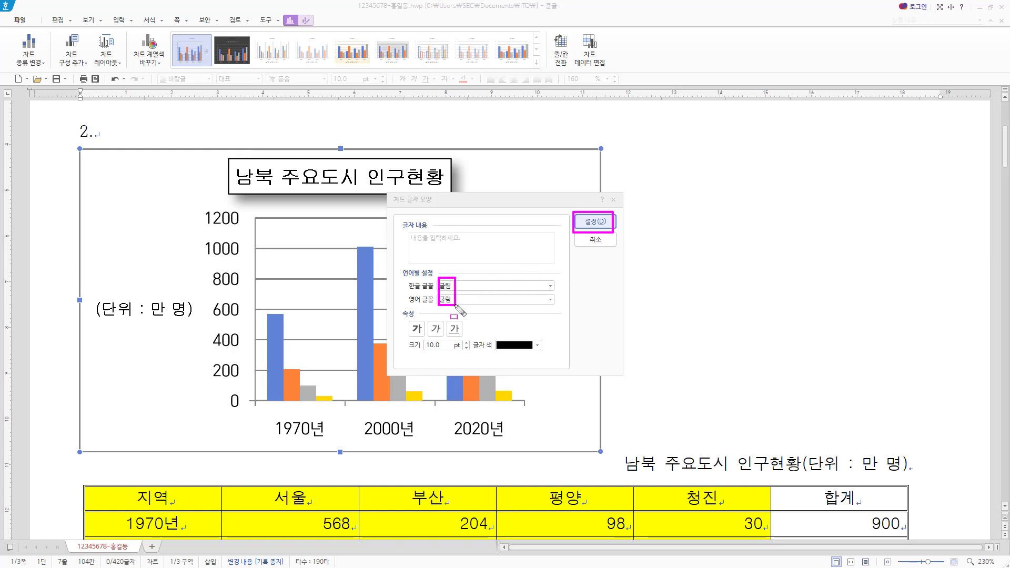
left_click(594, 222)
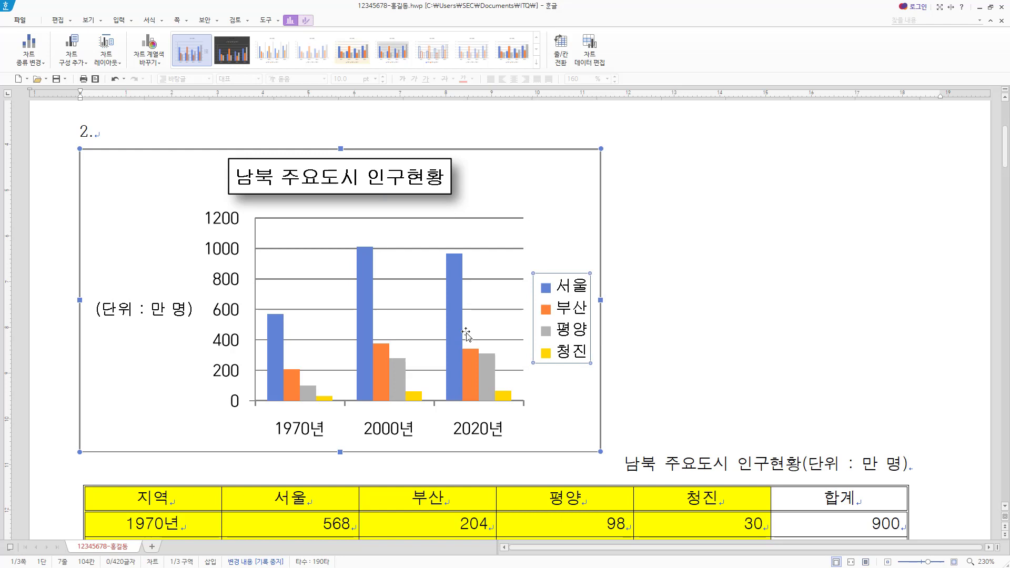
Step: Give the legend a black border line in its drawing properties and close the object properties pane
right_click(556, 298)
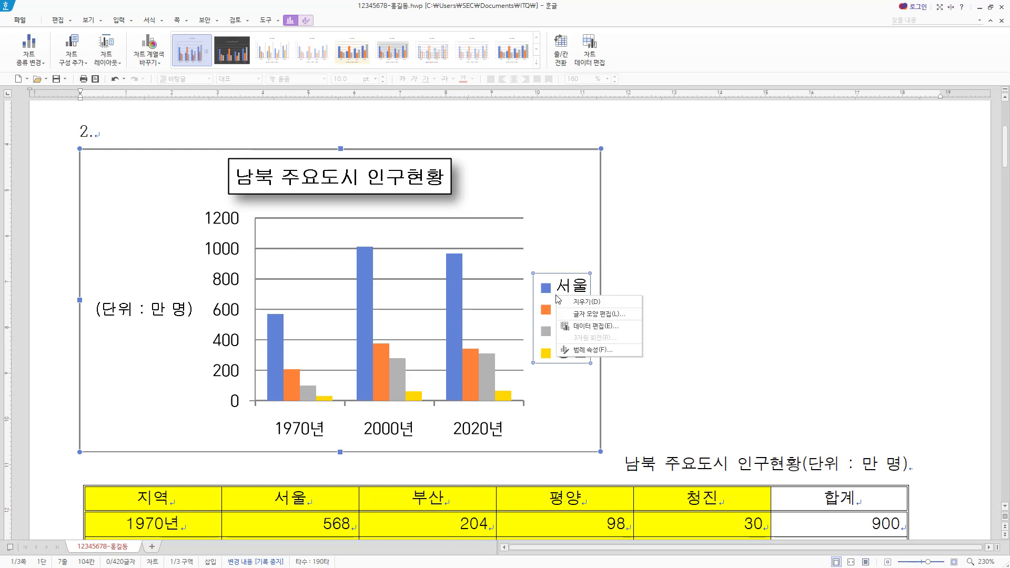
left_click(586, 350)
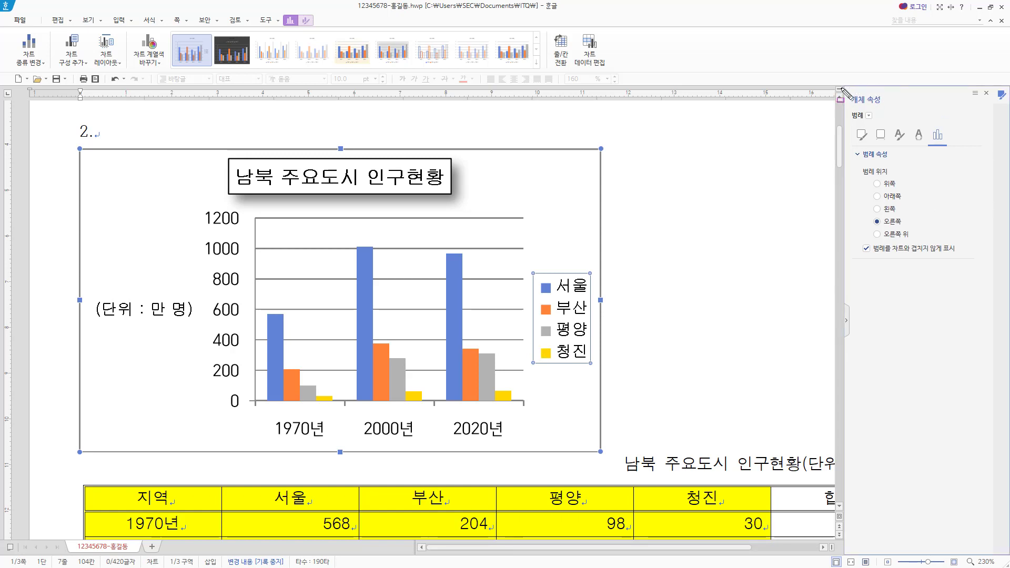
left_click_drag(841, 89, 898, 103)
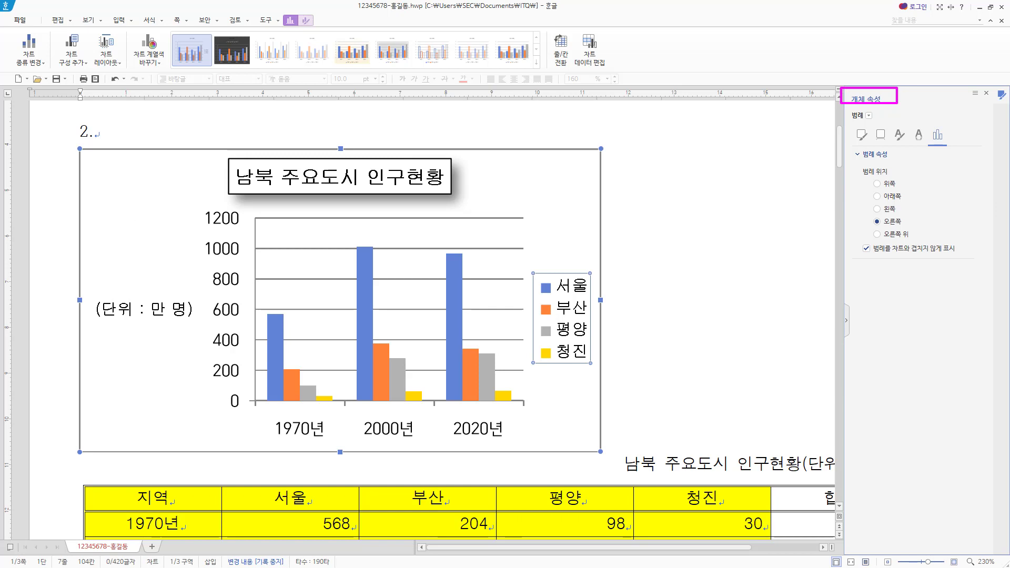
key("Escape")
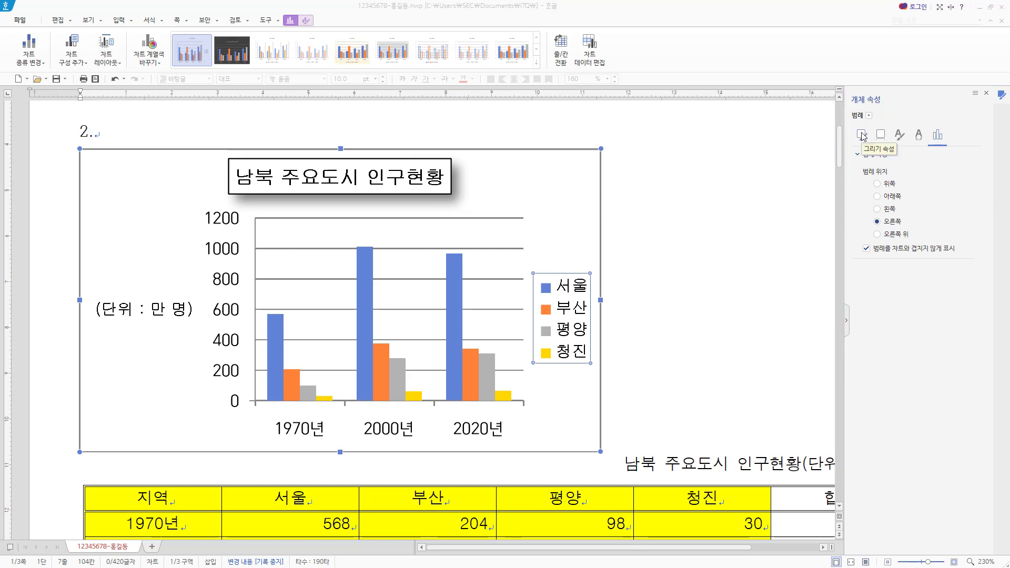
left_click(862, 135)
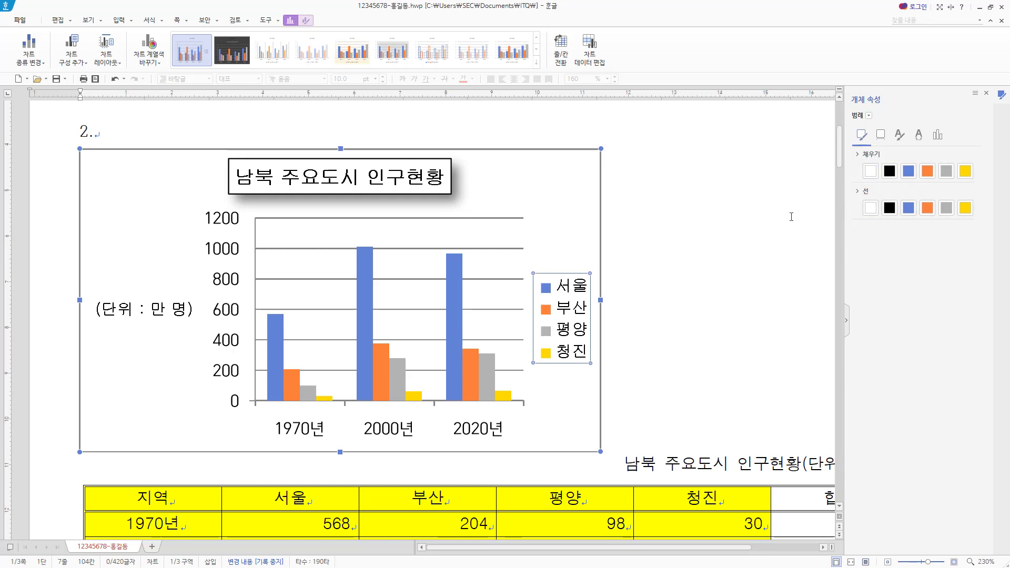
left_click(889, 209)
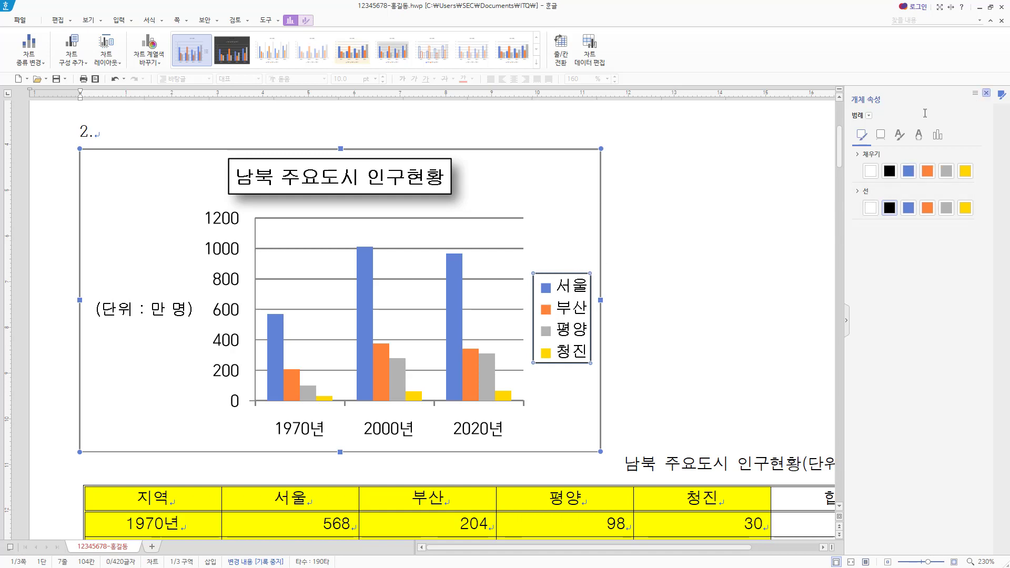
left_click(988, 94)
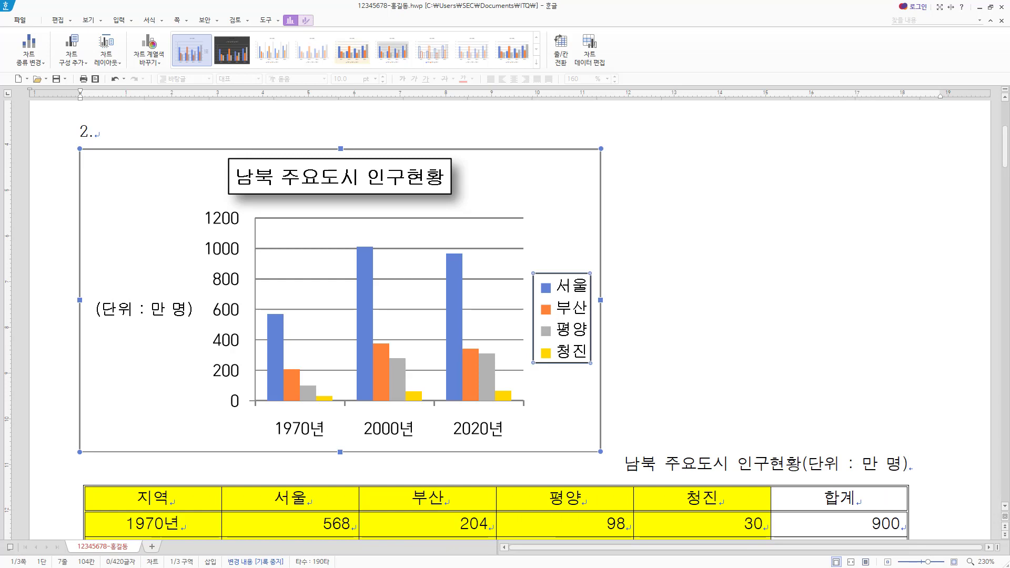
left_click(209, 185)
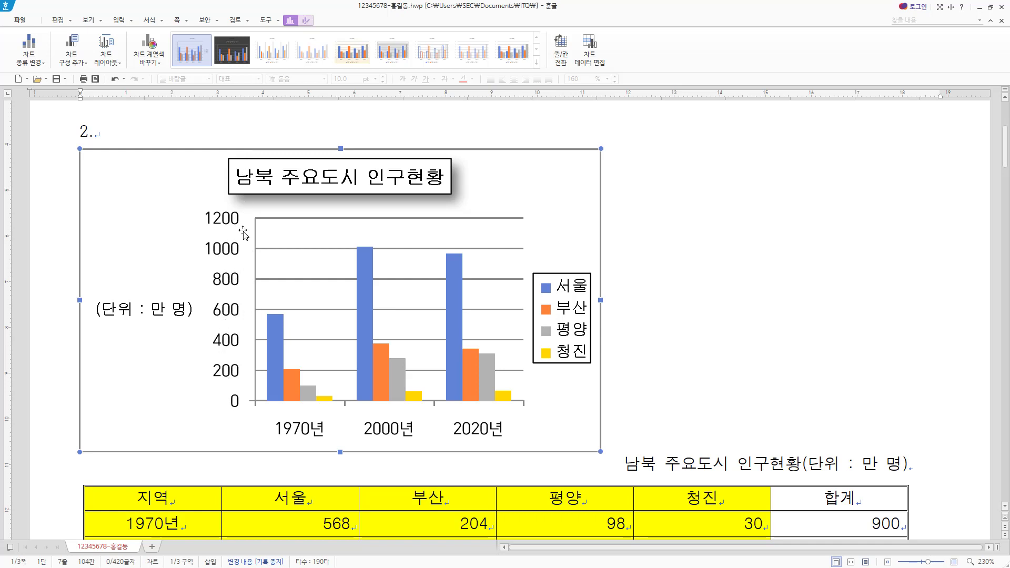
Step: Set both the Korean and the English font of the vertical value axis labels to 굴림 and apply the text settings
left_click(225, 224)
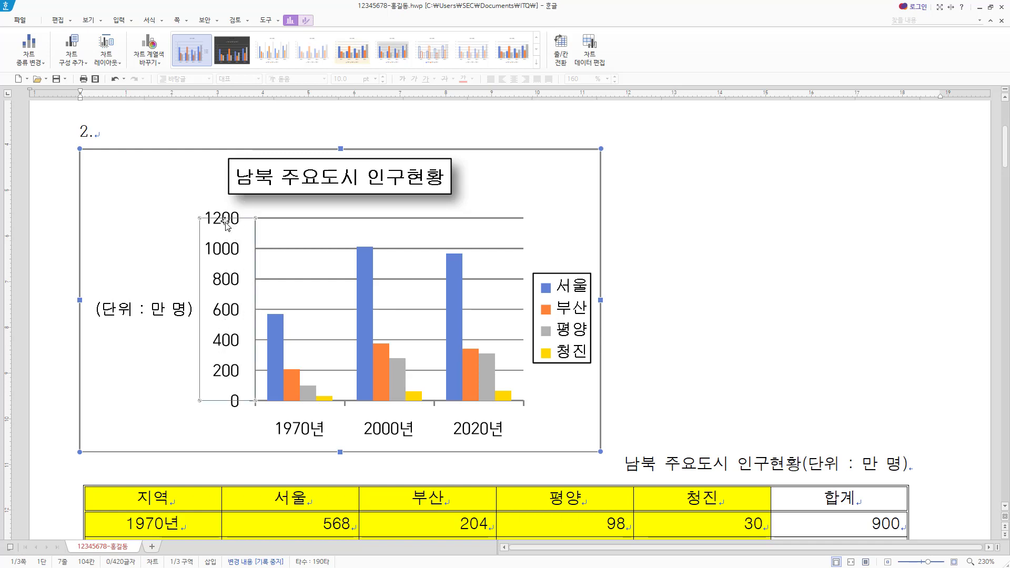
right_click(230, 254)
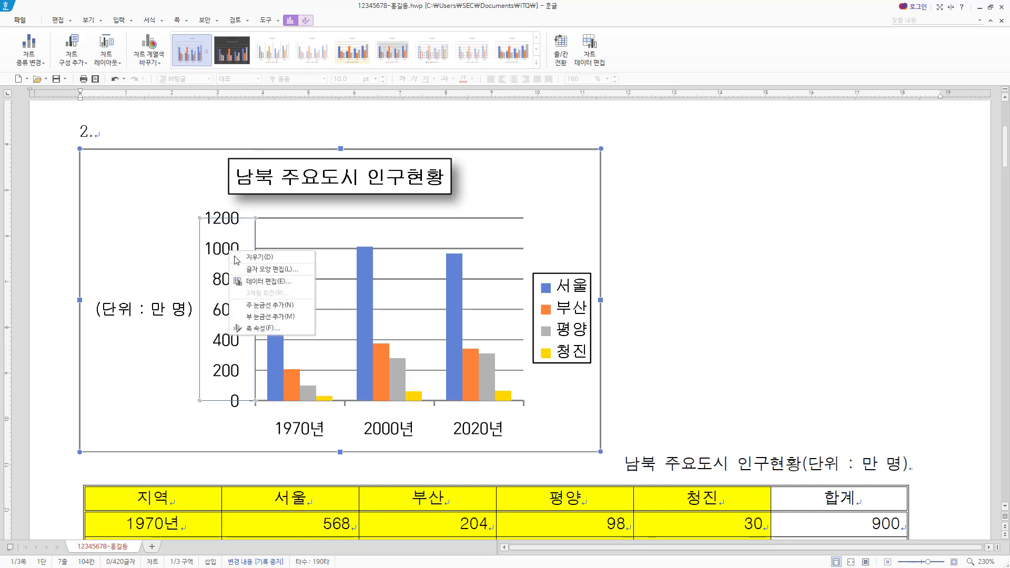
left_click(268, 270)
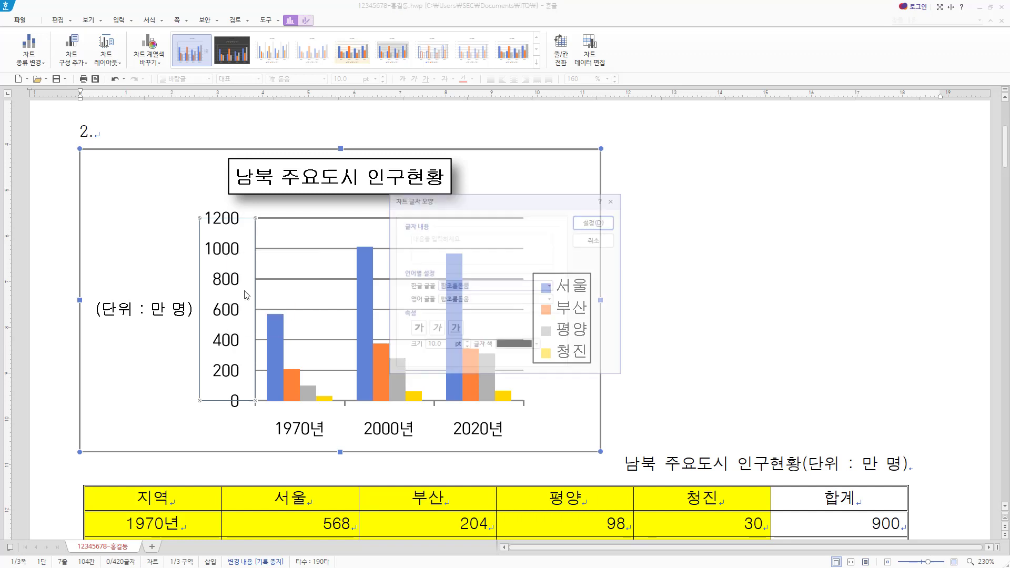
left_click(551, 286)
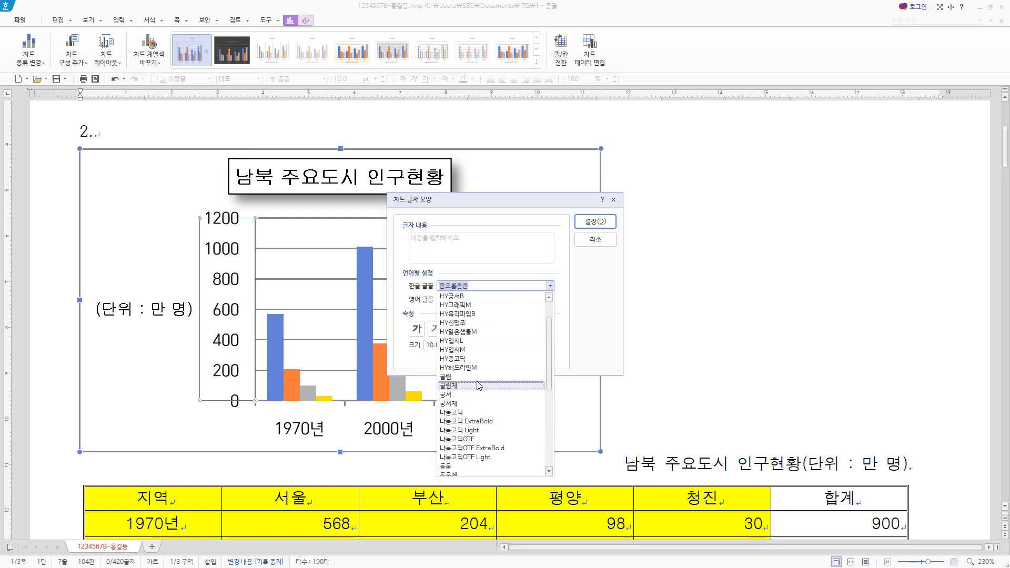
left_click(476, 377)
left_click(550, 300)
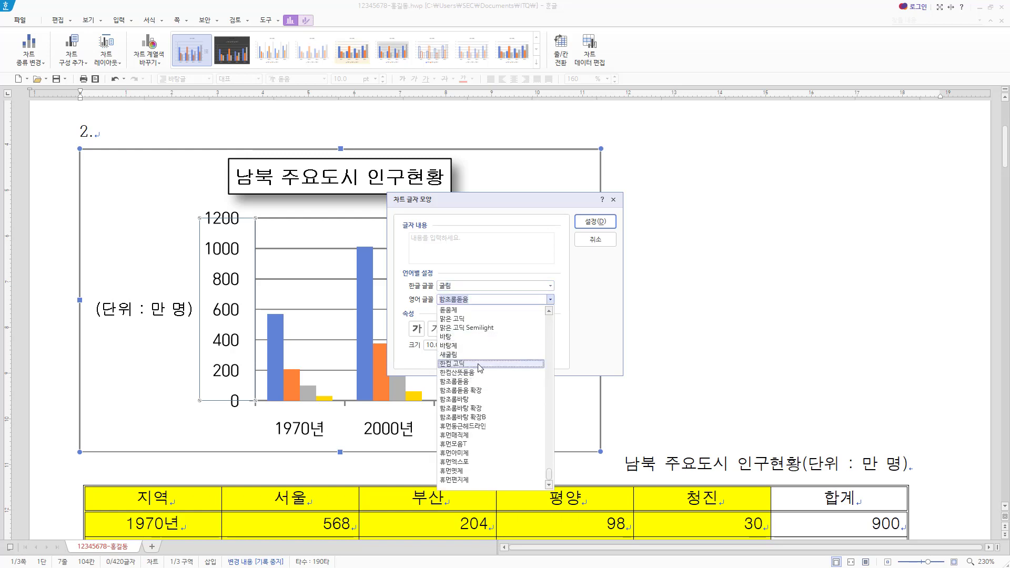
scroll(461, 395, "up", 5)
left_click(461, 391)
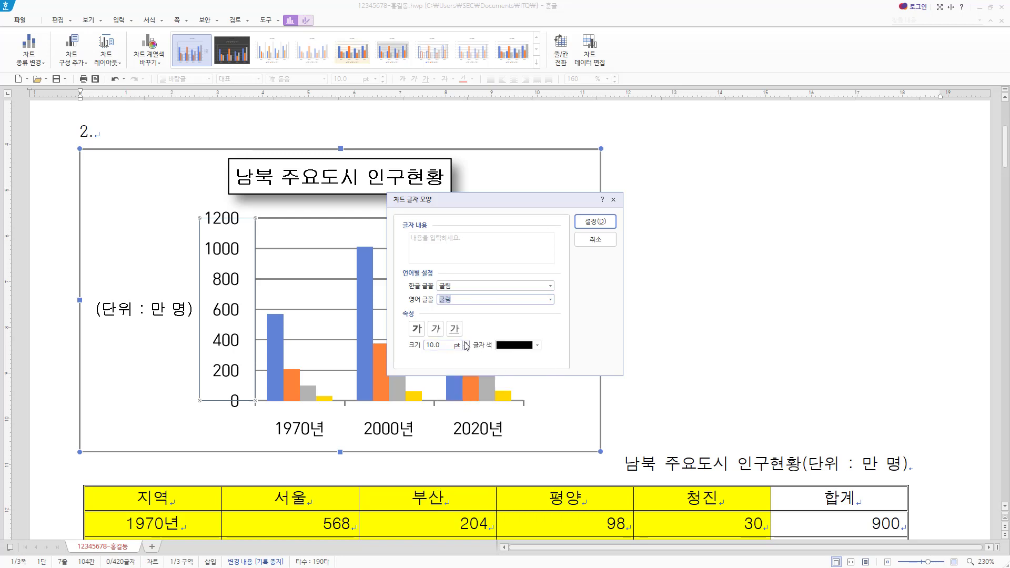
left_click_drag(396, 317, 477, 337)
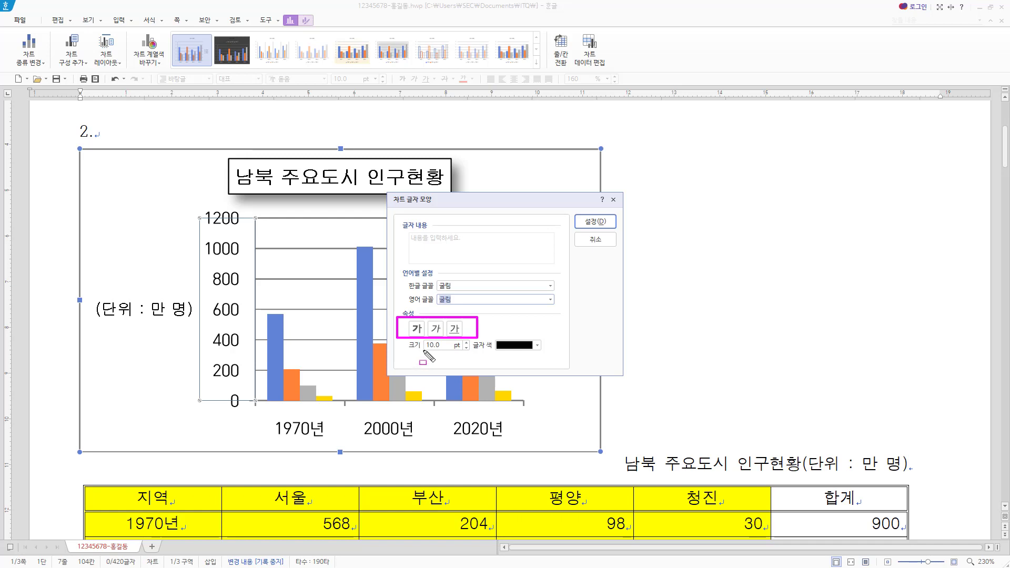
left_click_drag(424, 353, 459, 354)
key("Escape")
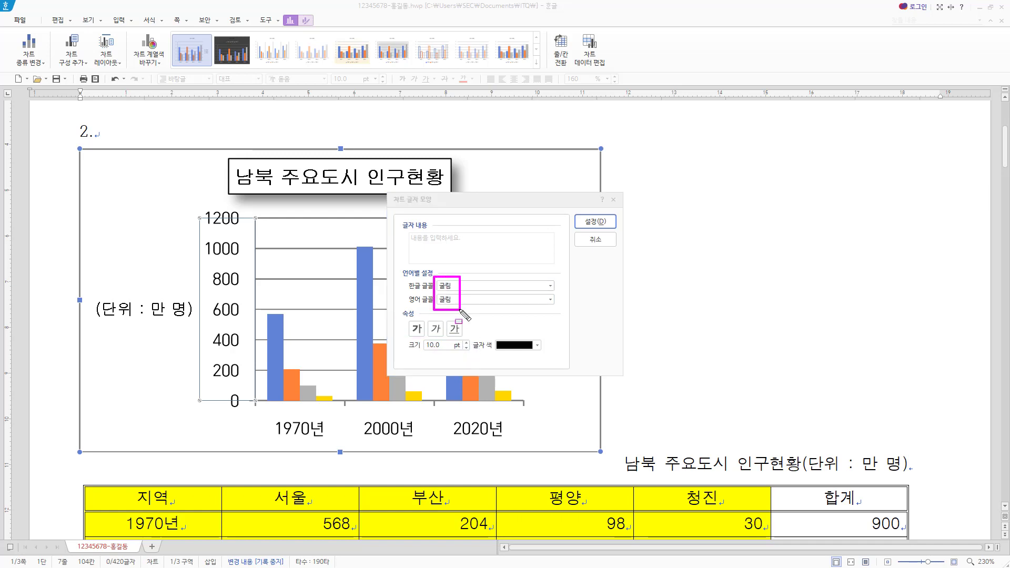
left_click(596, 222)
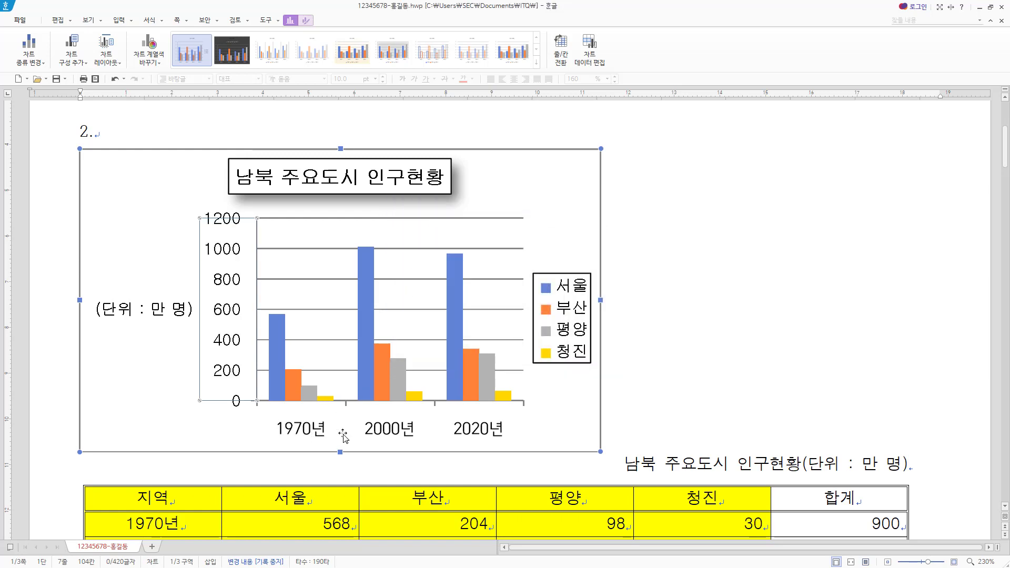
Step: Set both the Korean and English fonts of the horizontal category axis labels to 굴림 and apply the text settings
left_click(317, 433)
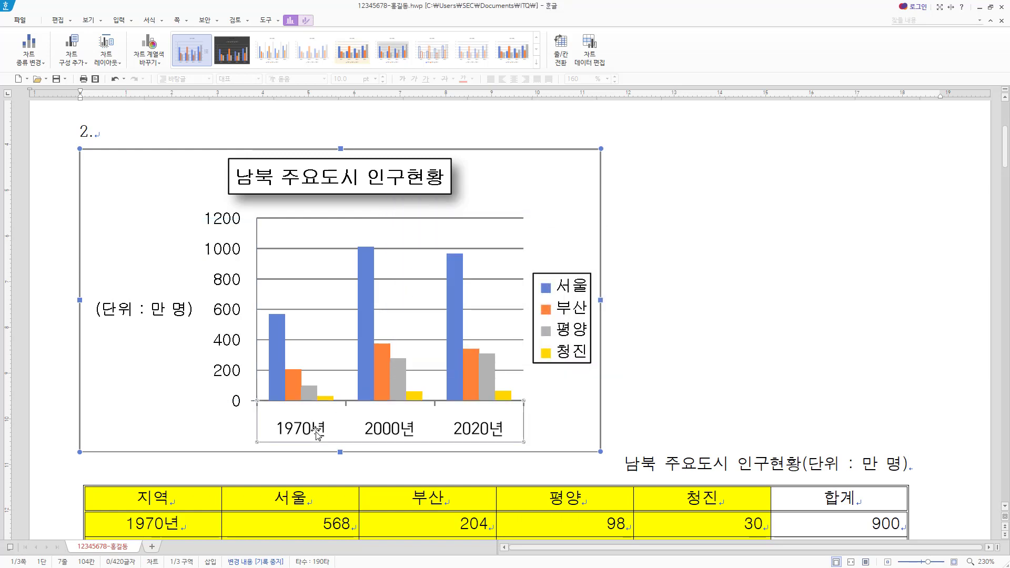
right_click(317, 433)
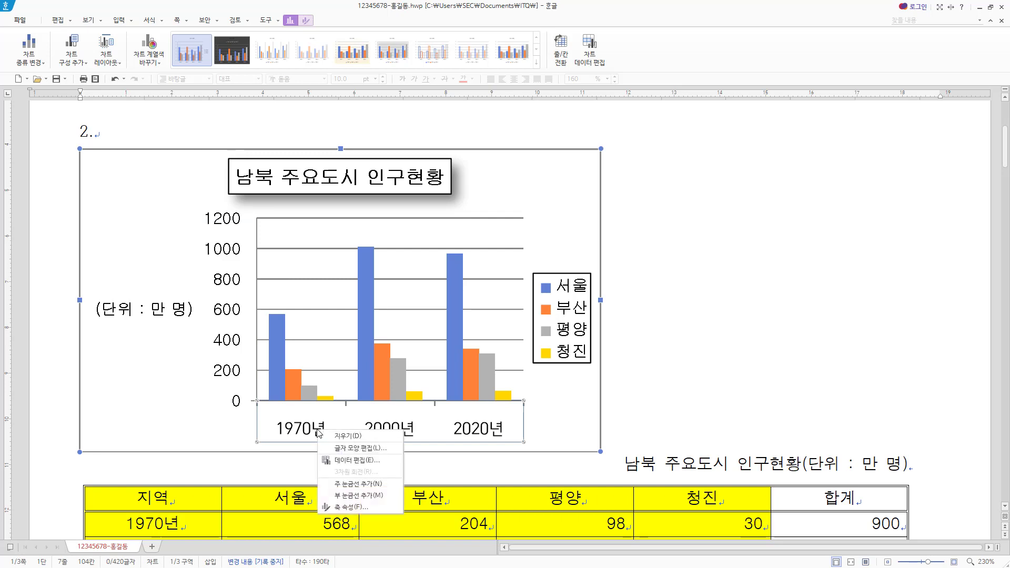
left_click(343, 449)
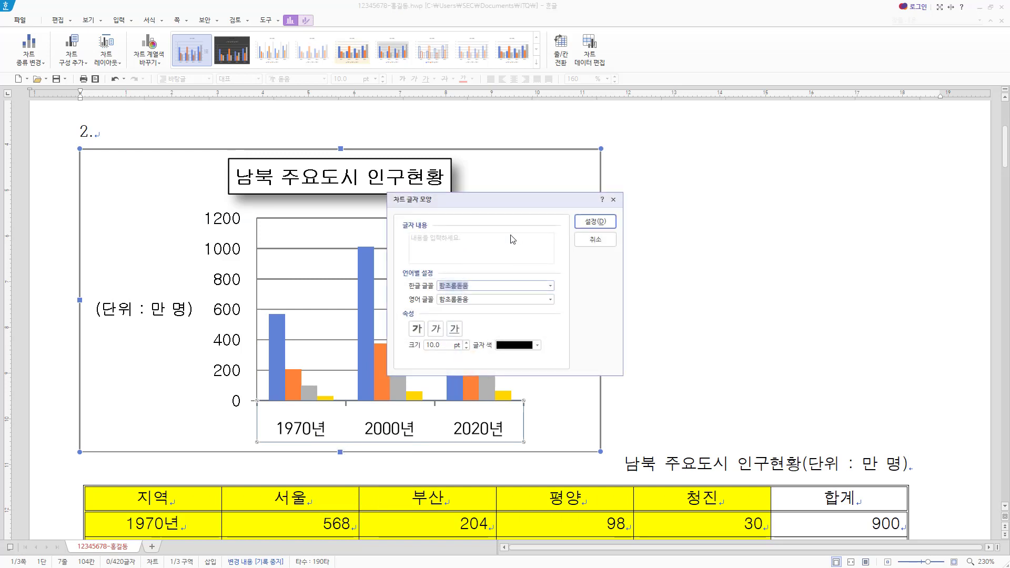
scroll(515, 344, "up", 3)
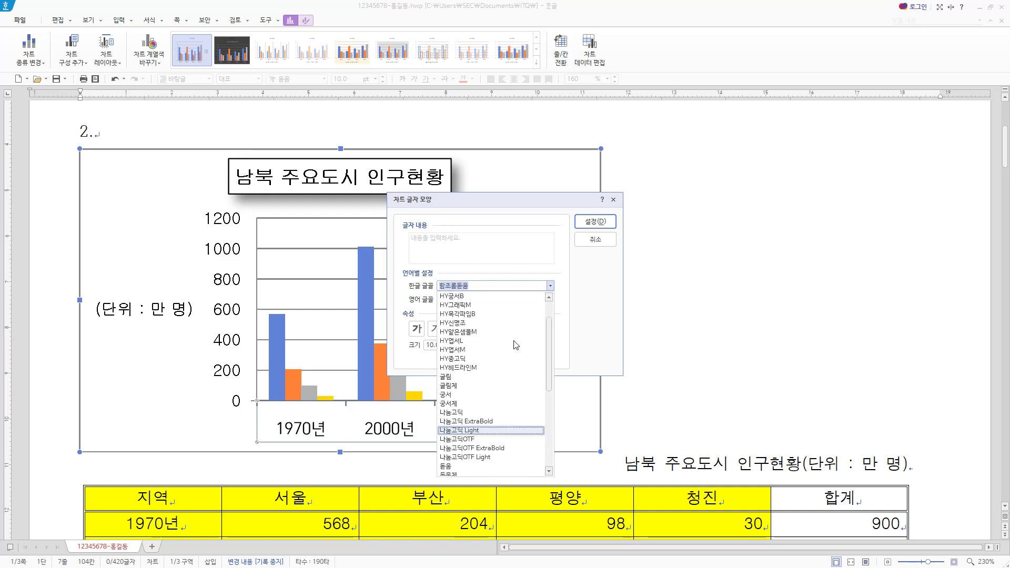
left_click(470, 381)
left_click(551, 300)
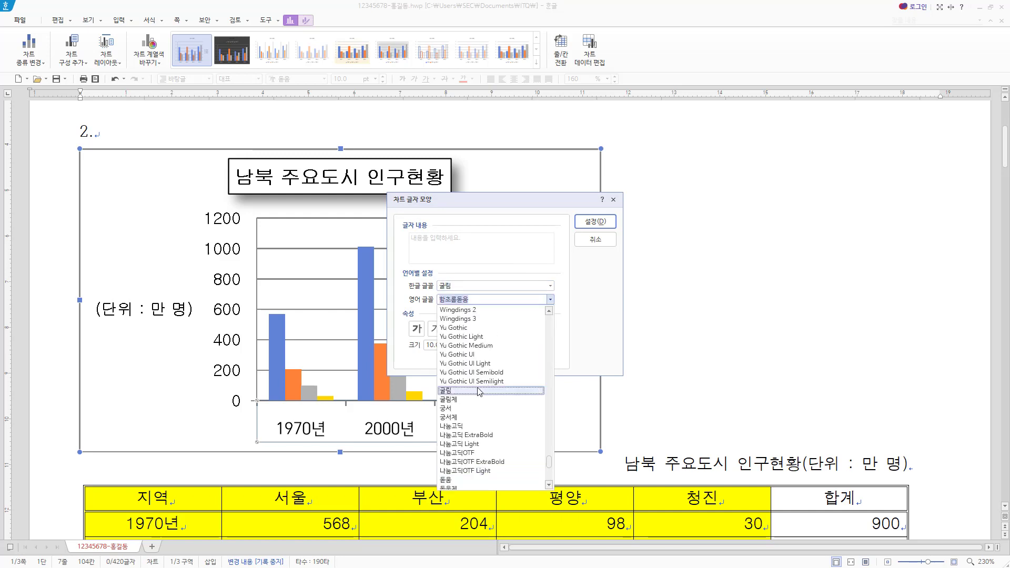
left_click(482, 391)
left_click_drag(432, 276, 461, 311)
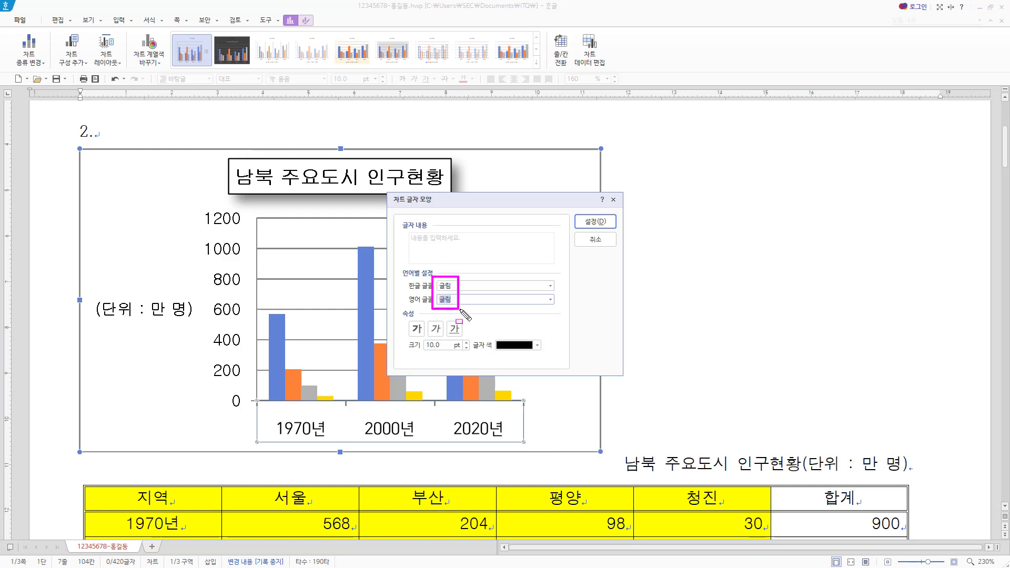
left_click_drag(413, 354, 451, 353)
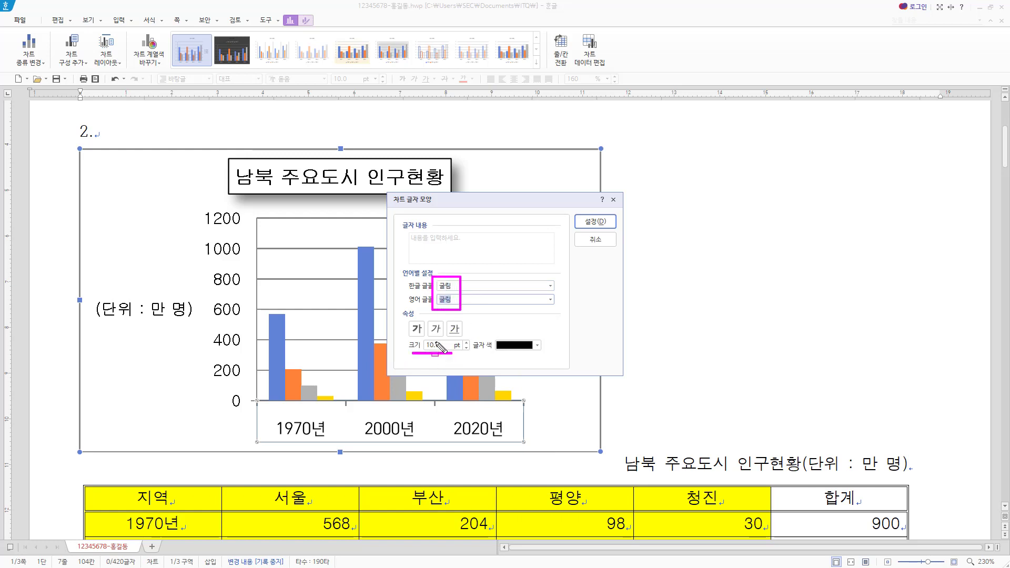
left_click_drag(405, 316, 472, 341)
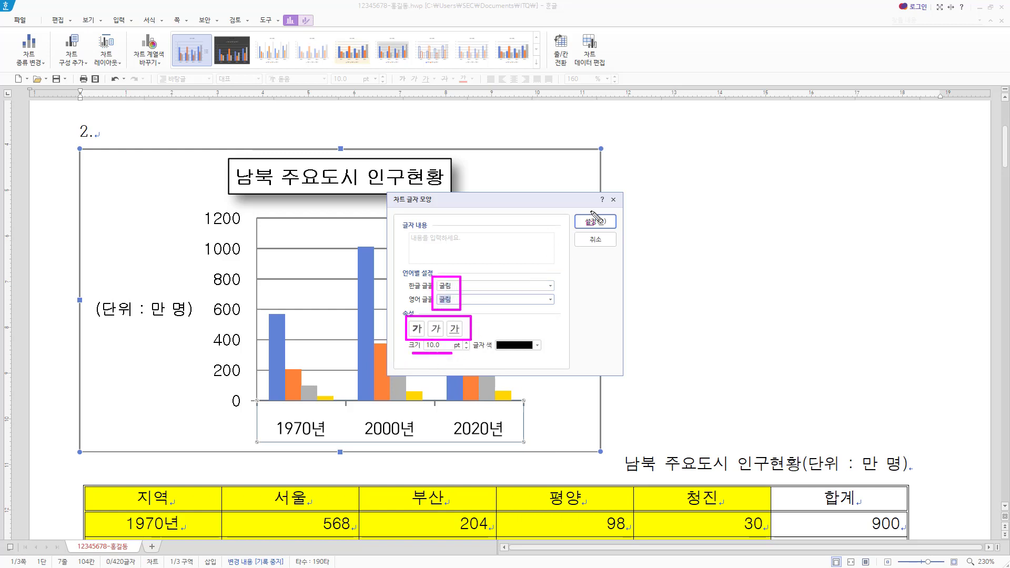
left_click(578, 225)
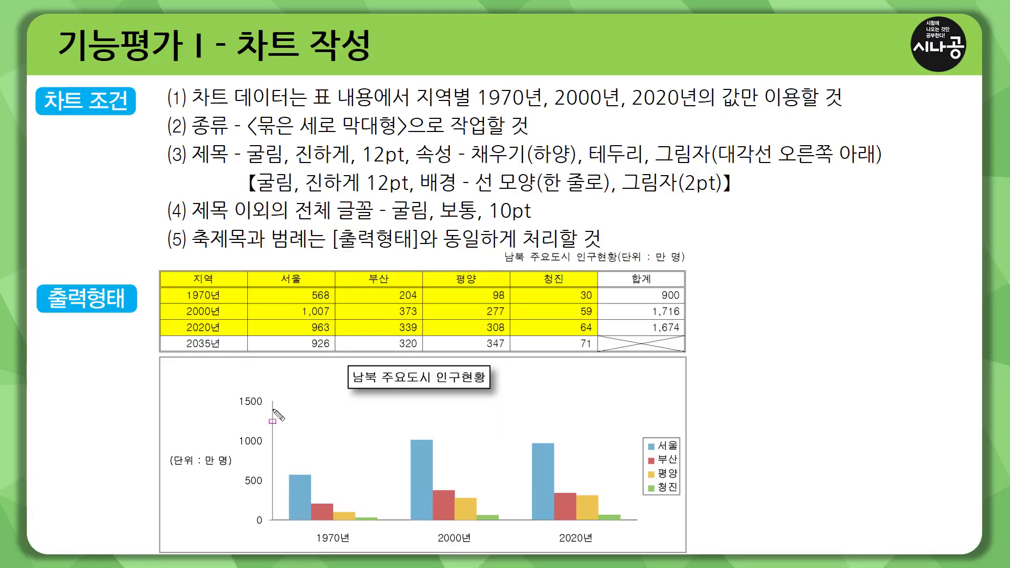
Step: Check the gridlines on the chart instruction slide and, back in Hangul, delete the chart's horizontal gridlines
left_click_drag(273, 408, 574, 409)
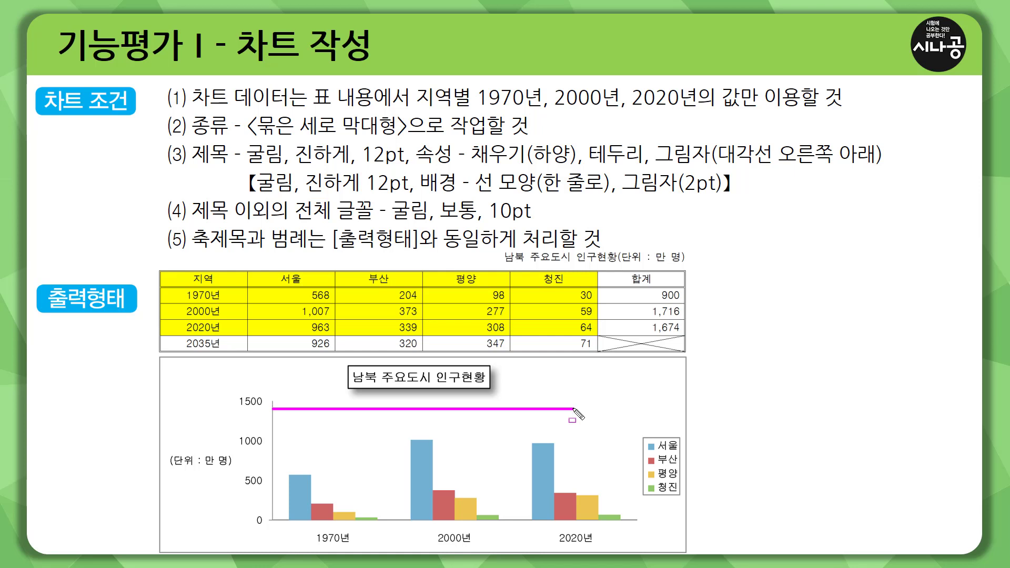
left_click_drag(274, 431, 599, 431)
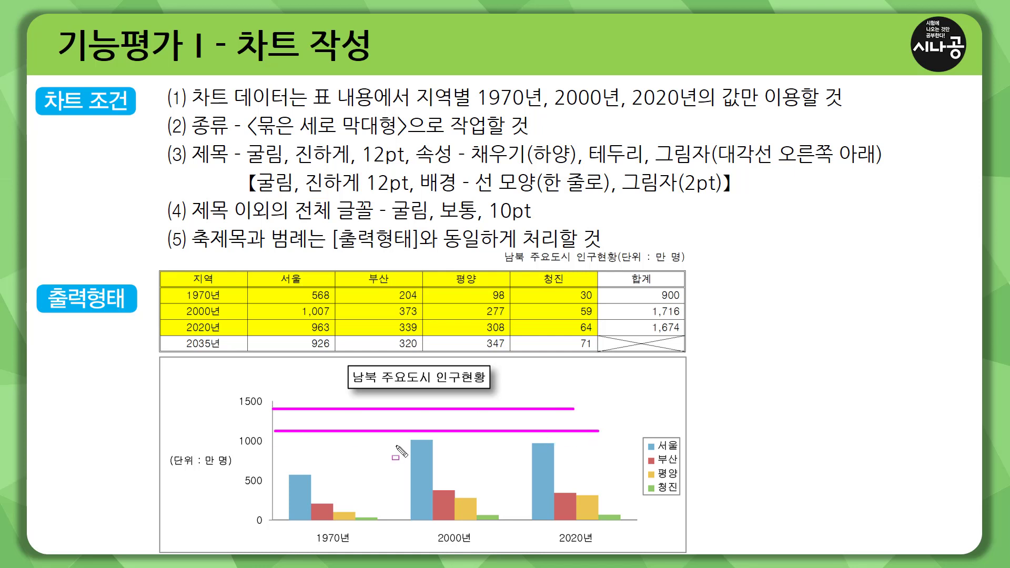
left_click_drag(276, 459, 651, 459)
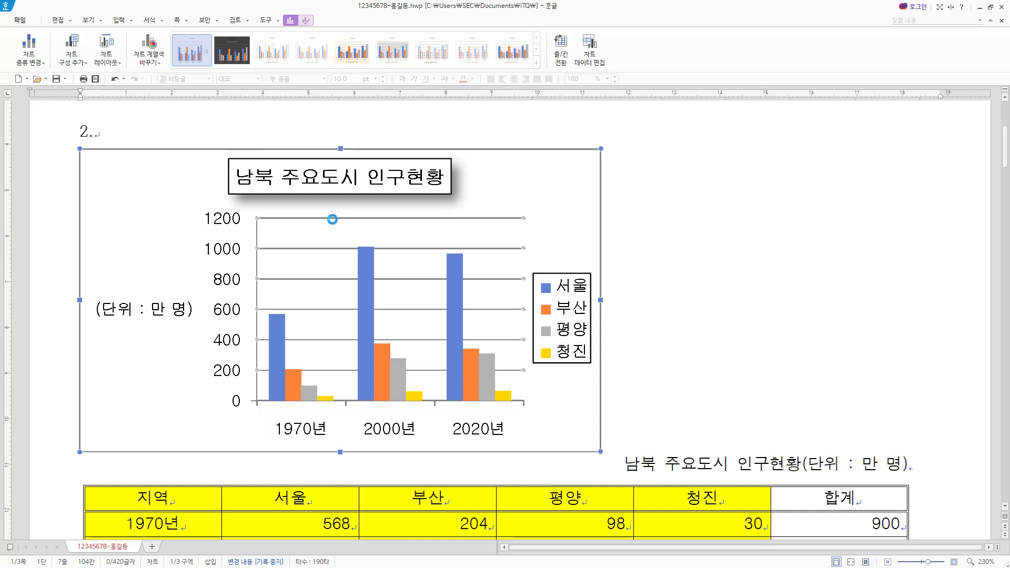
left_click_drag(267, 217, 513, 219)
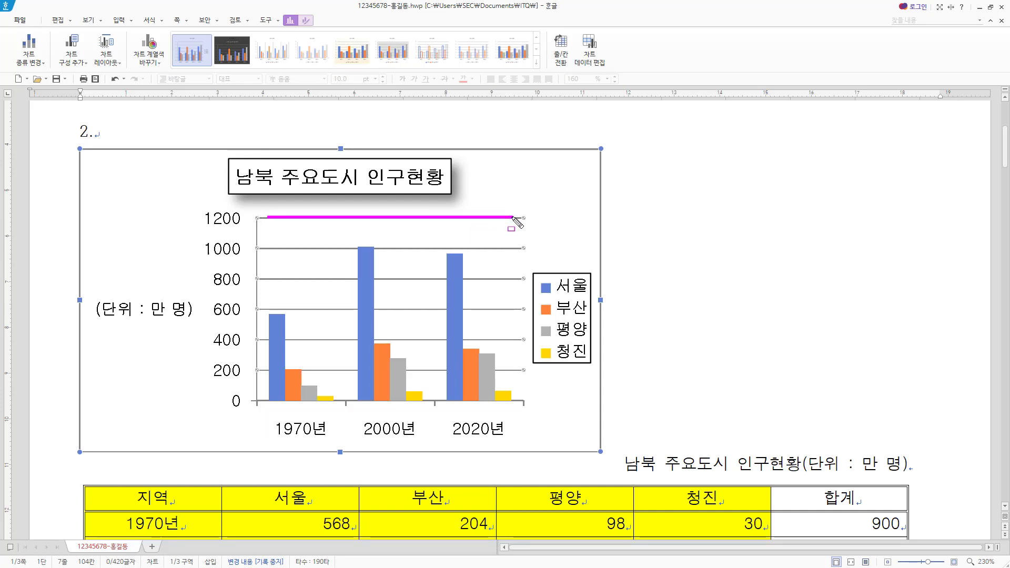
left_click_drag(272, 250, 495, 250)
left_click_drag(277, 279, 518, 278)
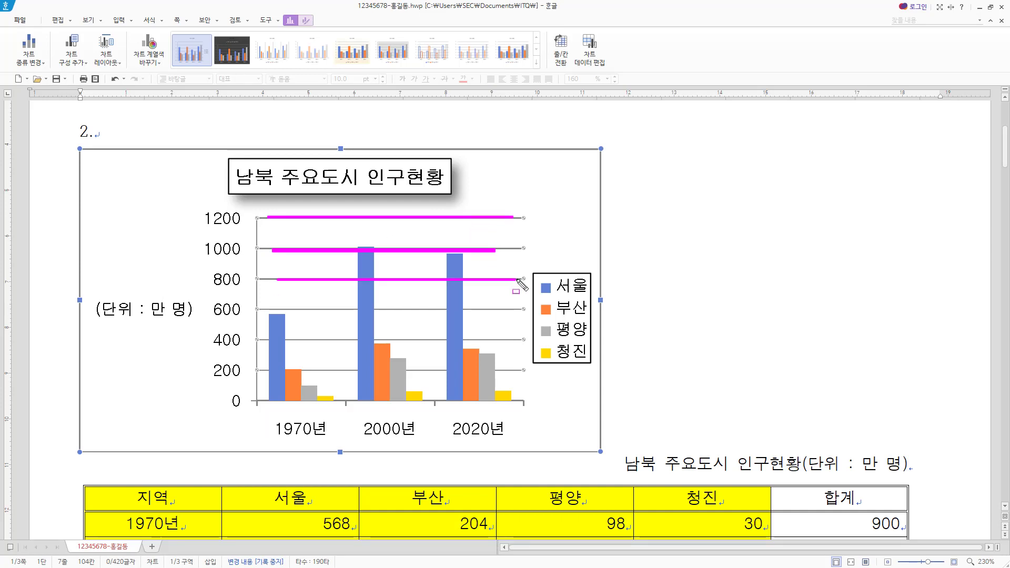
left_click_drag(286, 309, 506, 309)
key("Escape")
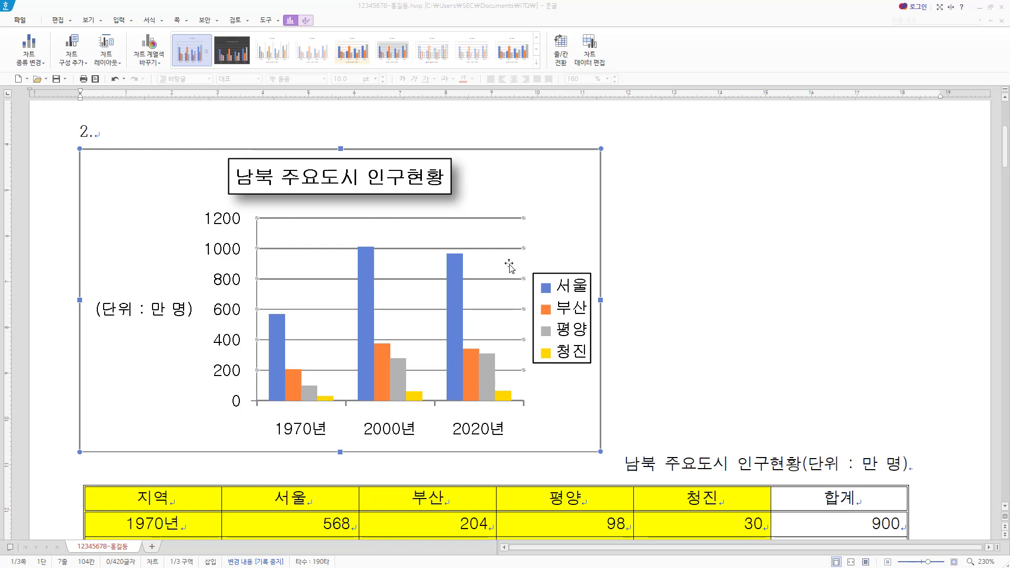
key("Delete")
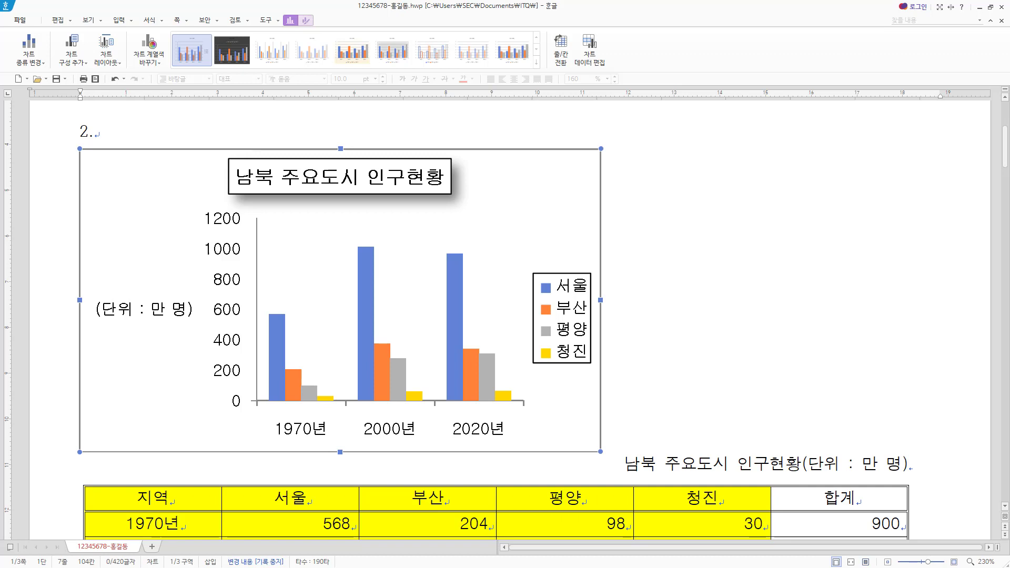
Step: Switch to the chart instruction slide and review the chart conditions and the order of the table and chart in the sample output
key("alt+Tab")
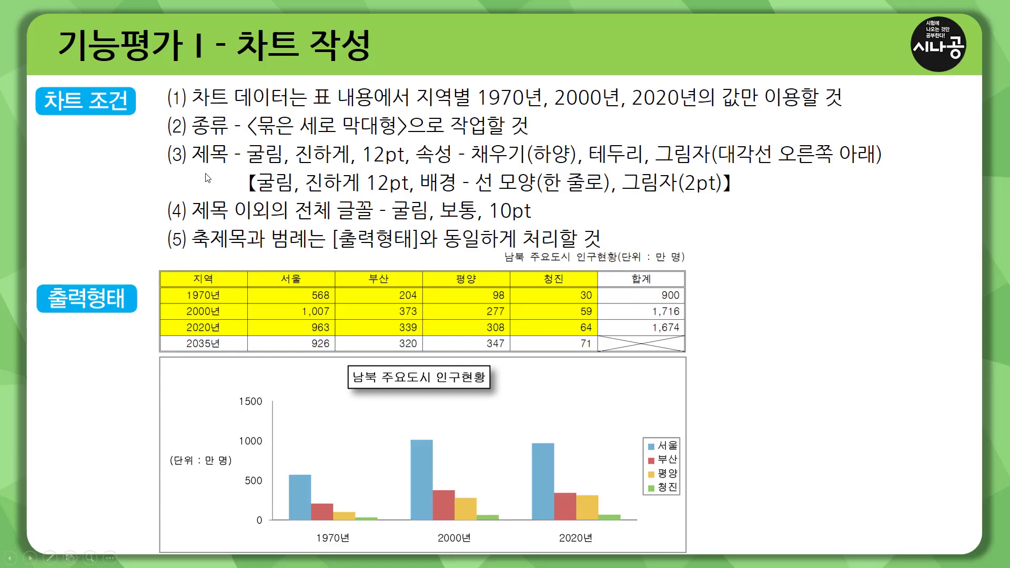
key("ctrl+shift+d")
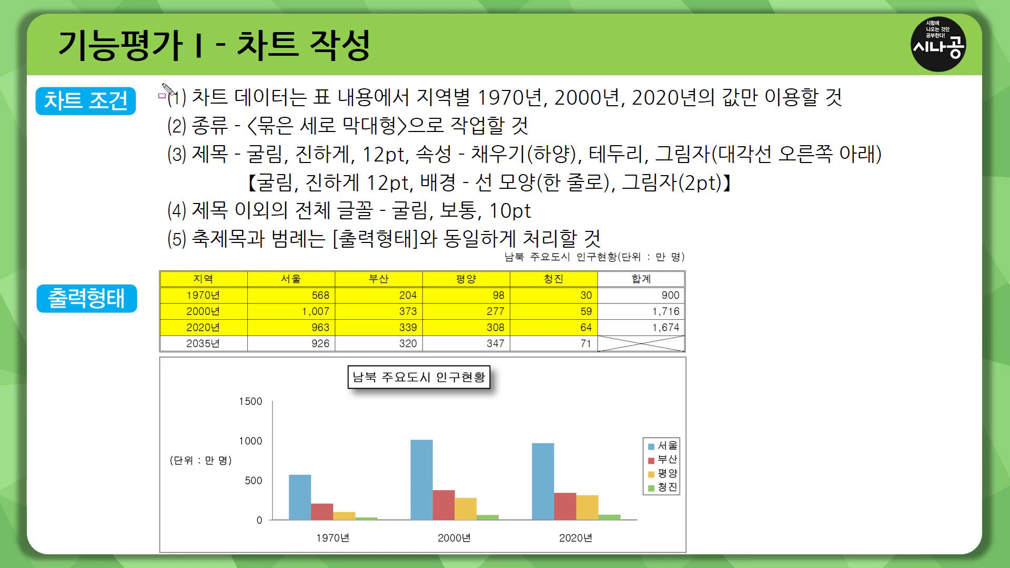
left_click_drag(163, 84, 902, 262)
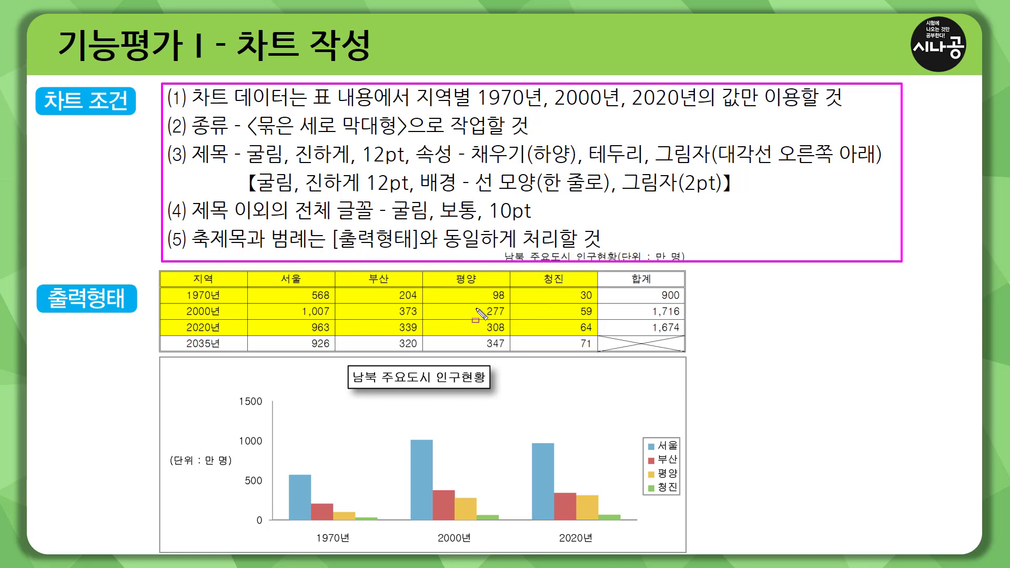
key("e")
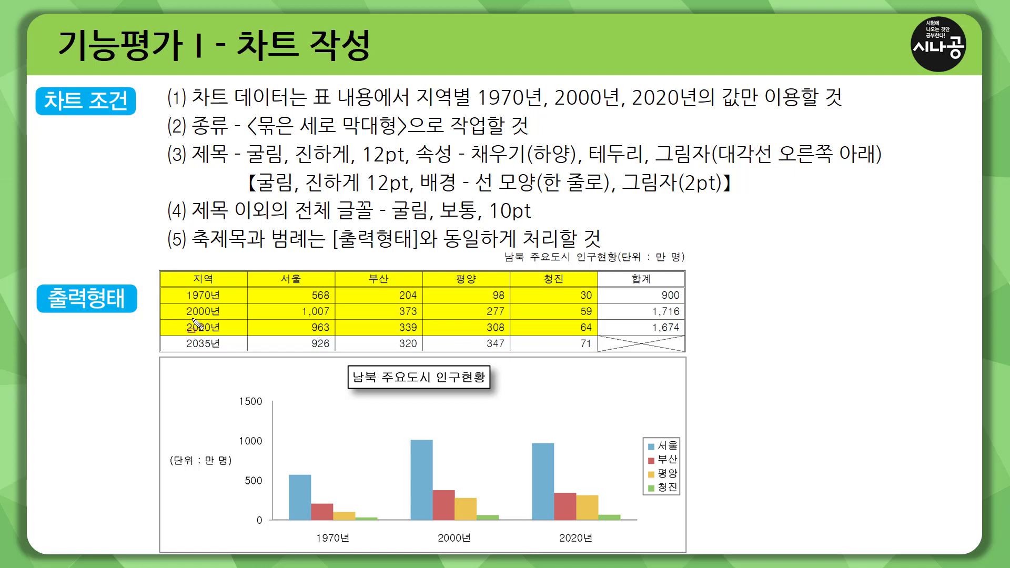
mouse_move(159, 270)
left_mouse_down()
mouse_move(179, 307)
mouse_move(686, 351)
left_mouse_up()
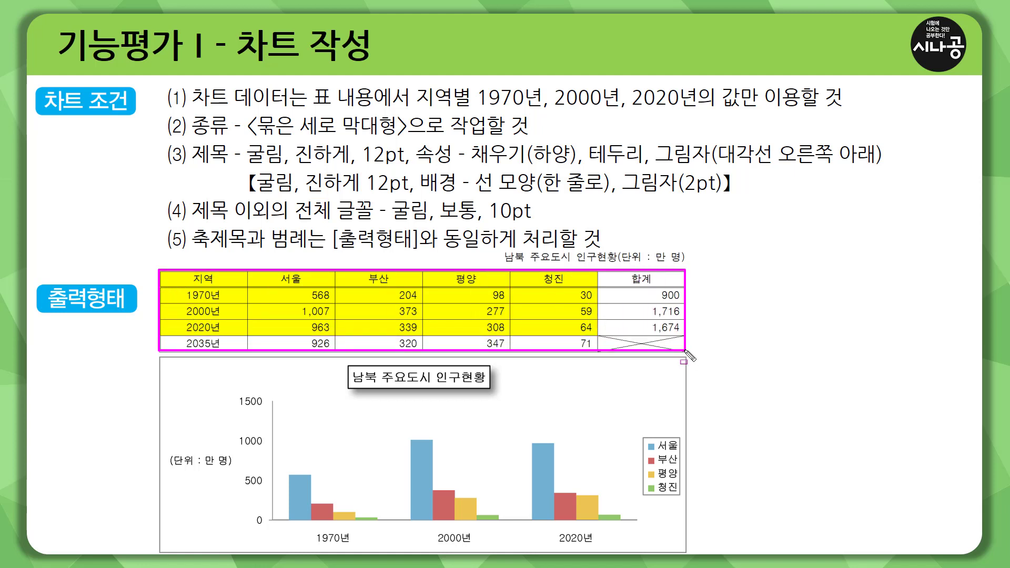
left_click_drag(161, 358, 686, 551)
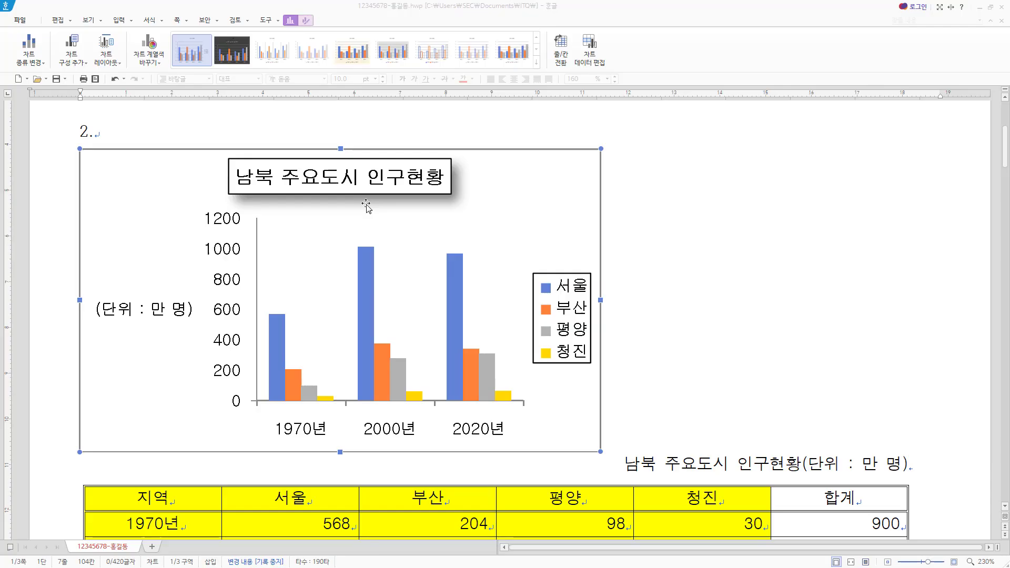
Step: Back in Hangul, enable 글자처럼 취급 (treat as character) in the chart's object properties and apply it
scroll(532, 205, "up", 1)
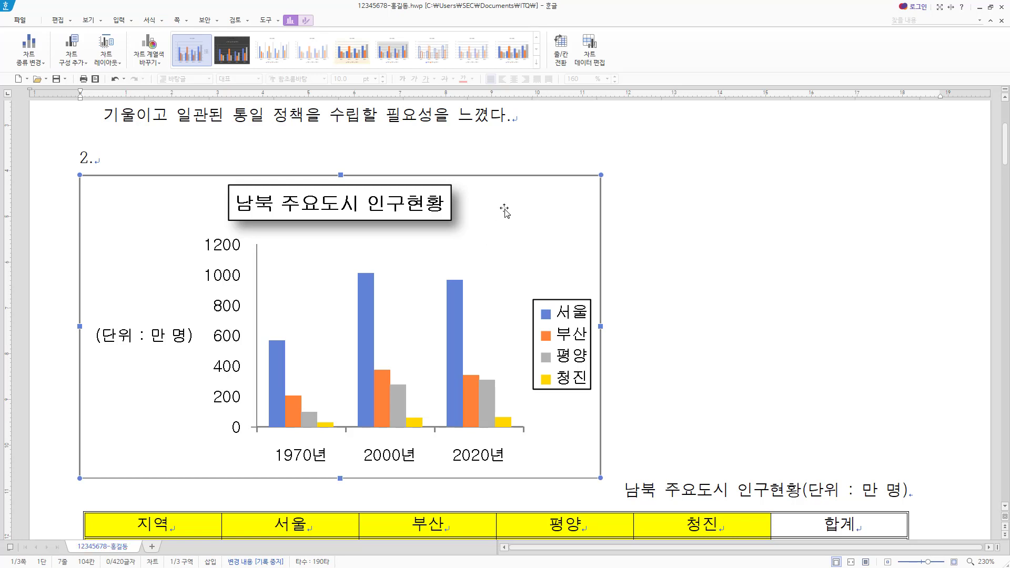
scroll(514, 222, "down", 5)
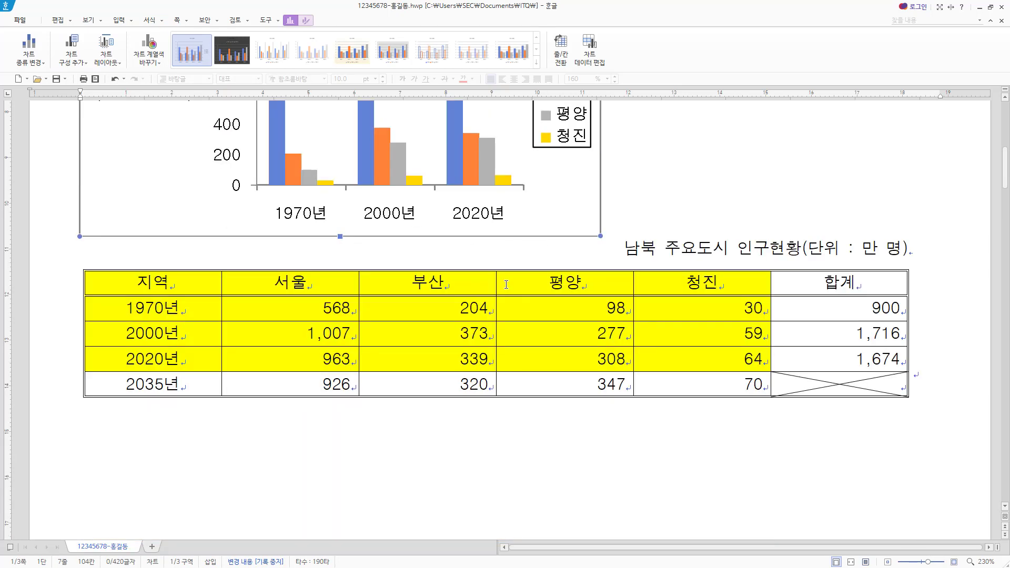
scroll(529, 238, "up", 5)
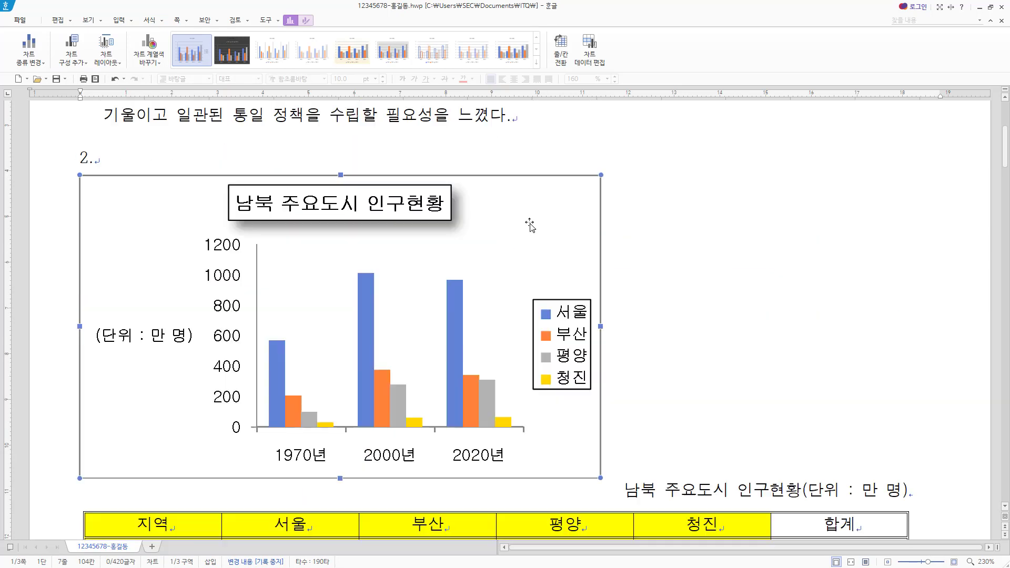
right_click(543, 197)
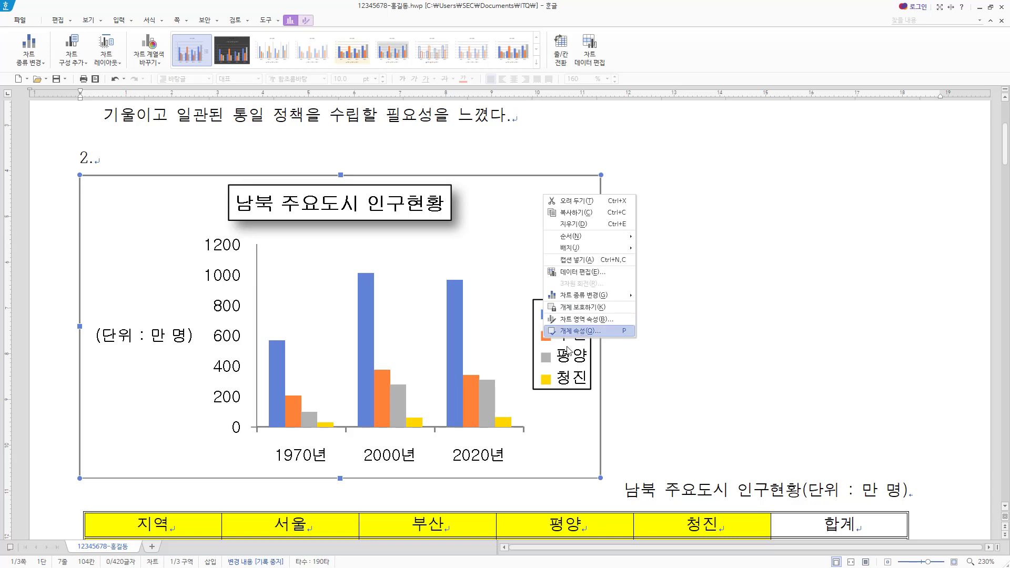
key("Return")
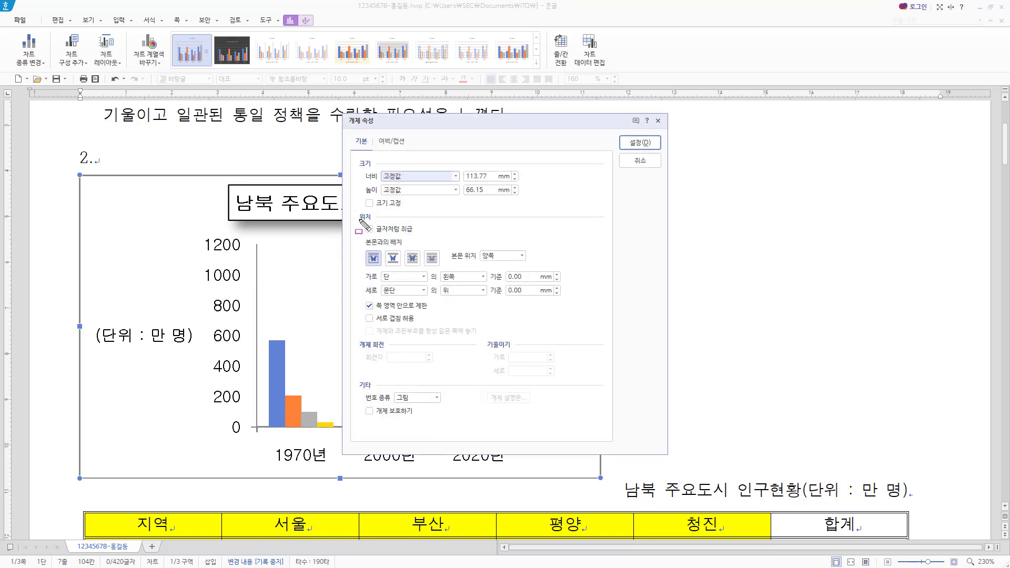
left_click_drag(359, 220, 418, 237)
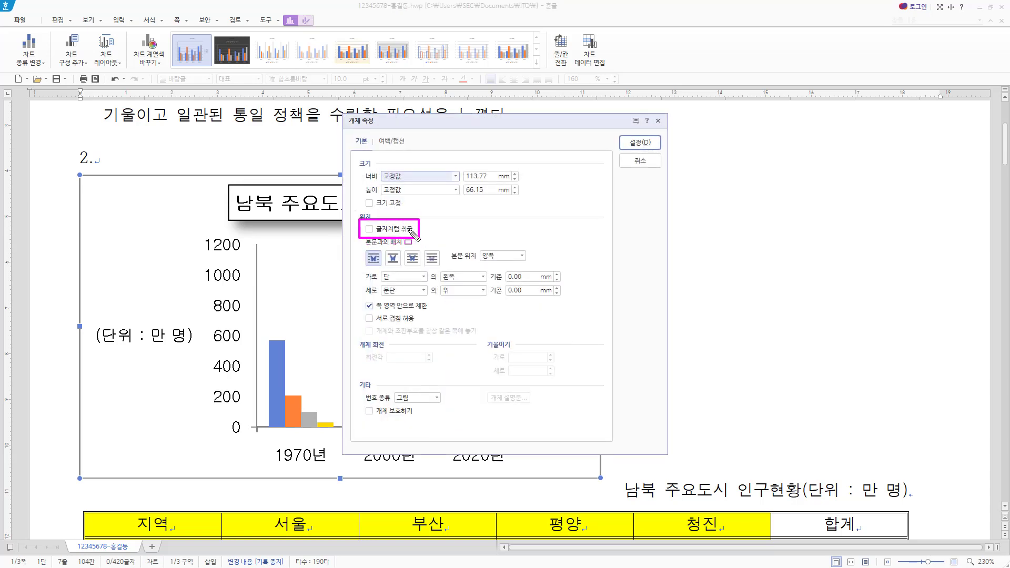
left_click(399, 231)
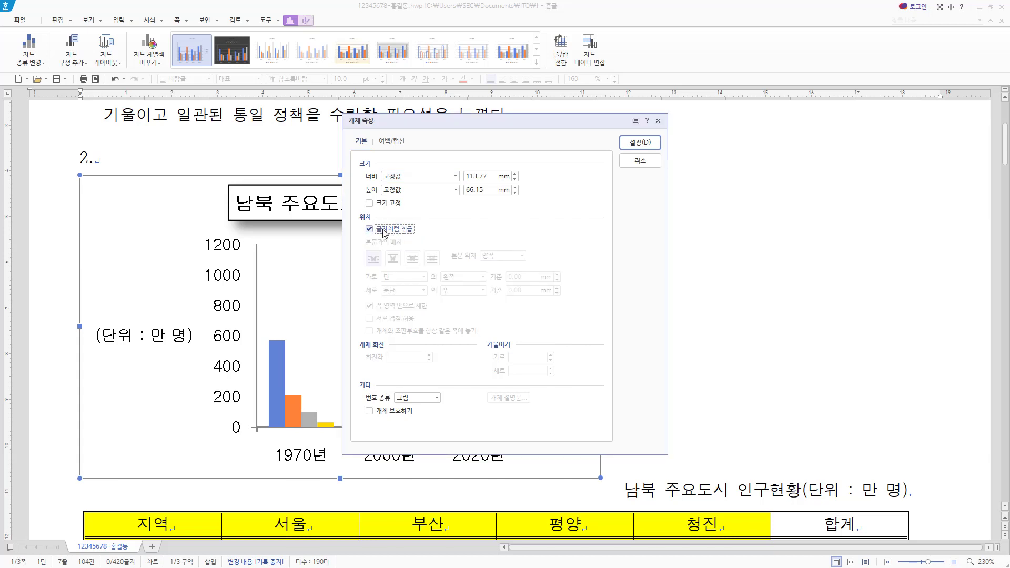
left_click(636, 144)
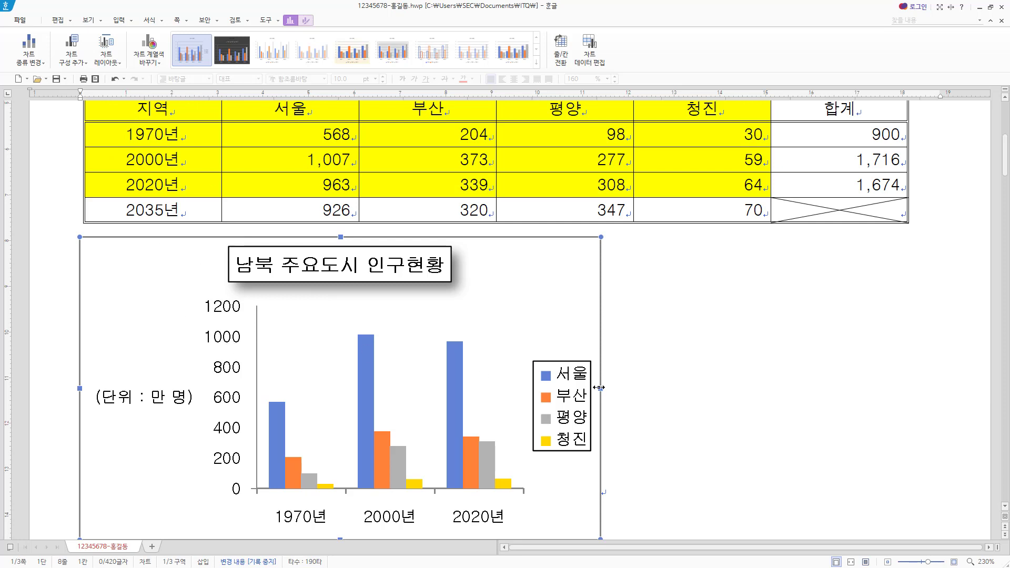
Step: Widen the chart to match the full width of the table above and check its layout and value axis
left_click_drag(784, 381, 906, 366)
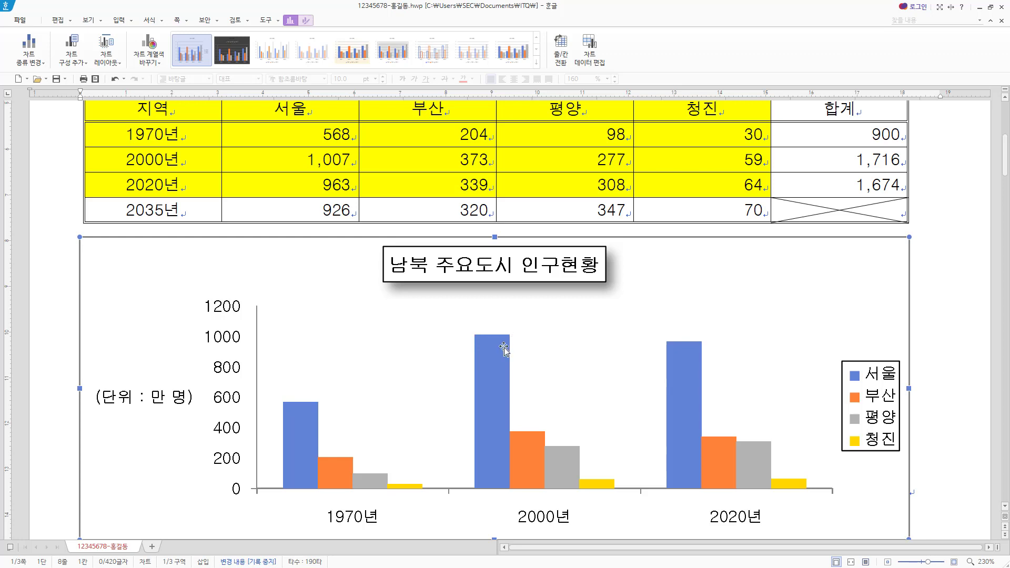
scroll(467, 332, "down", 5)
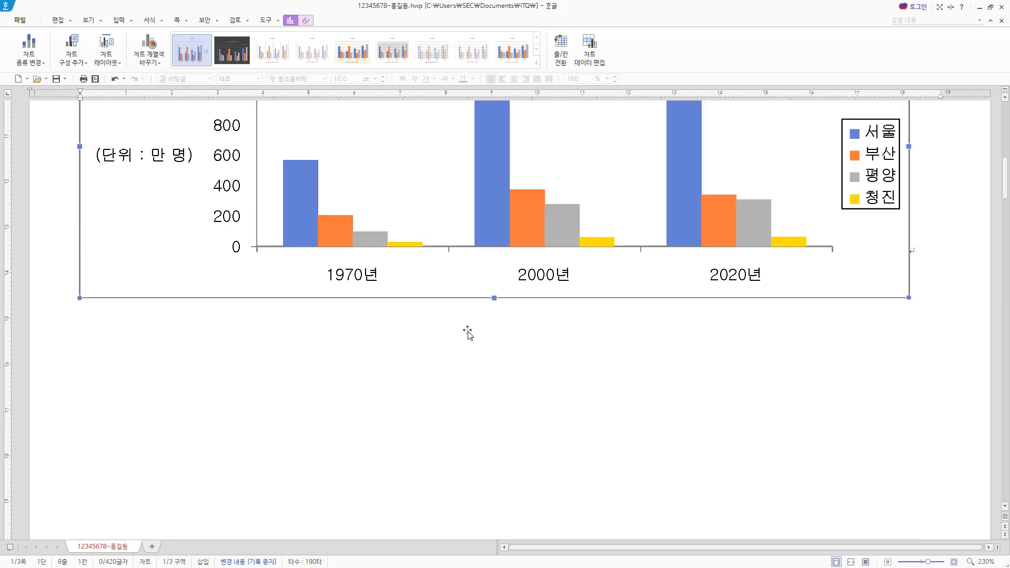
scroll(468, 332, "up", 5)
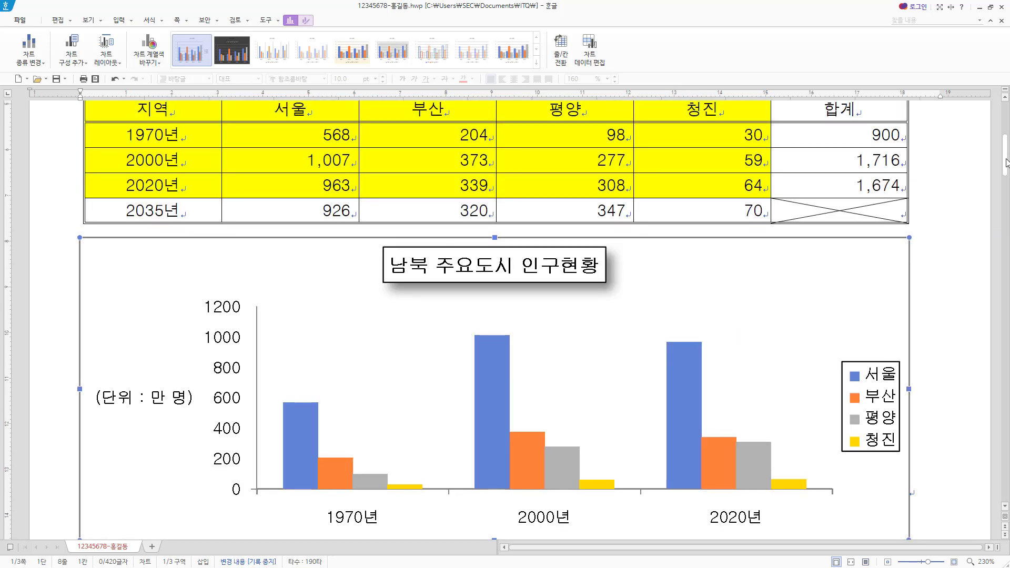
scroll(1006, 158, "down", 2)
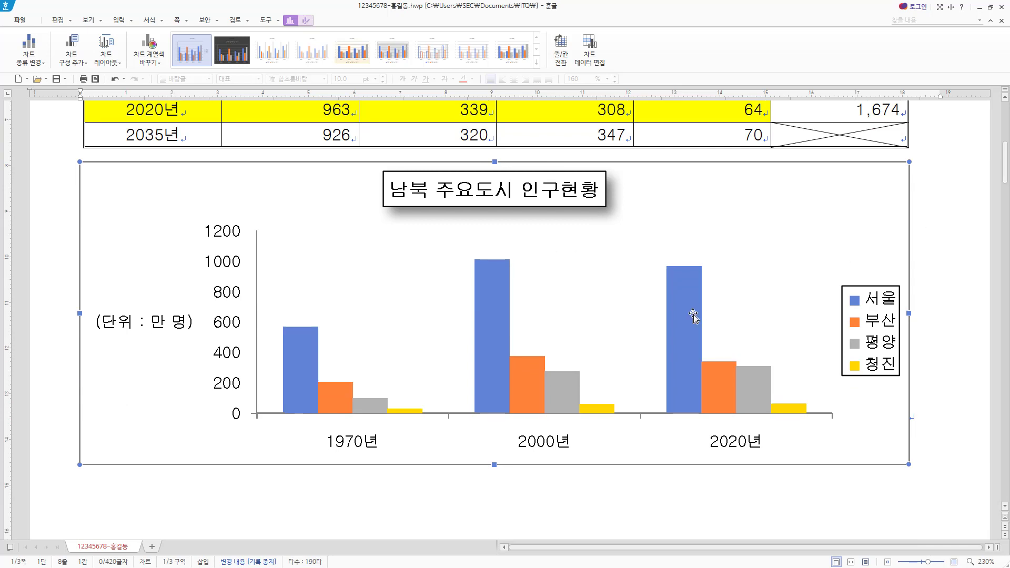
left_click(202, 217)
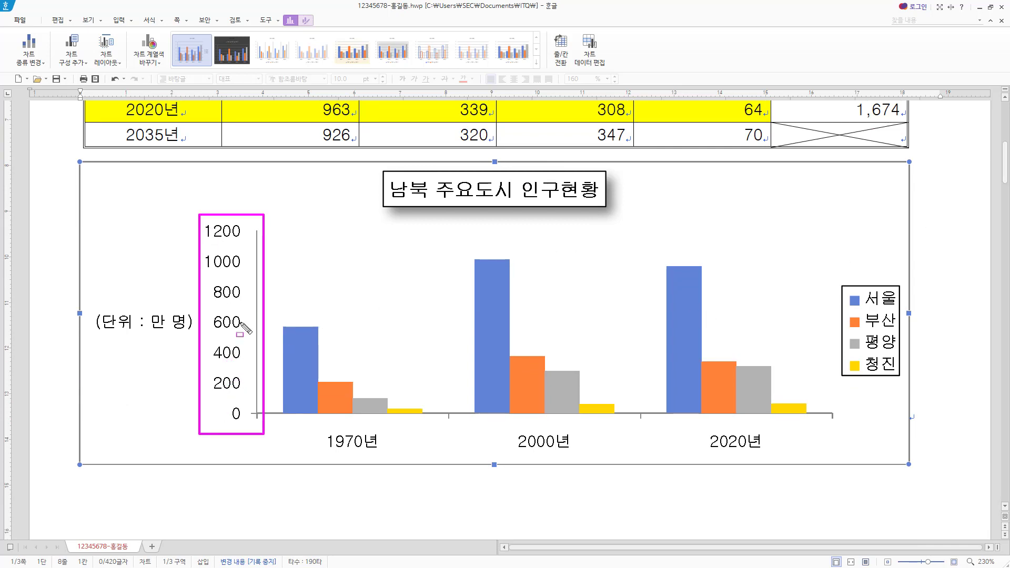
Step: Check the value axis labels of the sample chart on the chart instruction slide
double_click(225, 232)
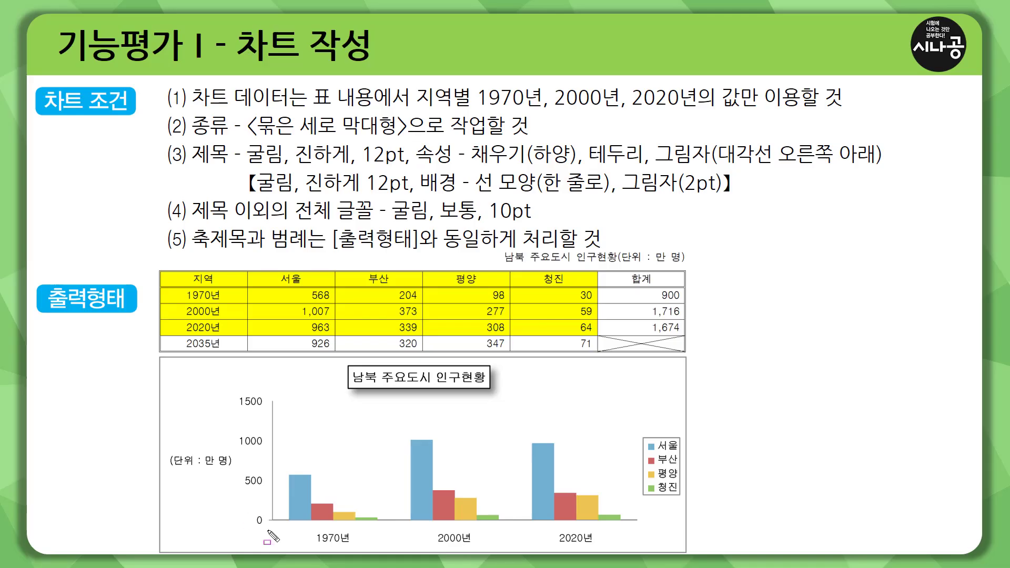
mouse_move(233, 391)
left_mouse_down()
mouse_move(282, 423)
mouse_move(262, 452)
left_mouse_up()
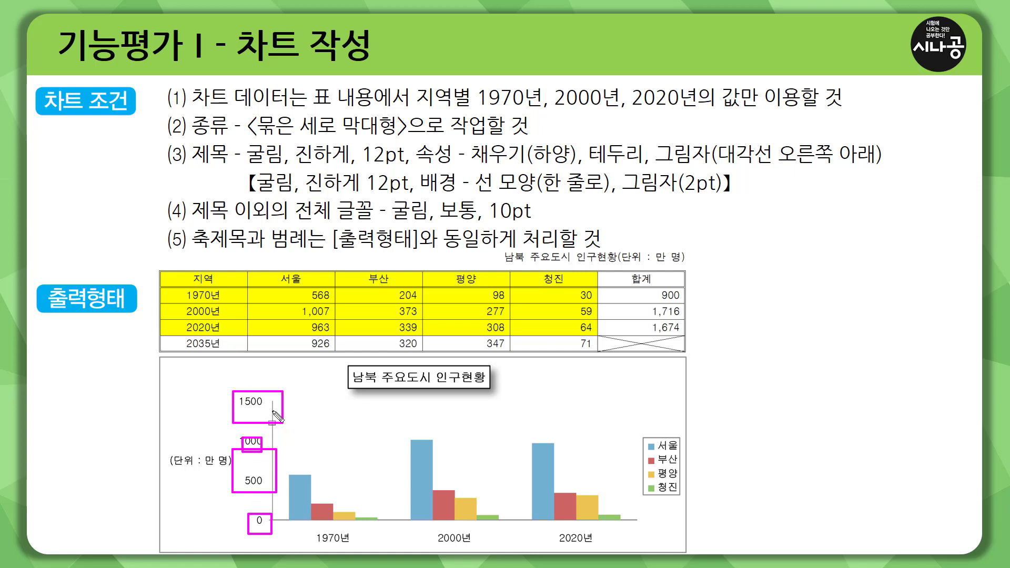
key("Escape")
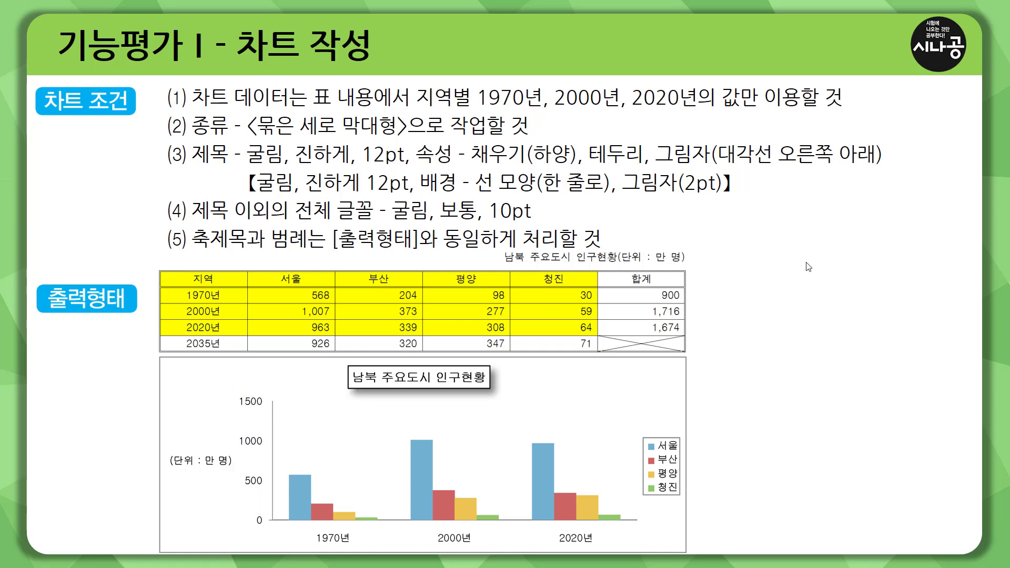
Step: Back in Hangul, reduce the chart's height so the value axis shows 0, 500, 1000 and 1500, and review the table and chart together
key("alt+Tab")
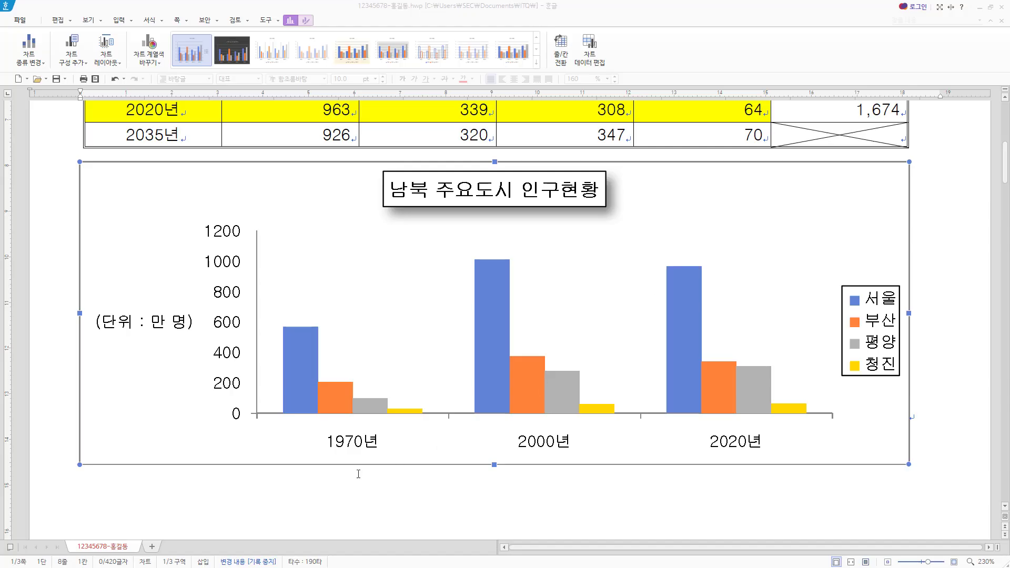
left_click_drag(496, 465, 496, 438)
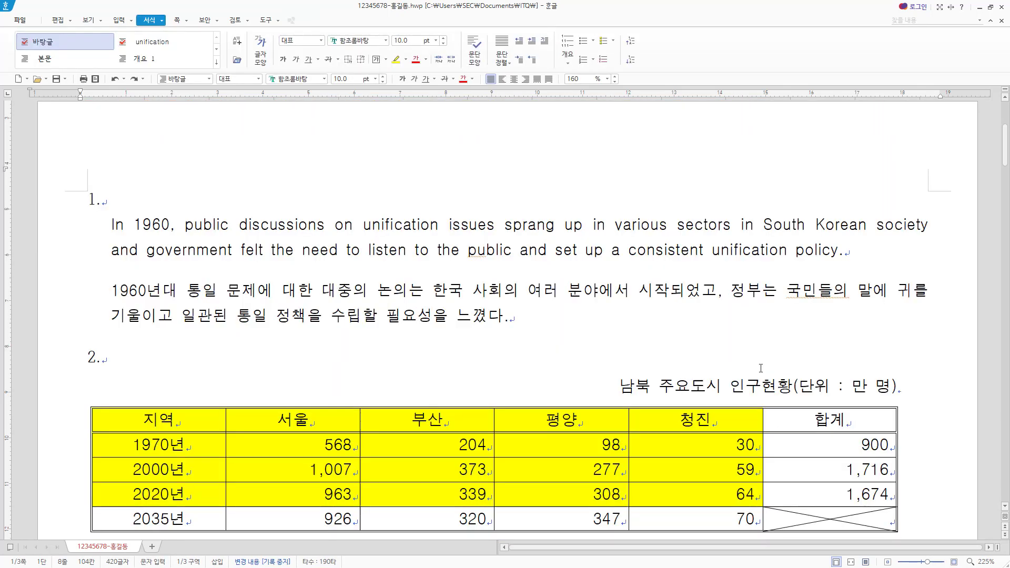
scroll(761, 367, "down", 9)
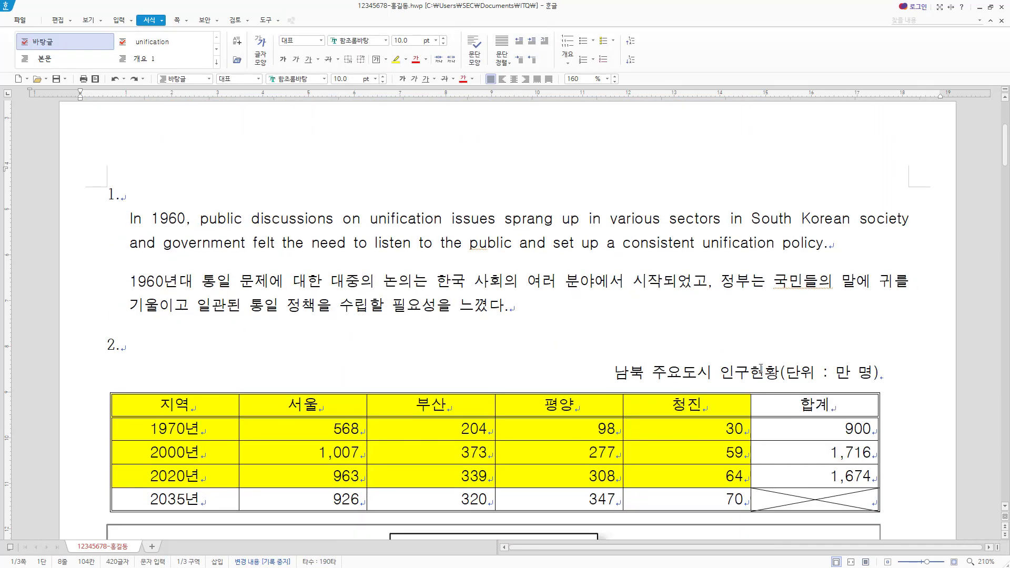
scroll(761, 368, "down", 3)
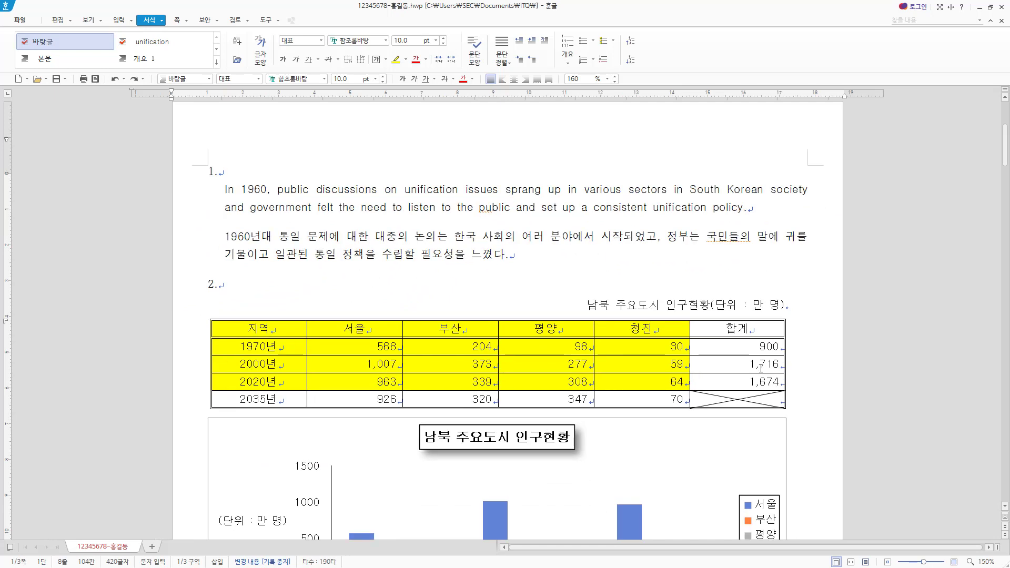
scroll(761, 368, "down", 5)
scroll(761, 368, "up", 2)
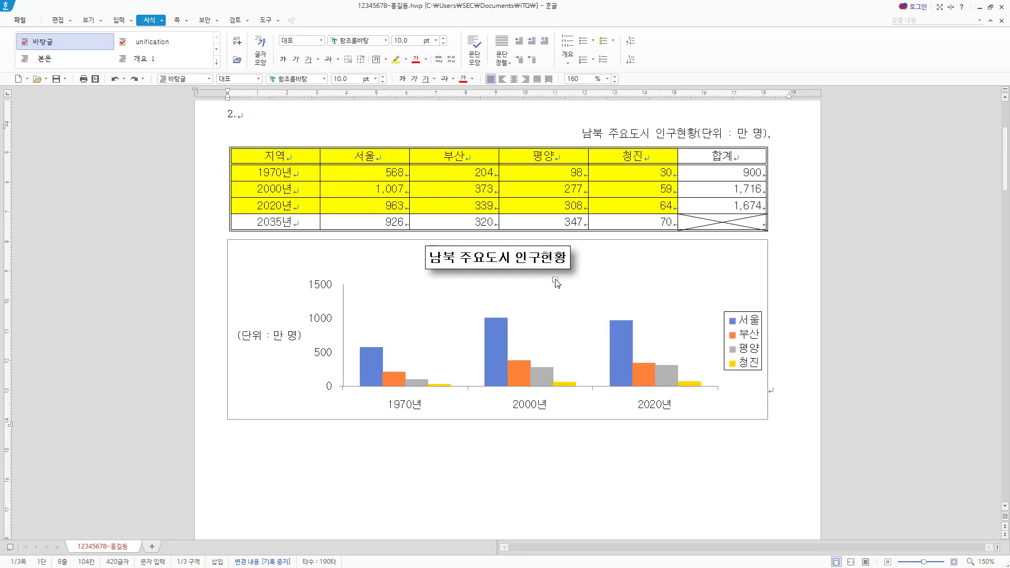